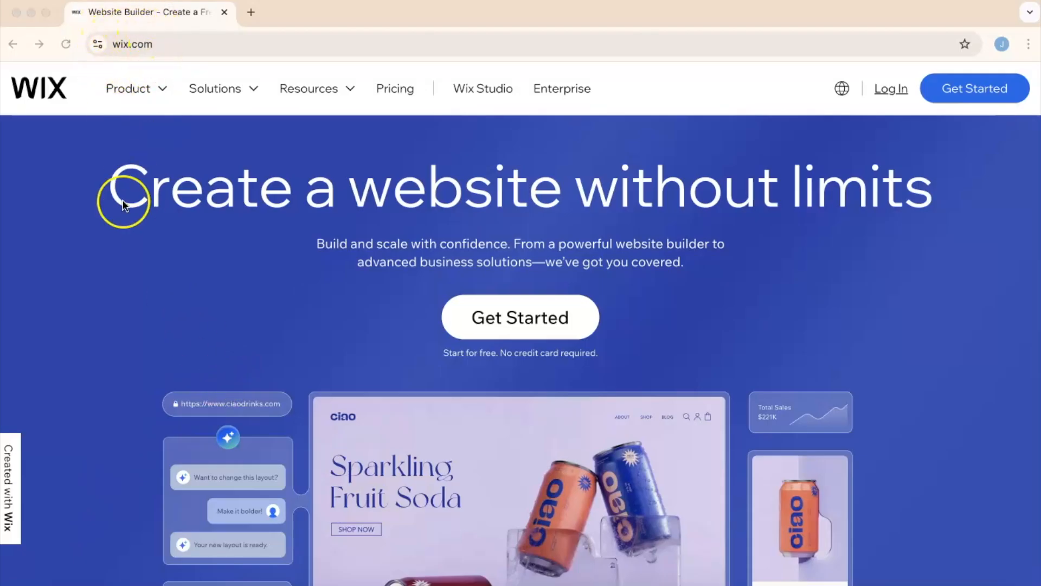
- Log in to Wix using the Google account option and choose the existing Google account
scroll(108, 237, "up", 1)
scroll(106, 235, "down", 10)
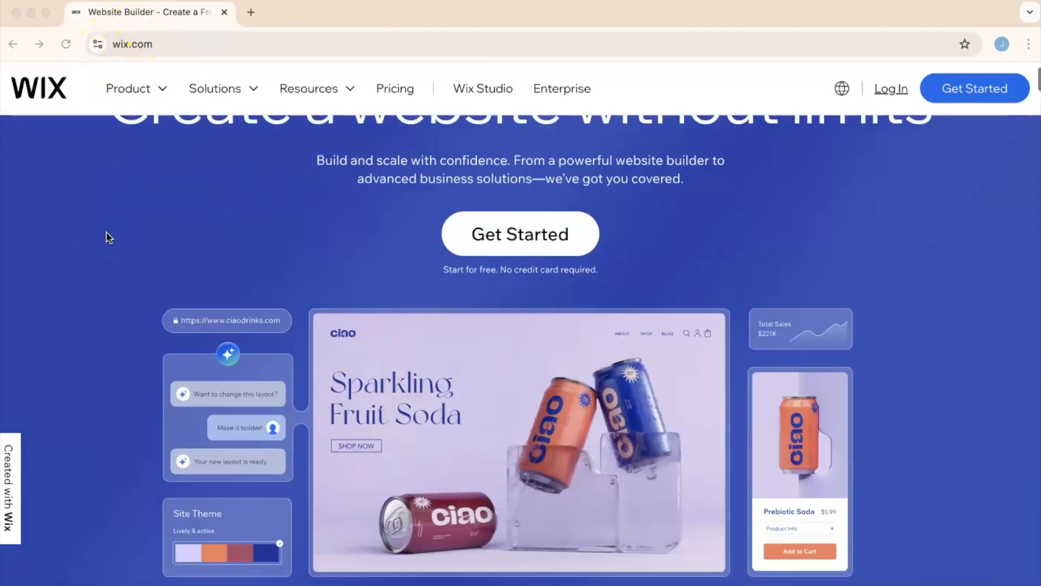
scroll(106, 235, "up", 10)
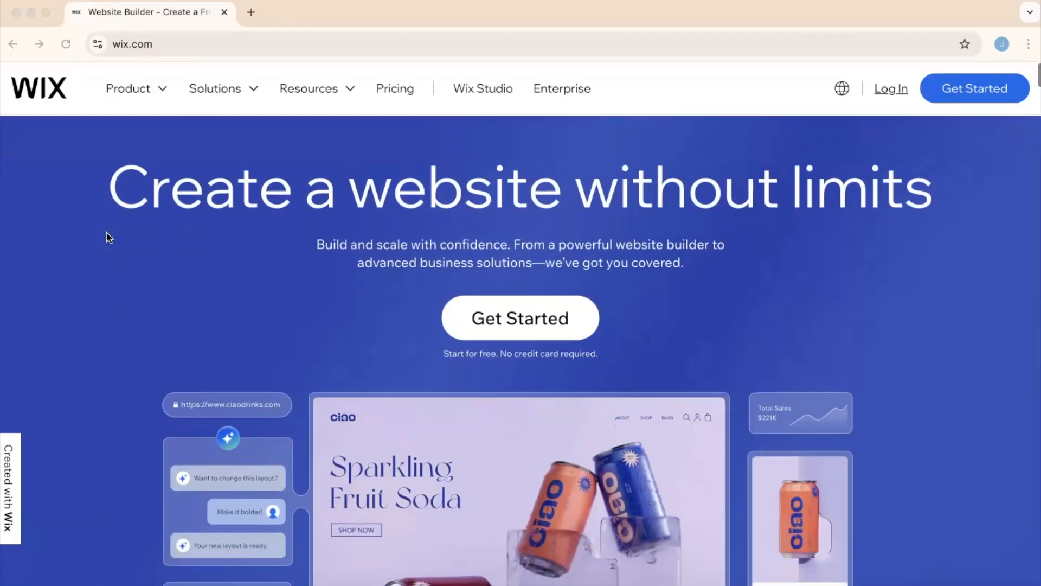
left_click(892, 92)
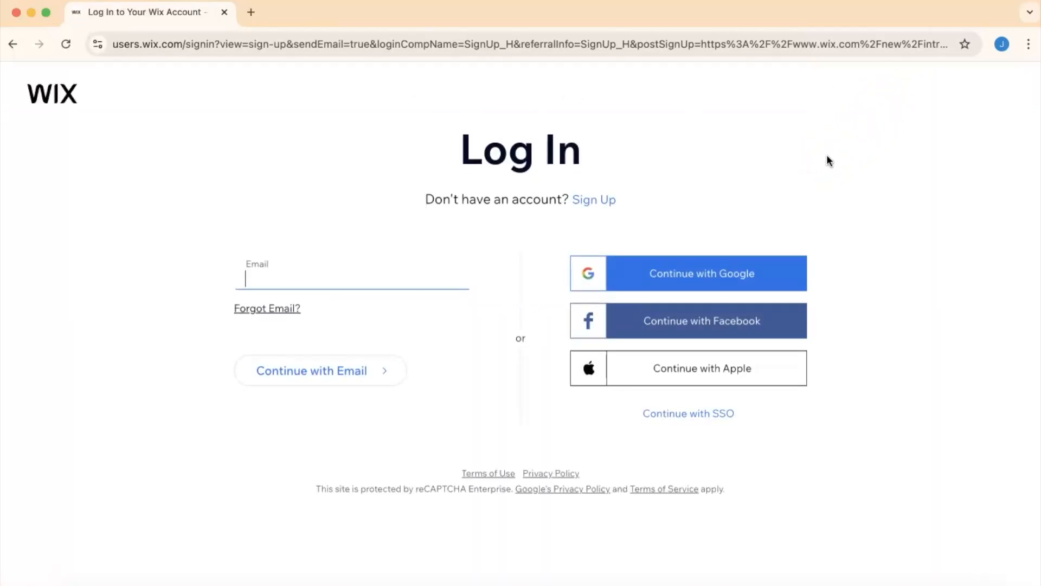
left_click(686, 272)
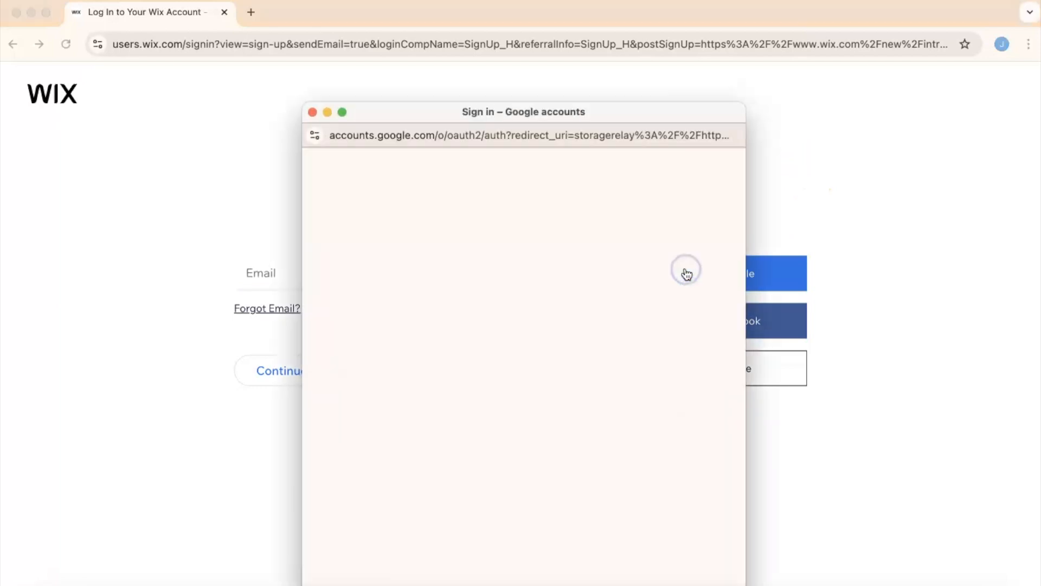
left_click(422, 366)
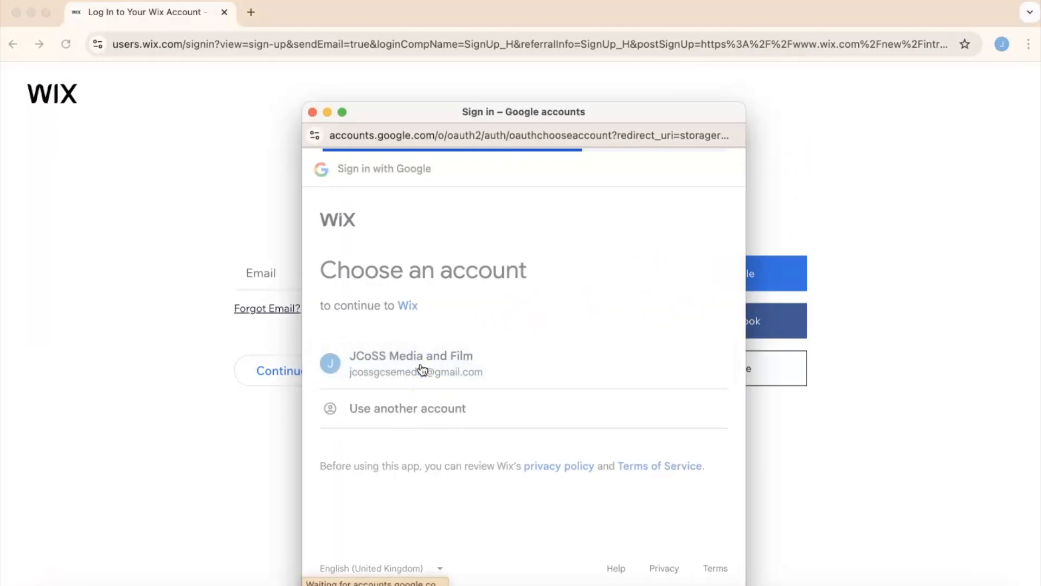
left_click(579, 441)
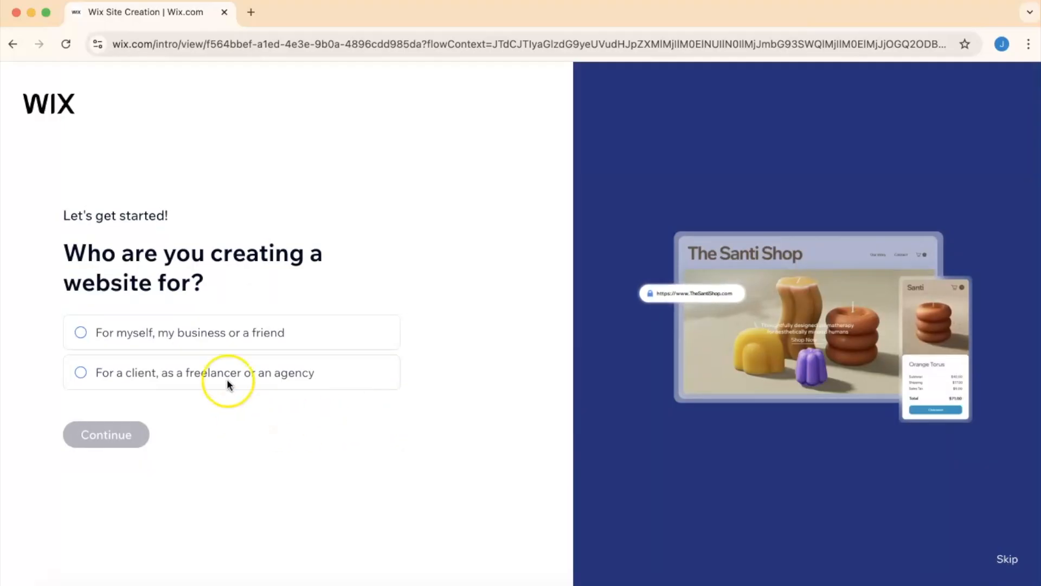
- Choose to create the website for yourself, your business or a friend, and set it up without the AI chat
left_click(104, 335)
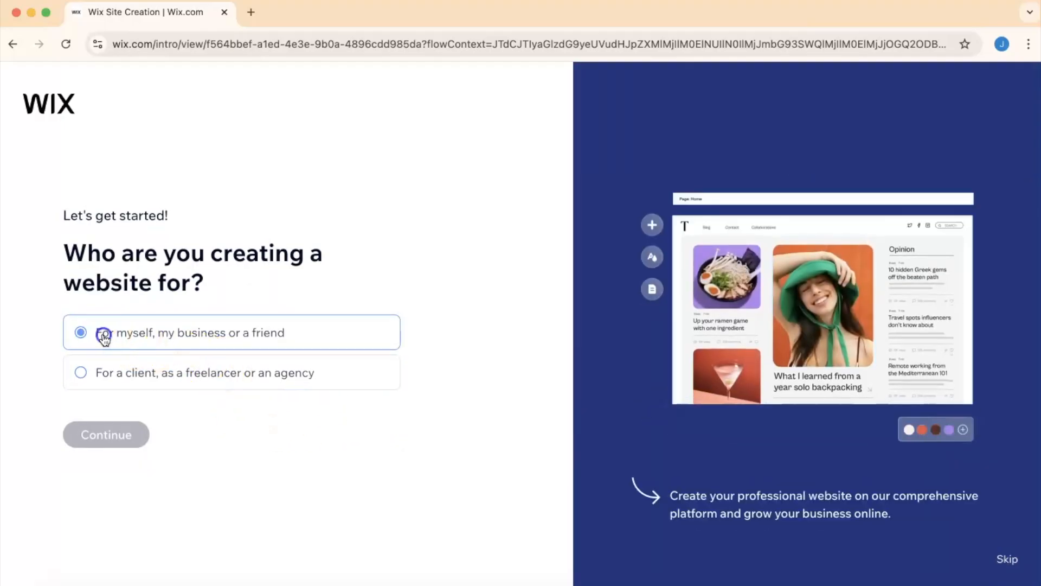
left_click(105, 433)
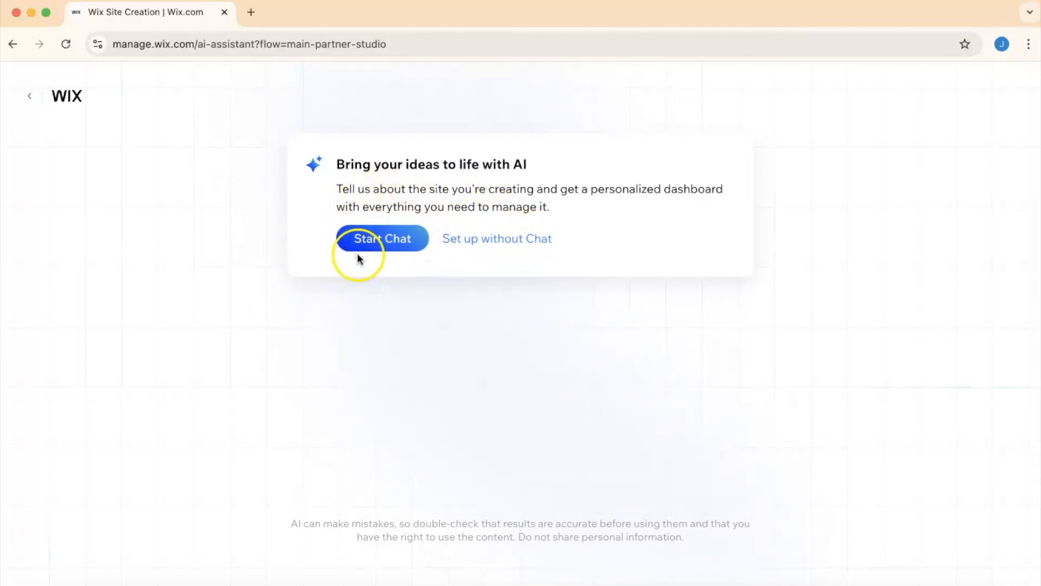
left_click(499, 242)
left_click(521, 242)
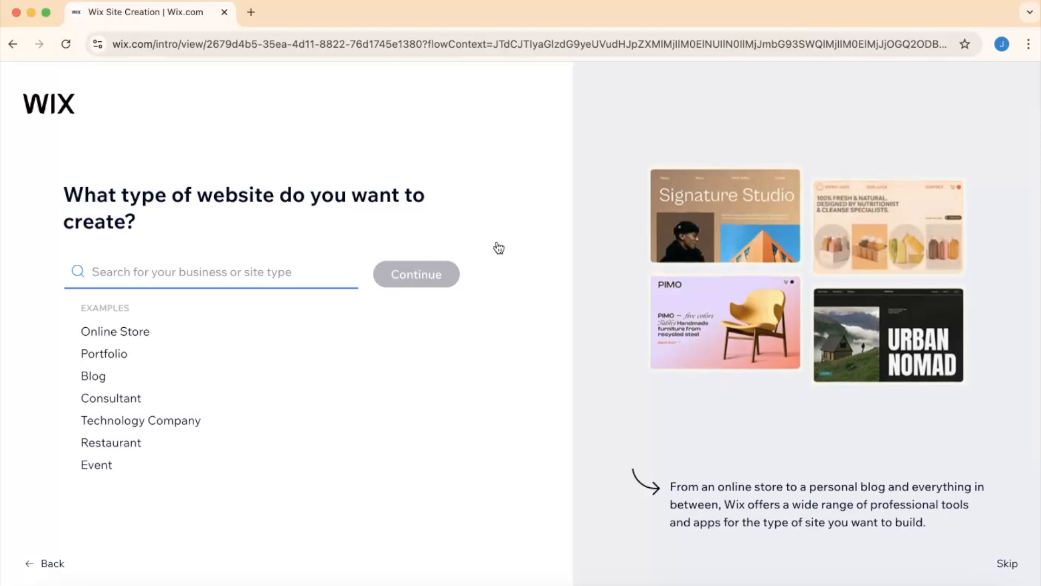
- Search the site types for film release, choose Film Release and continue
left_click(221, 278)
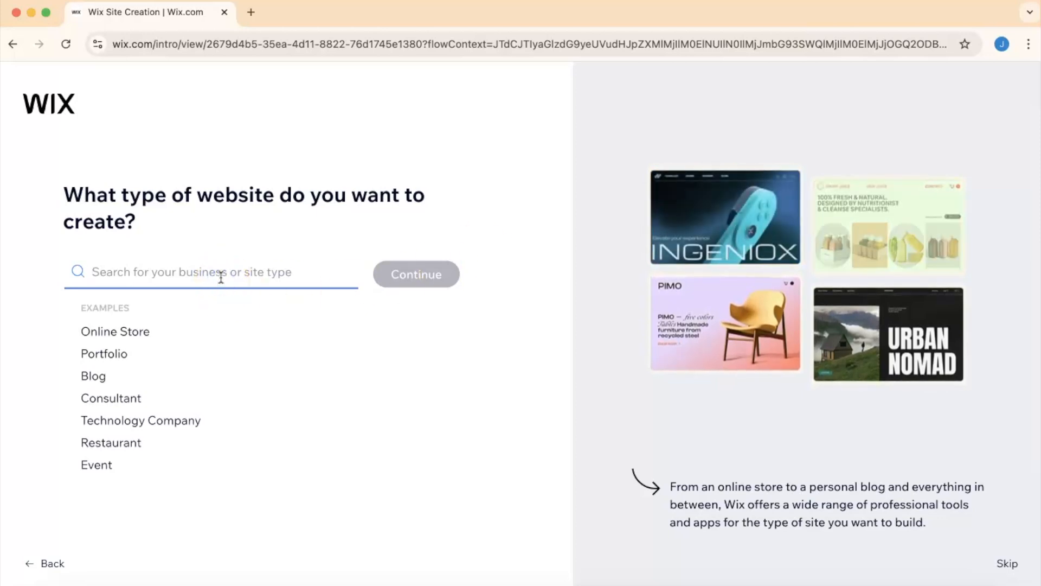
type("film release")
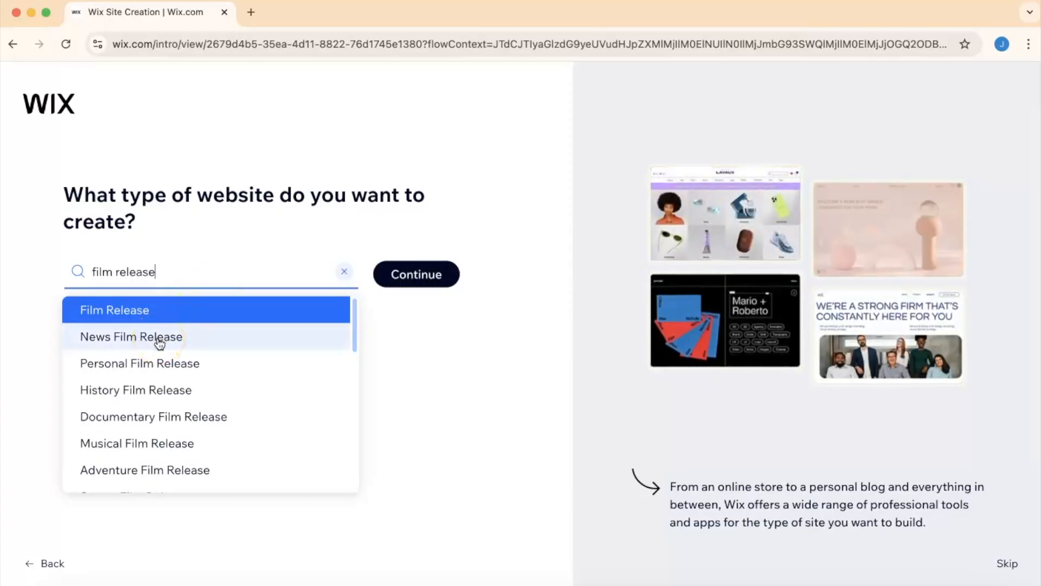
scroll(159, 344, "down", 10)
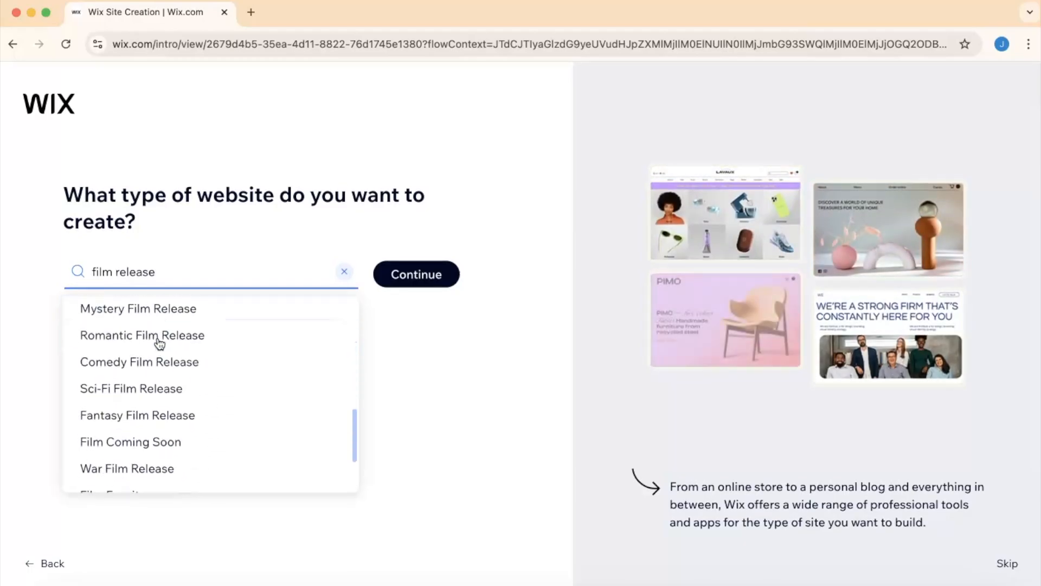
scroll(157, 343, "up", 10)
left_click(109, 318)
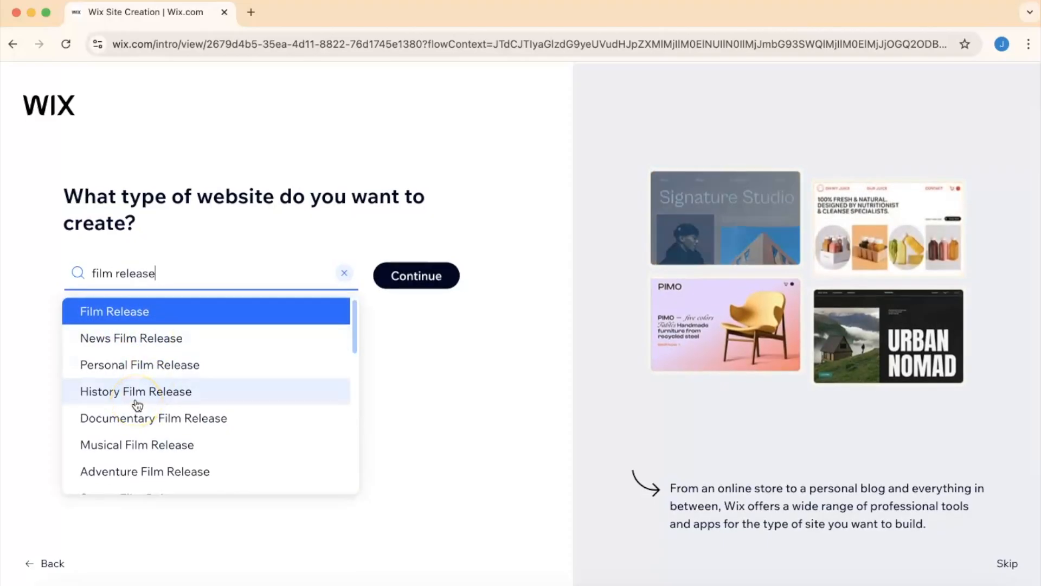
scroll(137, 406, "down", 5)
scroll(138, 405, "down", 2)
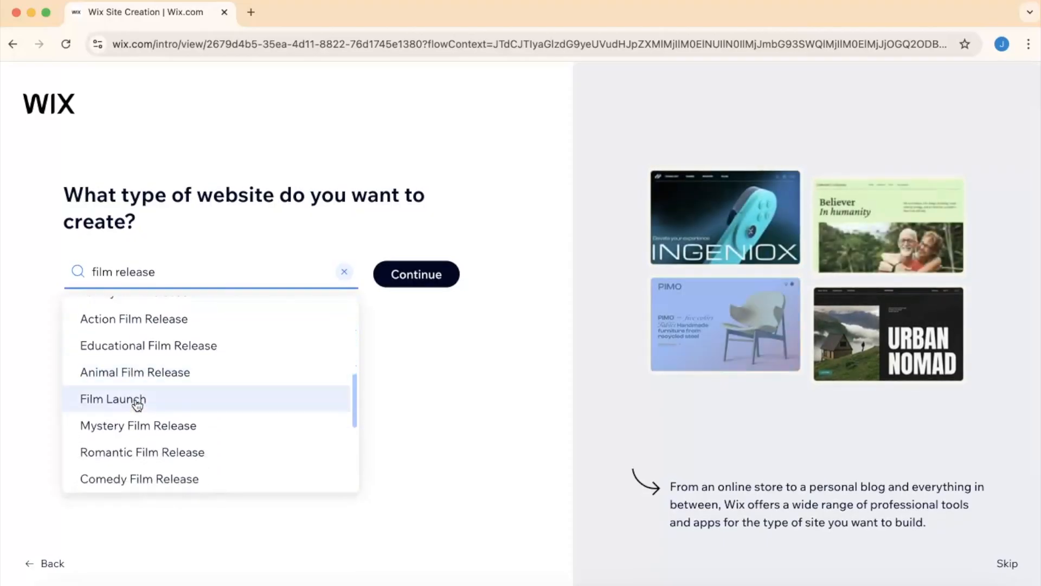
scroll(138, 406, "down", 3)
scroll(138, 406, "up", 3)
scroll(136, 404, "down", 5)
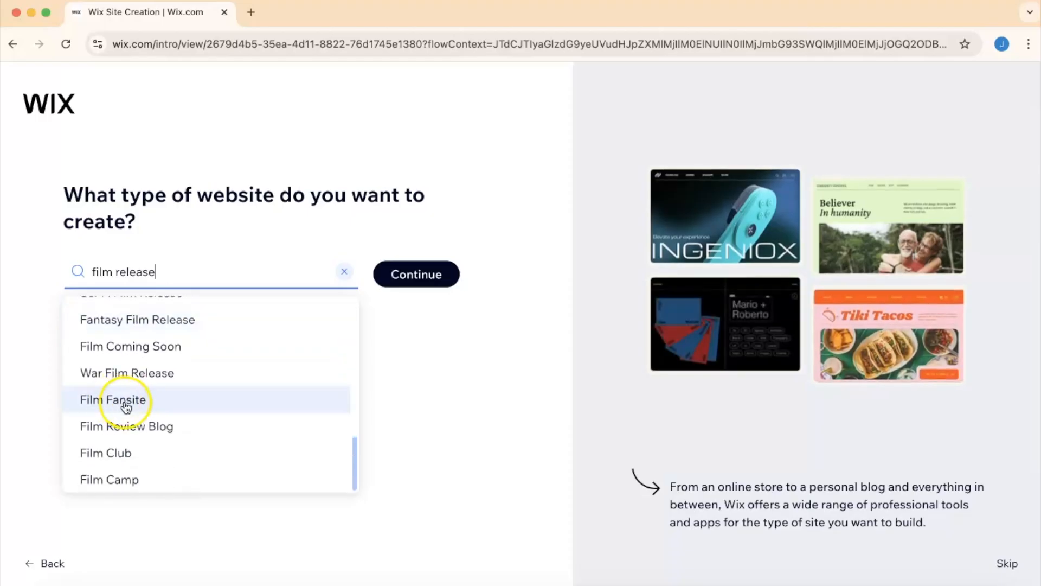
scroll(132, 401, "up", 12)
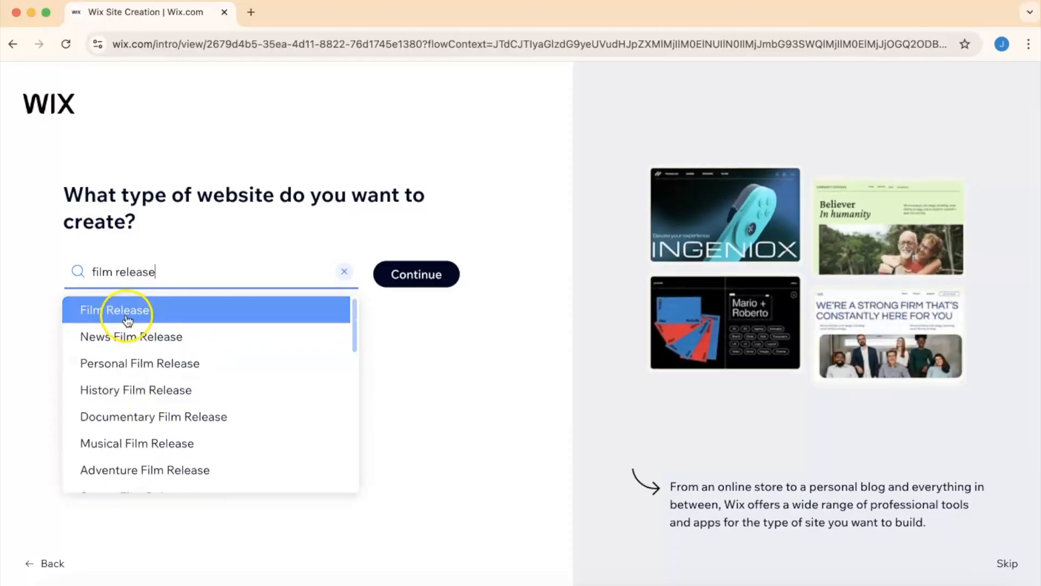
left_click(400, 284)
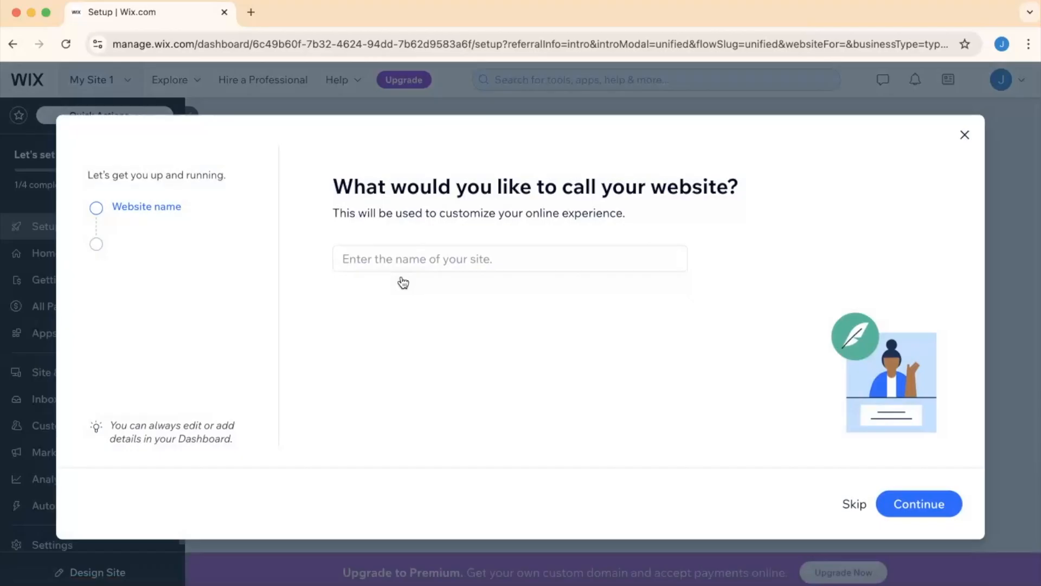
- Name the website Bionic Attack and continue
left_click(404, 263)
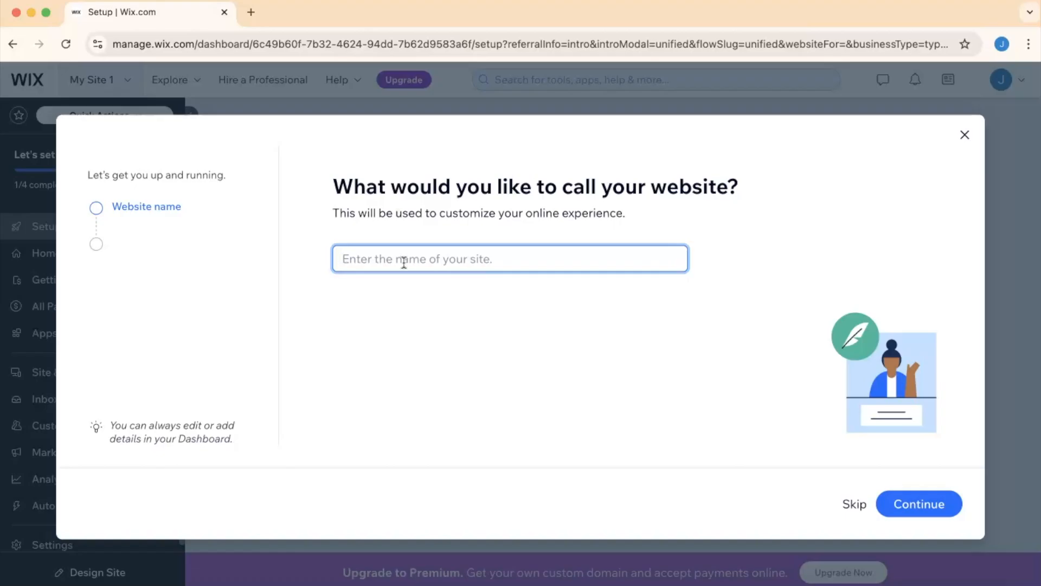
type("Bionic Attack")
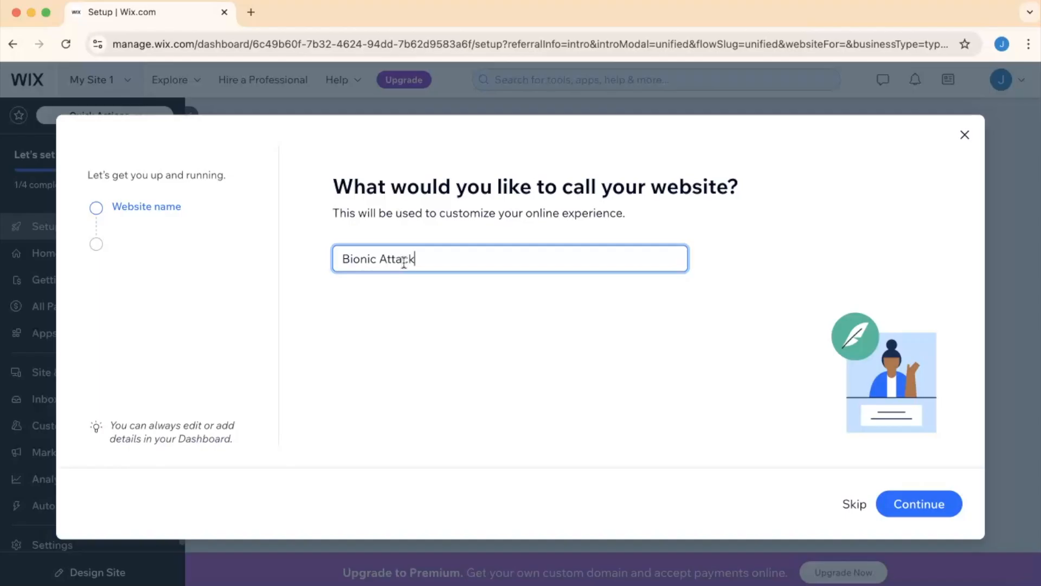
left_click(913, 502)
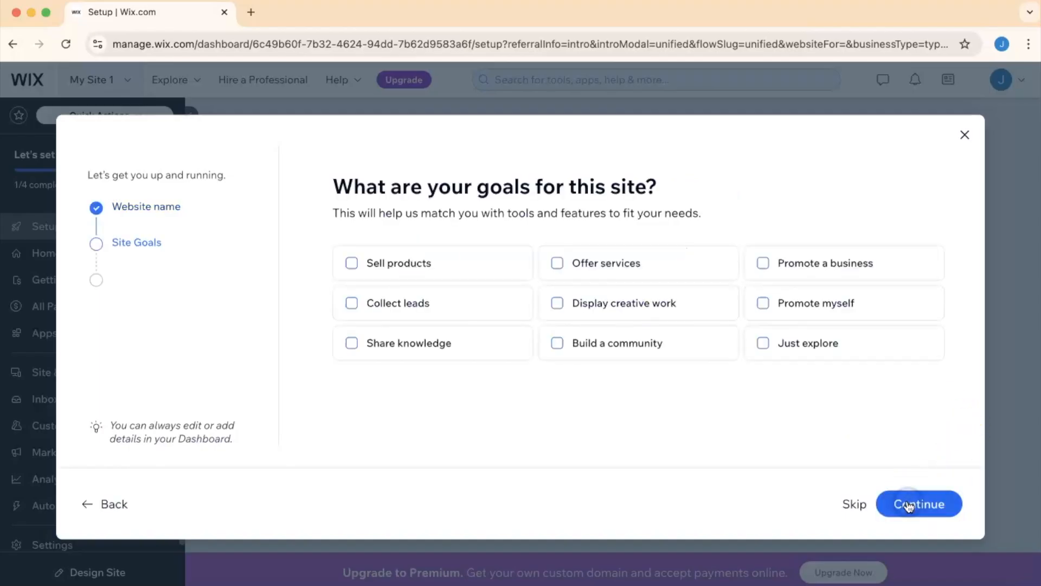
- Skip the site goals and app selection steps and continue to the dashboard
left_click(867, 509)
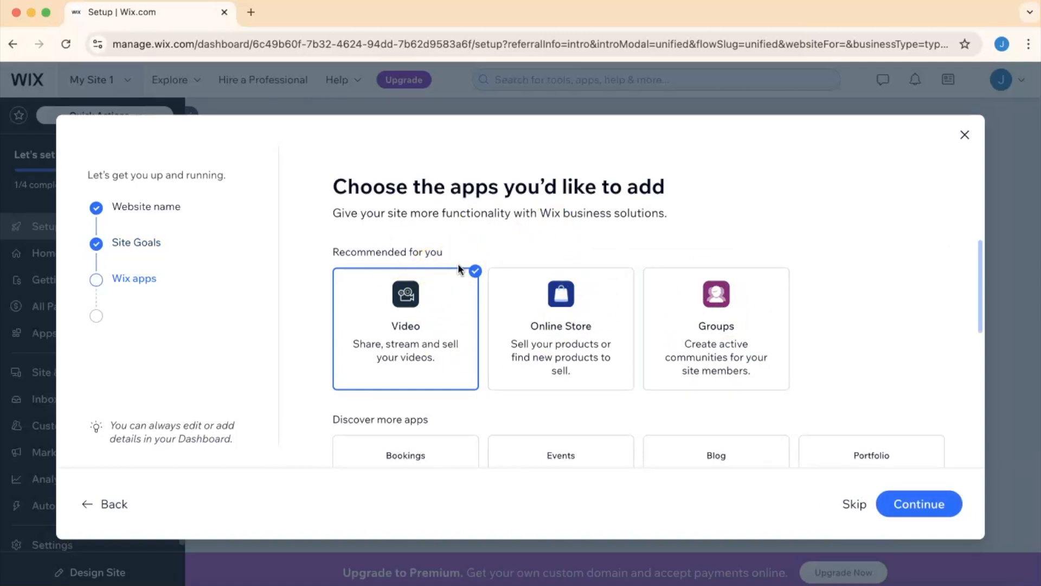
scroll(458, 262, "down", 3)
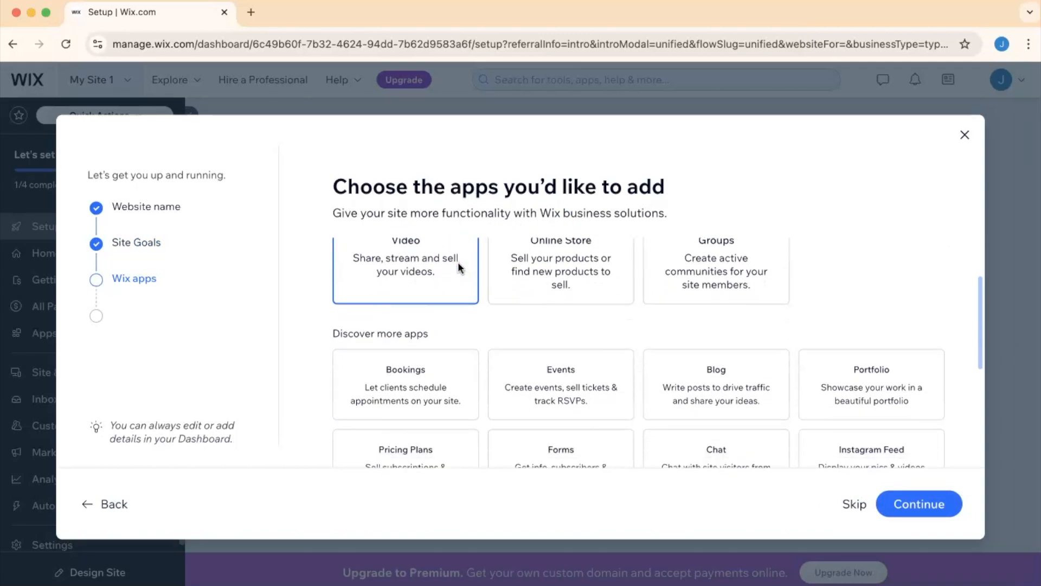
scroll(458, 262, "down", 5)
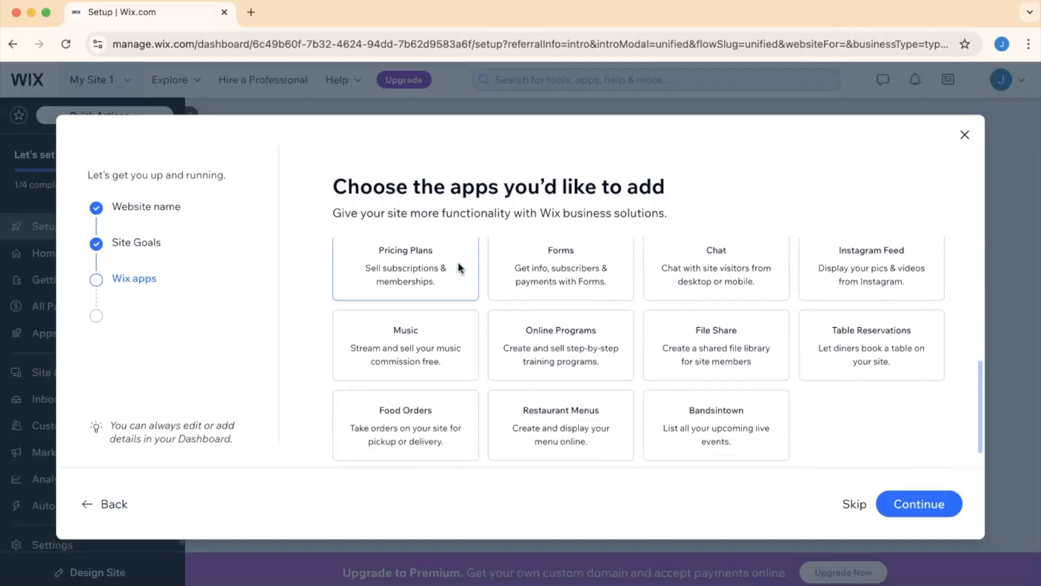
left_click(854, 504)
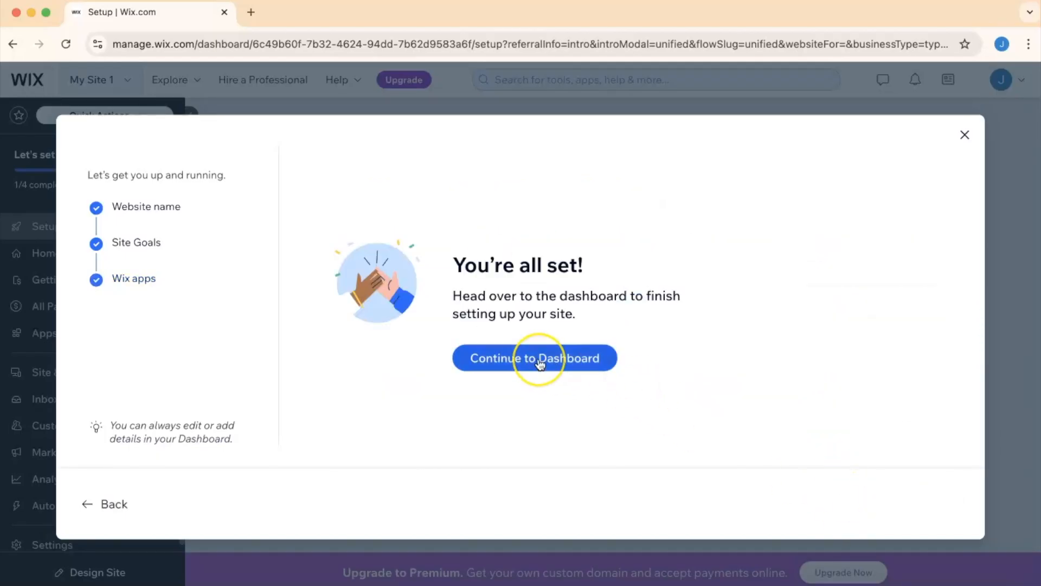
left_click(540, 363)
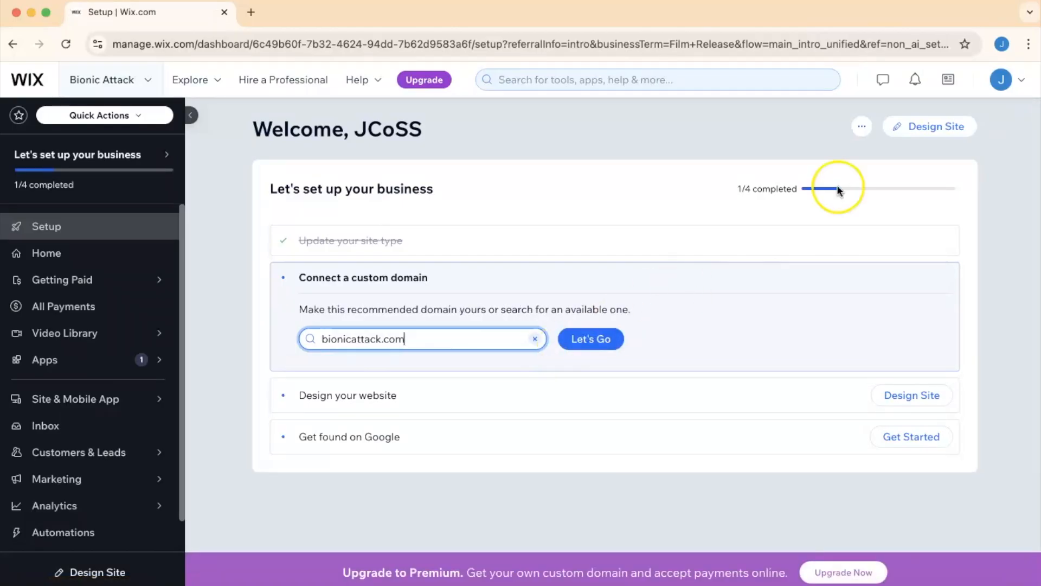
- Choose to design the site by customizing a template and browse the first two pages of popular templates
left_click(929, 130)
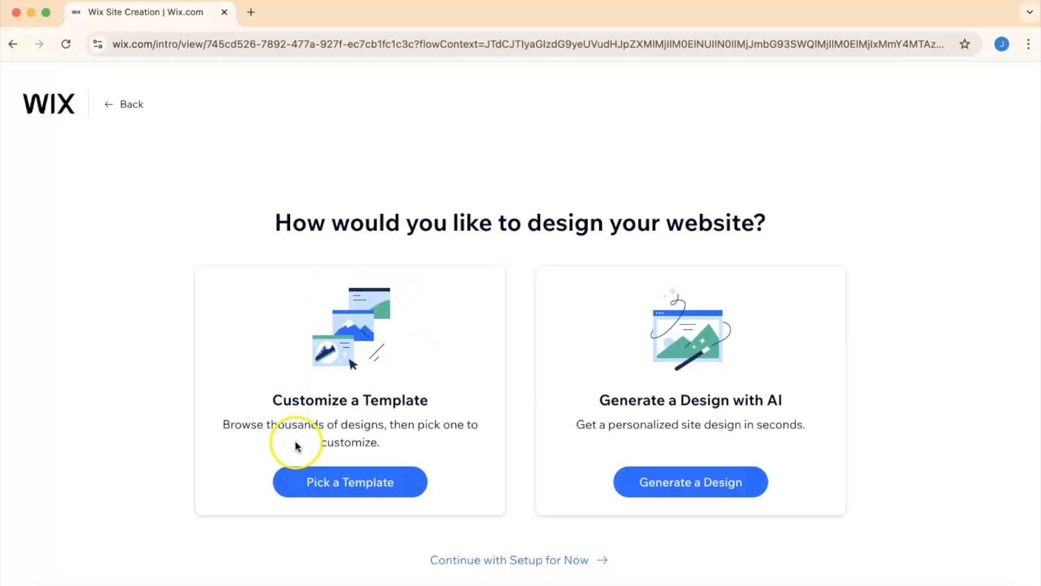
left_click(313, 477)
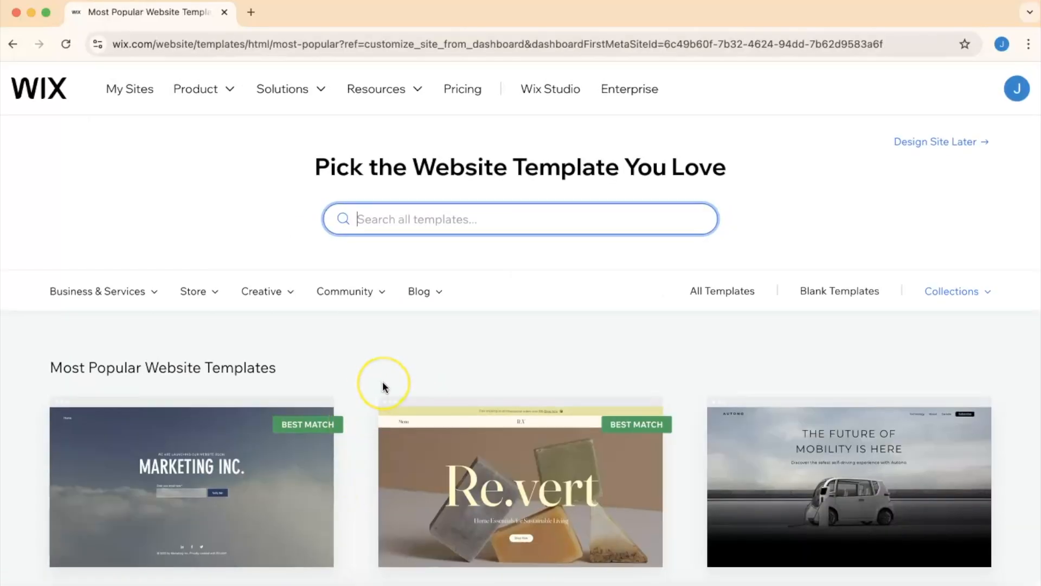
scroll(383, 385, "down", 5)
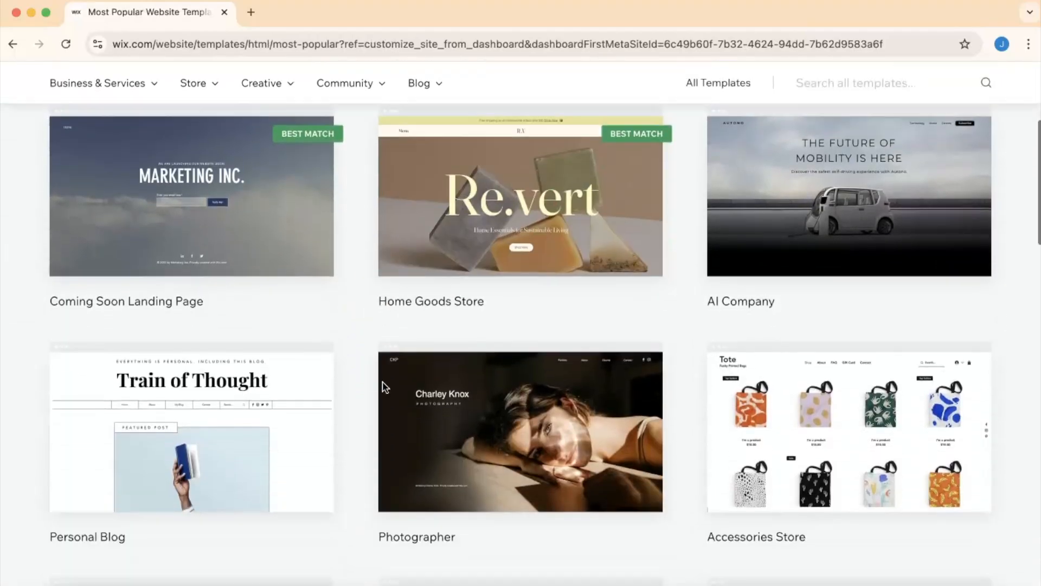
scroll(383, 386, "down", 9)
scroll(383, 387, "down", 5)
scroll(383, 386, "up", 19)
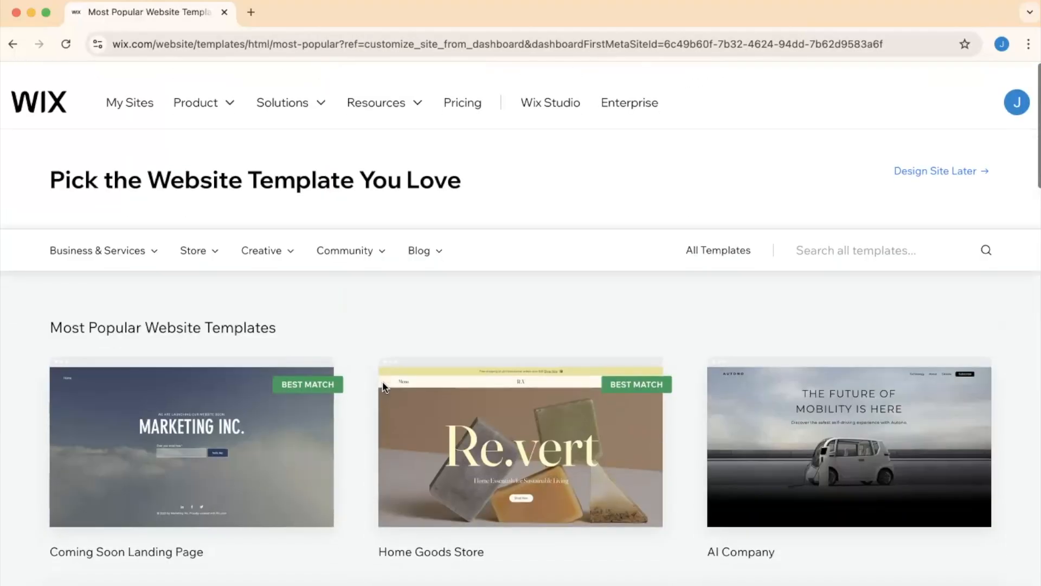
scroll(383, 386, "down", 10)
scroll(383, 382, "up", 17)
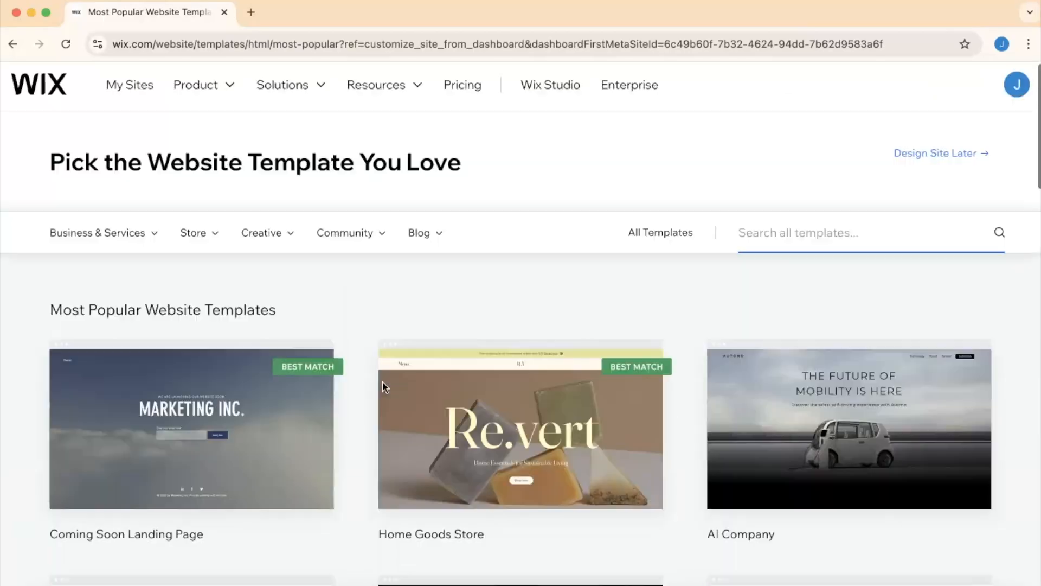
scroll(383, 382, "down", 4)
scroll(383, 382, "down", 15)
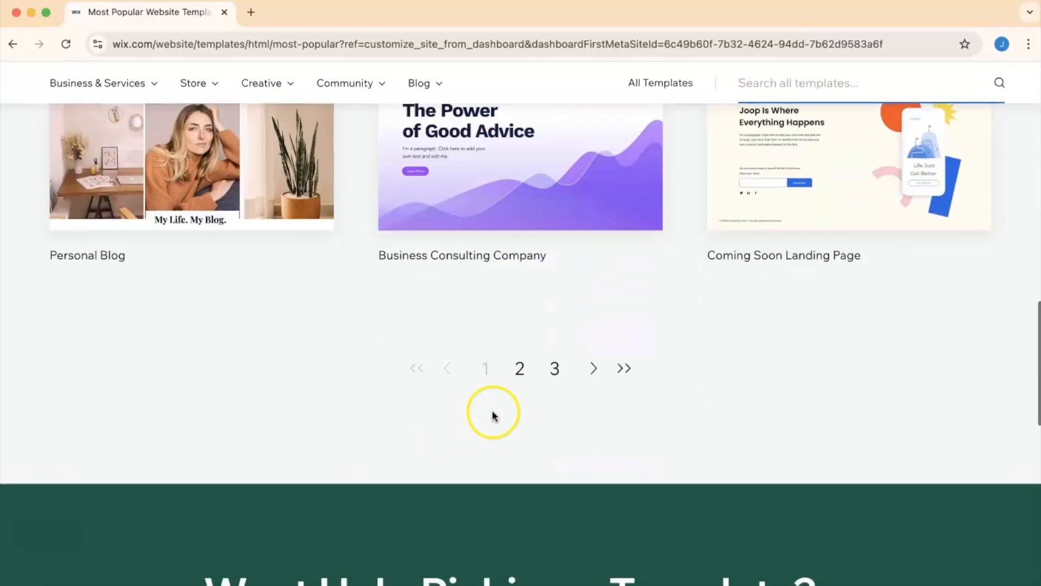
left_click(520, 369)
scroll(521, 374, "down", 15)
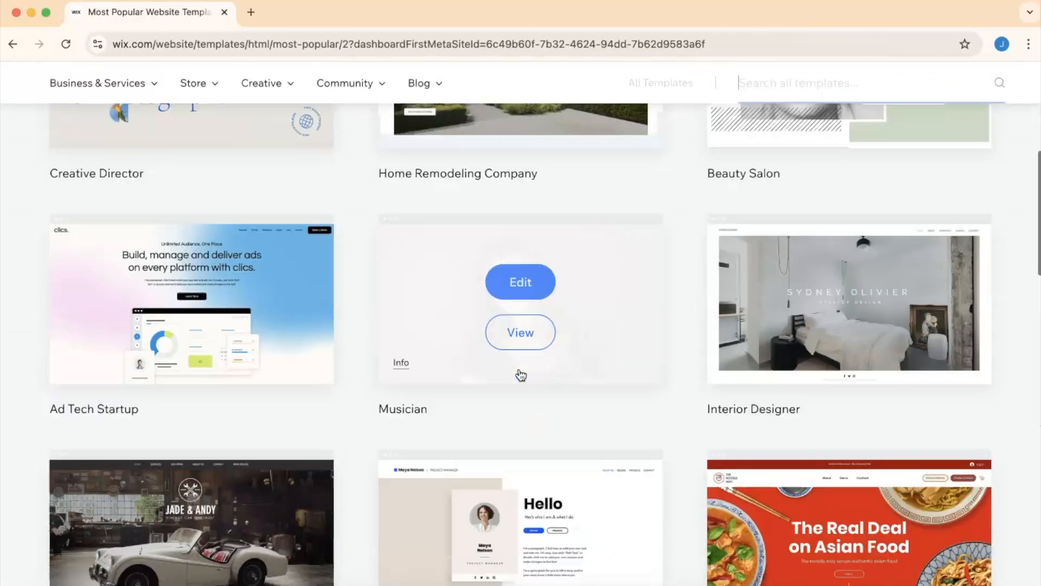
scroll(521, 374, "up", 15)
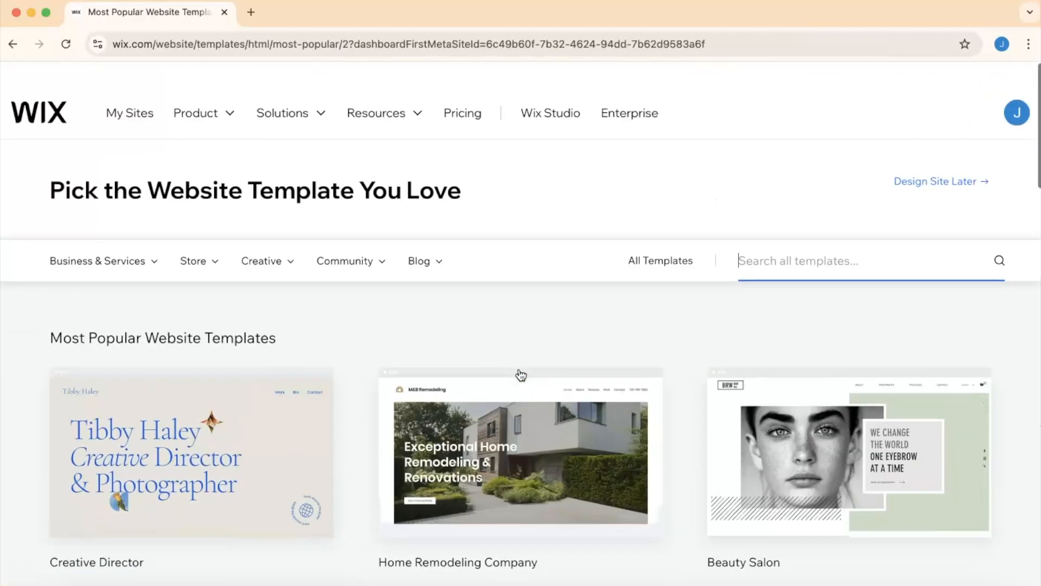
- Search all templates for sci fi
left_click(471, 232)
type("sci fi")
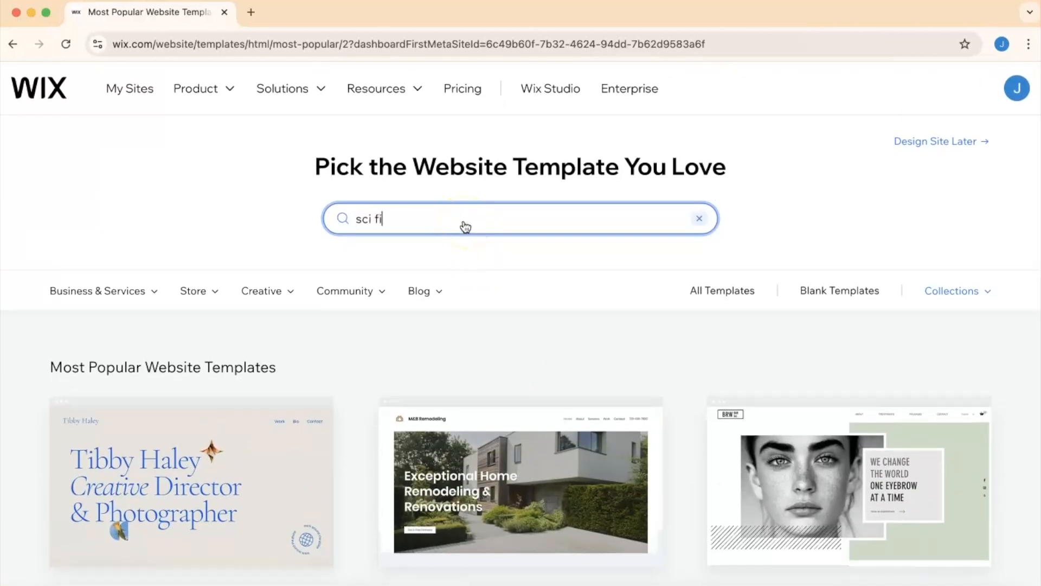
left_click(518, 218)
key("Return")
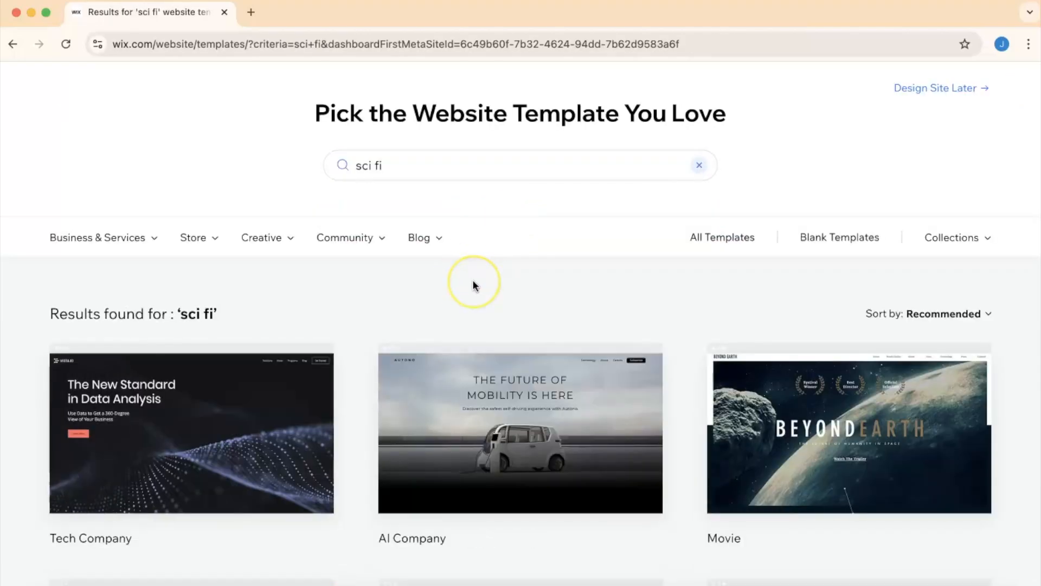
- Browse the sci fi template results and open the Movie template in the editor
scroll(473, 285, "up", 1)
scroll(473, 284, "down", 2)
scroll(473, 282, "down", 8)
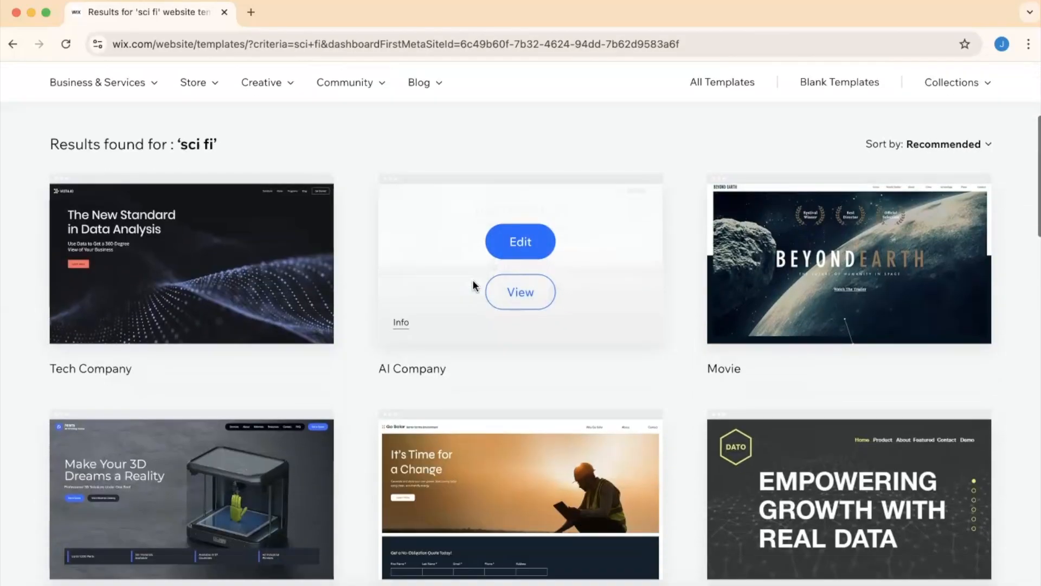
scroll(473, 285, "down", 8)
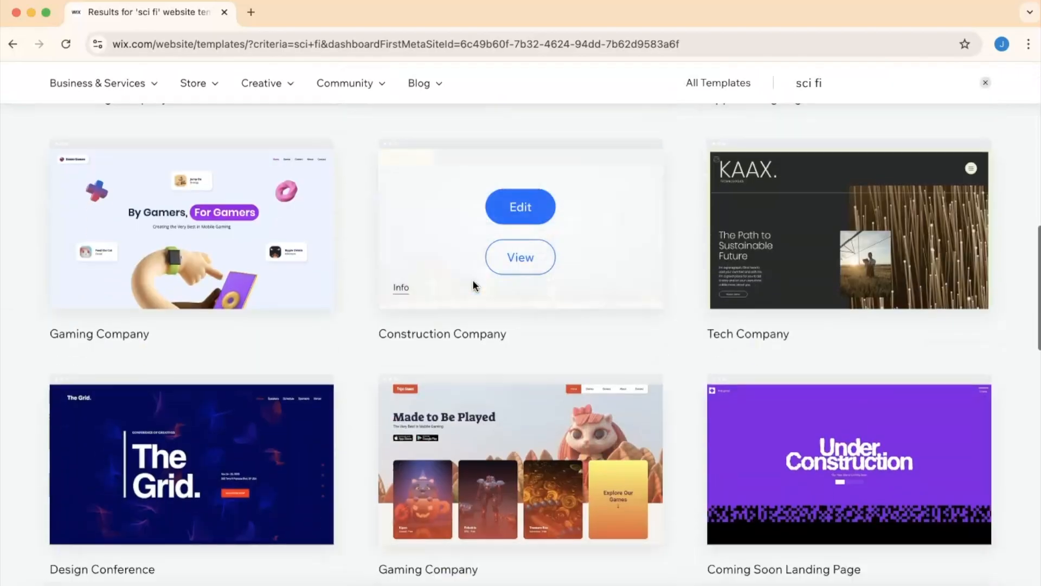
scroll(473, 285, "up", 11)
scroll(473, 285, "up", 6)
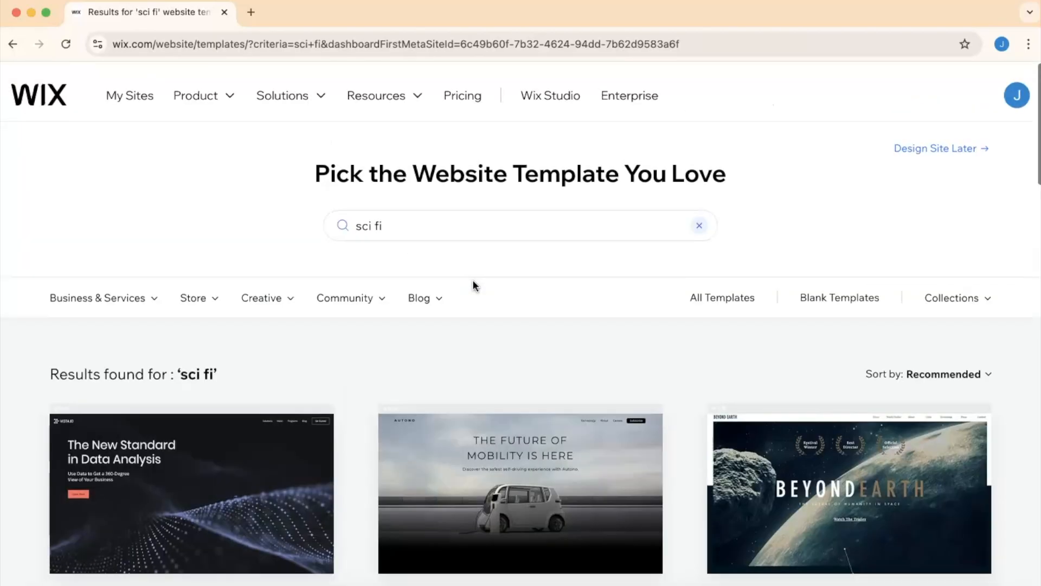
scroll(674, 332, "down", 2)
mouse_move(828, 452)
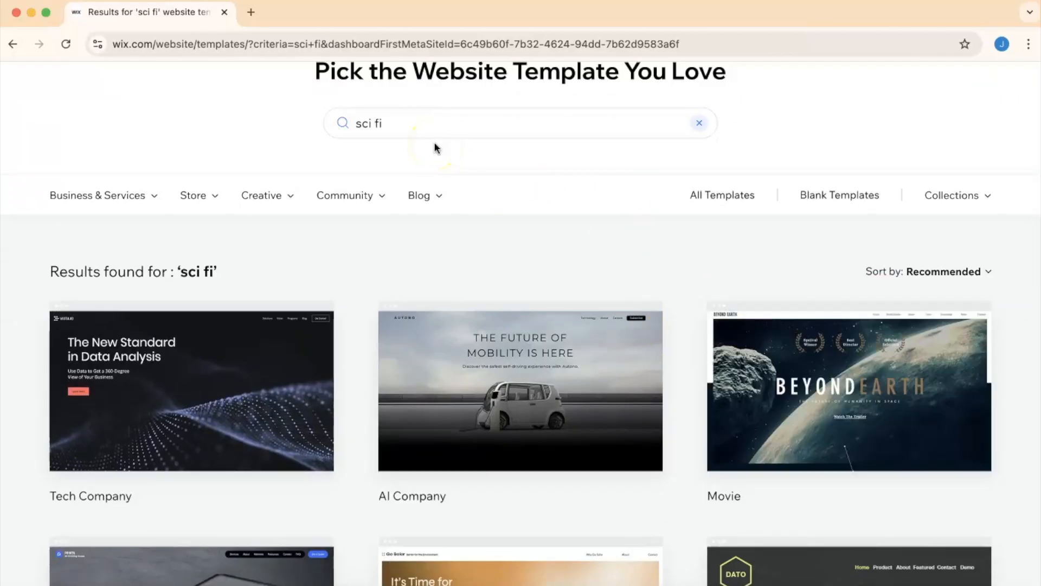
mouse_move(835, 376)
mouse_move(825, 411)
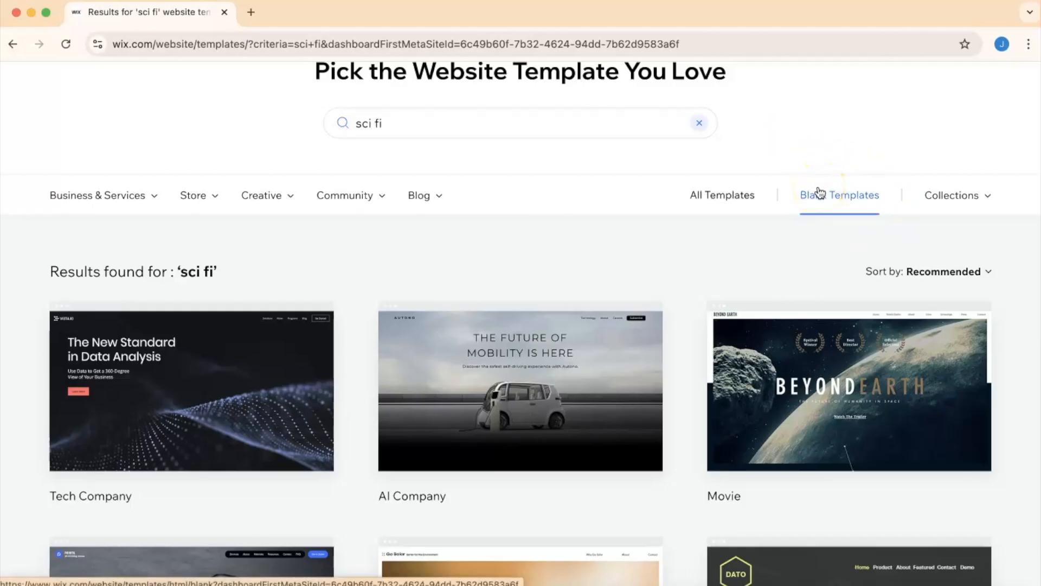
left_click(846, 367)
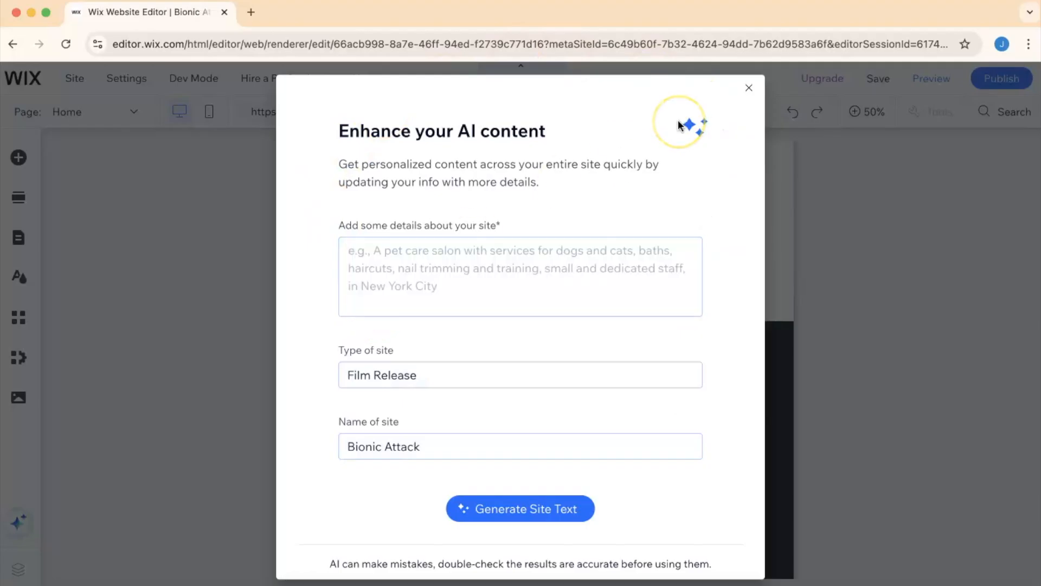
- Dismiss the AI content dialog and open the site pages and menu manager from the page list
left_click(749, 88)
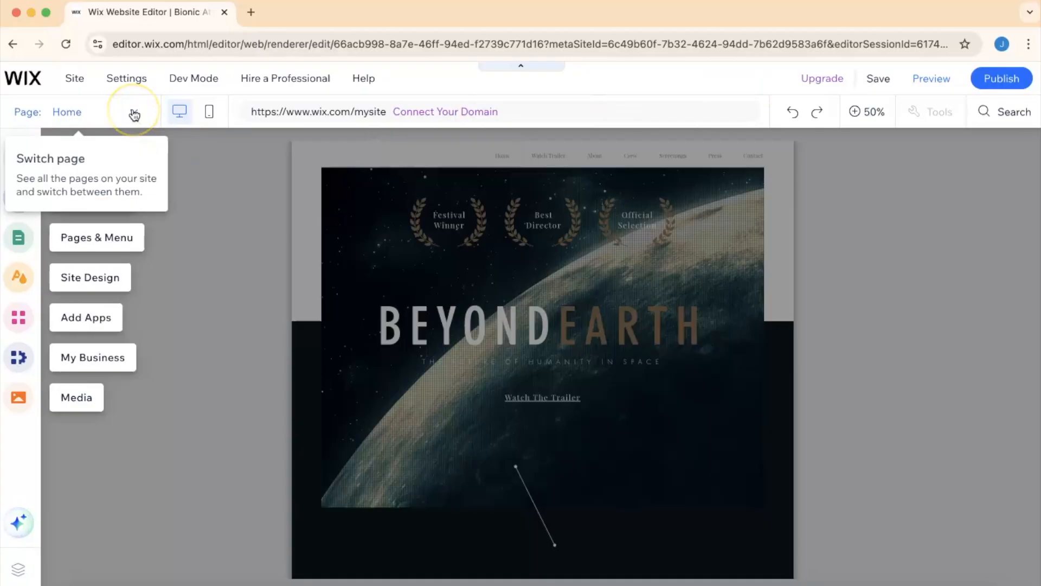
left_click(133, 111)
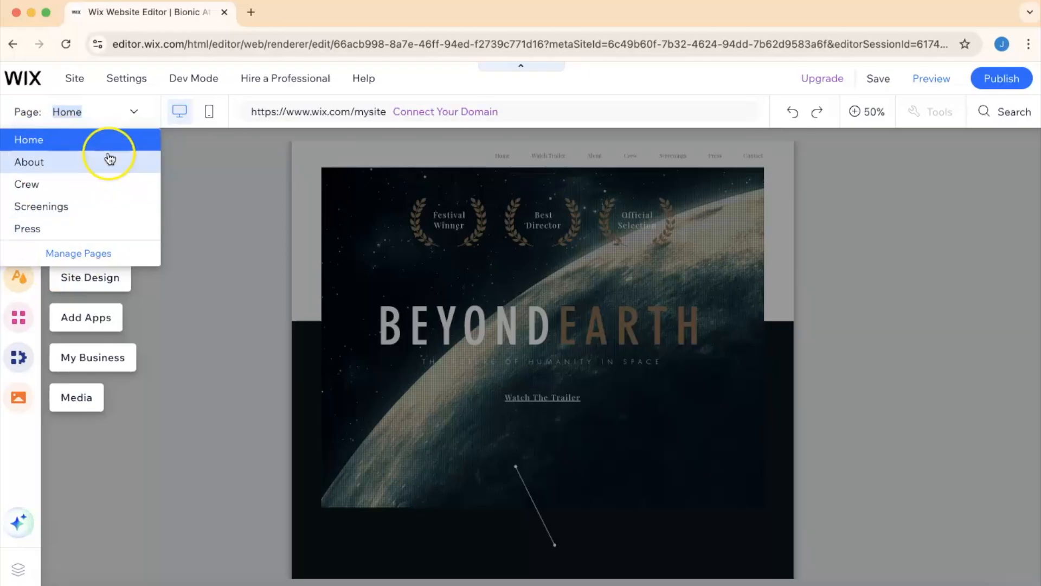
left_click(131, 113)
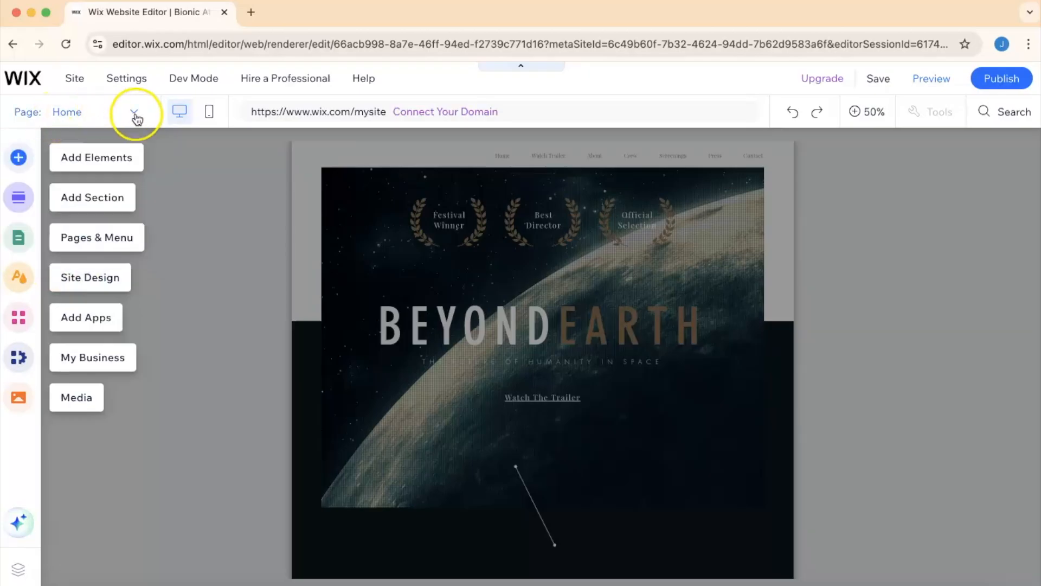
left_click(136, 116)
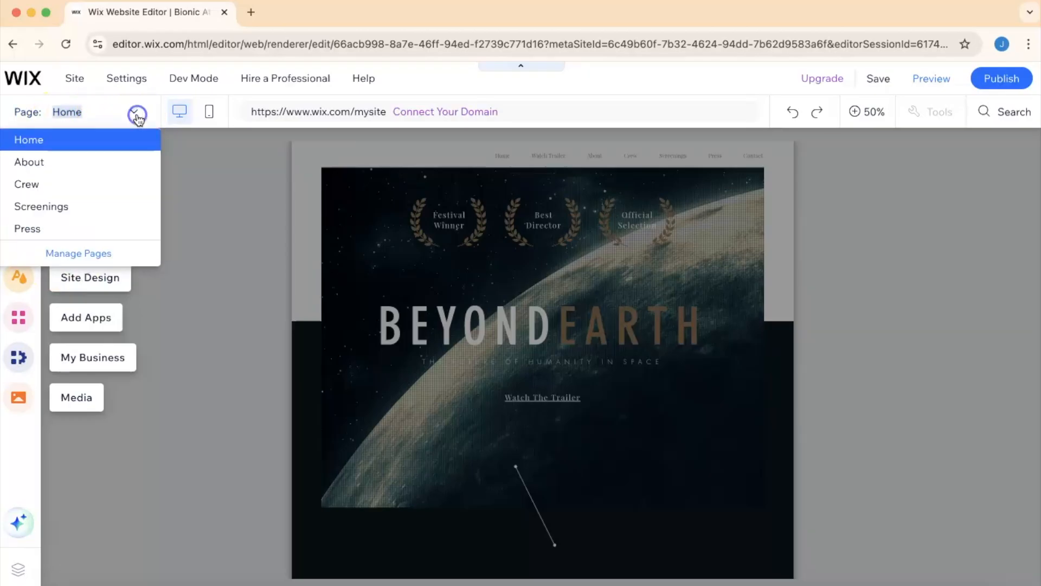
left_click(98, 254)
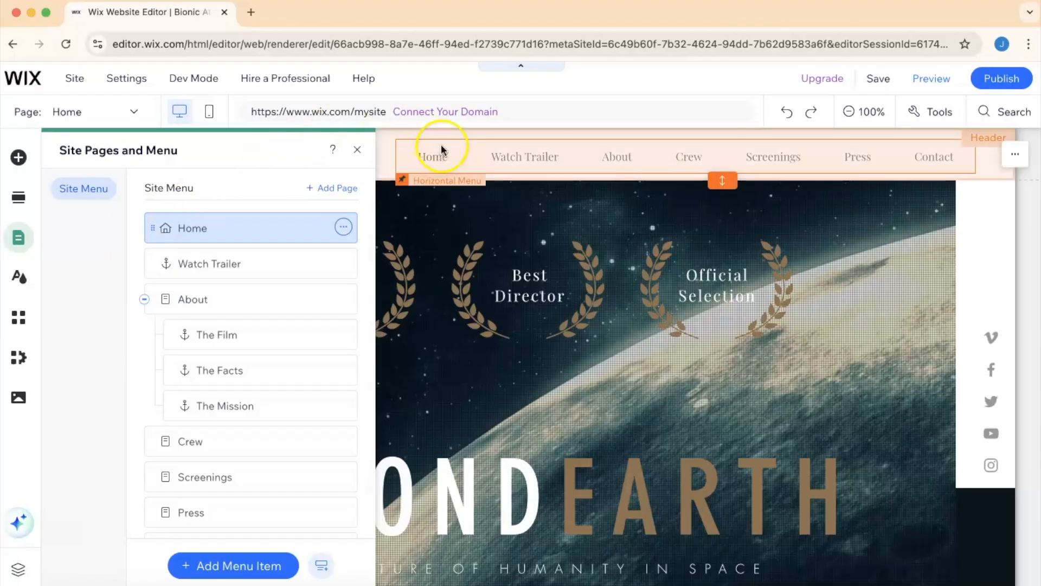
- Examine the site menu items and the page options for the Home and Crew pages
left_click(544, 150)
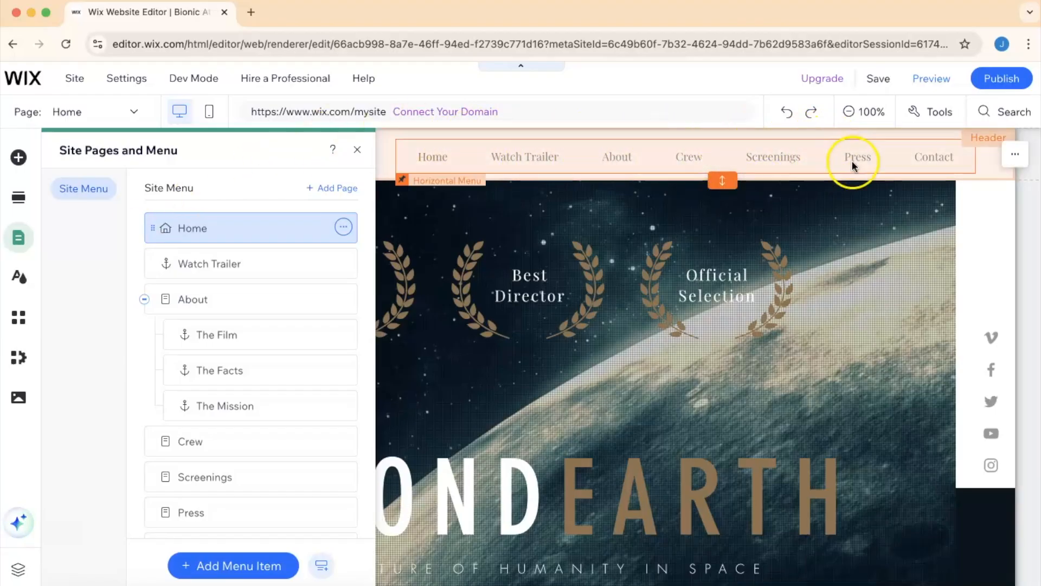
left_click(506, 155)
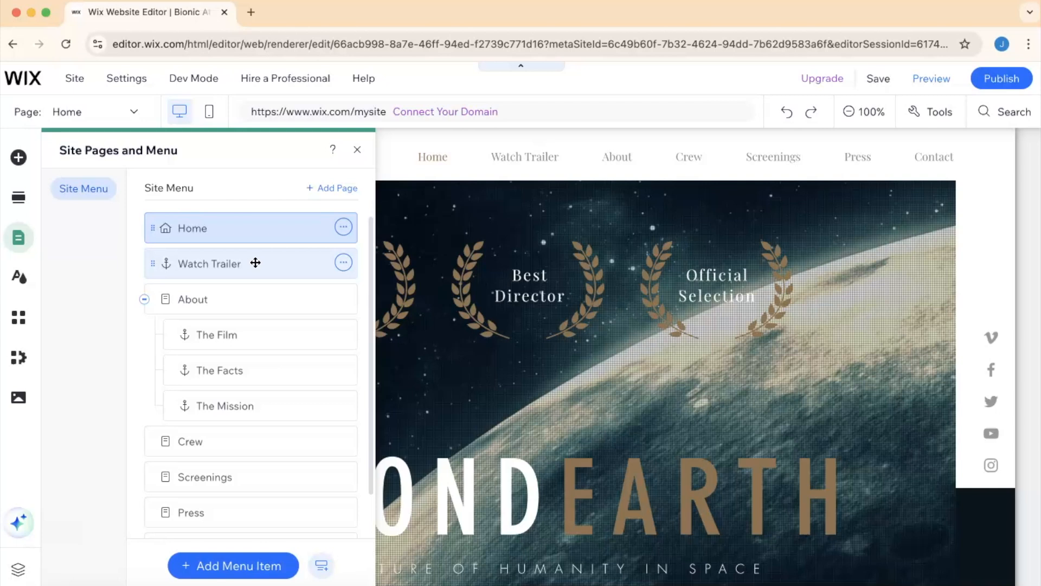
left_click(343, 228)
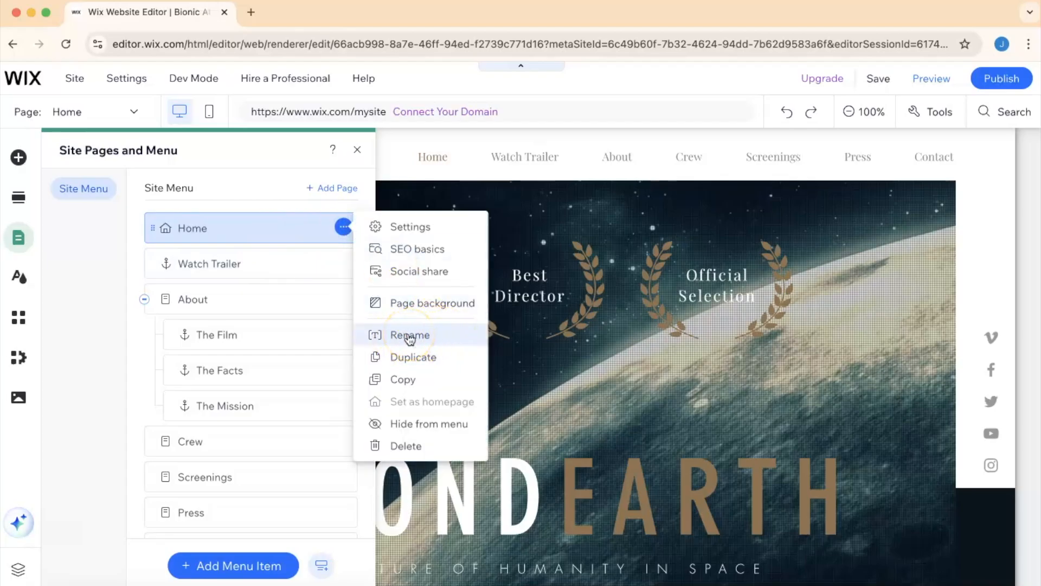
left_click(261, 231)
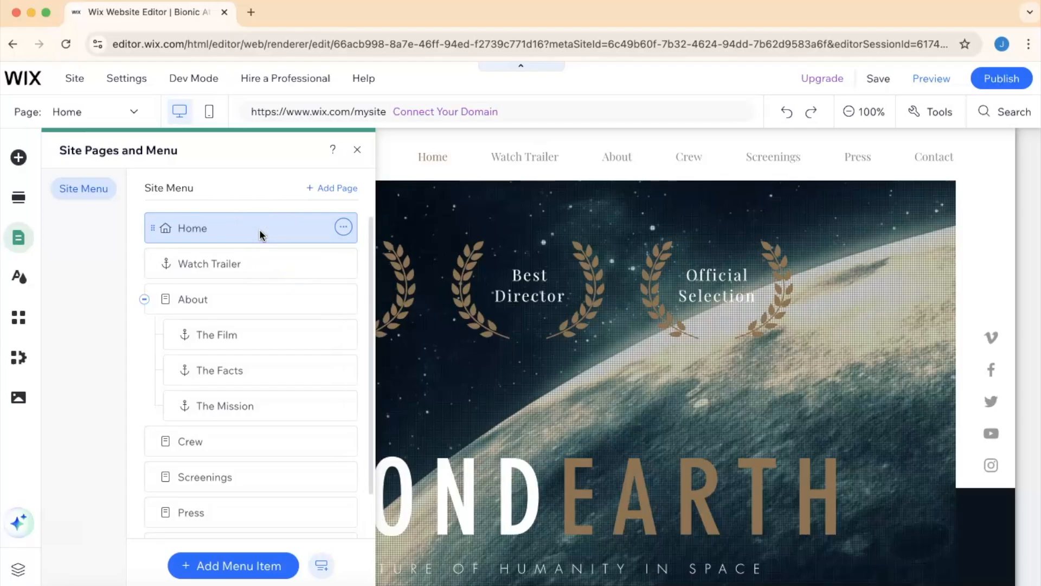
left_click(253, 239)
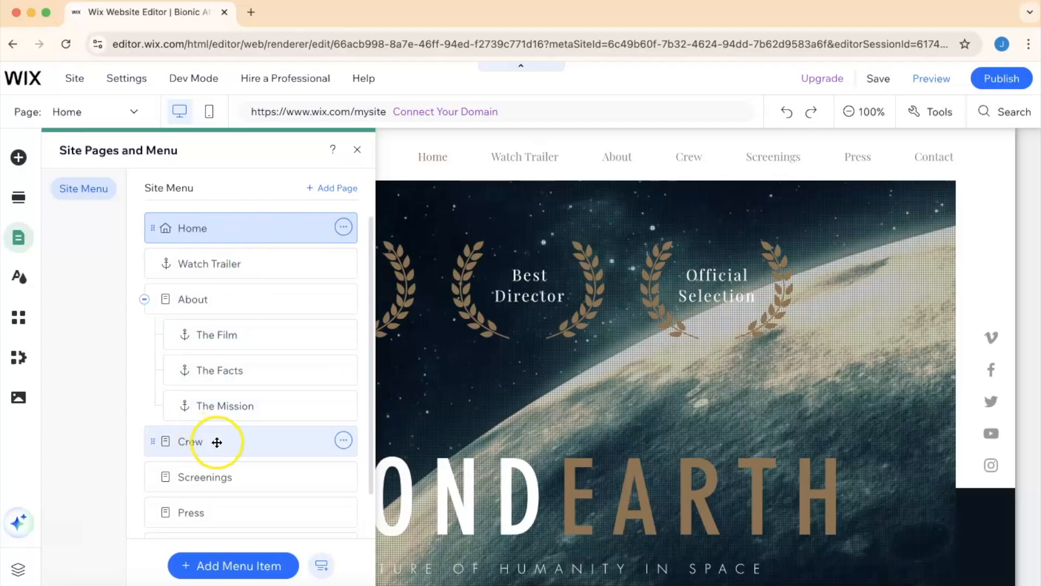
left_click(343, 440)
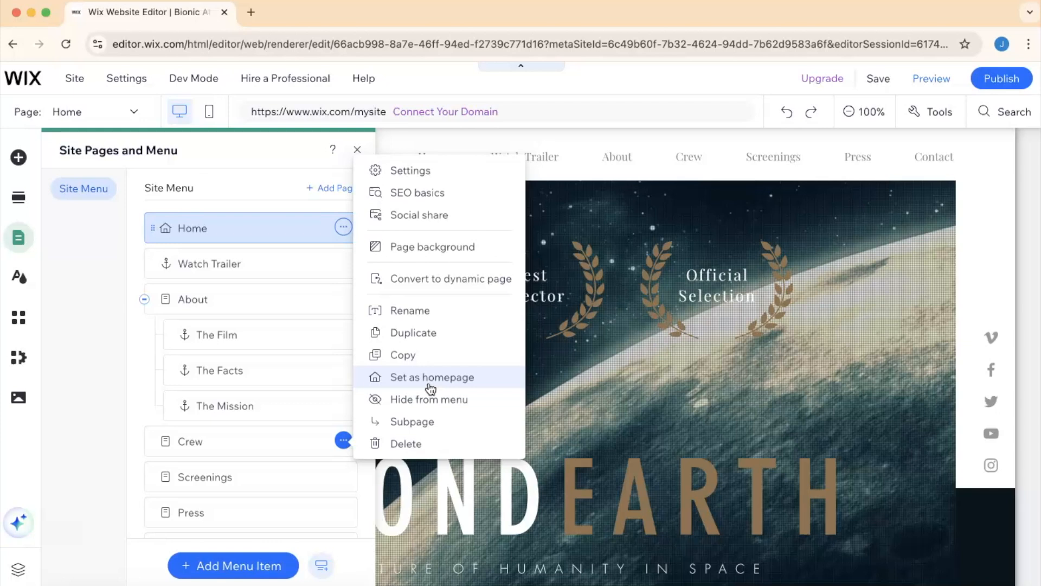
left_click(217, 290)
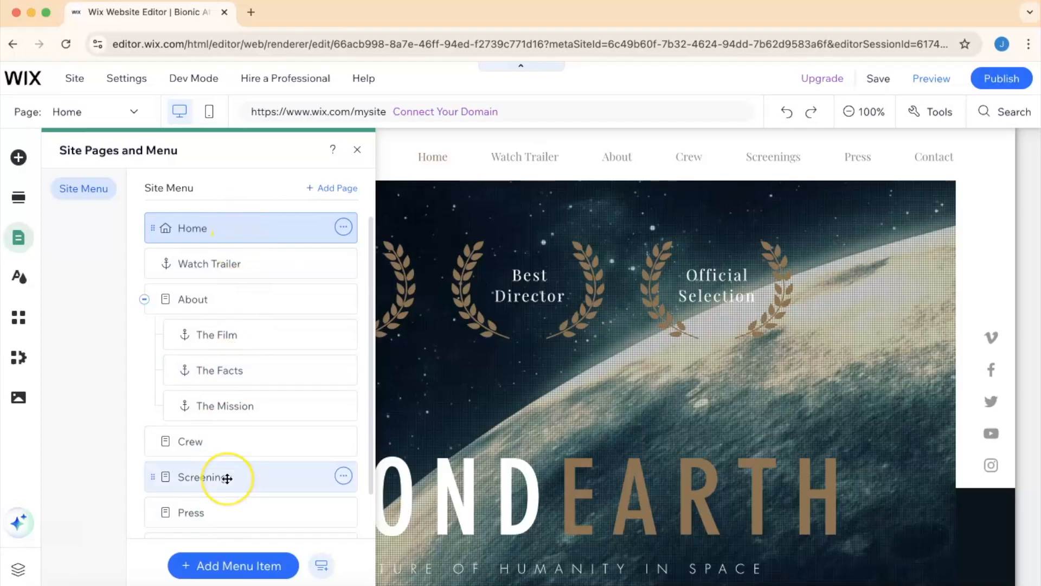
scroll(226, 475, "down", 2)
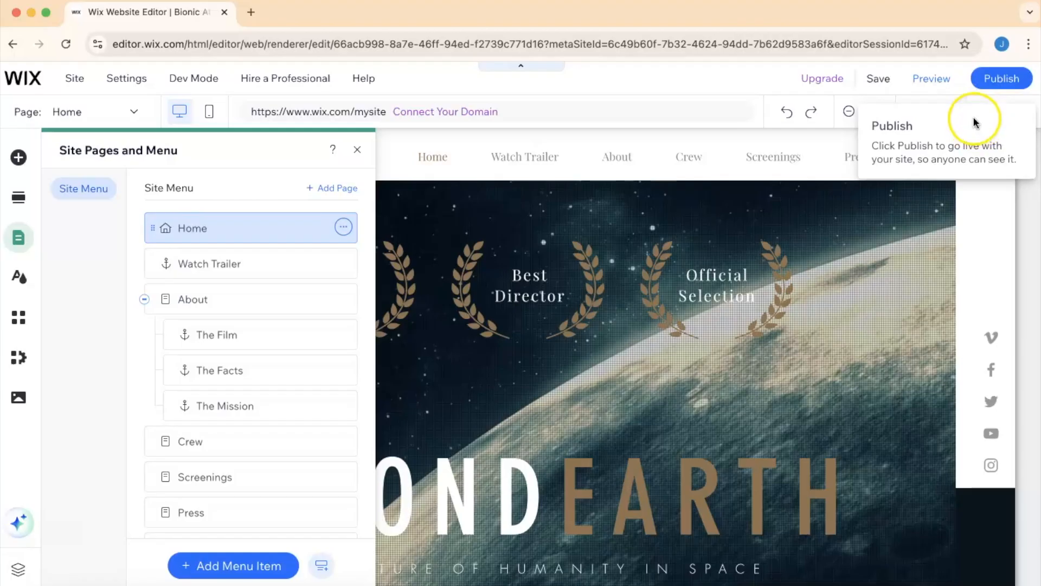
- Preview the site and browse its Watch Trailer, About and Crew pages
left_click(926, 83)
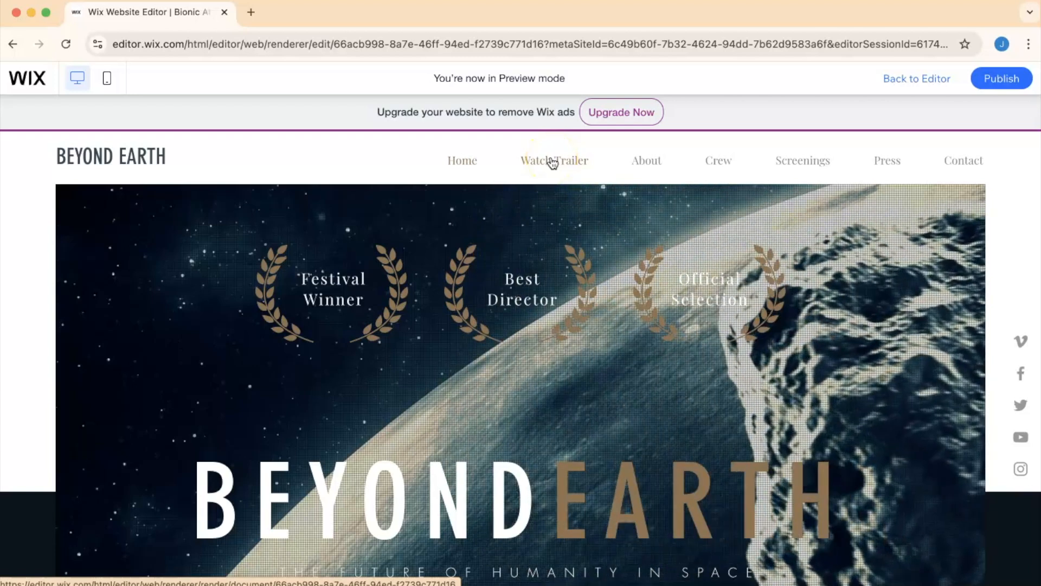
left_click(552, 162)
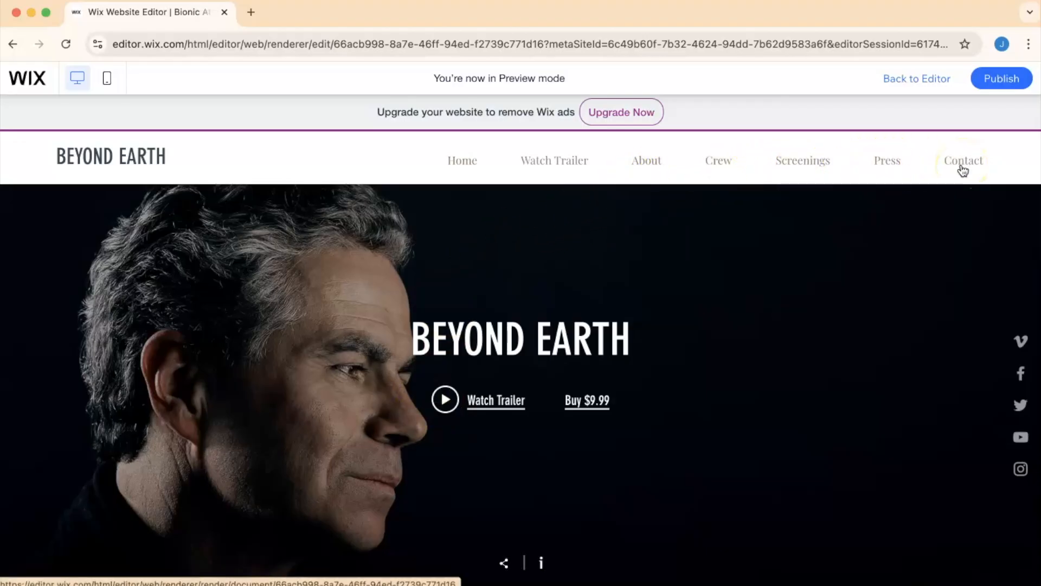
left_click(647, 168)
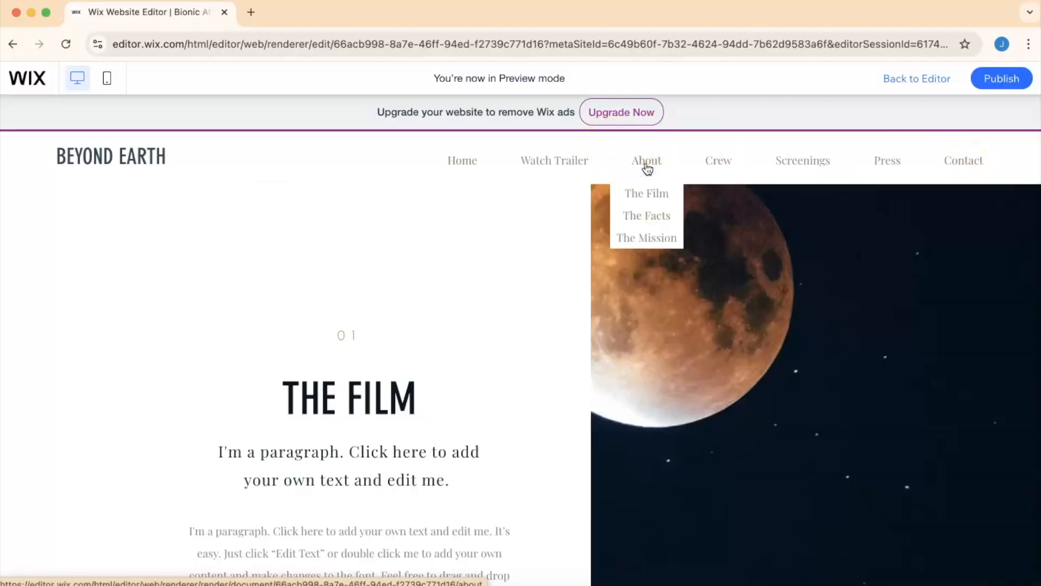
left_click(709, 159)
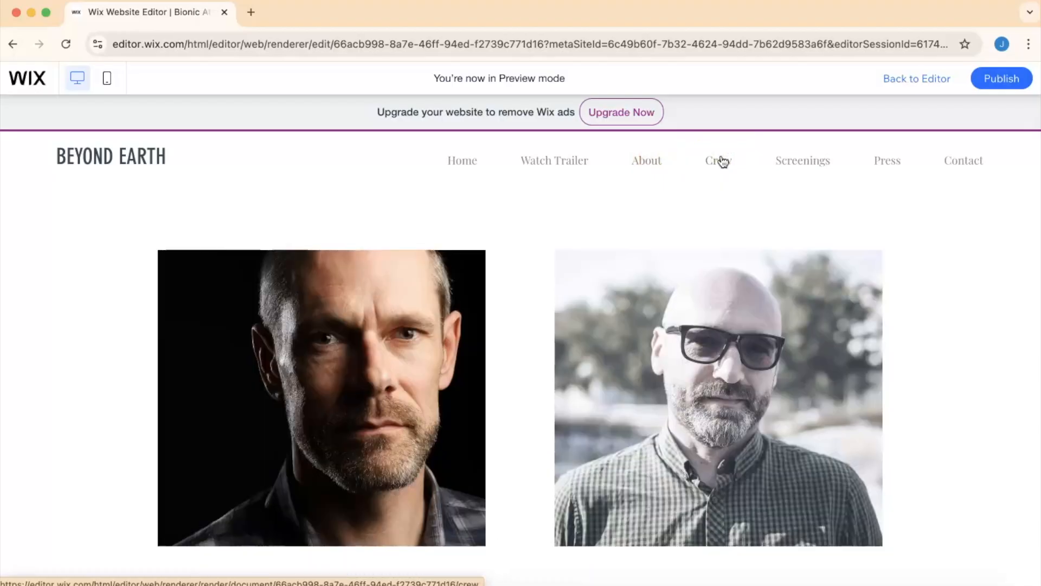
scroll(685, 262, "down", 5)
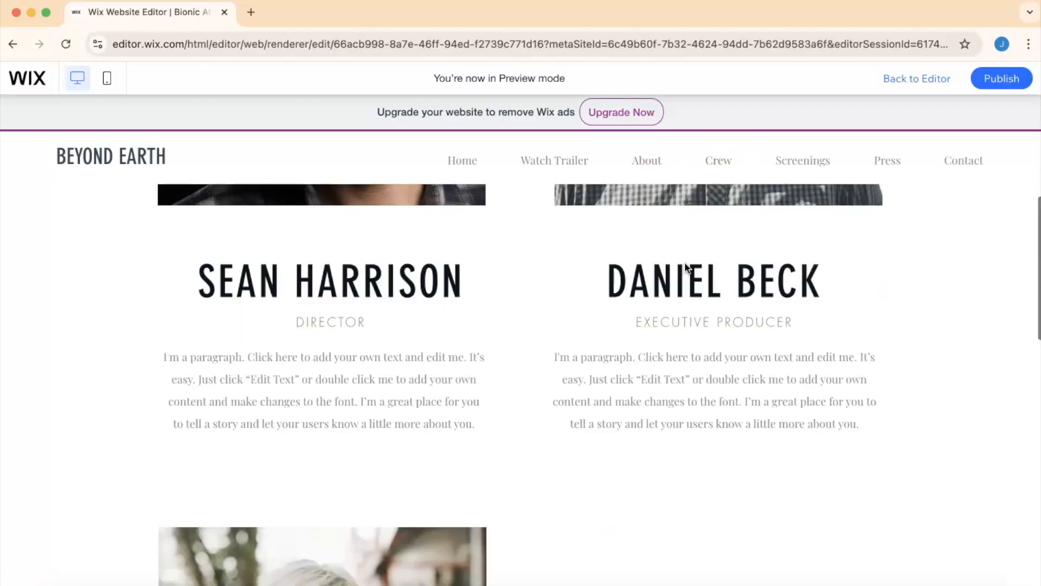
scroll(684, 262, "up", 5)
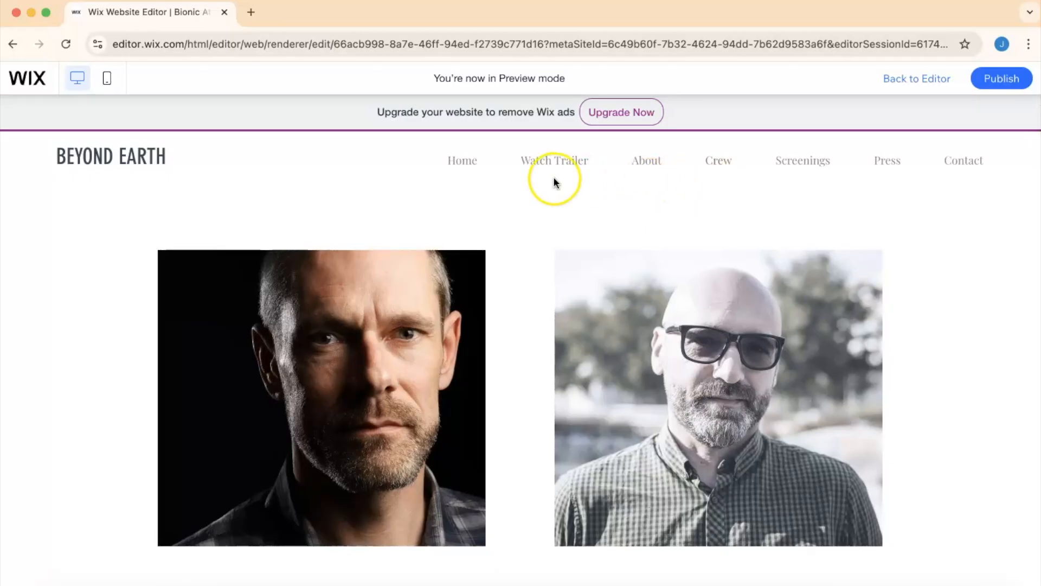
- Return to the editor and switch to the About page to look over its content
left_click(135, 114)
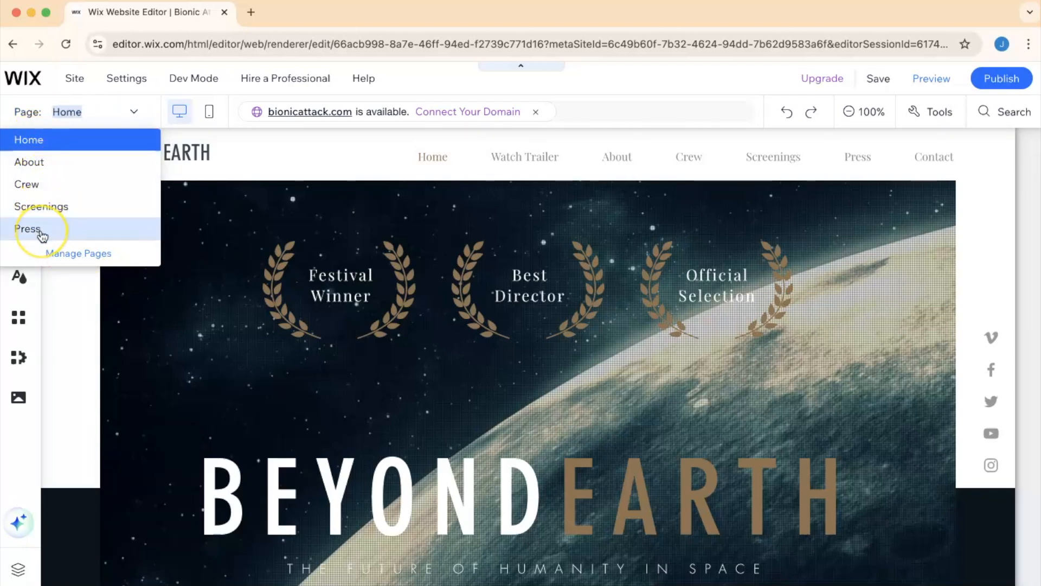
left_click(31, 163)
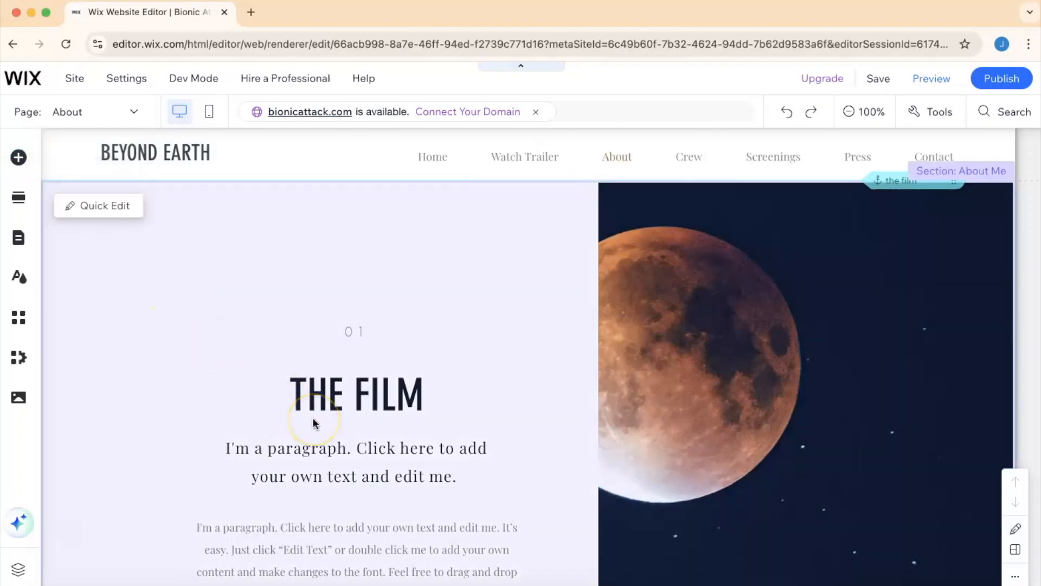
scroll(313, 417, "down", 5)
scroll(312, 418, "up", 5)
scroll(312, 418, "down", 5)
scroll(313, 418, "up", 5)
- Switch back to the Home page and look over its sections
left_click(133, 106)
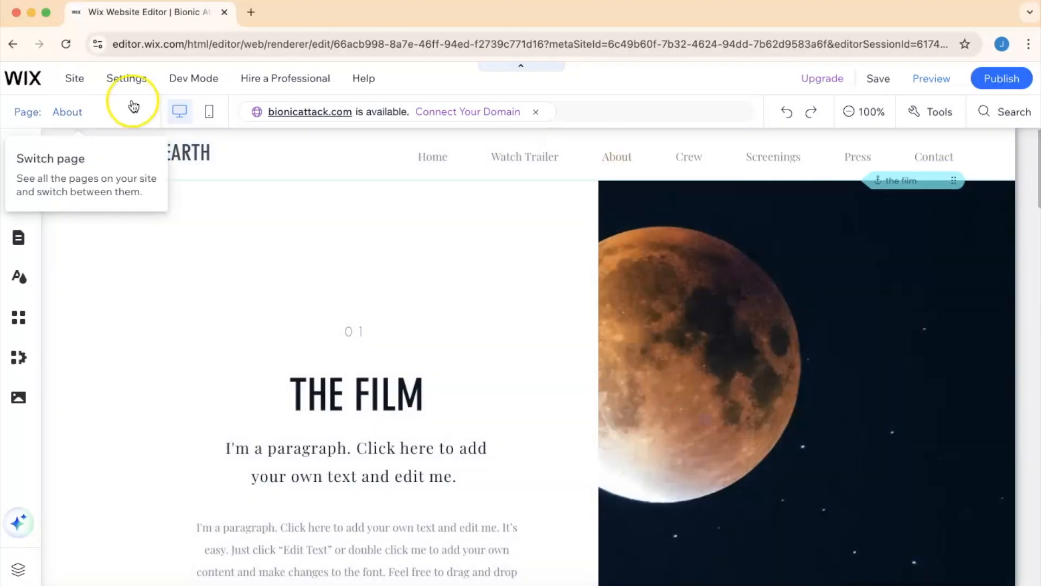
left_click(136, 109)
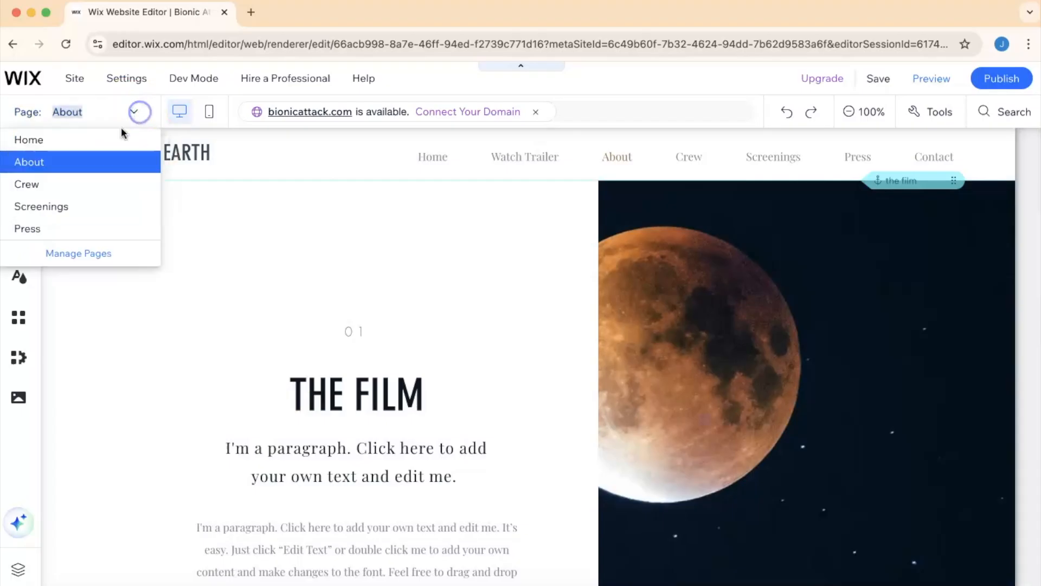
left_click(29, 142)
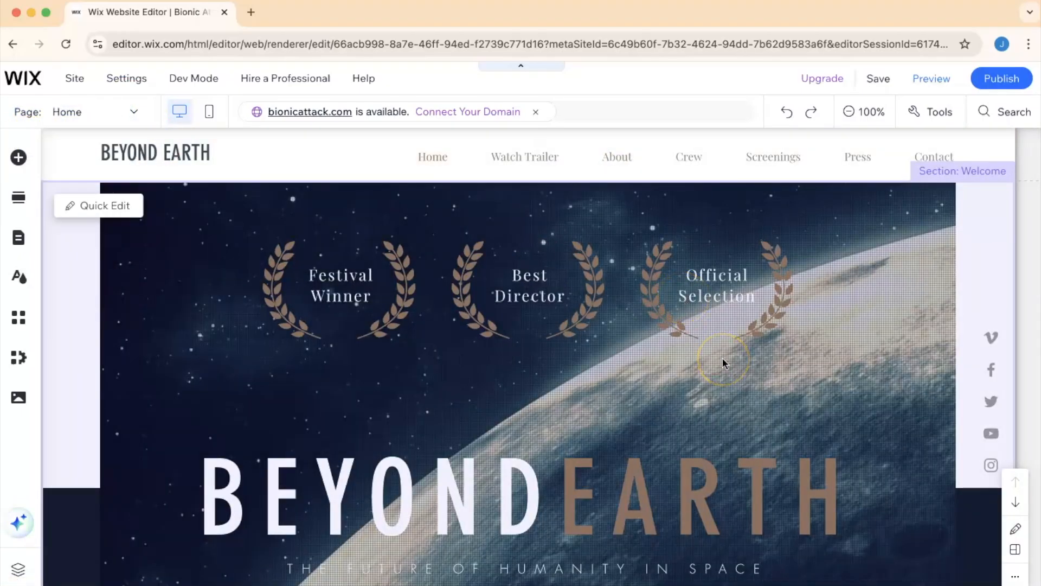
scroll(722, 362, "down", 10)
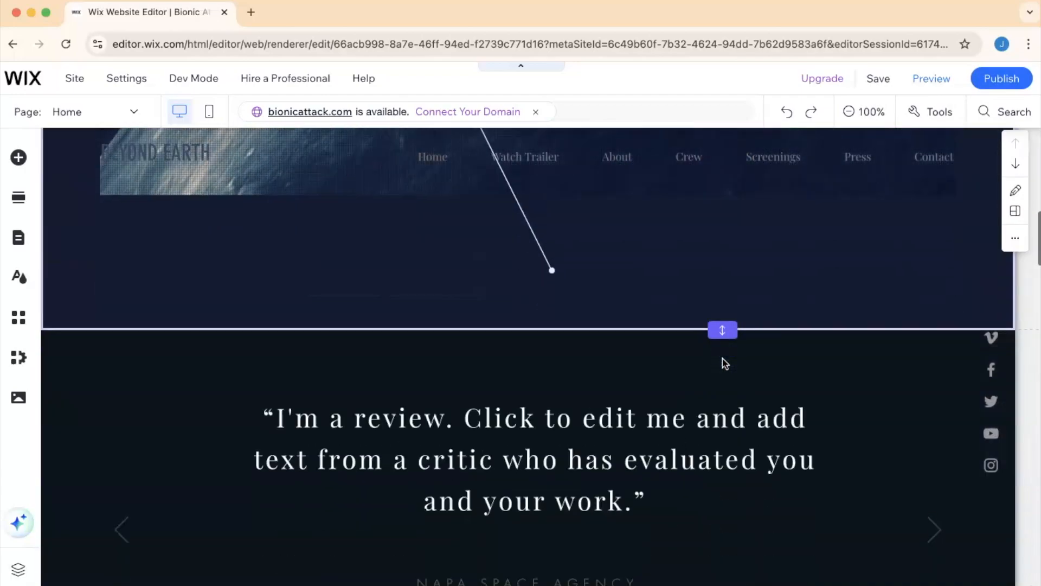
scroll(725, 363, "up", 10)
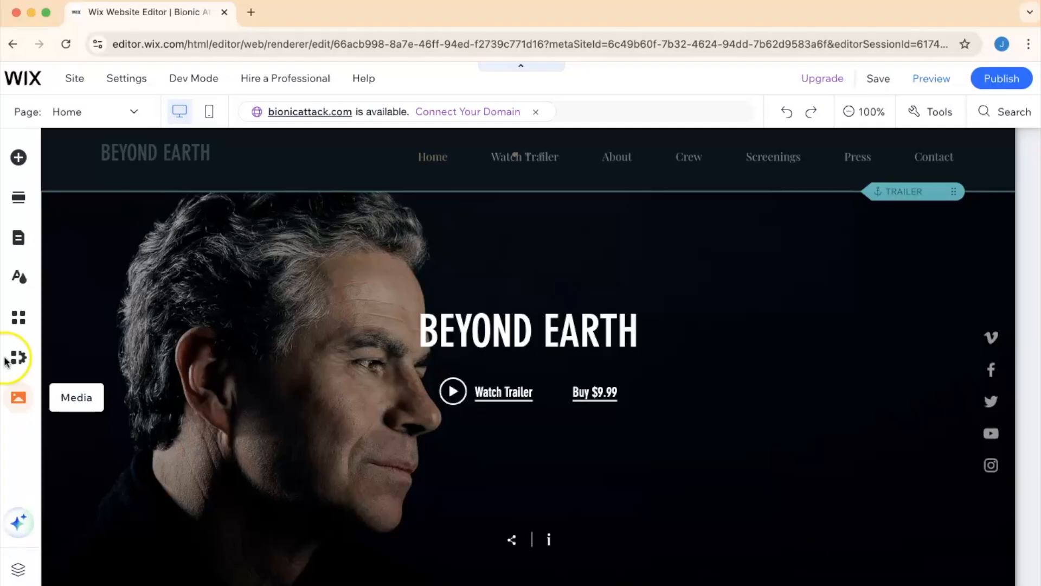
- Browse the element categories in the Add Elements panel
left_click(19, 160)
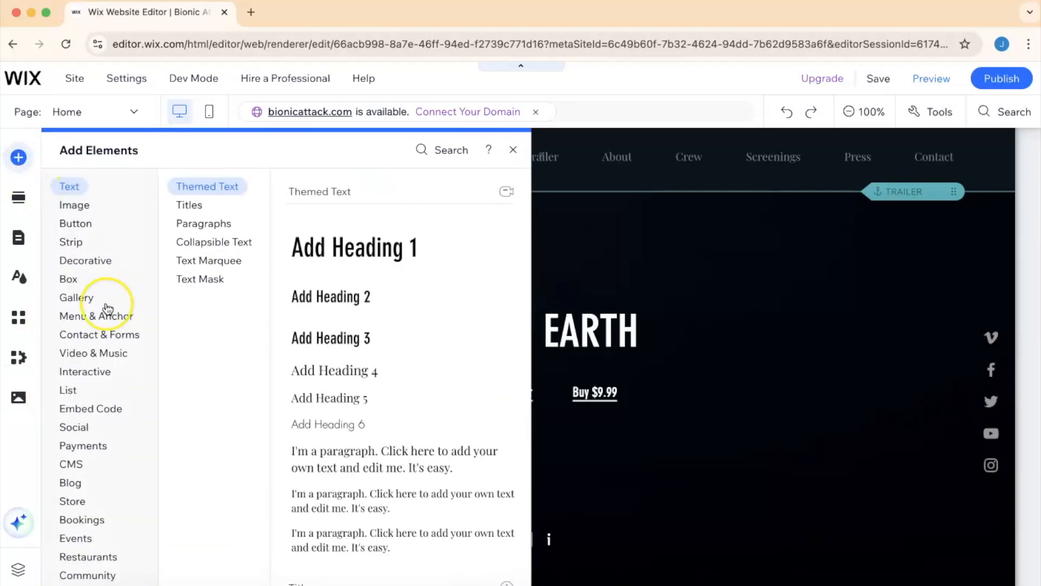
scroll(106, 307, "down", 1)
left_click(104, 304)
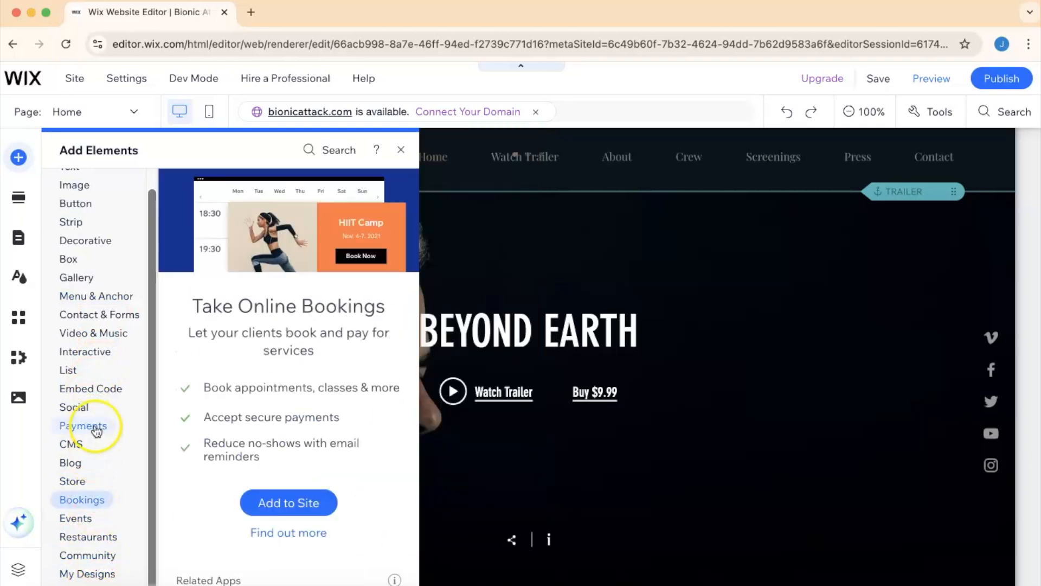
mouse_move(97, 431)
left_click(97, 386)
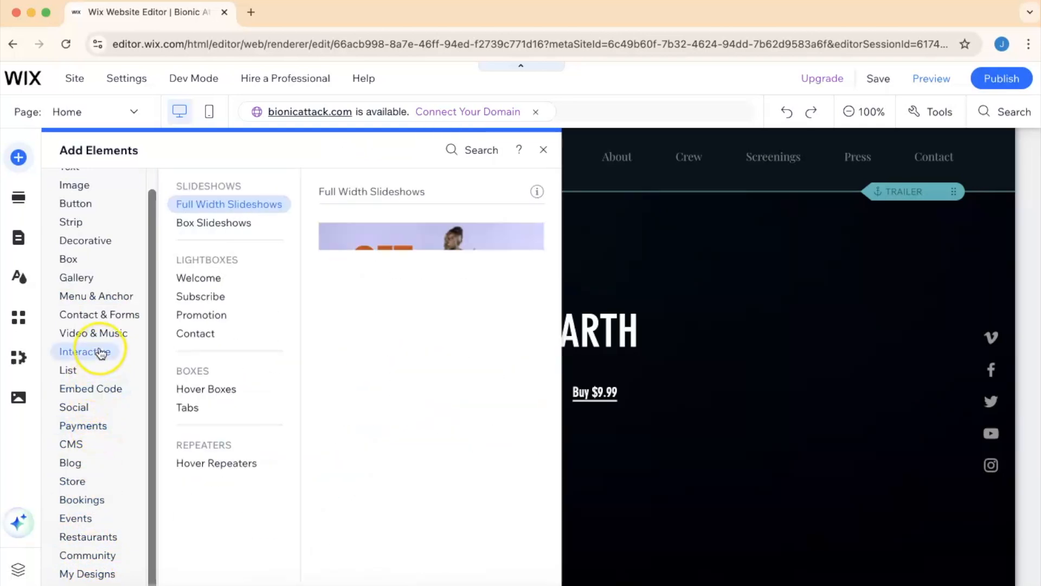
mouse_move(84, 301)
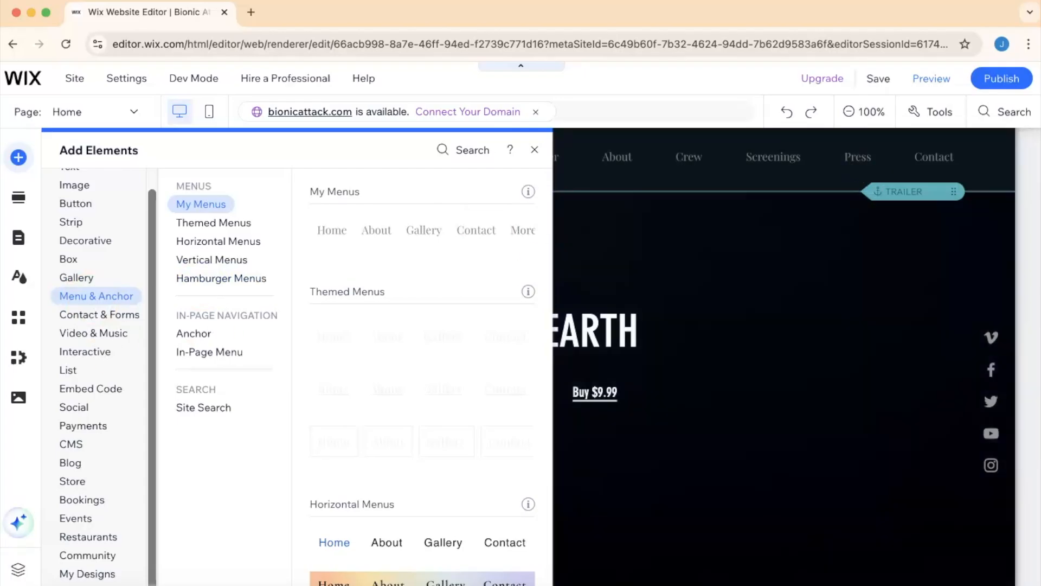
- Add an anchor from the Menu & Anchor category to the Home page and close its settings
left_click(19, 158)
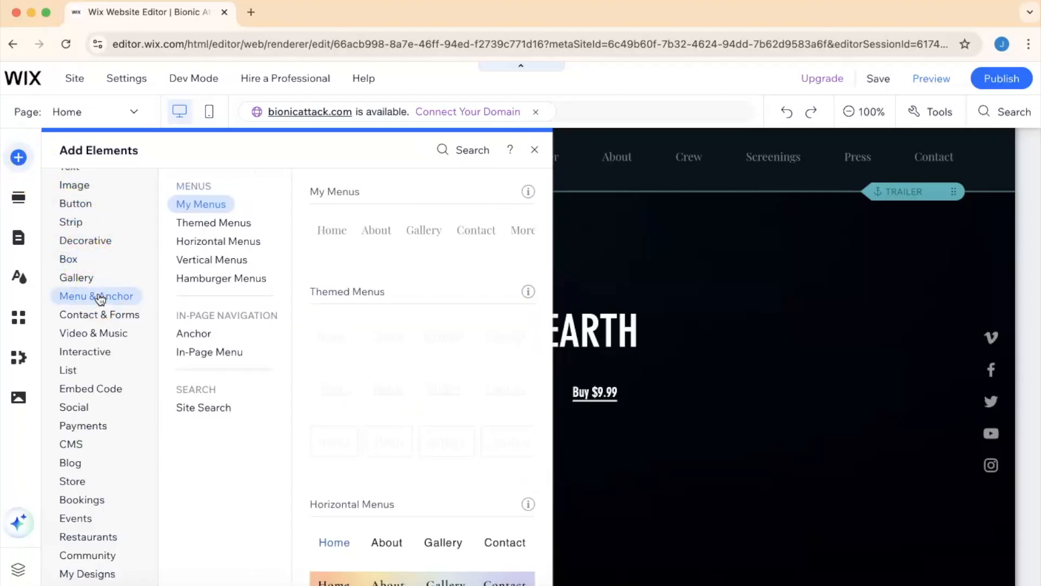
left_click(156, 296)
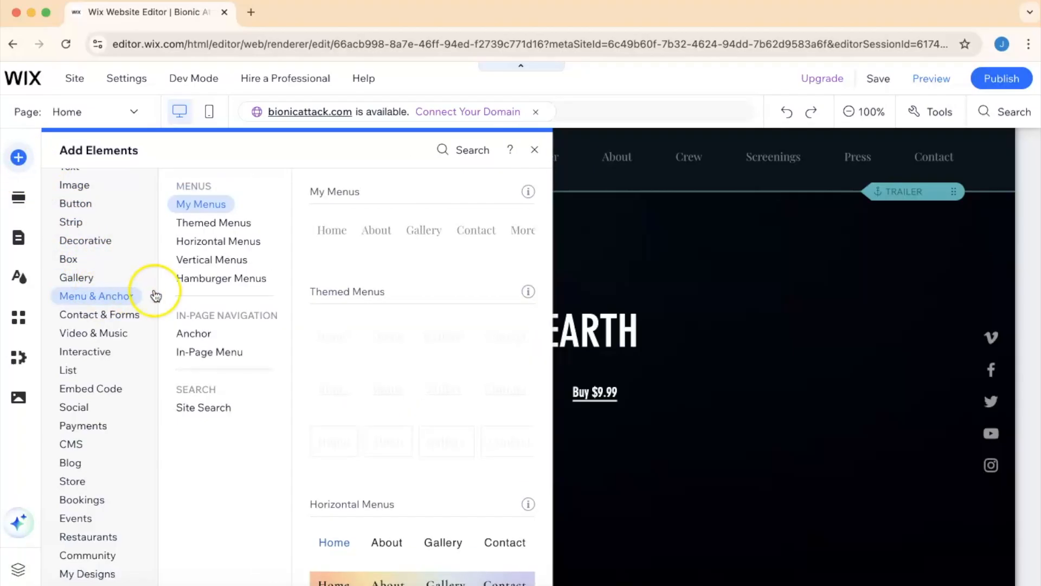
left_click(202, 333)
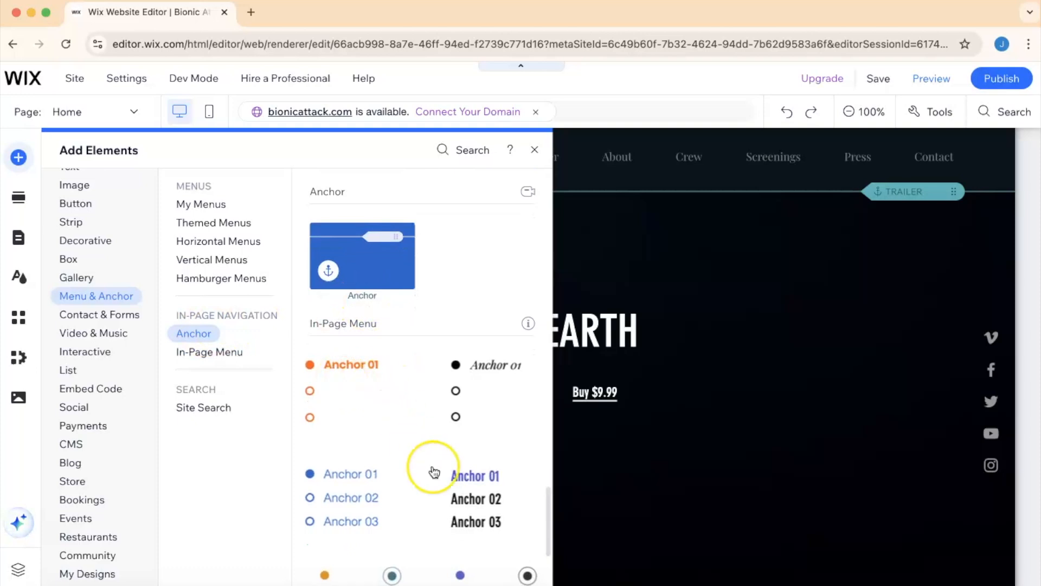
scroll(430, 470, "up", 3)
scroll(434, 472, "down", 6)
scroll(434, 472, "up", 10)
scroll(434, 472, "down", 8)
scroll(434, 472, "up", 3)
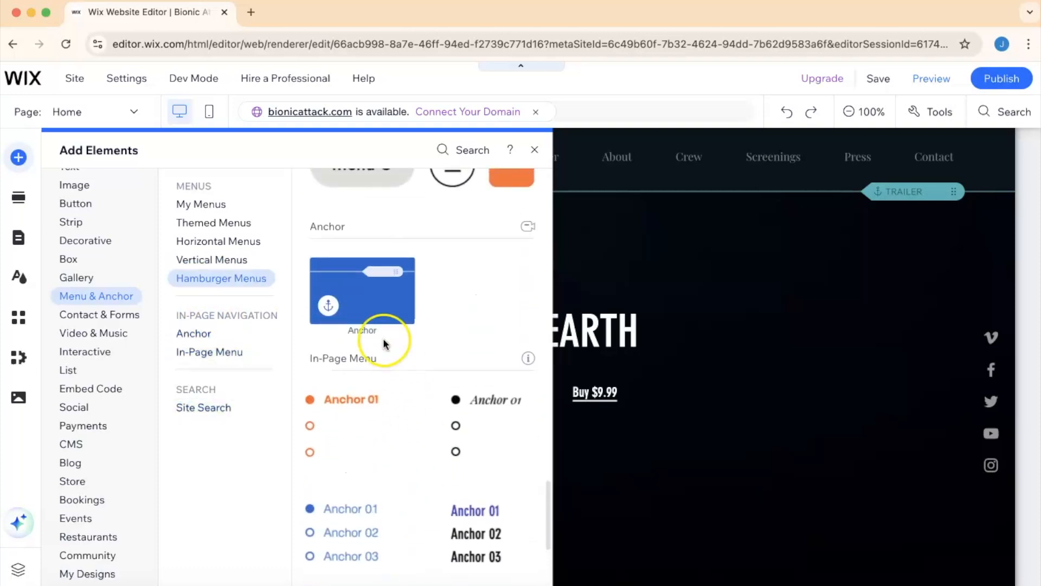
left_click(367, 302)
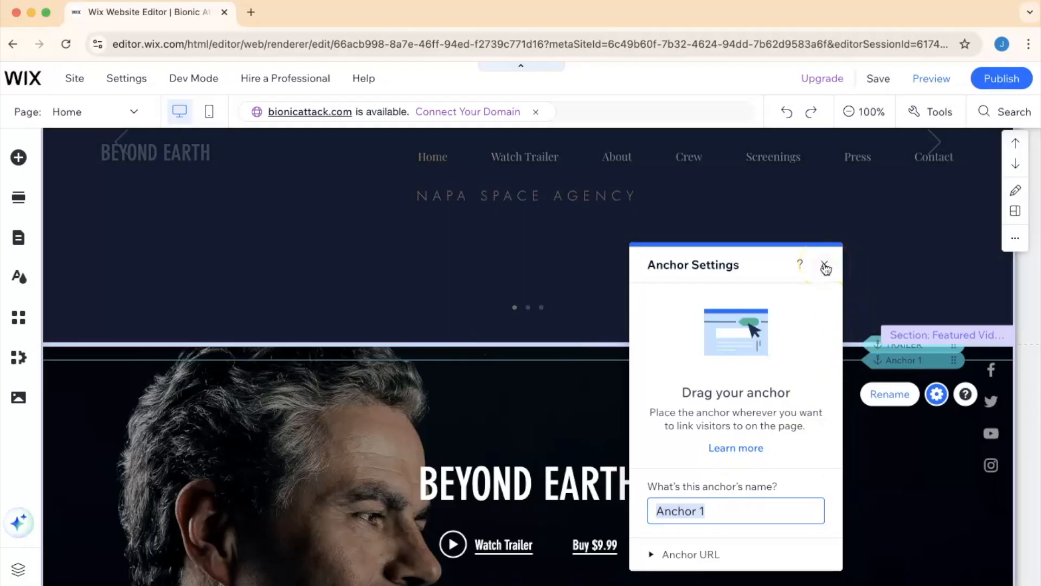
left_click(825, 268)
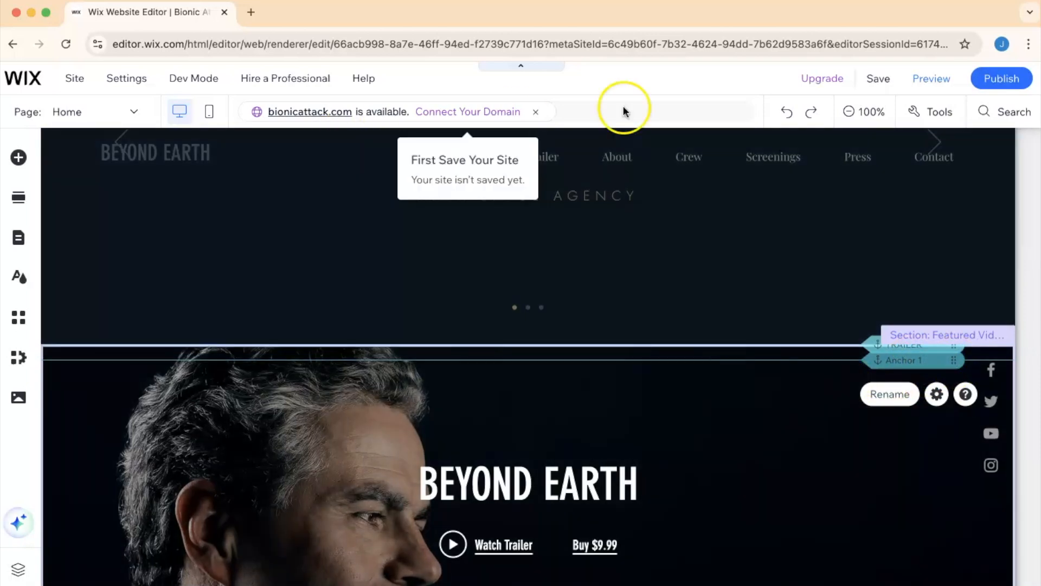
- Look over the Home page's featured video, categories and welcome sections
left_click(789, 114)
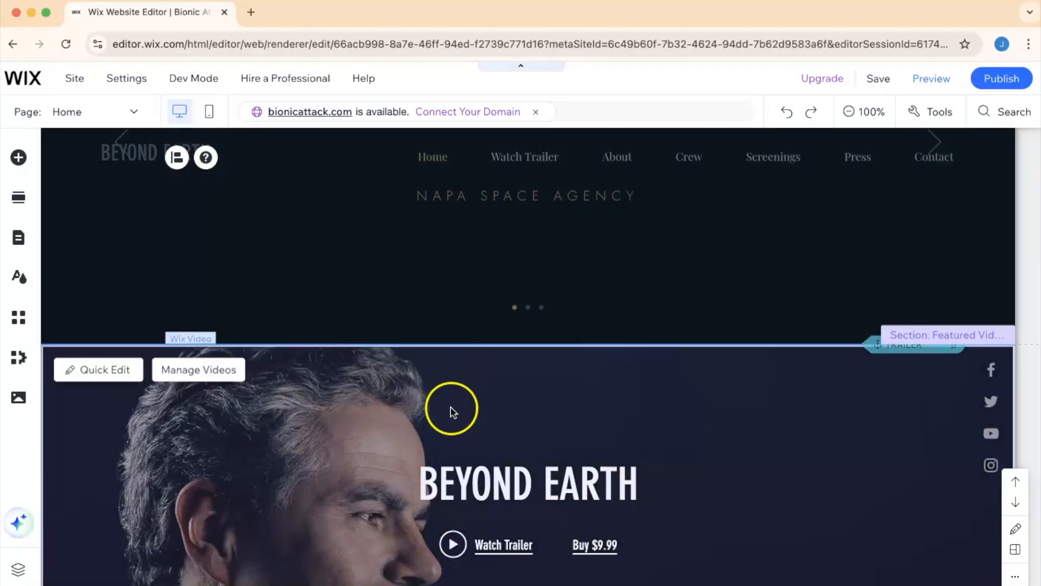
scroll(505, 448, "up", 4)
scroll(504, 448, "down", 10)
scroll(504, 454, "up", 10)
scroll(504, 454, "down", 6)
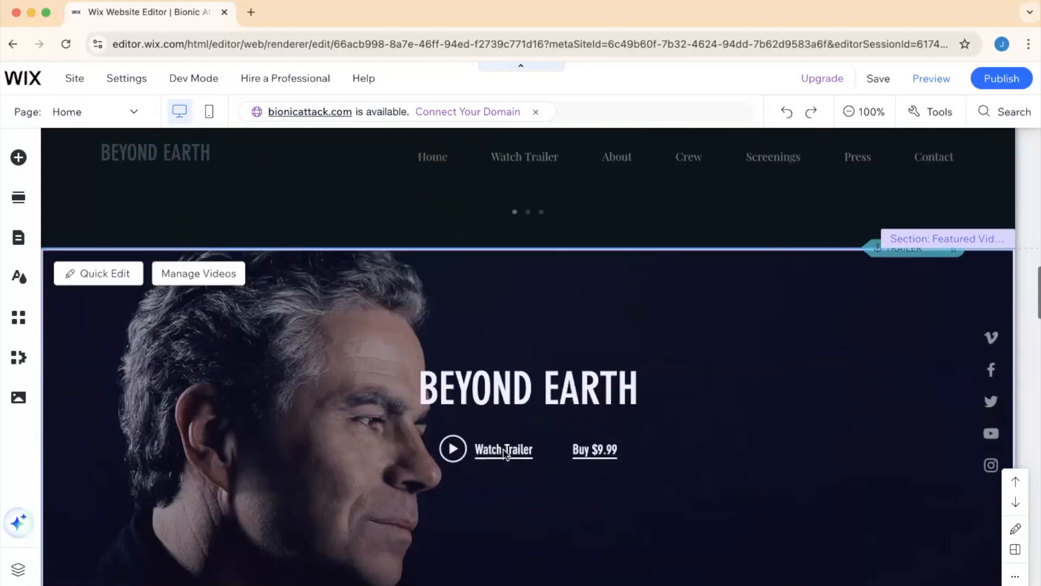
scroll(504, 454, "down", 1)
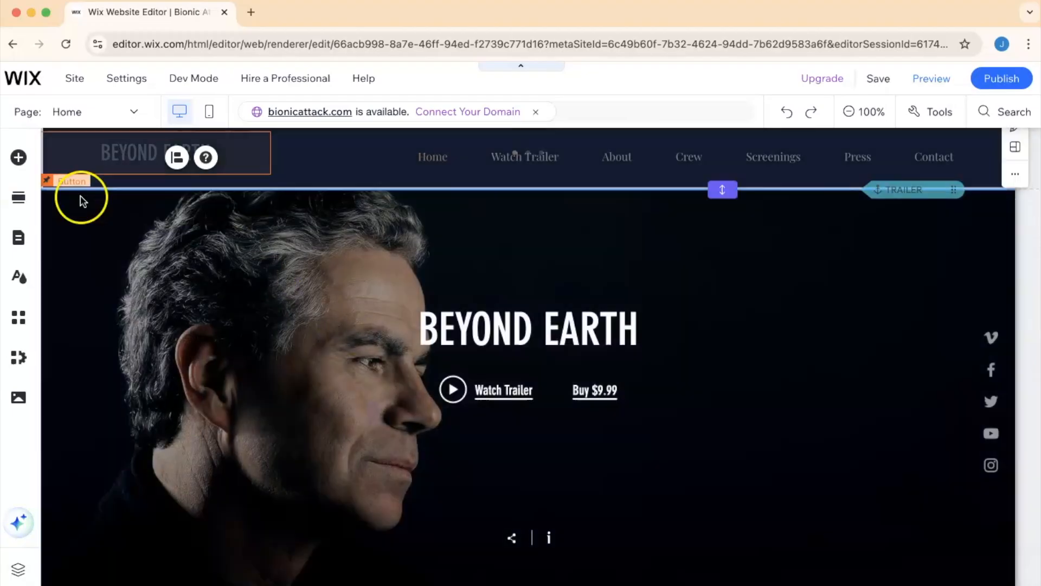
left_click(89, 216)
scroll(238, 254, "up", 10)
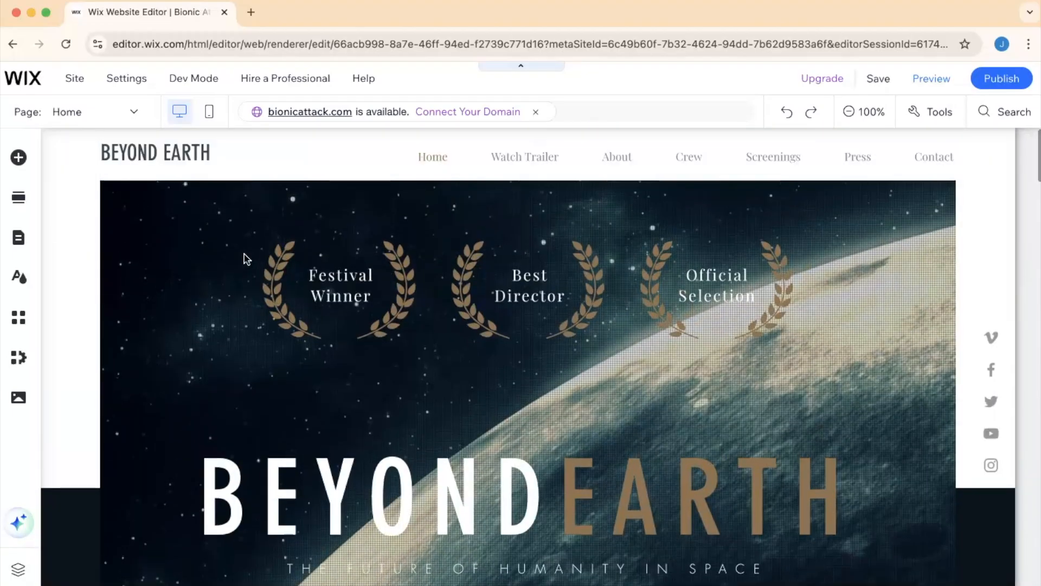
left_click(326, 281)
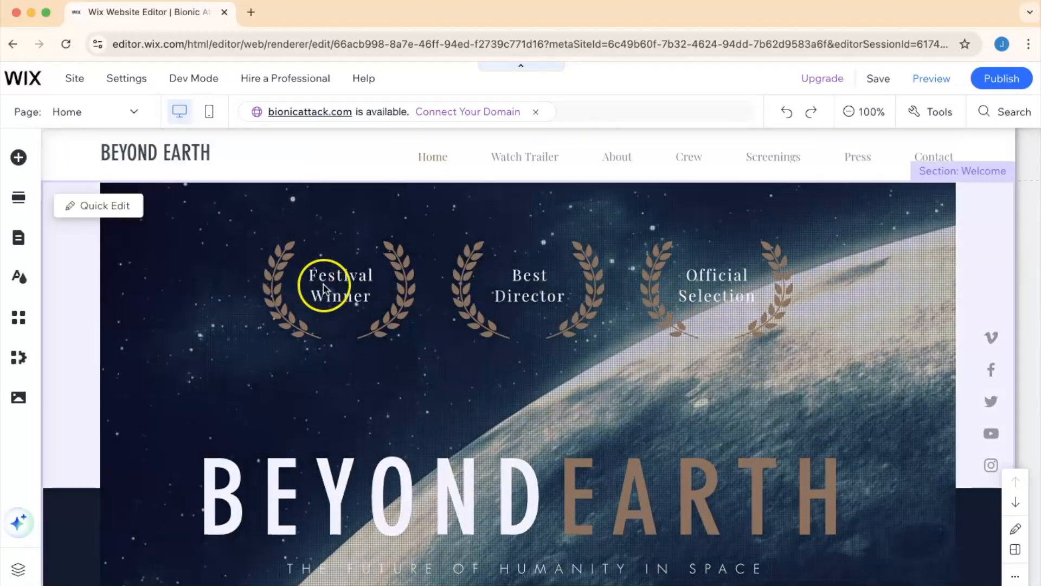
- Replace the Festival Winner award text with 'foiefhnioewfhnwoif'
left_click(347, 280)
double_click(347, 279)
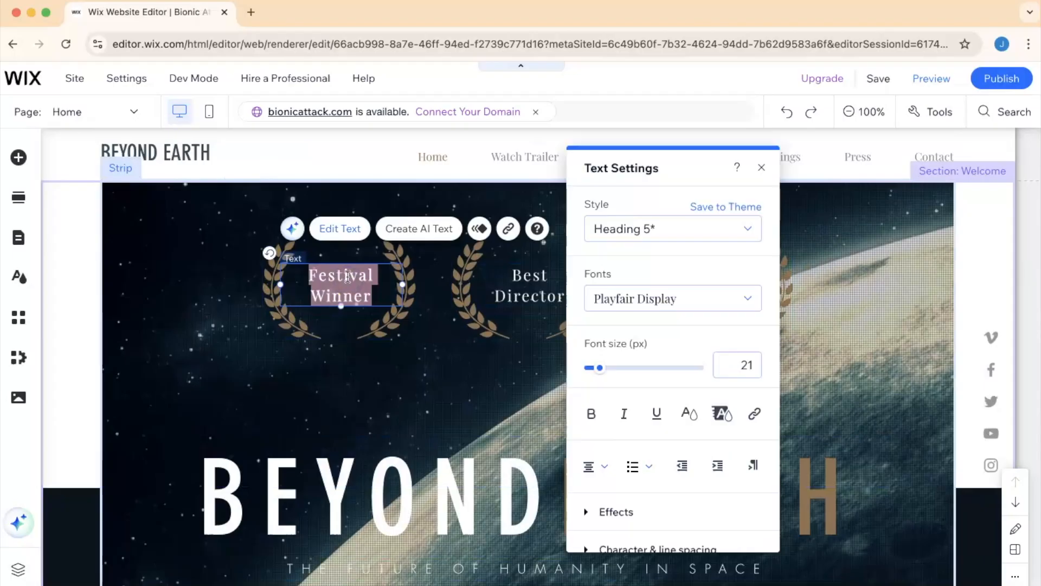
type("foiefhnioewfhnwoif")
- Insert 'dfgdddg' at the start of the Best Director award text
left_click(496, 274)
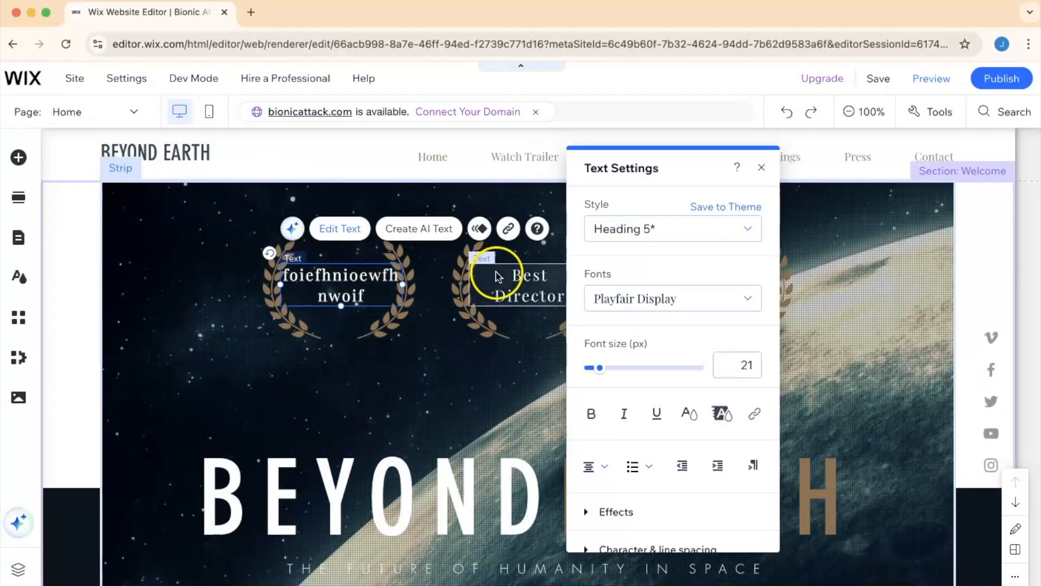
double_click(528, 273)
type("dfgdddg")
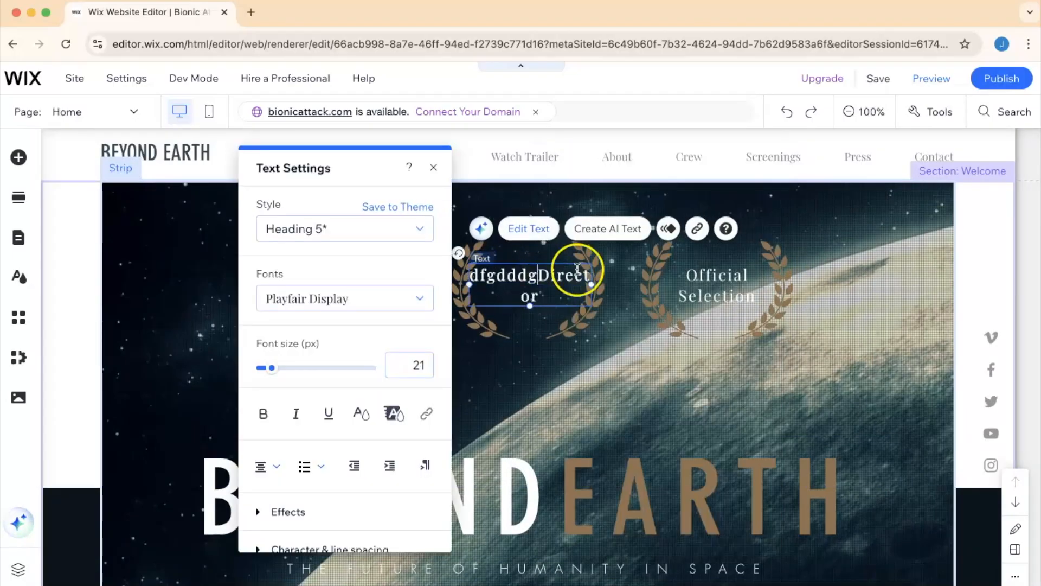
- Replace the Official Selection award text with 'sfsfsdfs' and close the text settings
left_click(699, 286)
double_click(698, 286)
type("sfsfsdfs")
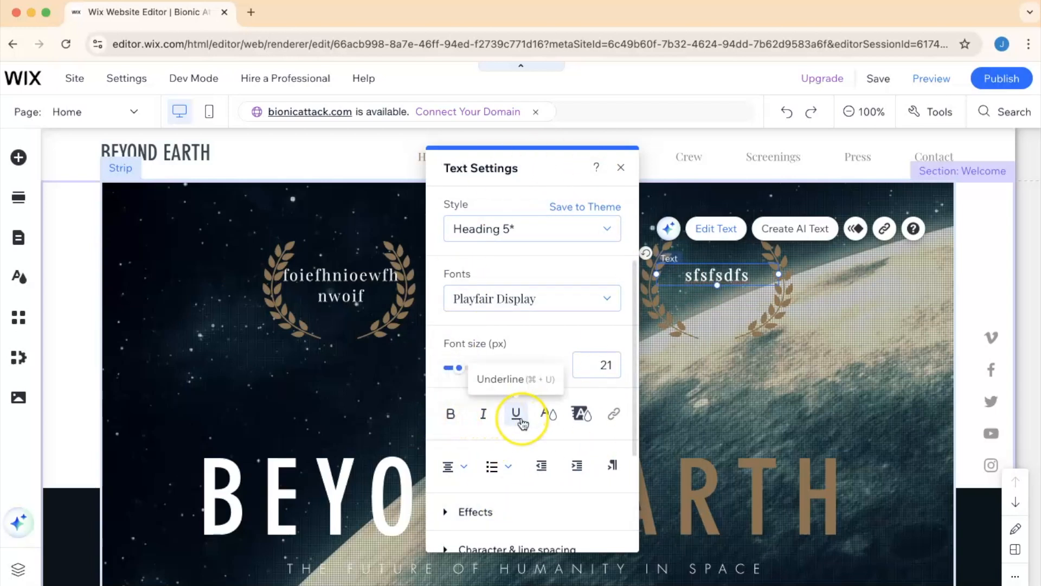
scroll(505, 412, "down", 3)
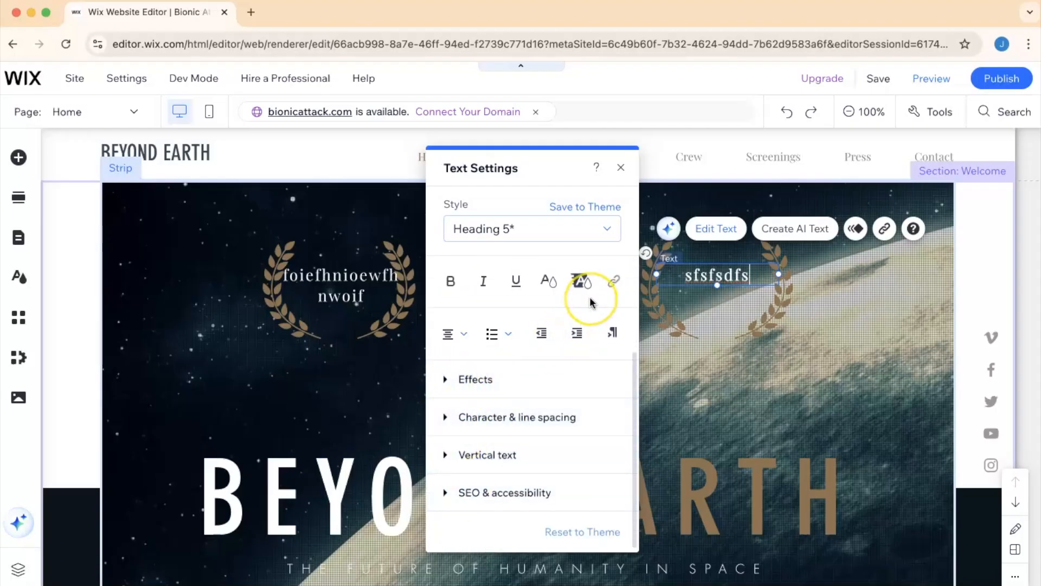
left_click(623, 169)
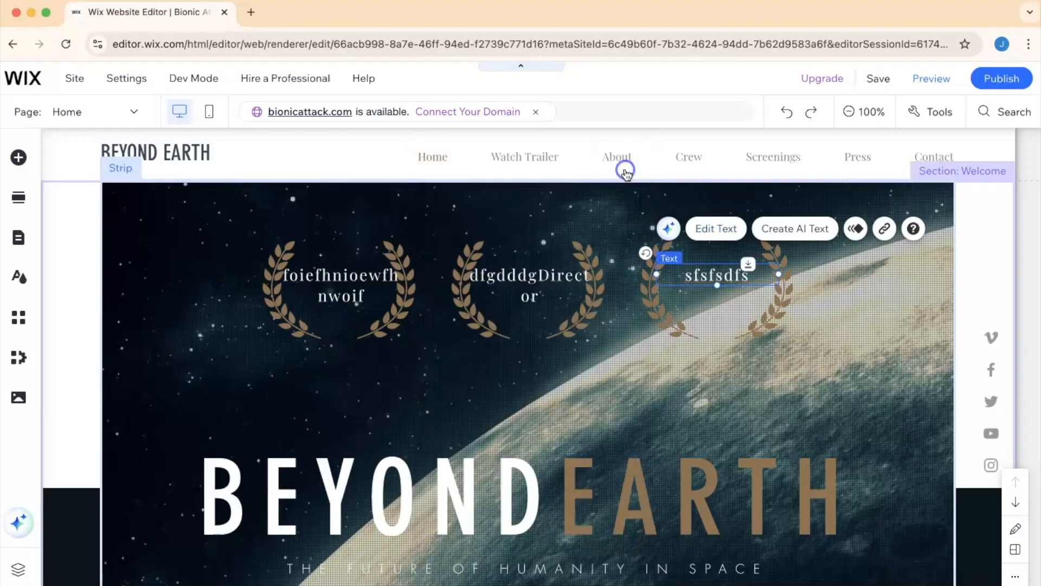
- Move the first laurel graphic down below the award text and delete it
left_click(407, 267)
left_click_drag(406, 267, 381, 363)
key("Delete")
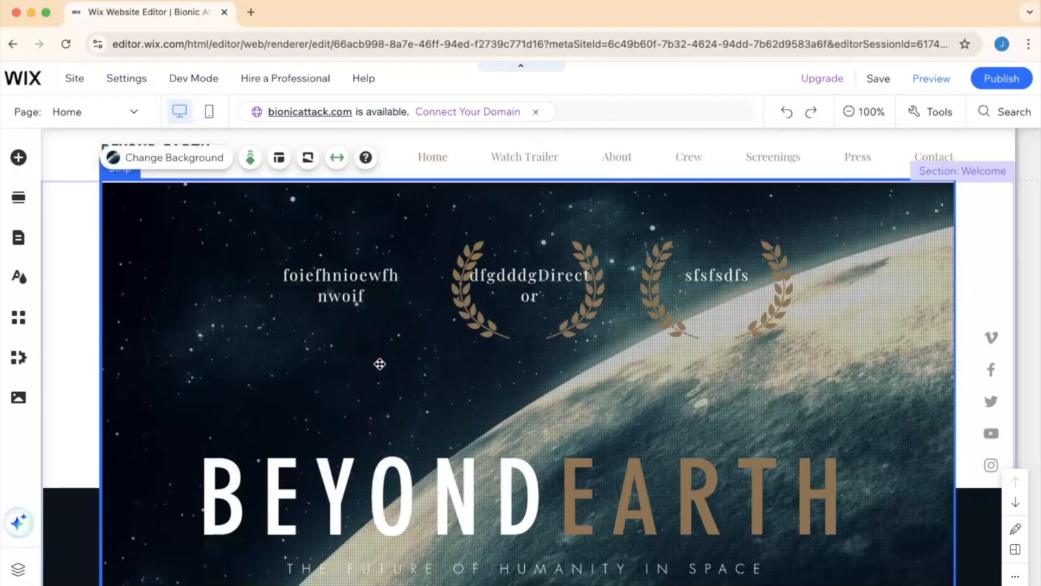
- Undo the laurel deletion and move the laurel back behind the first award text
key("super+z")
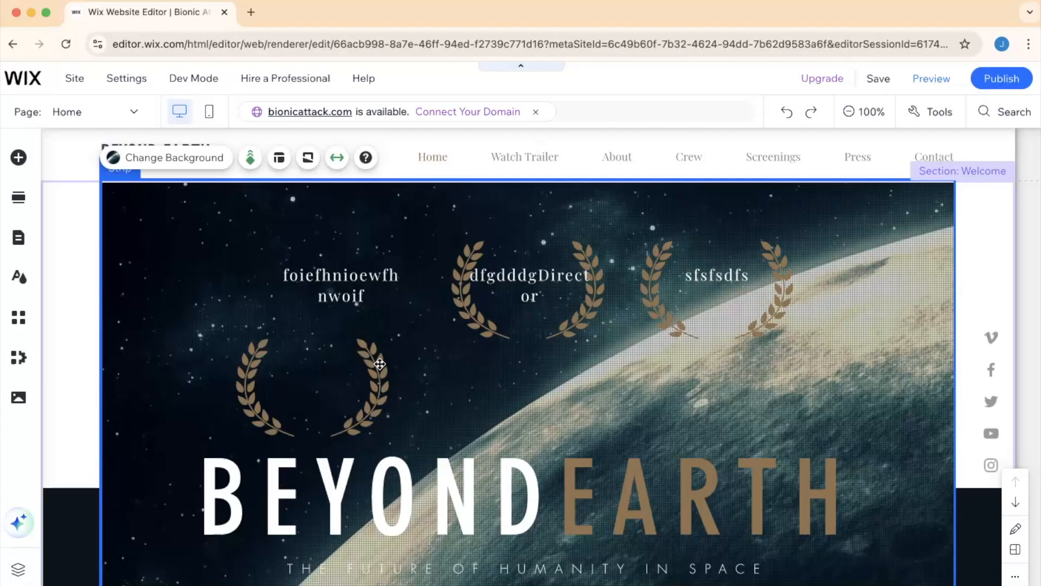
left_click(311, 288)
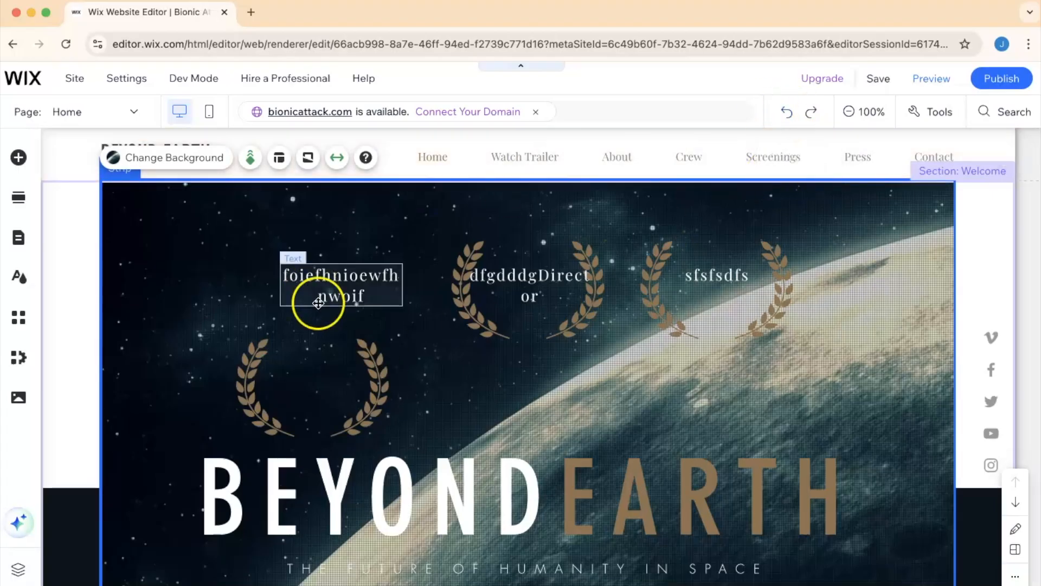
left_click_drag(381, 378, 409, 274)
mouse_move(417, 236)
left_mouse_down()
mouse_move(549, 181)
mouse_move(287, 314)
mouse_move(454, 245)
mouse_move(416, 249)
left_mouse_up()
left_click(397, 276)
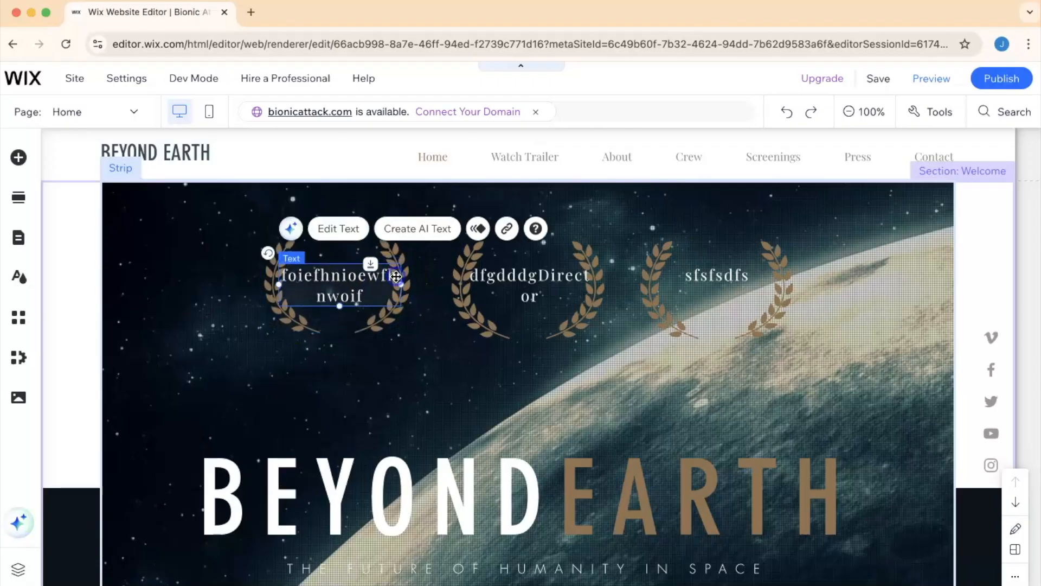
scroll(414, 404, "down", 2)
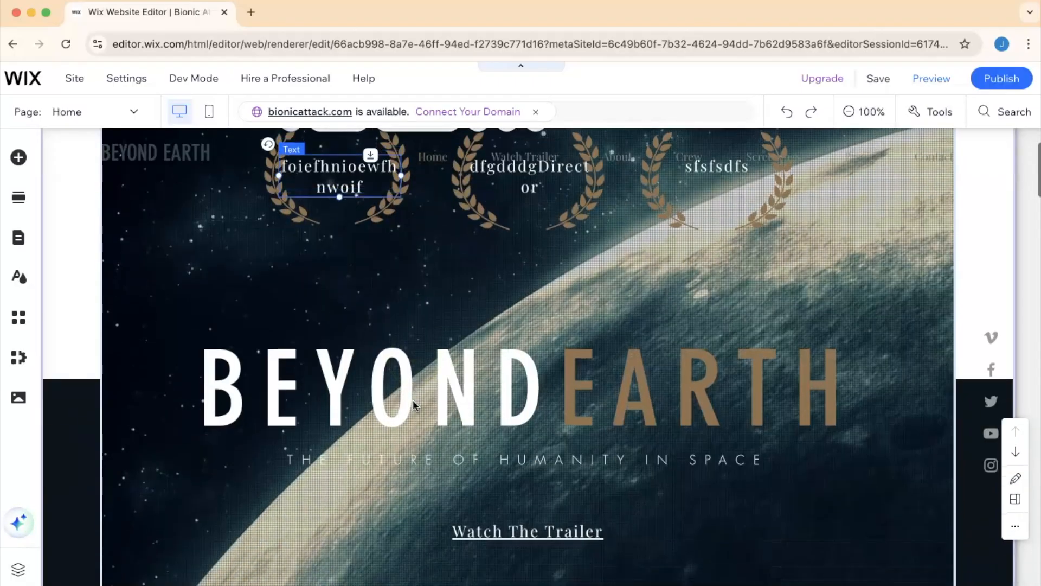
left_click(449, 369)
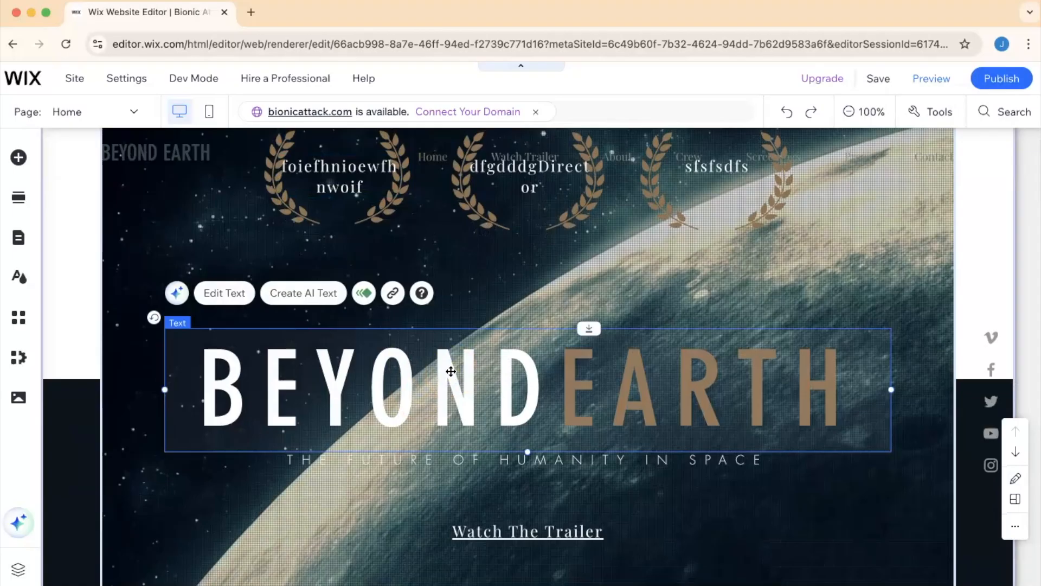
left_click(421, 361)
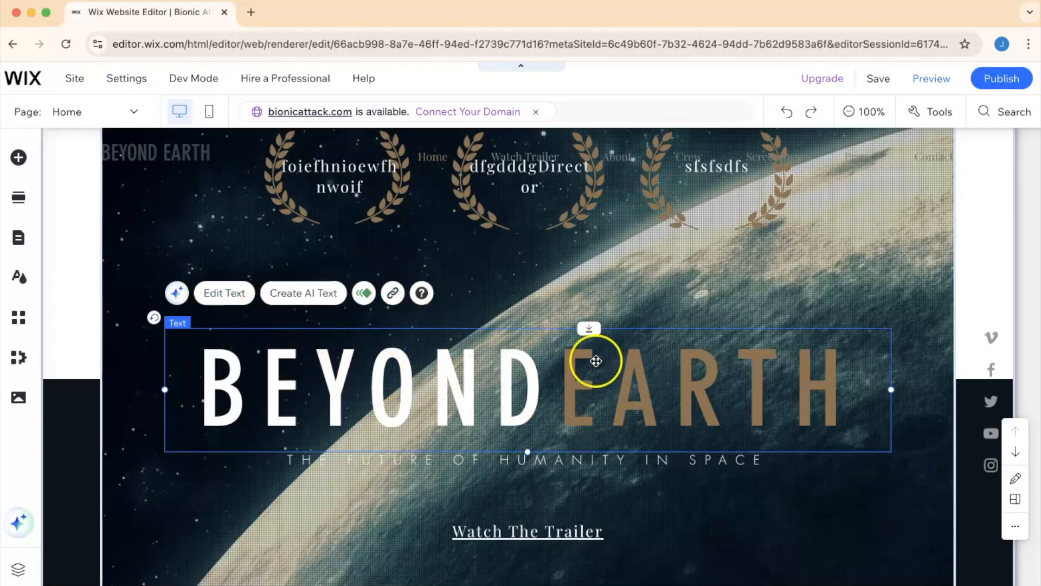
left_click(392, 294)
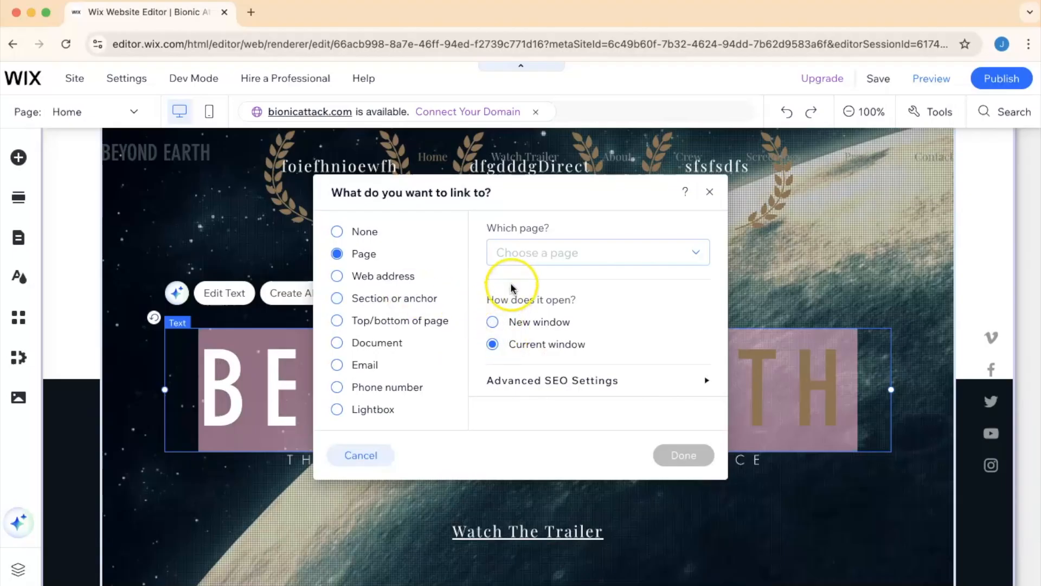
left_click(337, 276)
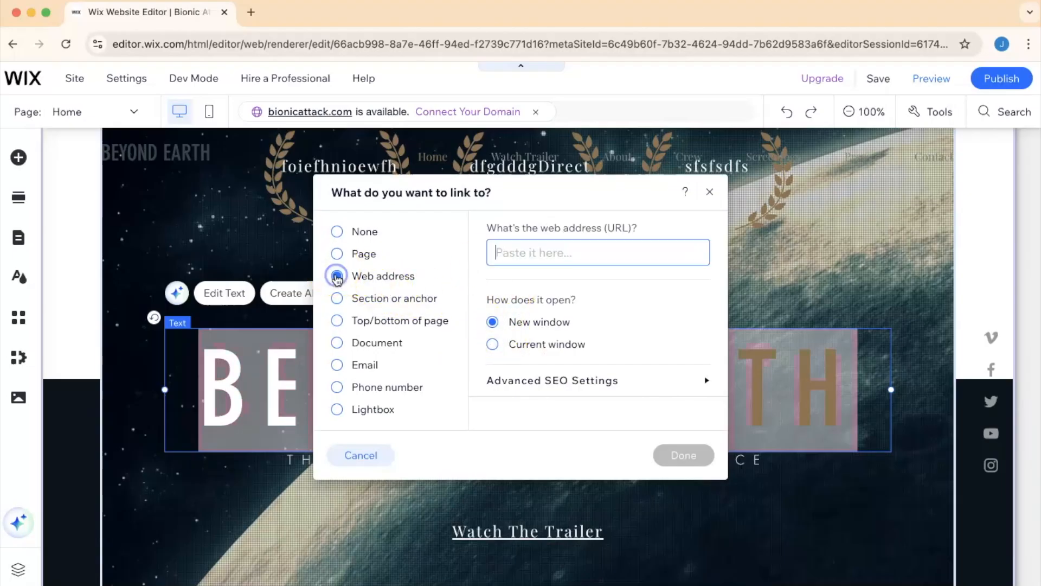
type("www.")
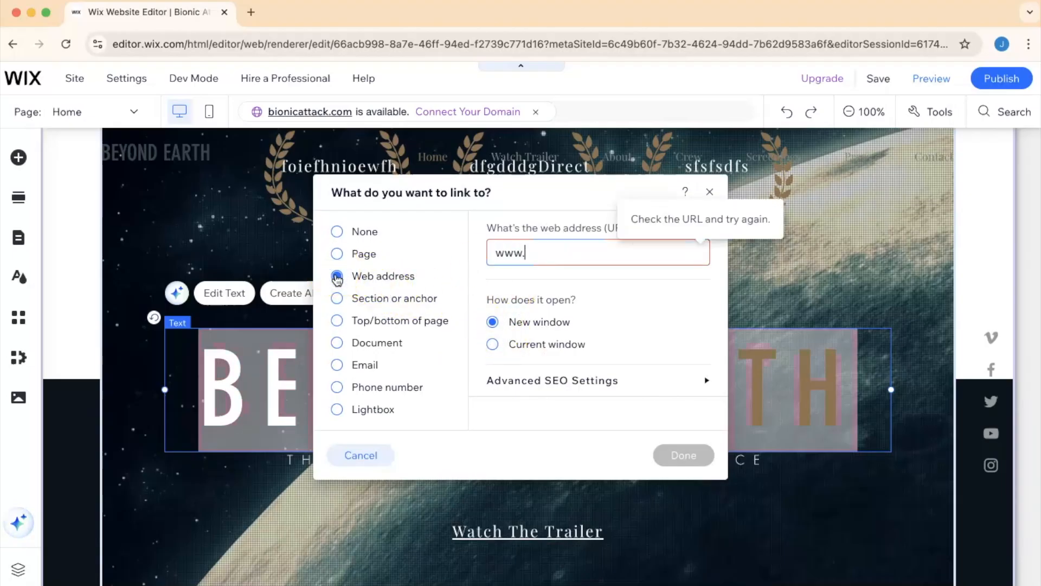
type("google.com")
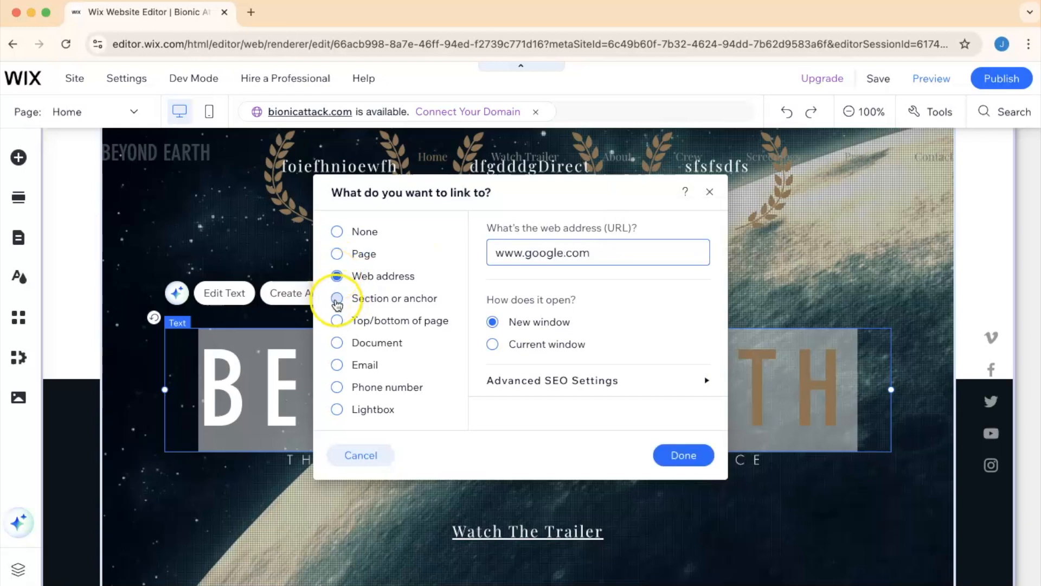
left_click(337, 299)
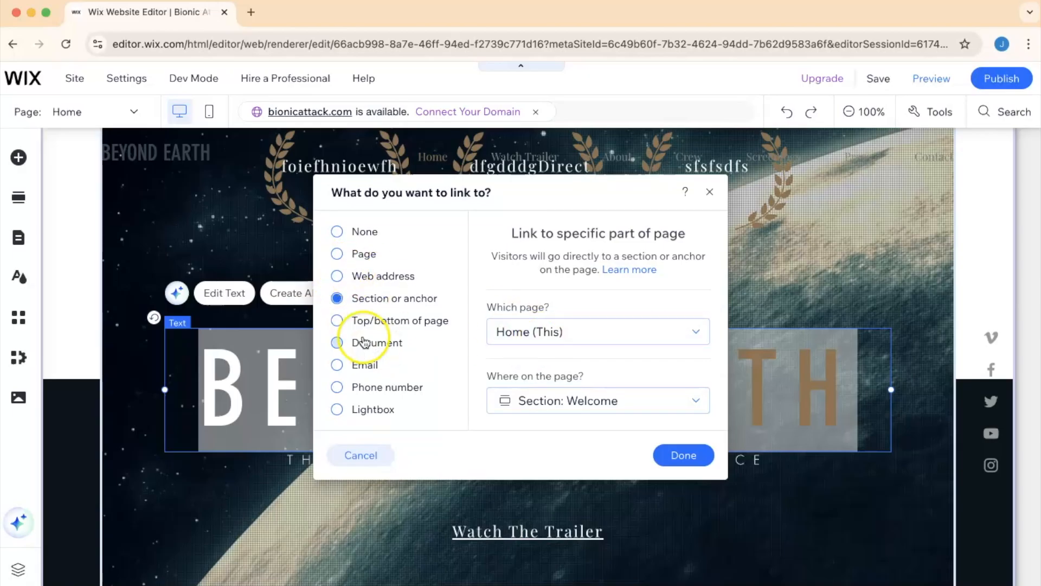
left_click(337, 386)
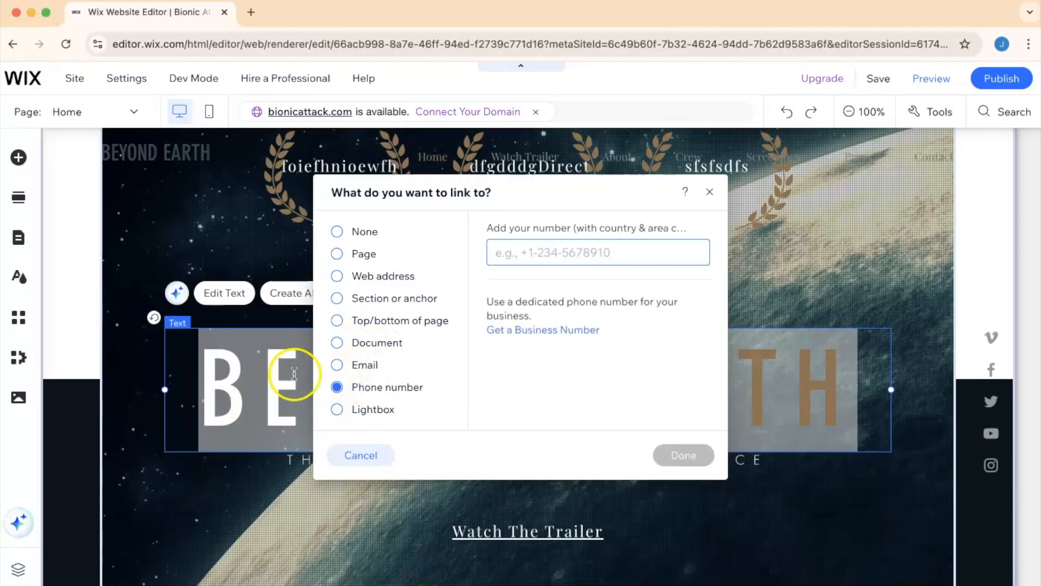
left_click(337, 366)
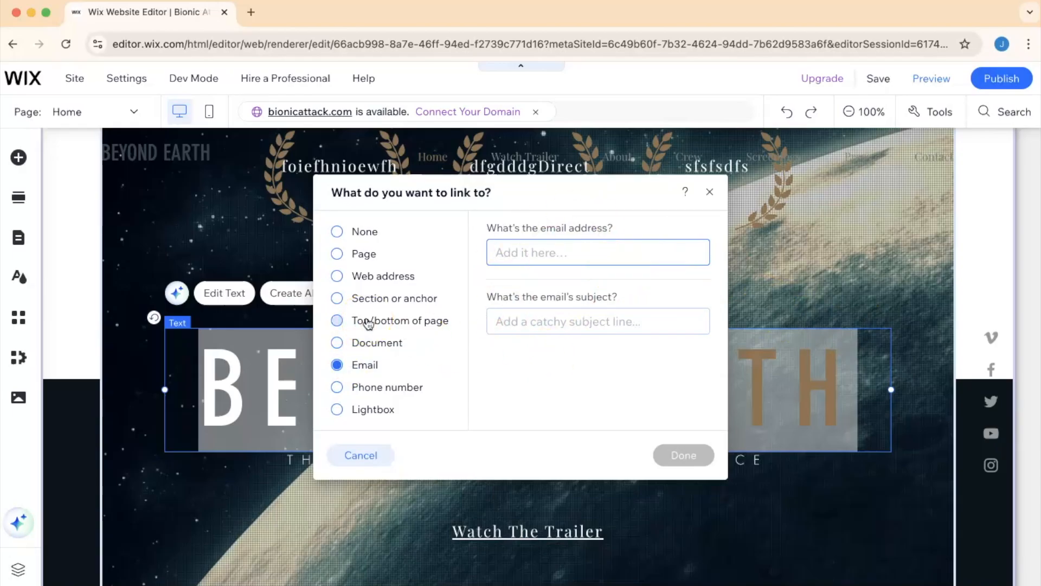
left_click(375, 276)
left_click(539, 325)
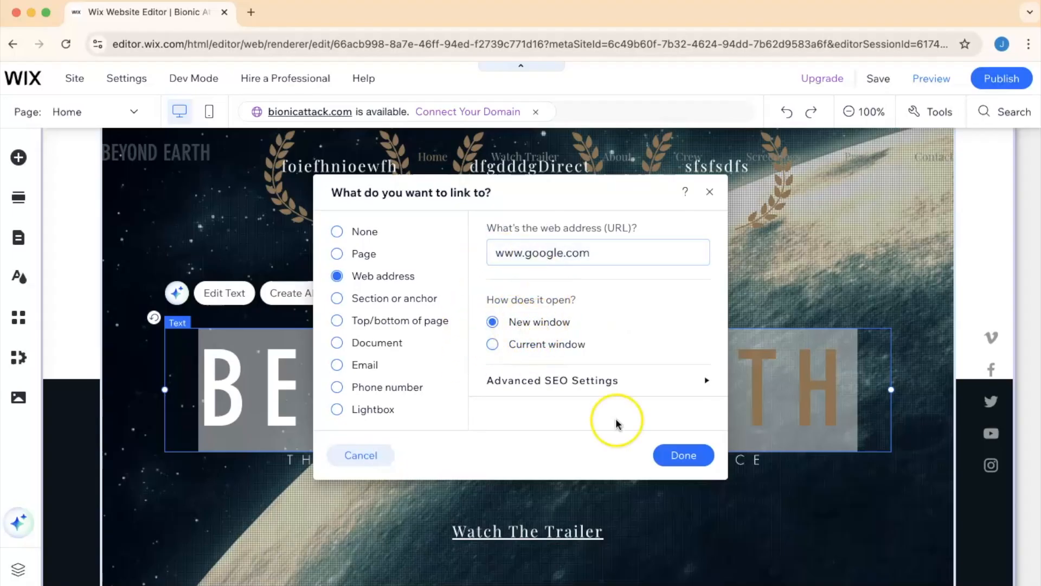
left_click(684, 458)
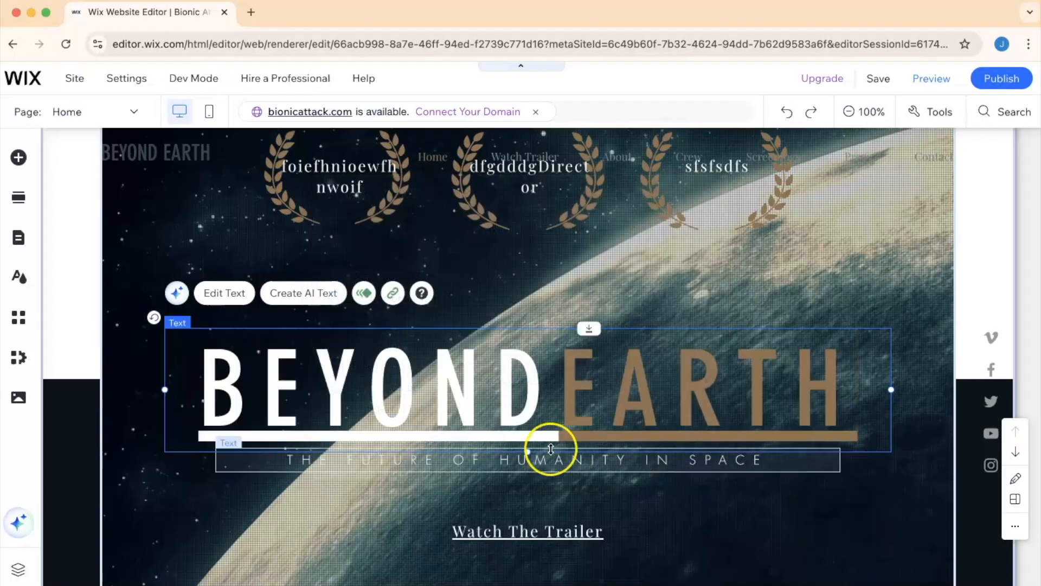
- Preview the site and test the BEYOND EARTH heading link, then return to the editor tab
left_click(926, 82)
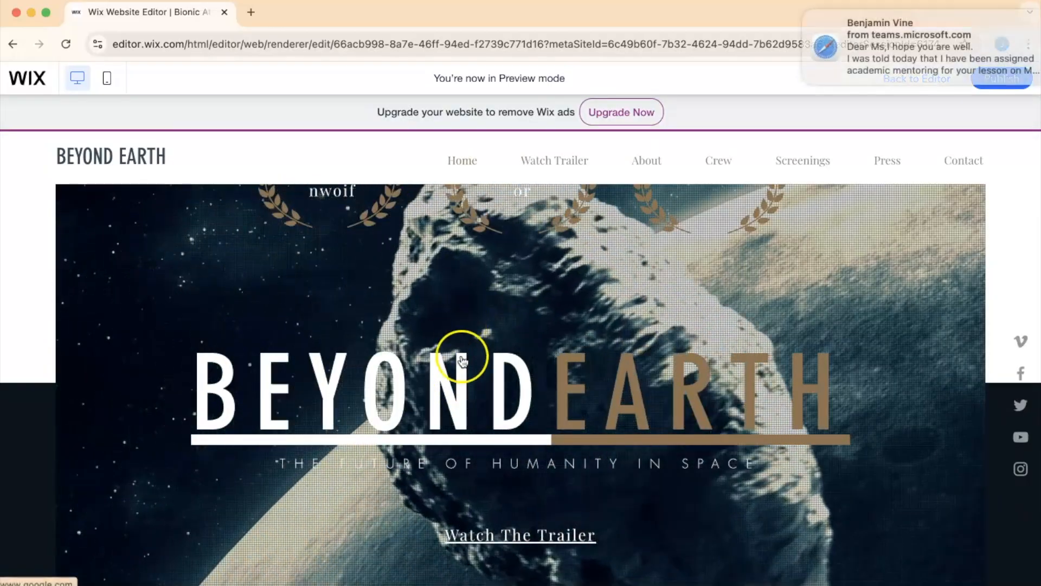
mouse_move(818, 29)
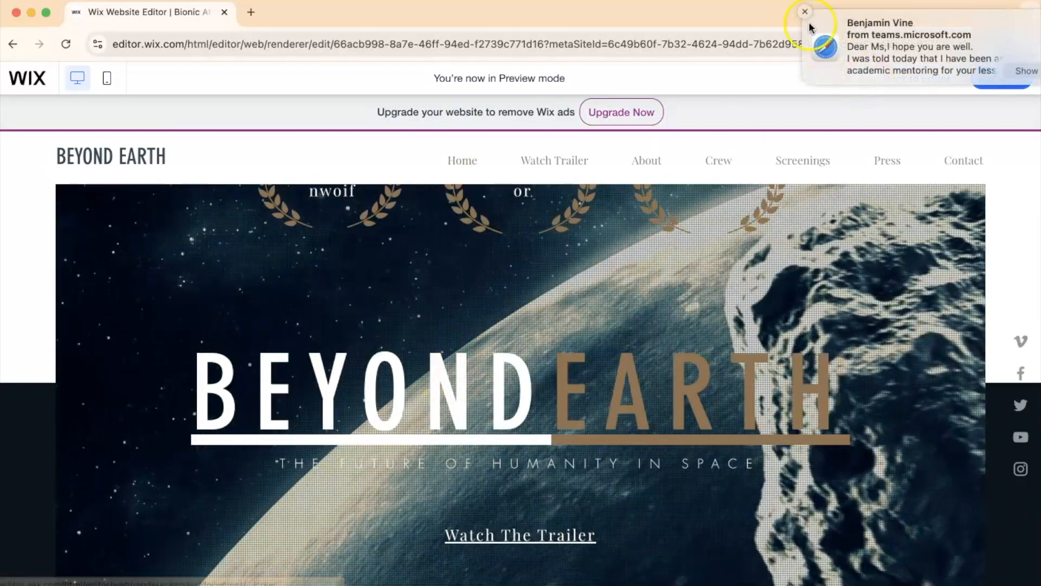
left_click(803, 13)
left_click(446, 383)
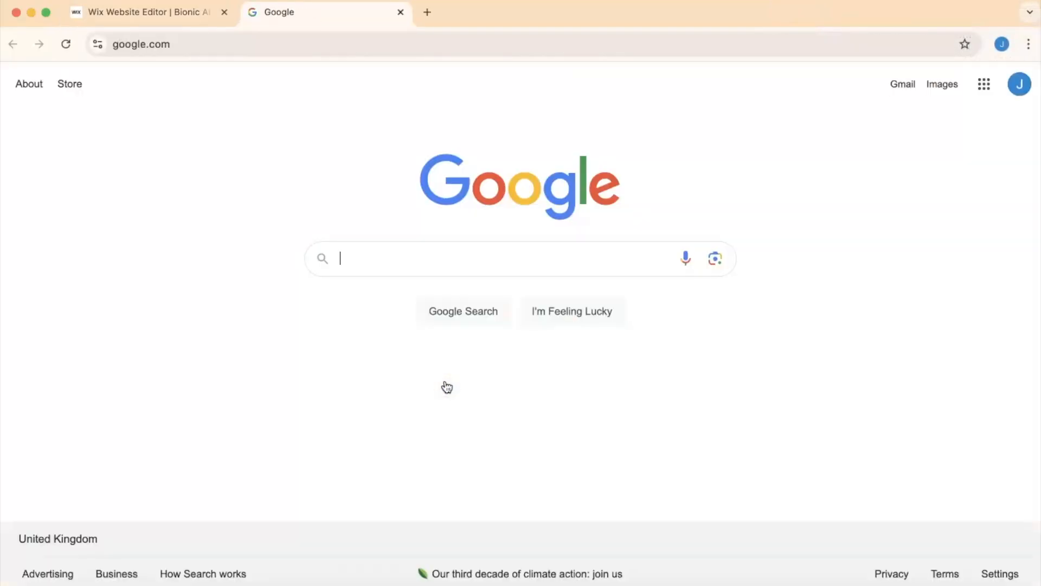
left_click(164, 15)
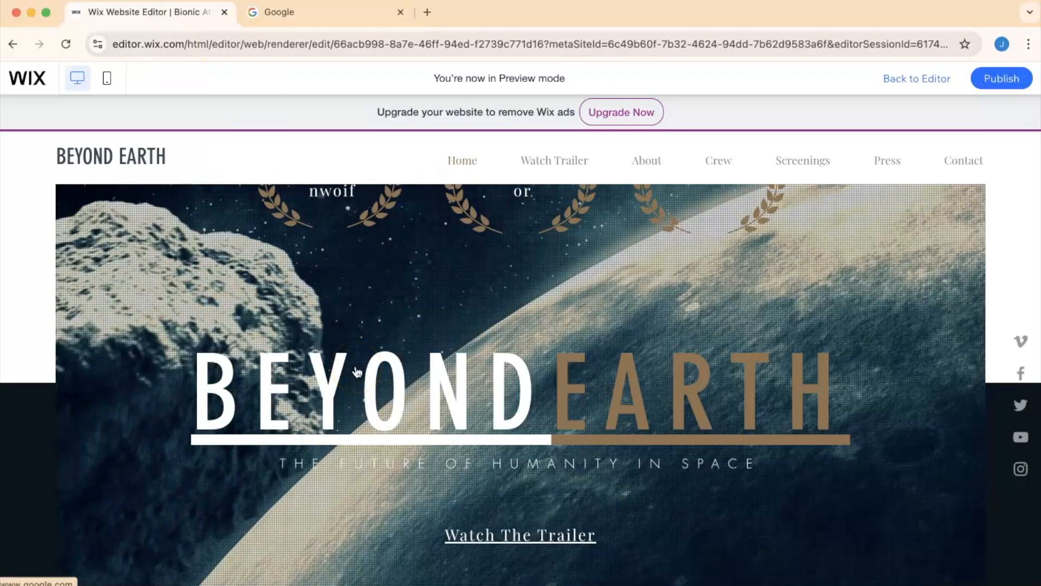
- Test the Watch The Trailer link in the preview and go back to the editor
scroll(413, 372, "up", 2)
scroll(416, 376, "down", 3)
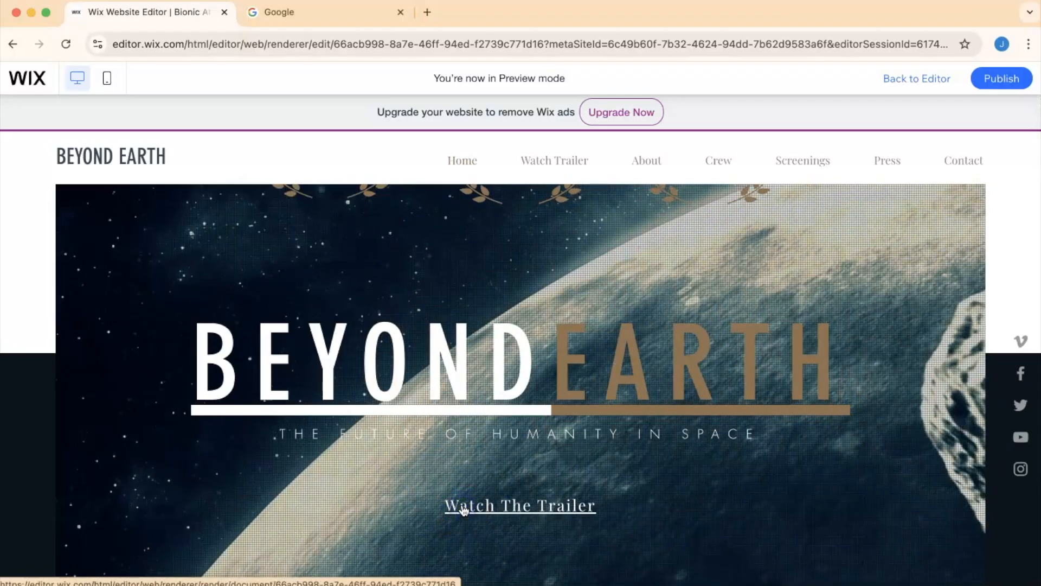
left_click(515, 507)
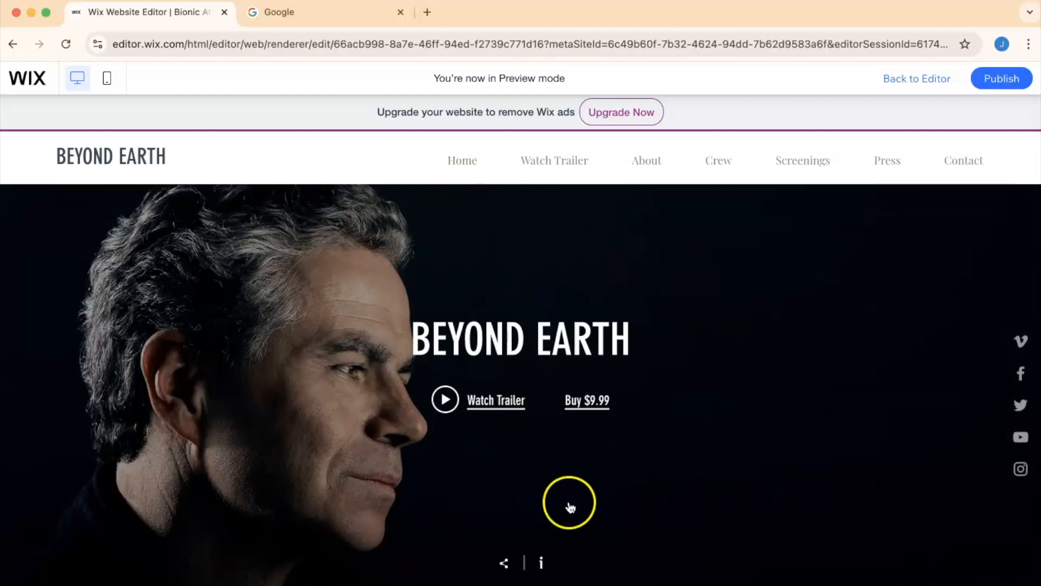
left_click(898, 78)
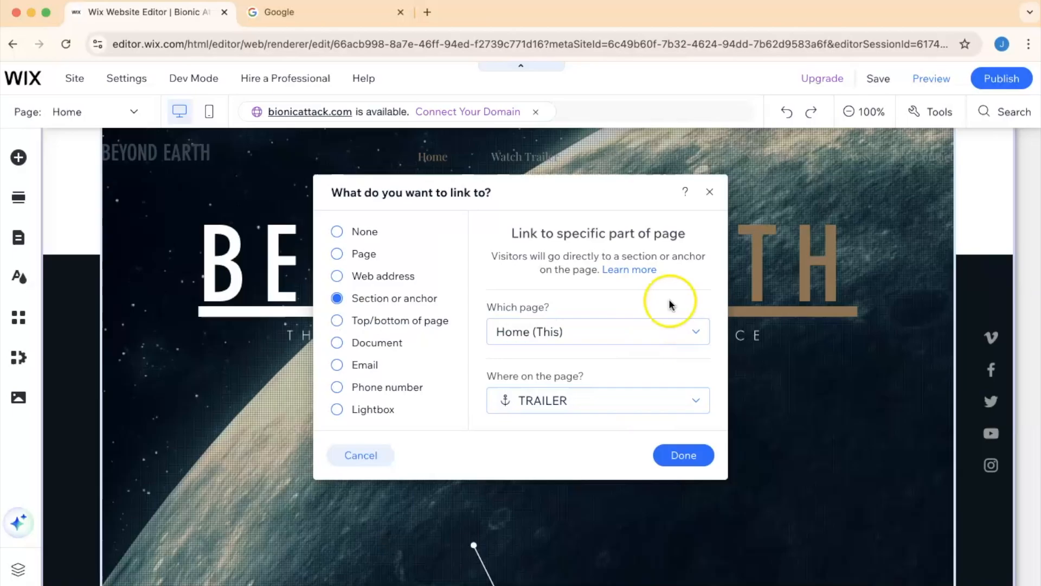
- Open the Watch The Trailer text's link settings to inspect its TRAILER anchor link, then close them
left_click(709, 192)
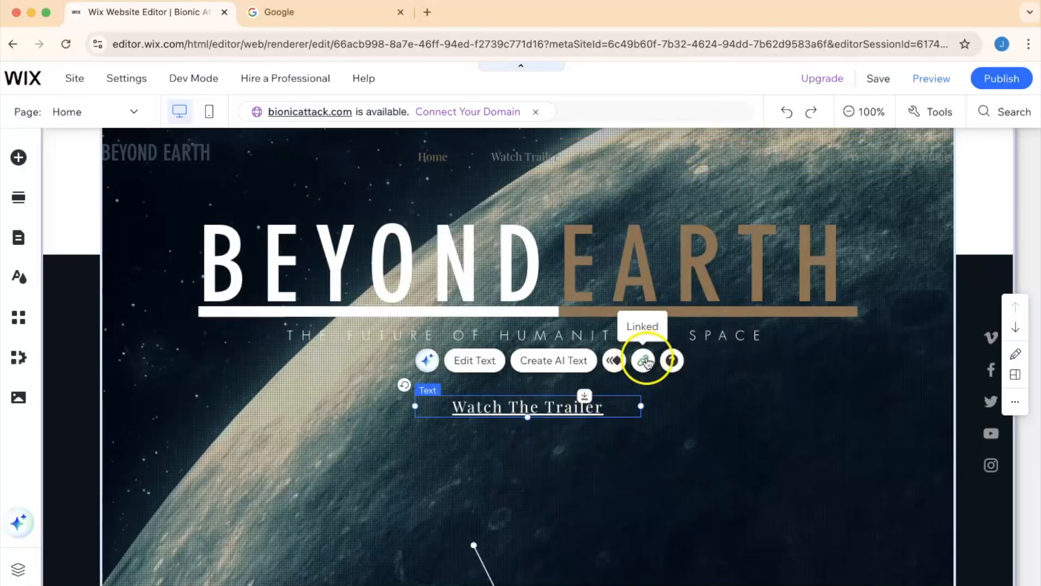
left_click(645, 361)
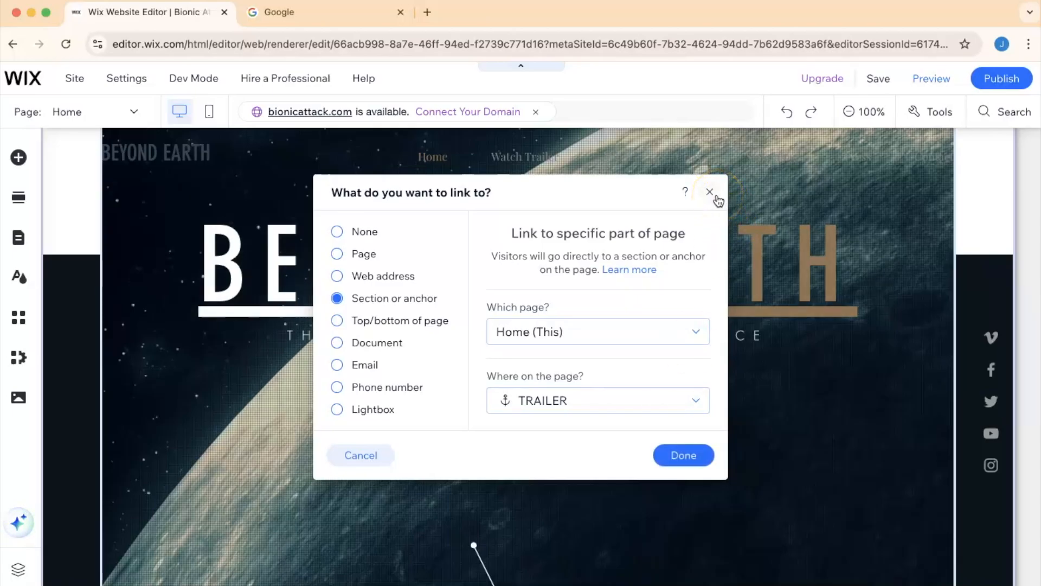
left_click(678, 455)
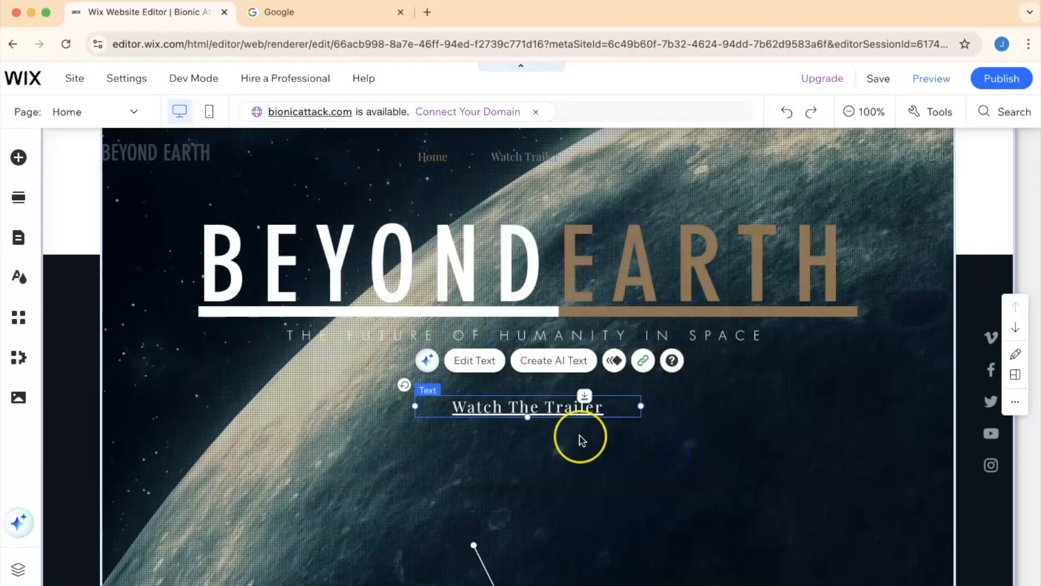
- Delete the PDF Viewer Widget from the team section of the Crew page
scroll(580, 440, "up", 2)
scroll(581, 439, "down", 1)
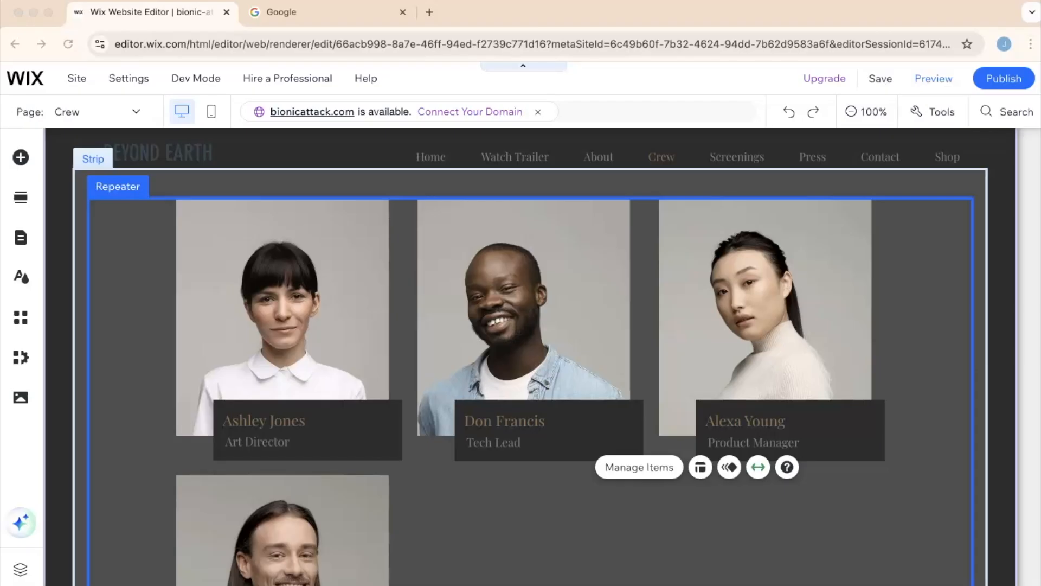
scroll(190, 395, "down", 5)
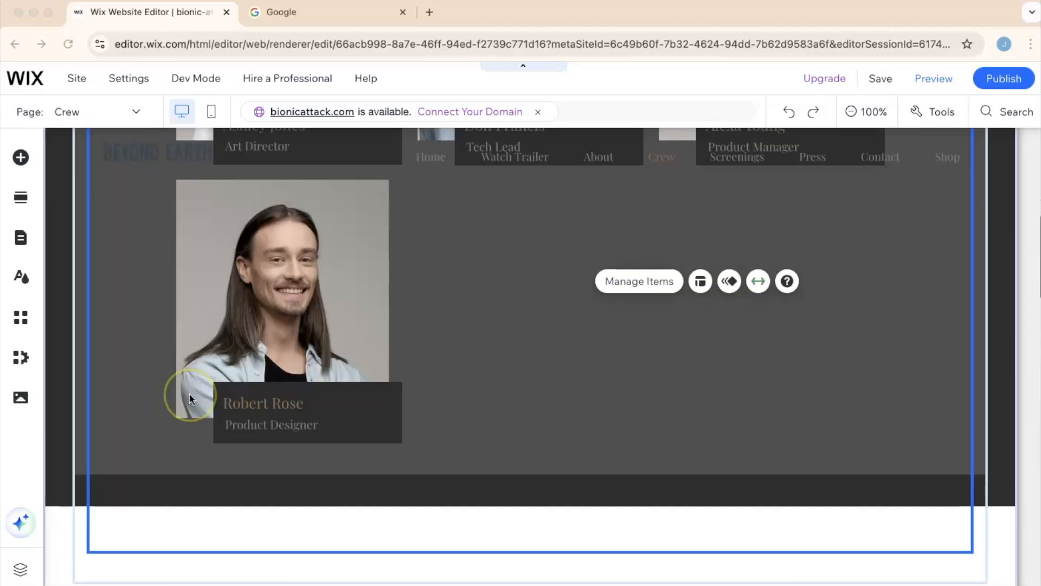
scroll(190, 397, "up", 10)
left_click(814, 275)
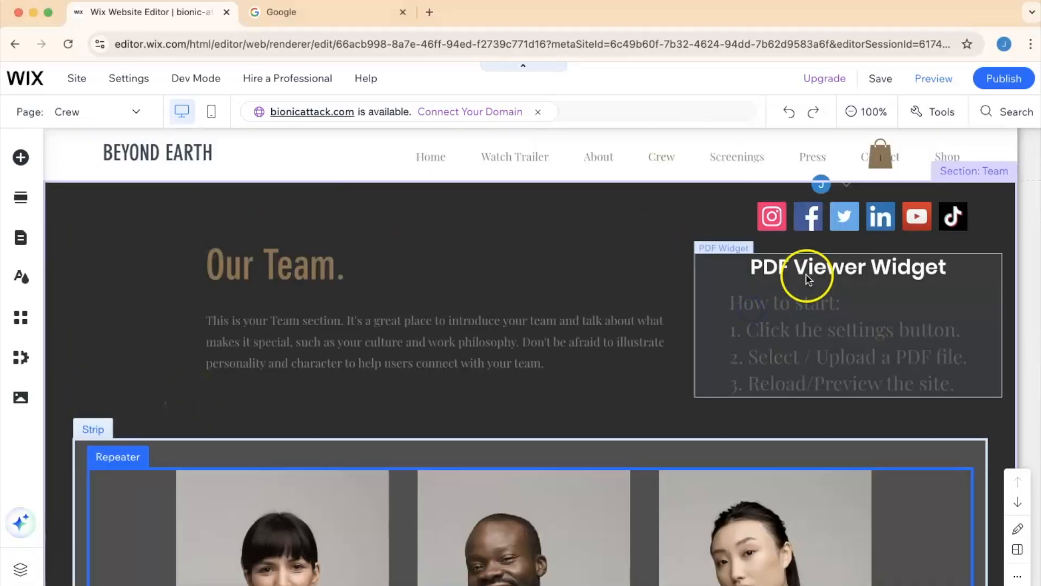
key("Delete")
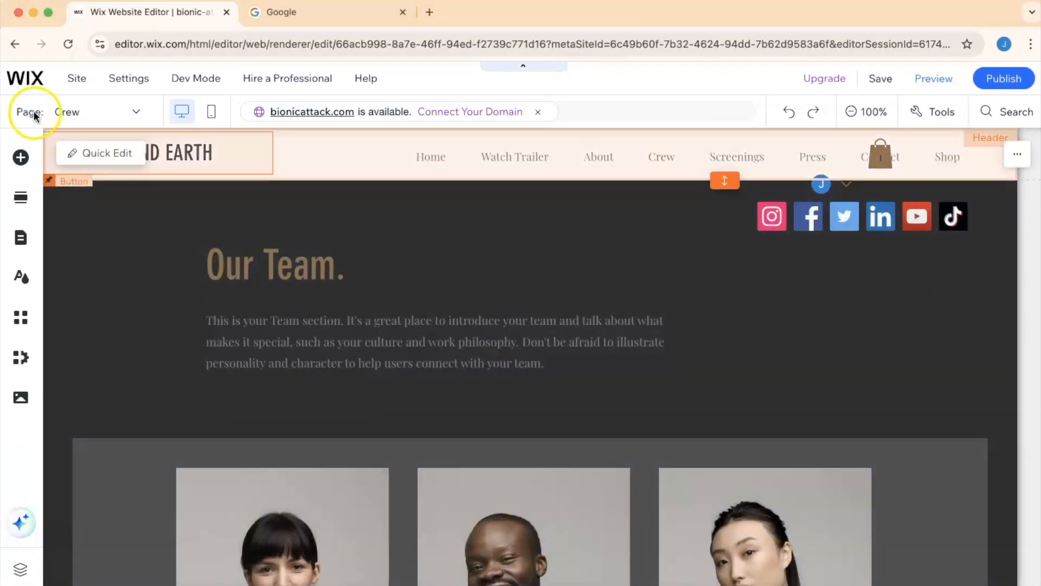
- Add a PDF Viewer element from the Embed Code elements to the team section
left_click(22, 159)
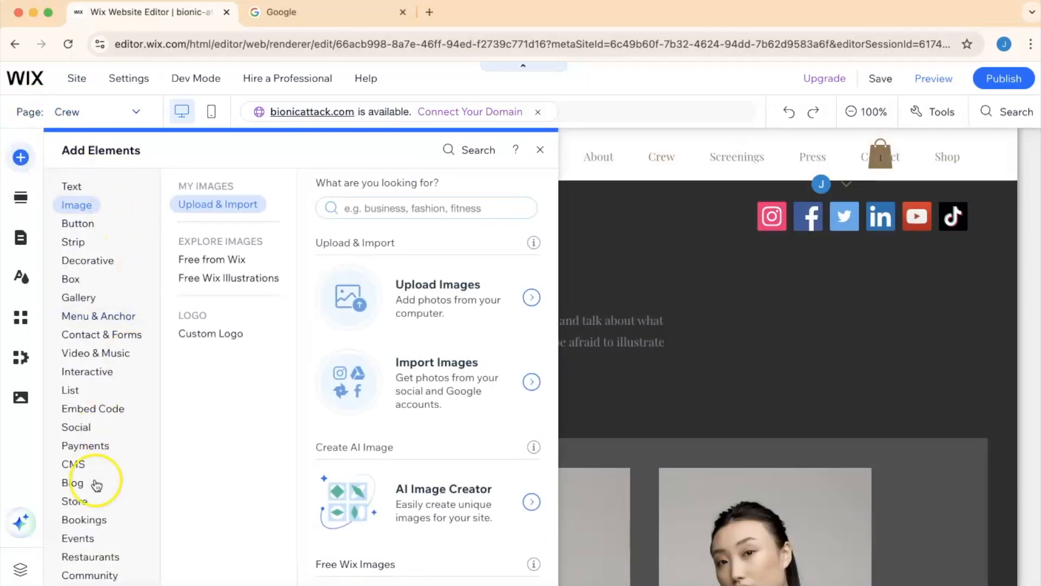
left_click(81, 500)
left_click(101, 411)
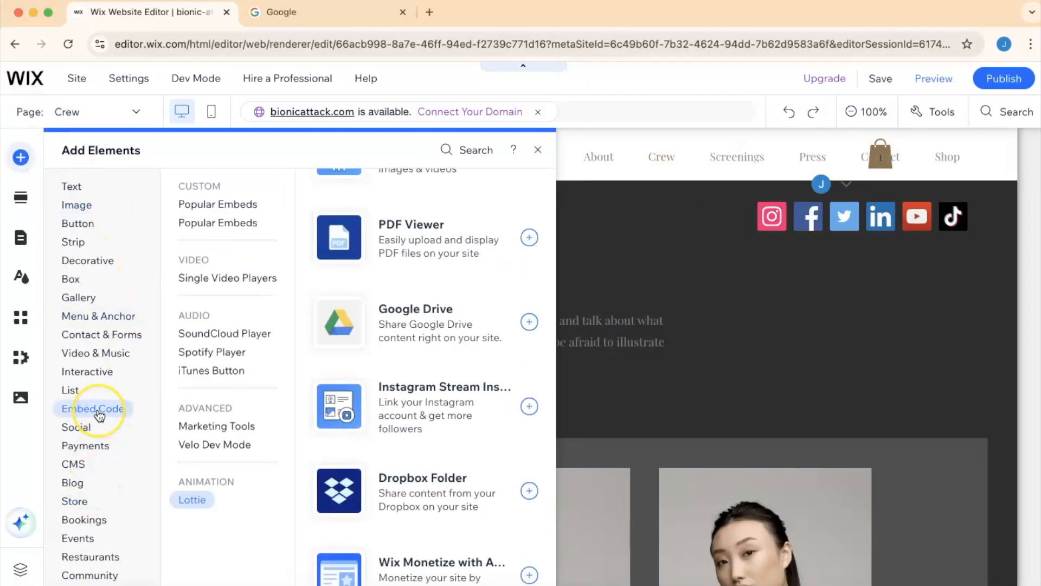
scroll(426, 349, "down", 10)
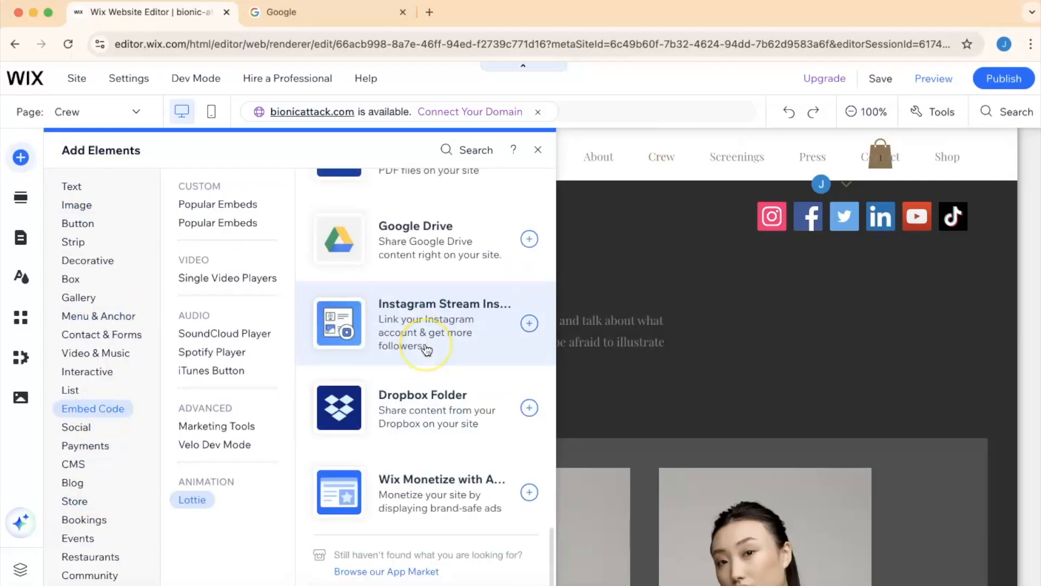
scroll(426, 349, "down", 5)
scroll(427, 350, "up", 15)
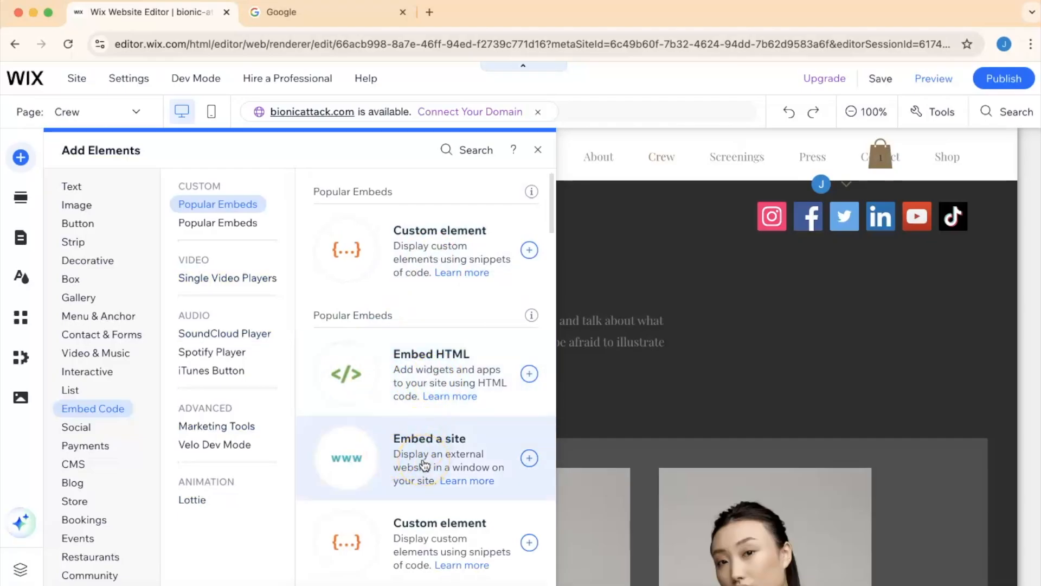
scroll(425, 465, "down", 15)
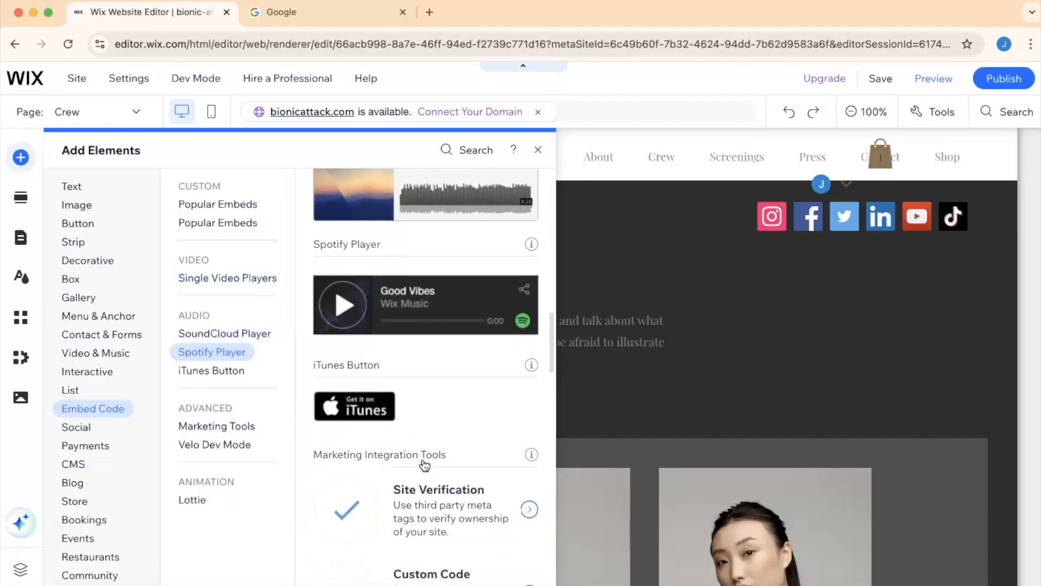
scroll(425, 466, "down", 10)
scroll(425, 466, "up", 5)
scroll(425, 466, "down", 7)
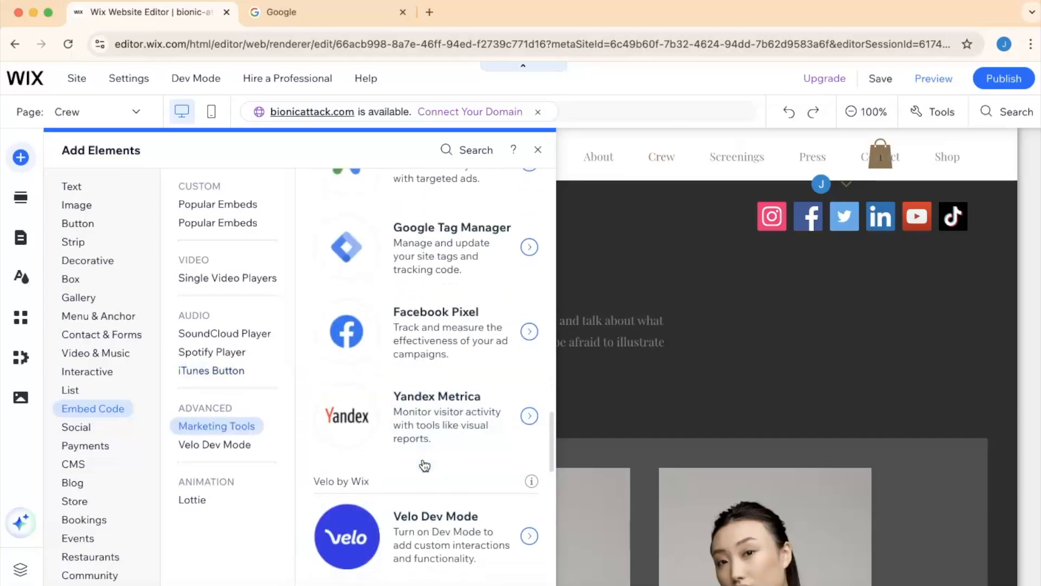
scroll(425, 465, "down", 10)
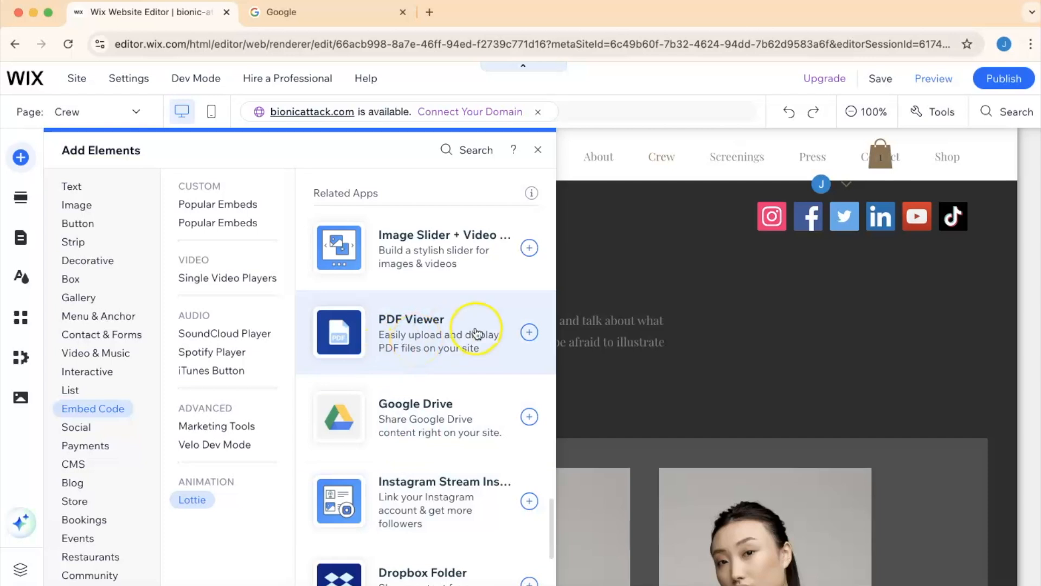
left_click(530, 332)
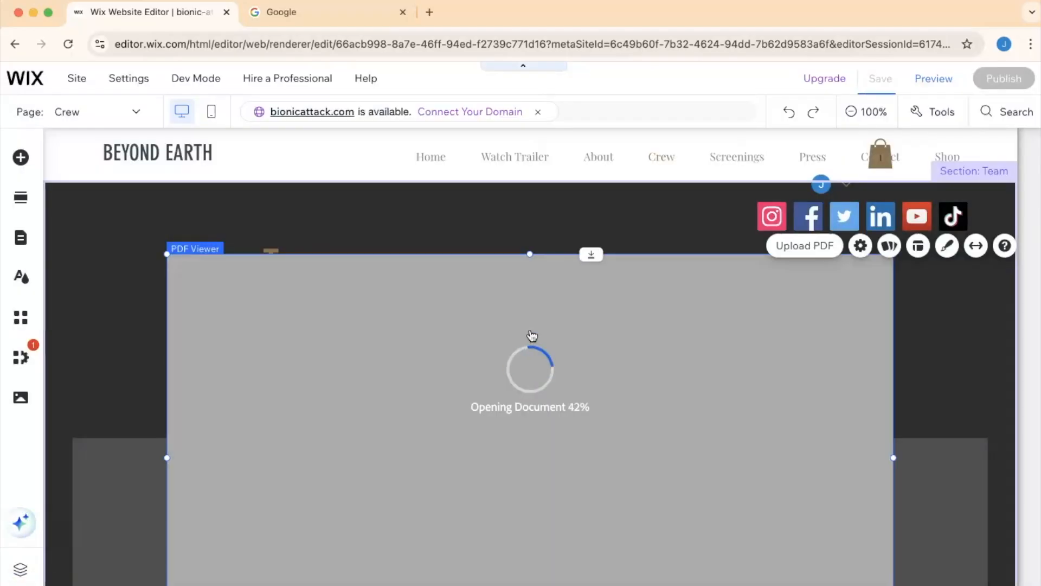
- Open the PDF viewer's upload option and upload the CAMNATs_CIM__R093 delivery PDF into Site Files
scroll(531, 411, "down", 3)
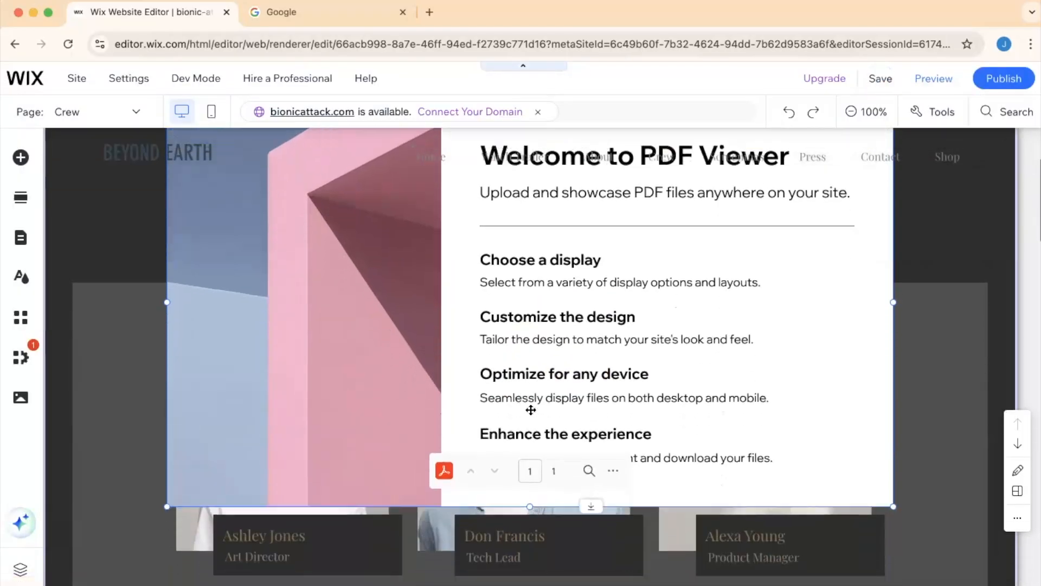
scroll(531, 411, "up", 1)
left_click(806, 172)
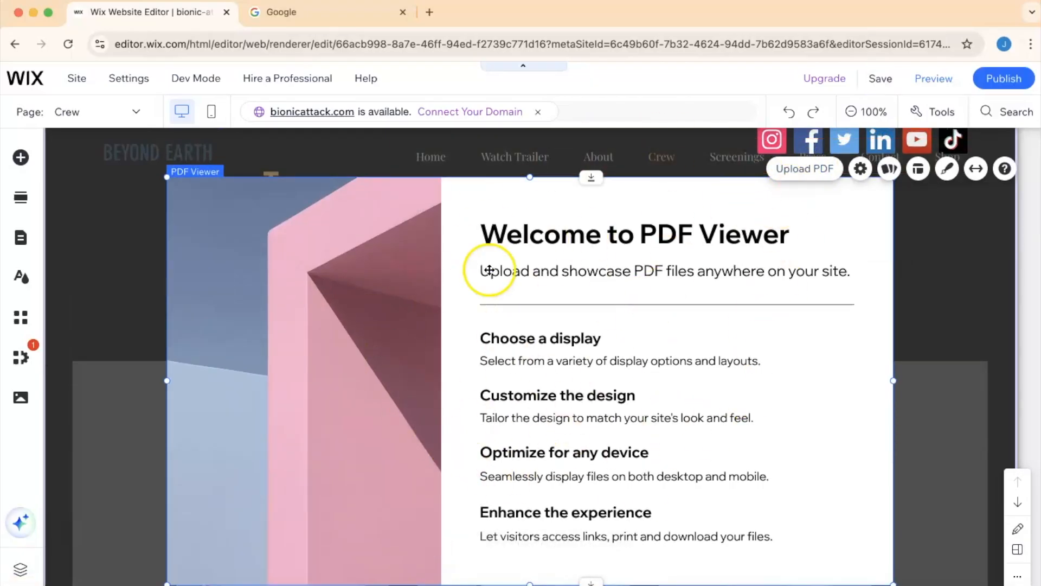
left_click(812, 169)
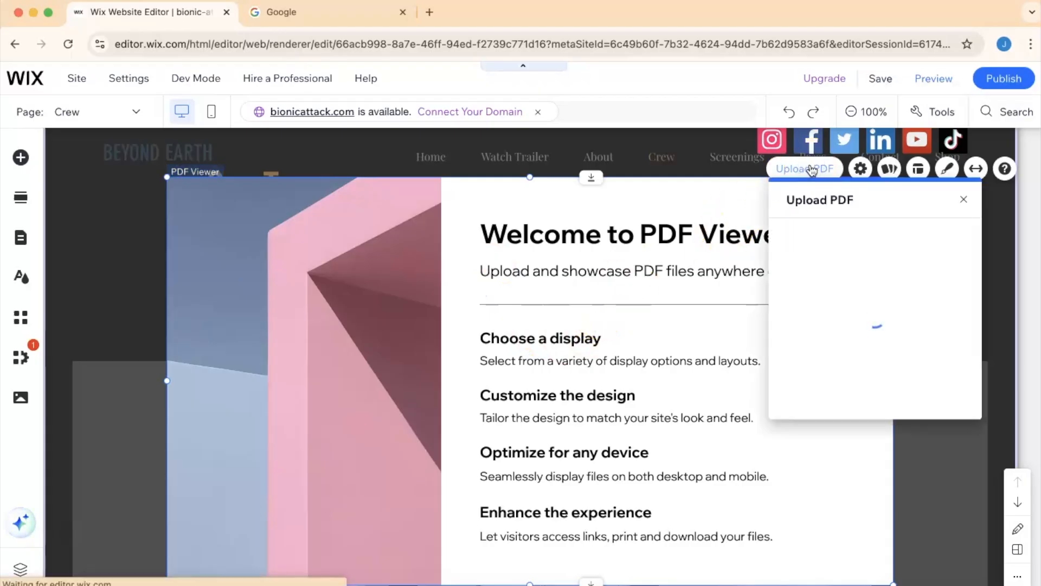
left_click(873, 300)
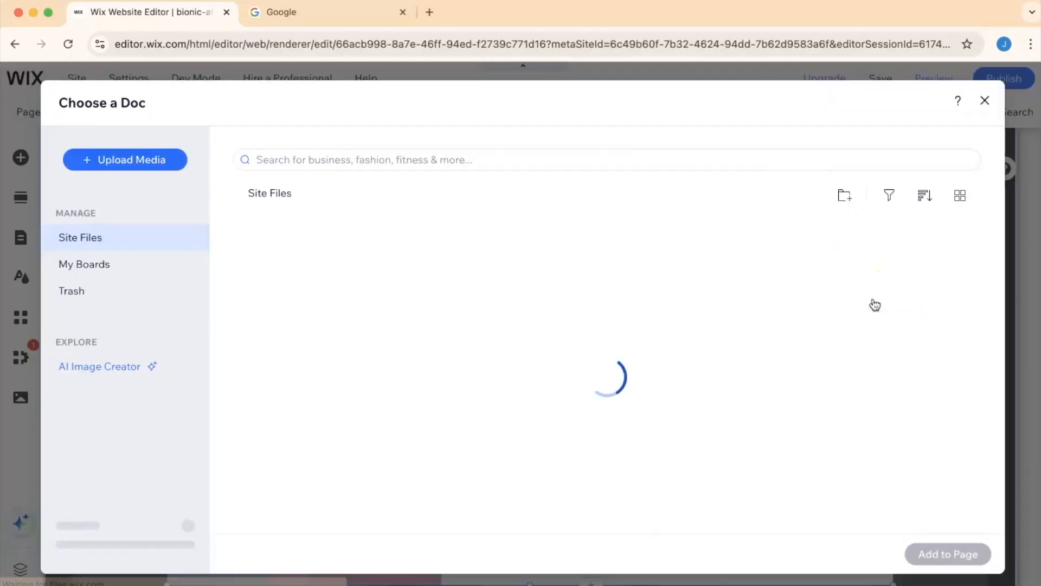
left_click(134, 163)
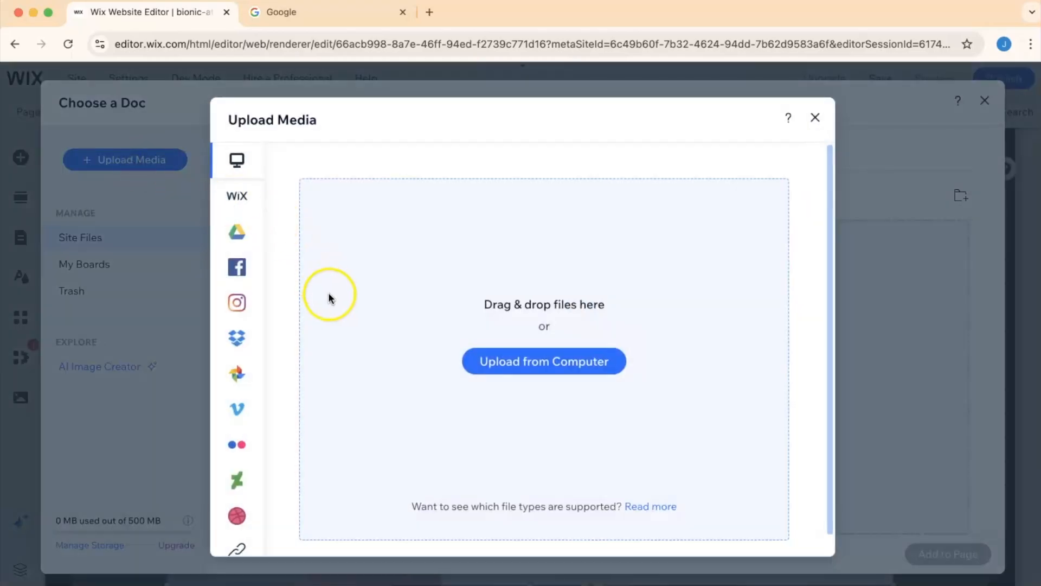
left_click_drag(179, 458, 546, 336)
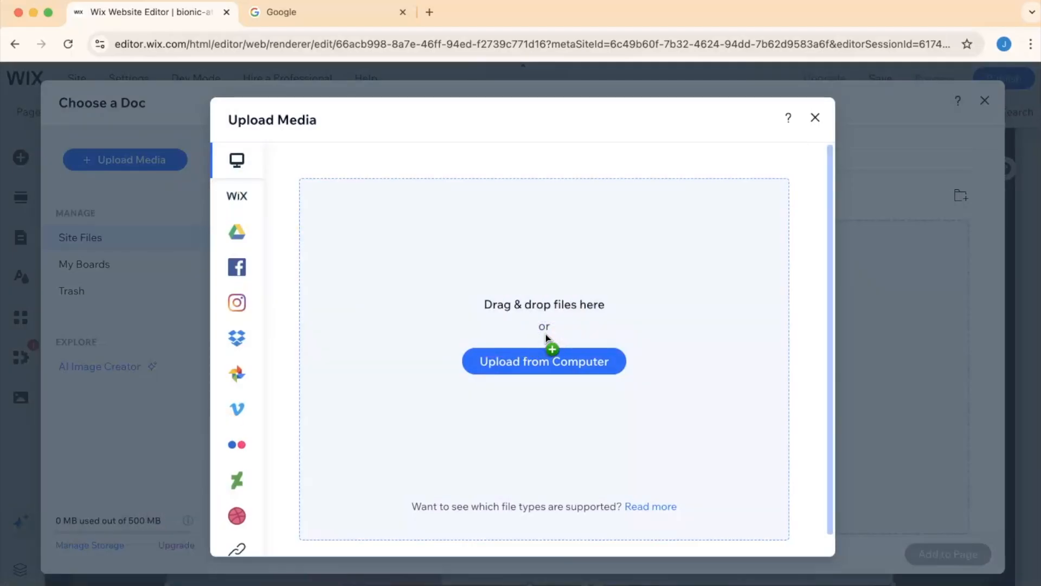
left_click(516, 363)
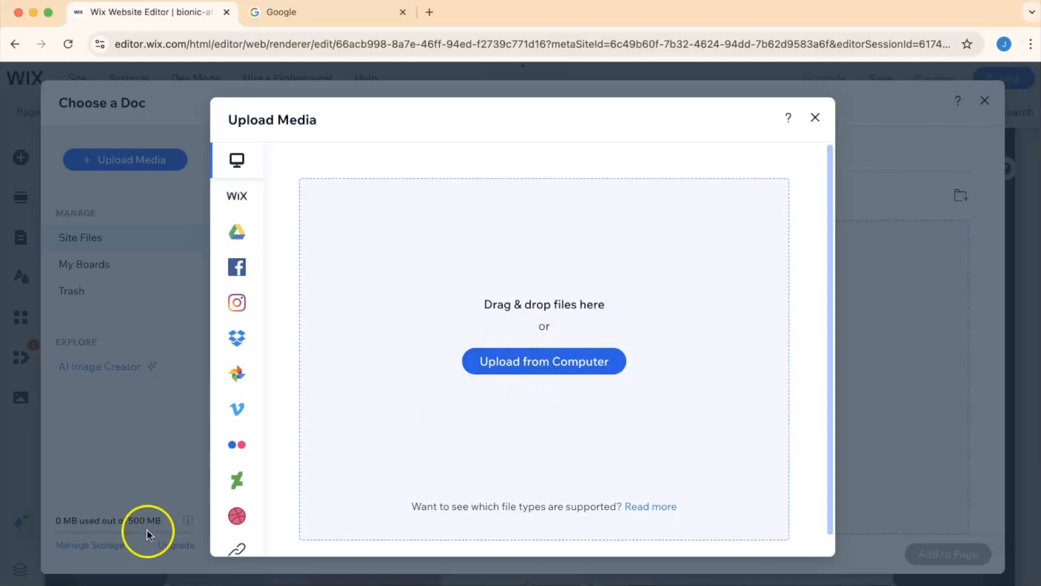
left_click_drag(437, 458, 437, 458)
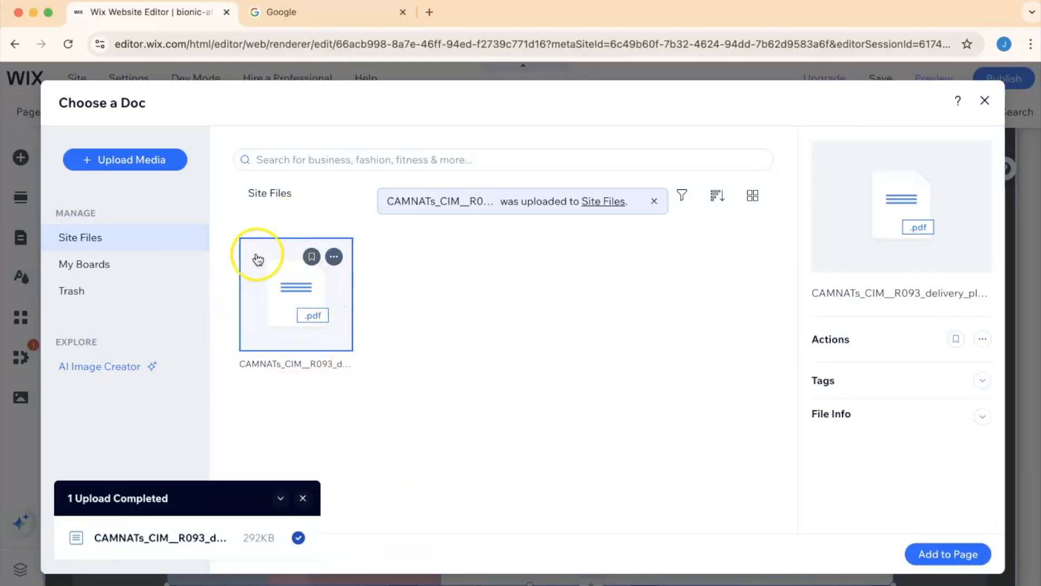
- Add the uploaded CAMNATs_CIM__R093 PDF to the viewer and close the upload panel
left_click(942, 556)
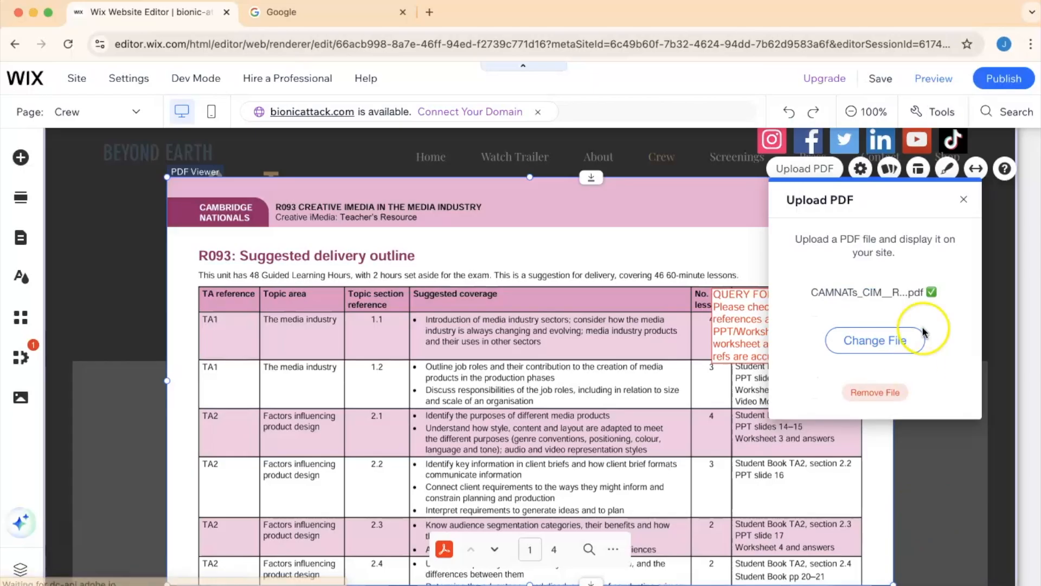
left_click(963, 200)
- Move and shrink the PDF viewer to sit beside the Our Team heading in the section's upper right
left_click_drag(166, 176, 563, 341)
left_click_drag(728, 464, 807, 277)
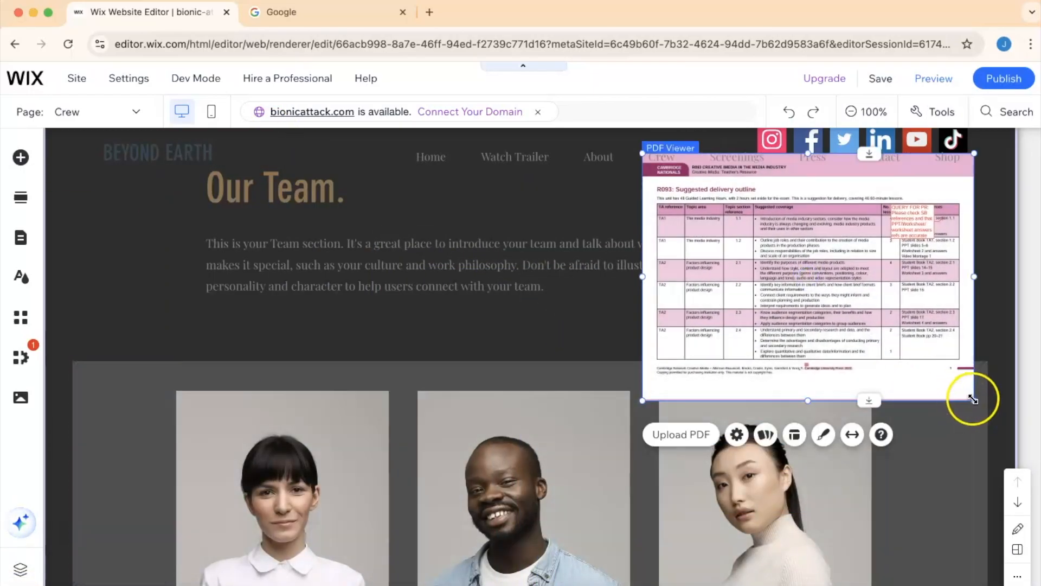
left_click_drag(974, 400, 879, 318)
left_click_drag(746, 223, 770, 238)
- Preview the Crew page and page through the PDF viewer's document and its options
left_click(931, 83)
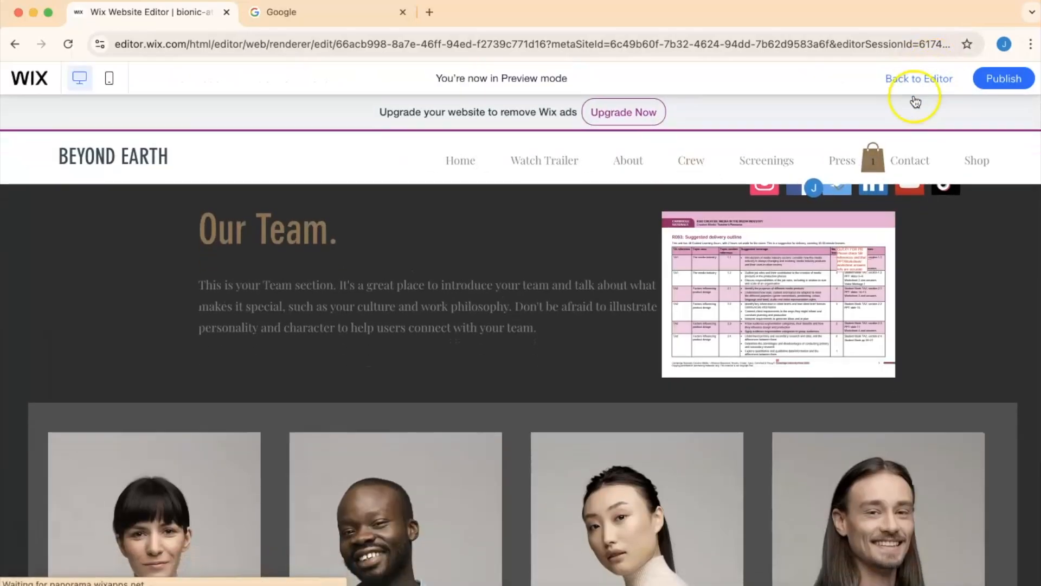
mouse_move(767, 341)
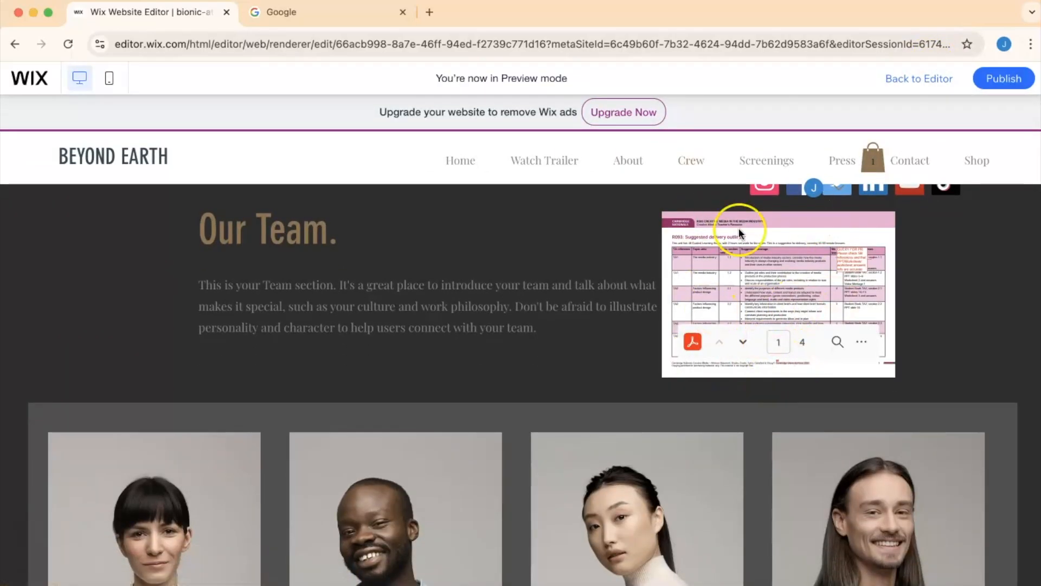
left_click(744, 350)
left_click(742, 342)
left_click(747, 339)
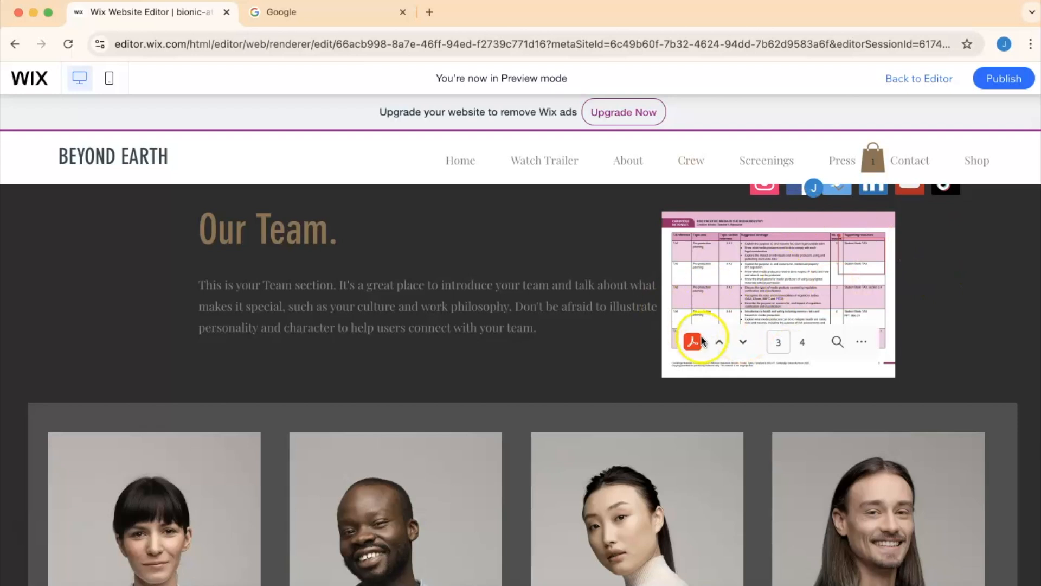
left_click(741, 343)
left_click(860, 341)
left_click(859, 340)
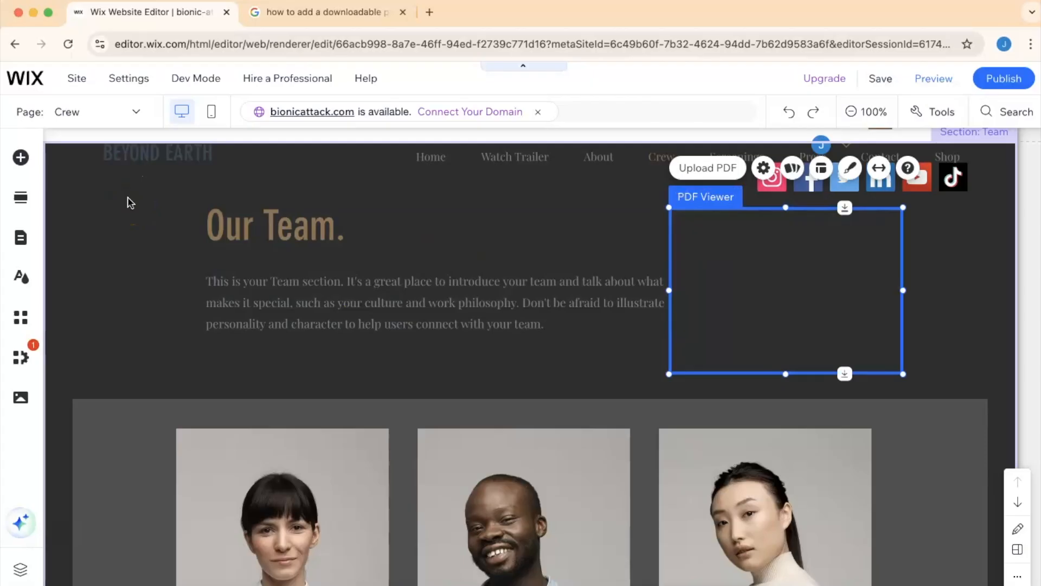
- Add a PDF document button next to the PDF viewer and link it to the CAMNATs_CIM__R093 PDF
left_click(21, 158)
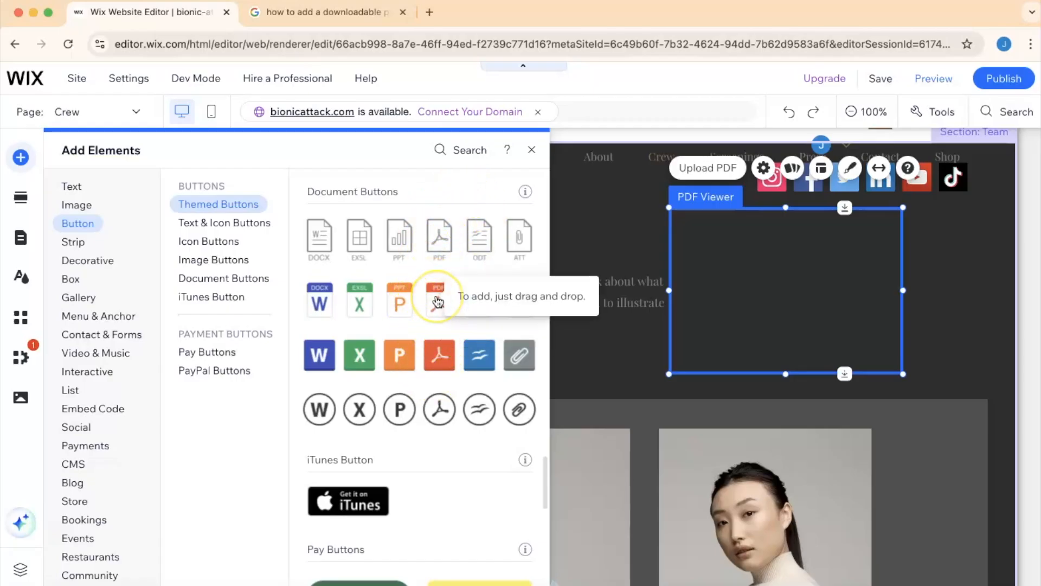
left_click_drag(438, 302, 946, 276)
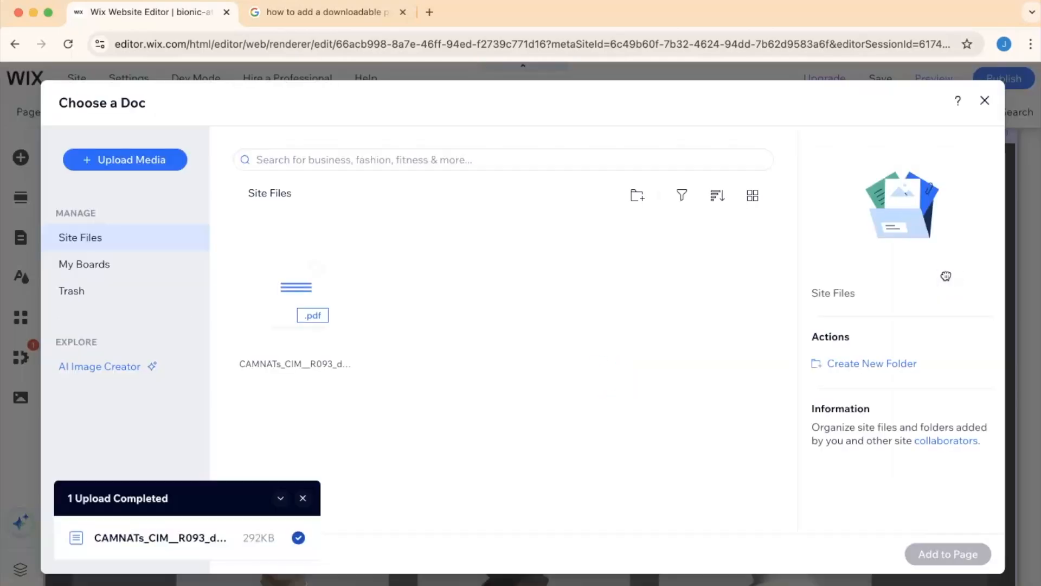
left_click(300, 309)
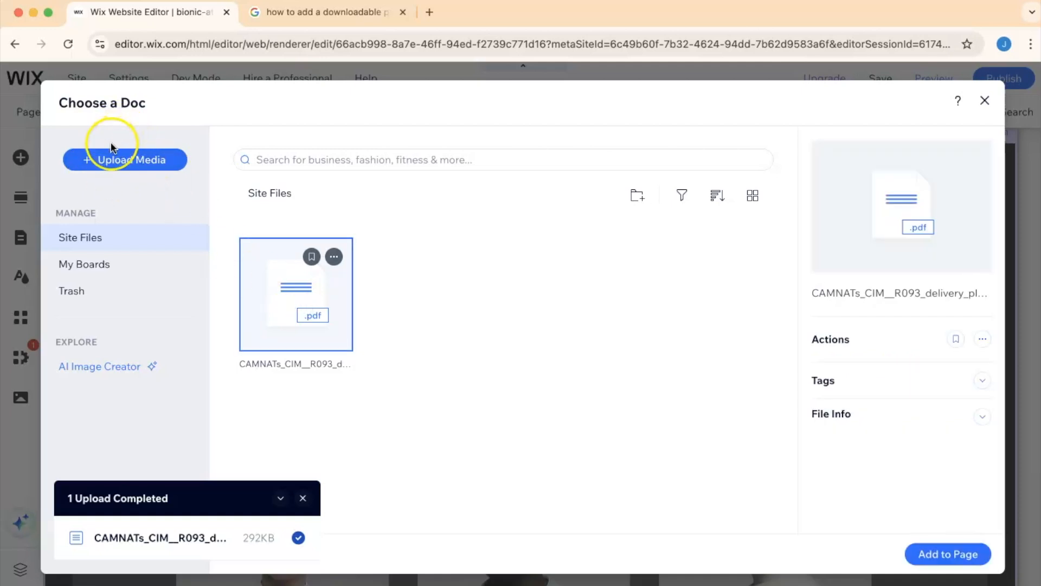
left_click(912, 547)
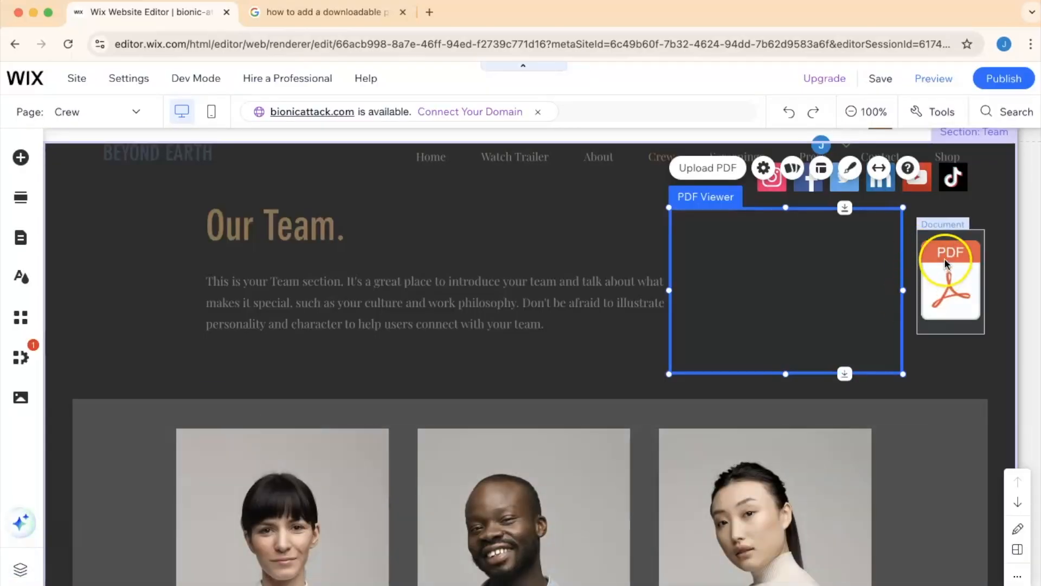
- Add a Big Title under the PDF button reading "Download me!"
left_click(24, 157)
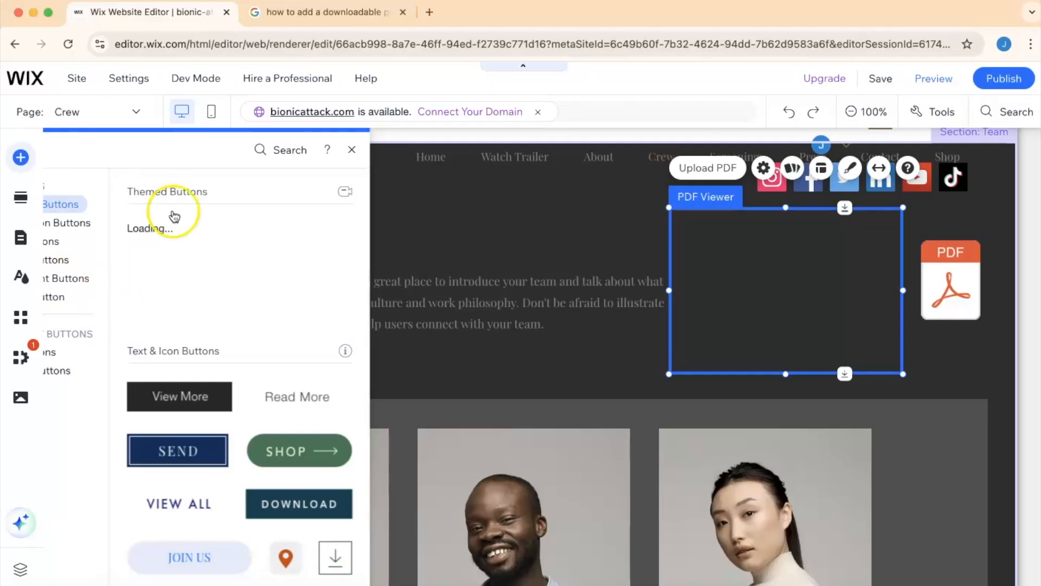
left_click(71, 186)
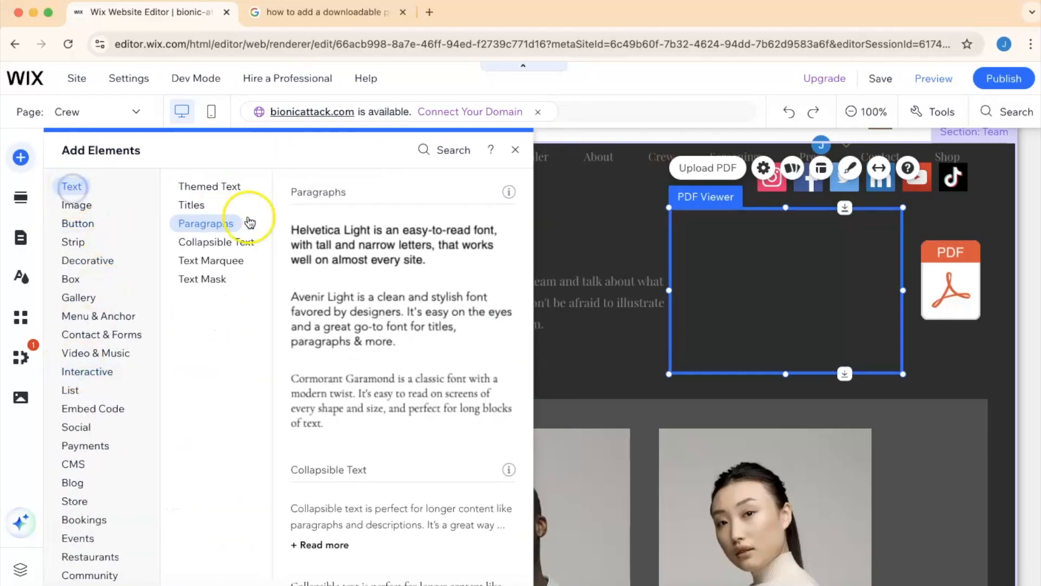
scroll(384, 244, "down", 15)
scroll(385, 244, "up", 20)
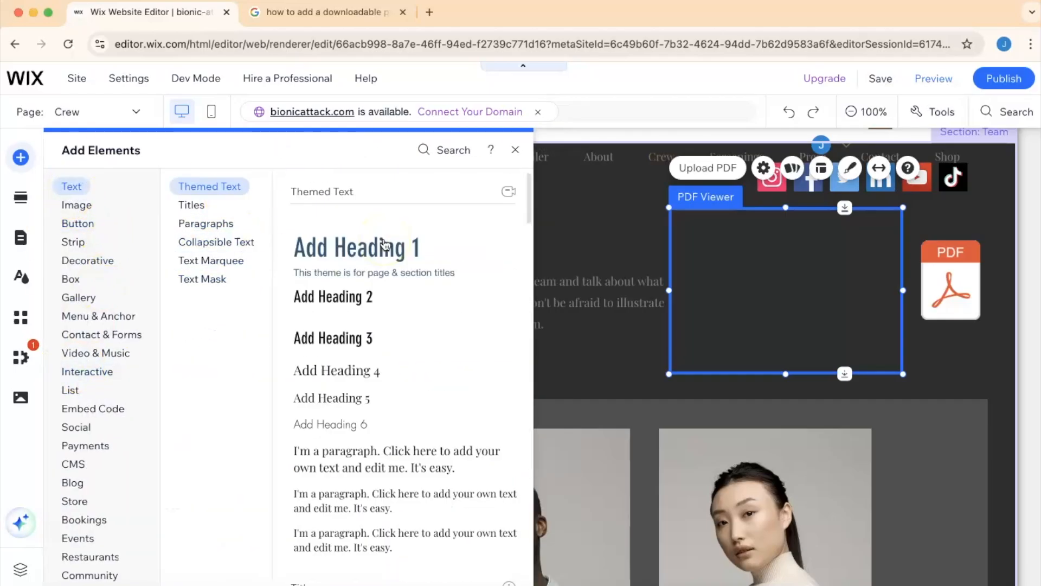
left_click(194, 208)
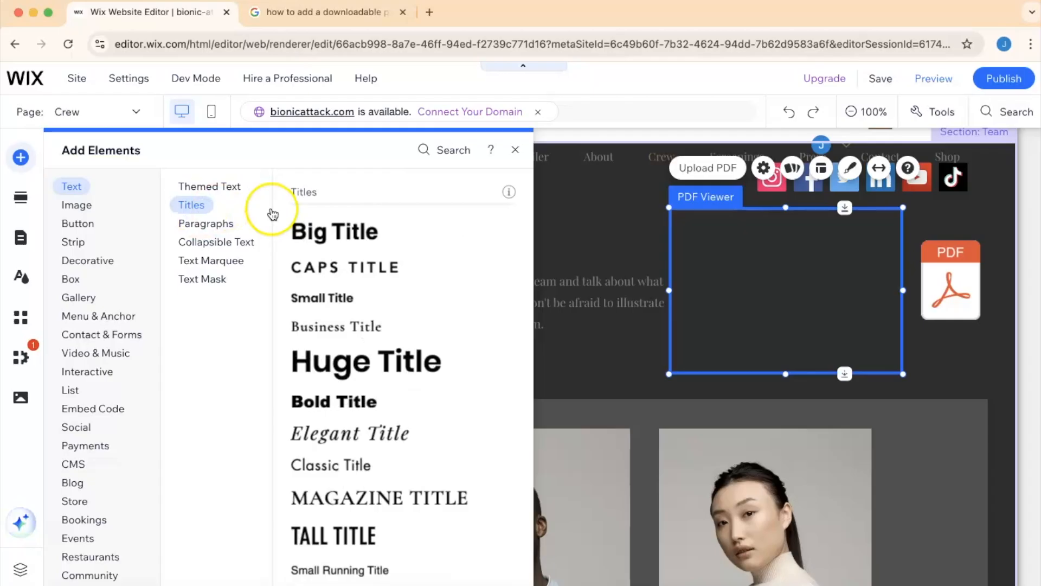
left_click_drag(303, 232, 762, 355)
double_click(767, 356)
type("Download me!")
key("Escape")
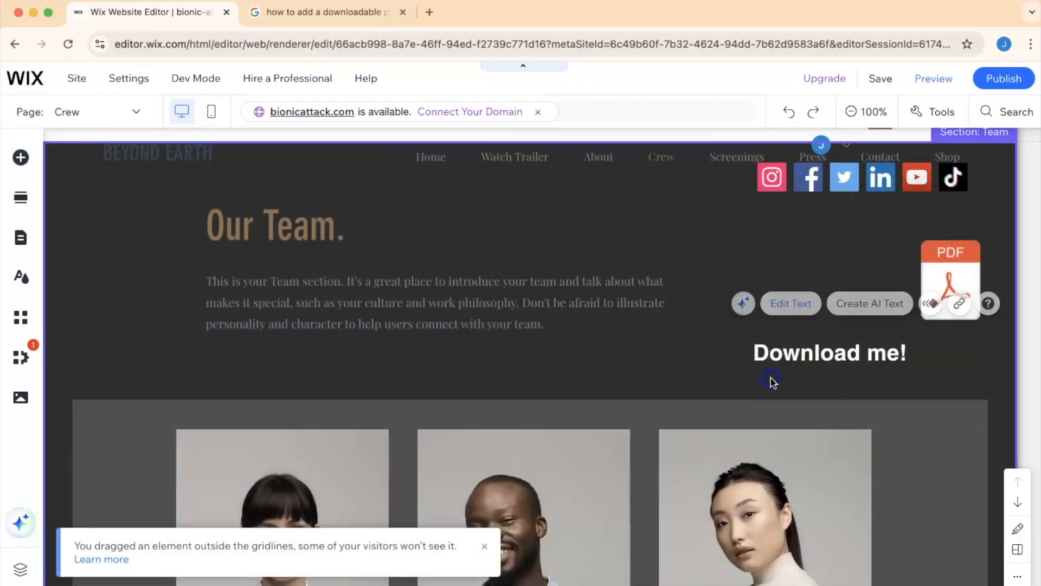
- Delete the team section's introductory paragraph
left_click(529, 267)
key("Delete")
- Move the PDF viewer left into the freed space and center the PDF button above the Download me! title
left_click_drag(820, 271, 591, 267)
left_click_drag(926, 297, 816, 292)
left_click(640, 274)
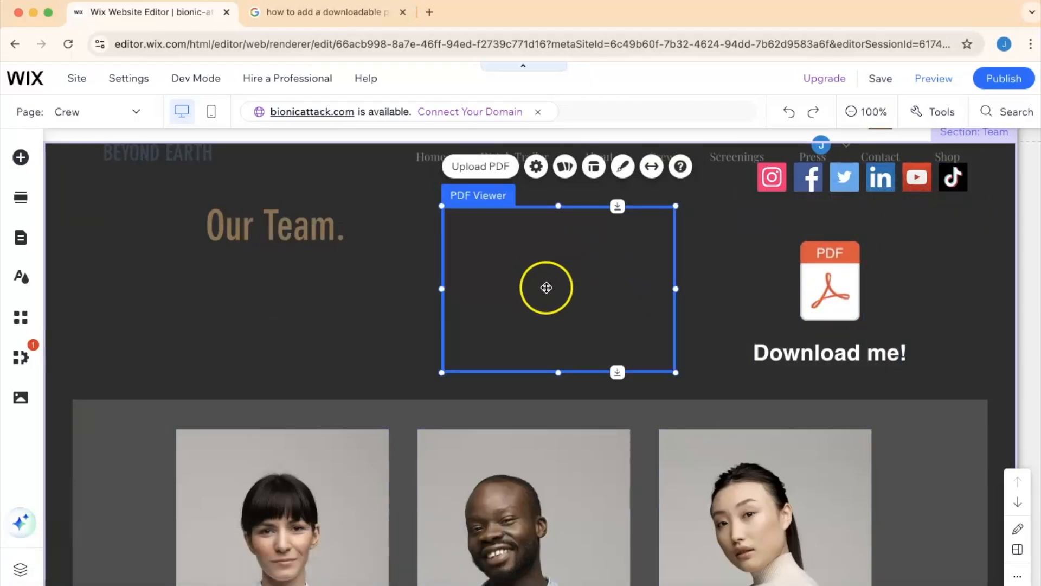
- Open the Download me! title's text settings and close them again
left_click(814, 356)
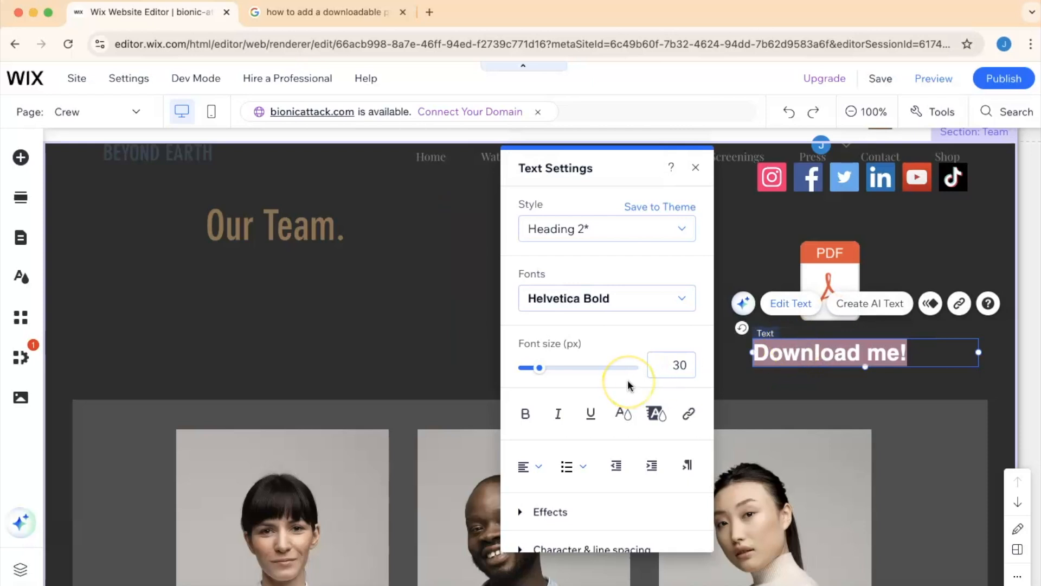
scroll(628, 385, "down", 4)
left_click(727, 239)
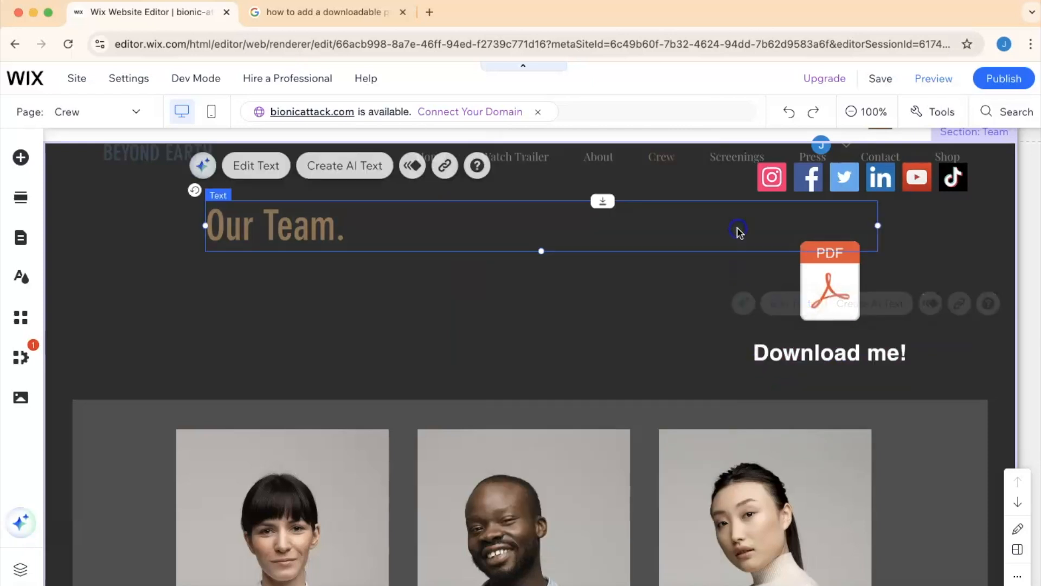
- Preview the page and open the PDF through the download button
left_click(947, 84)
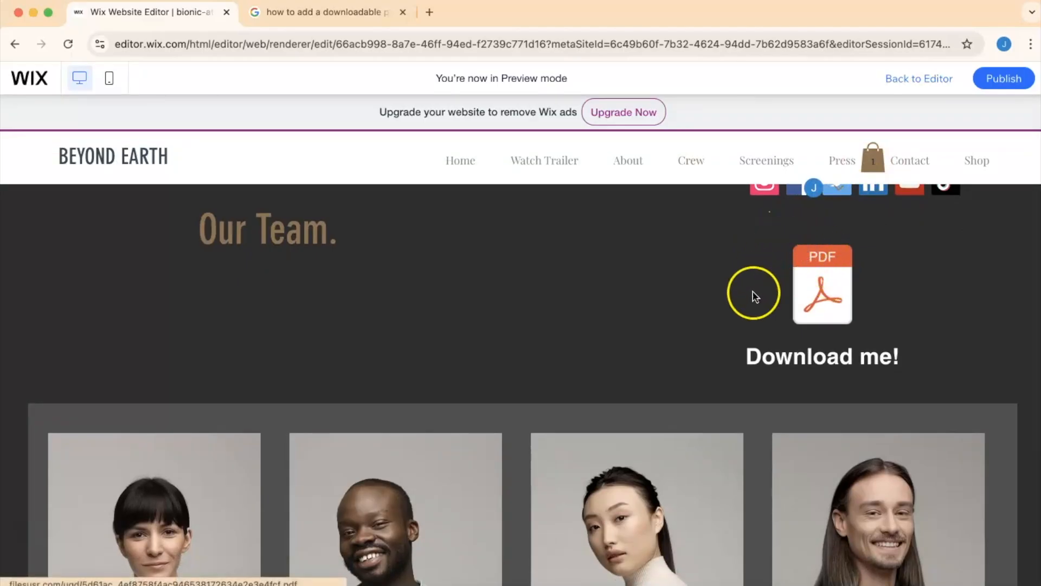
left_click(813, 283)
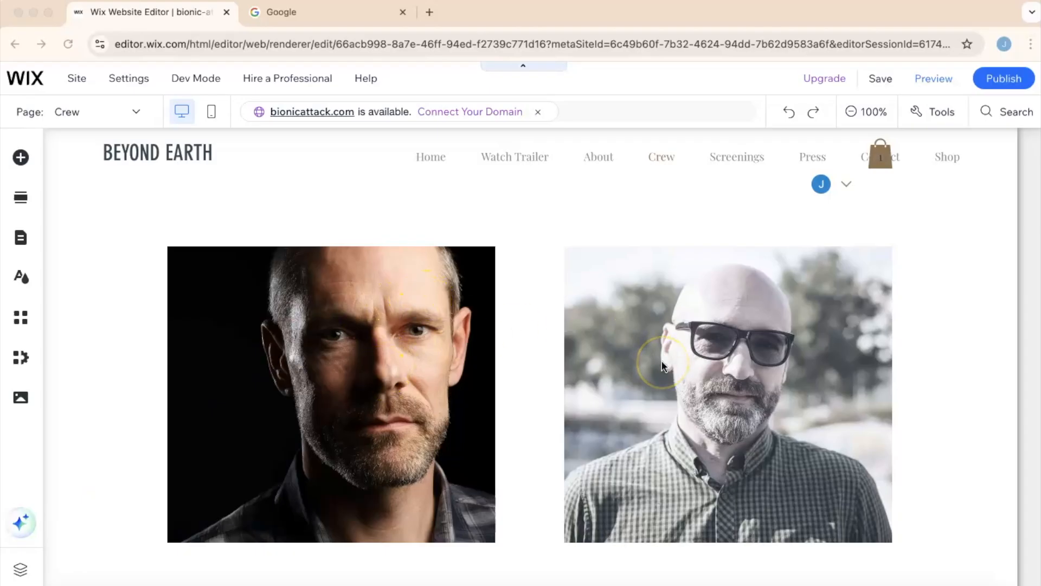
scroll(663, 365, "down", 3)
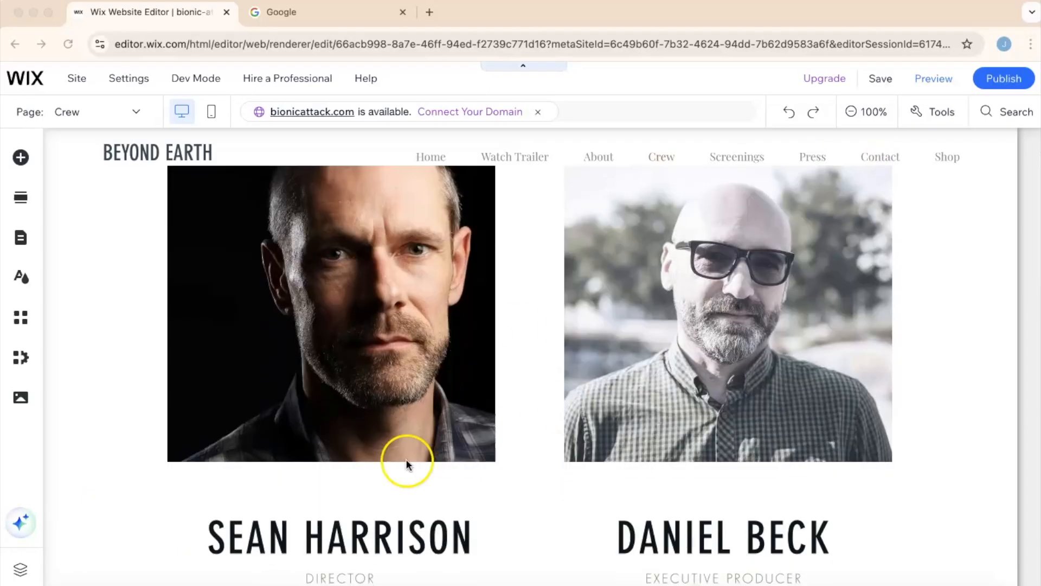
scroll(360, 409, "up", 2)
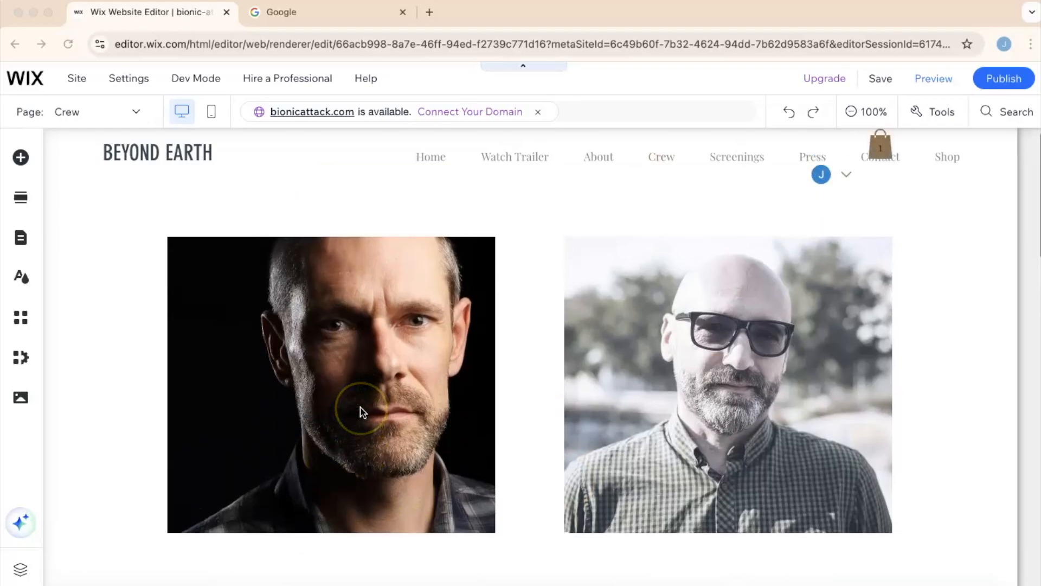
scroll(362, 412, "down", 10)
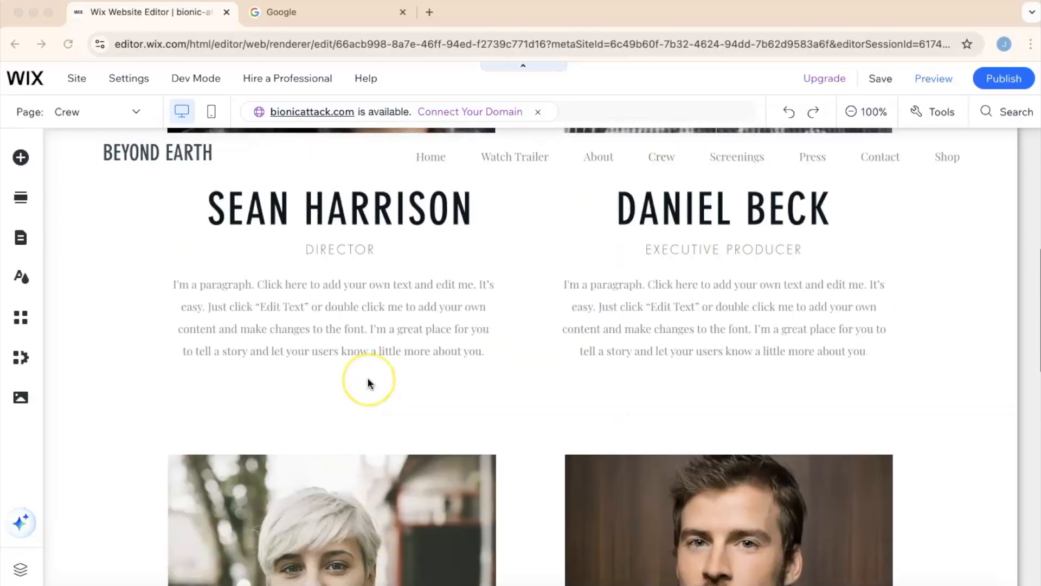
scroll(368, 384, "down", 7)
scroll(367, 384, "up", 14)
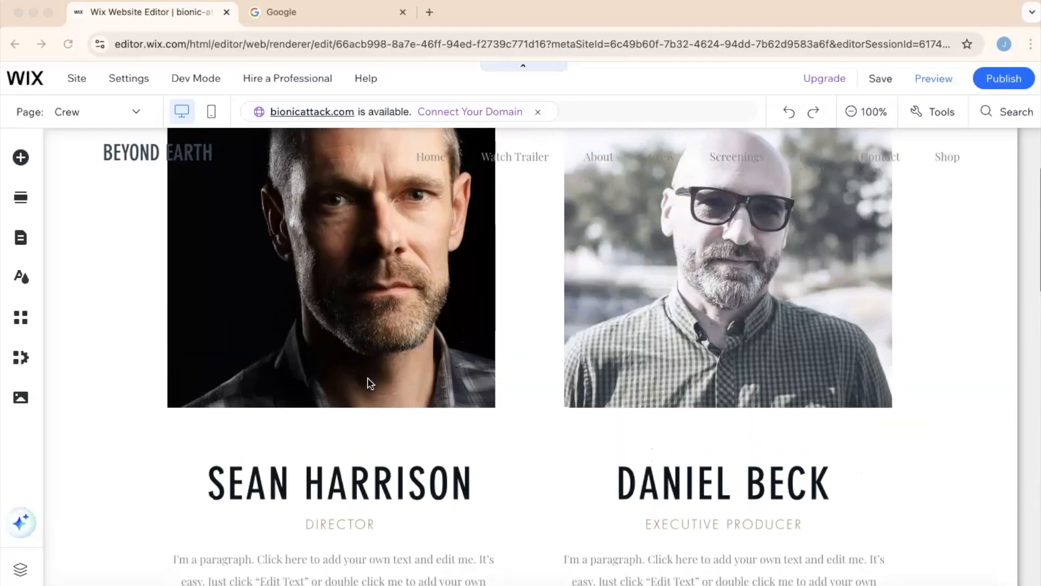
scroll(369, 383, "up", 2)
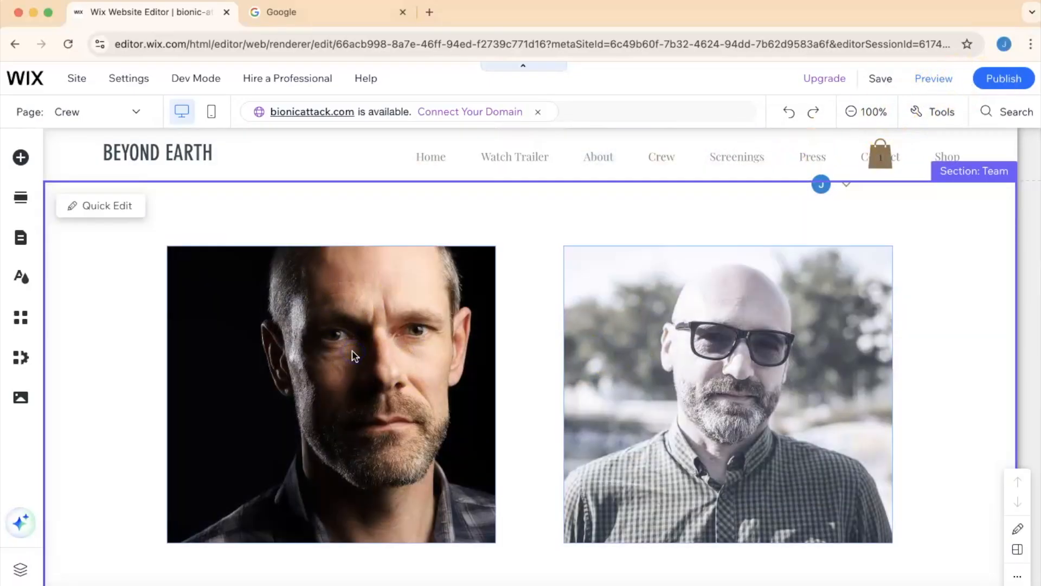
left_click(422, 305)
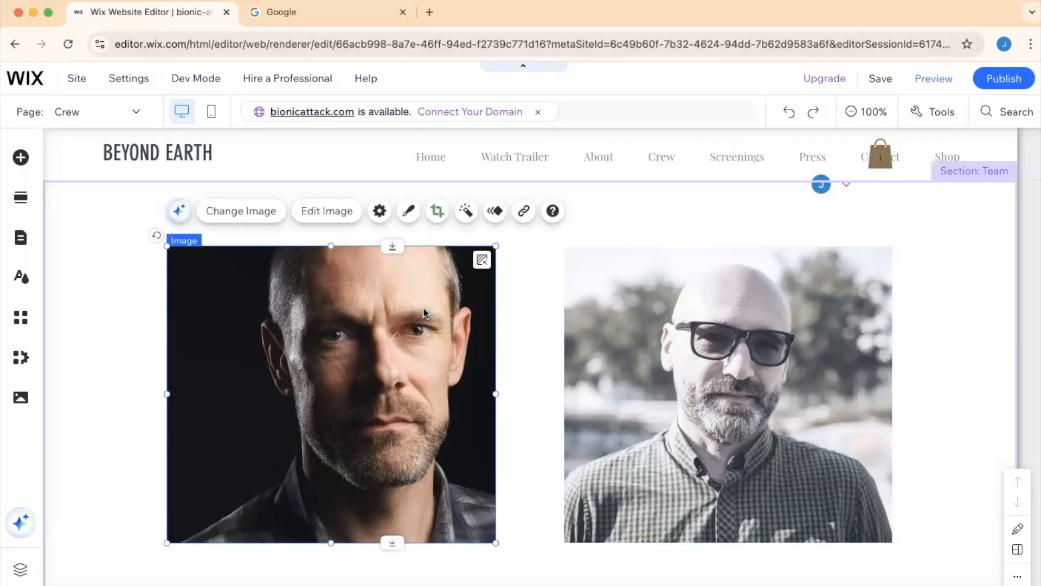
key("Delete")
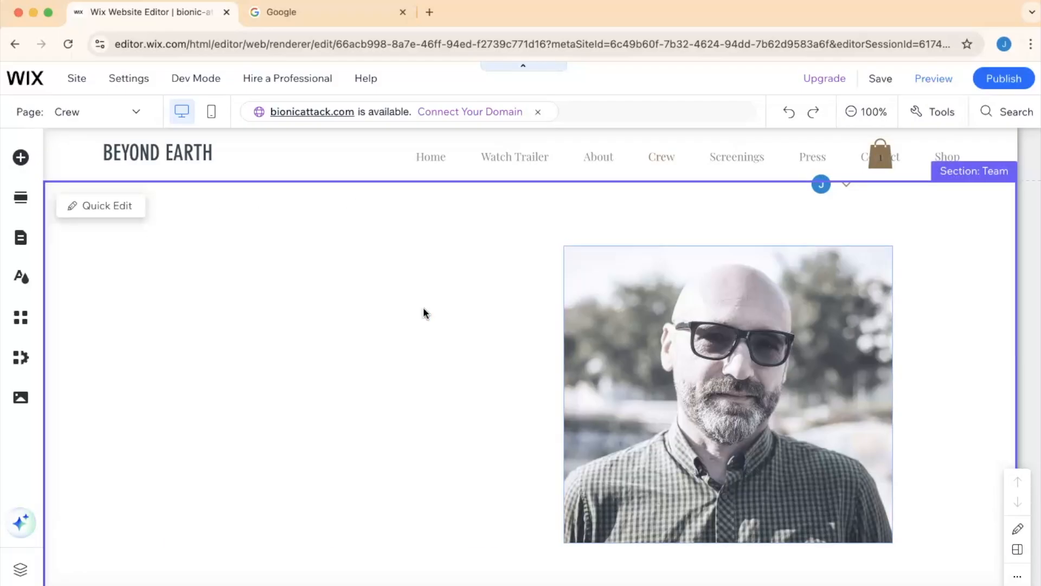
key("super+z")
- Delete both portrait images in the first row of the crew section
left_click(428, 325)
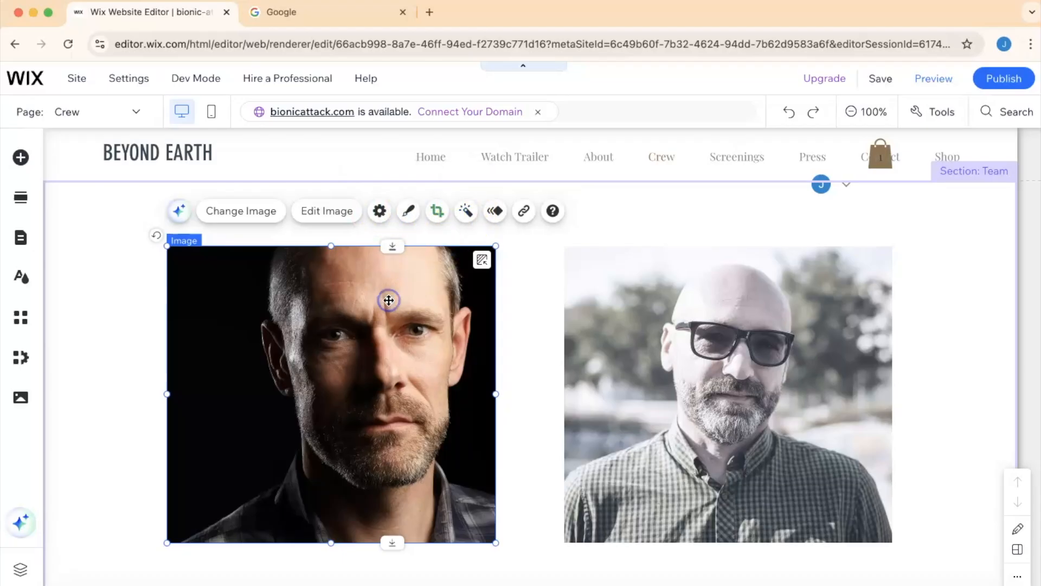
key("Delete")
left_click(811, 345)
key("Delete")
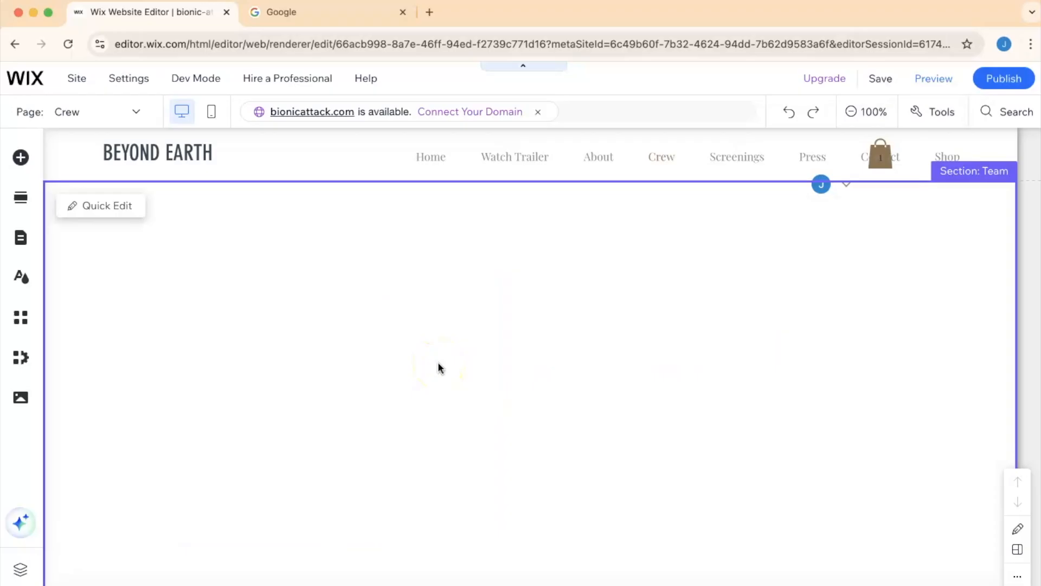
- Delete the Sean Harrison and Daniel Beck names, their role labels and description paragraphs
scroll(438, 364, "down", 3)
left_click(414, 286)
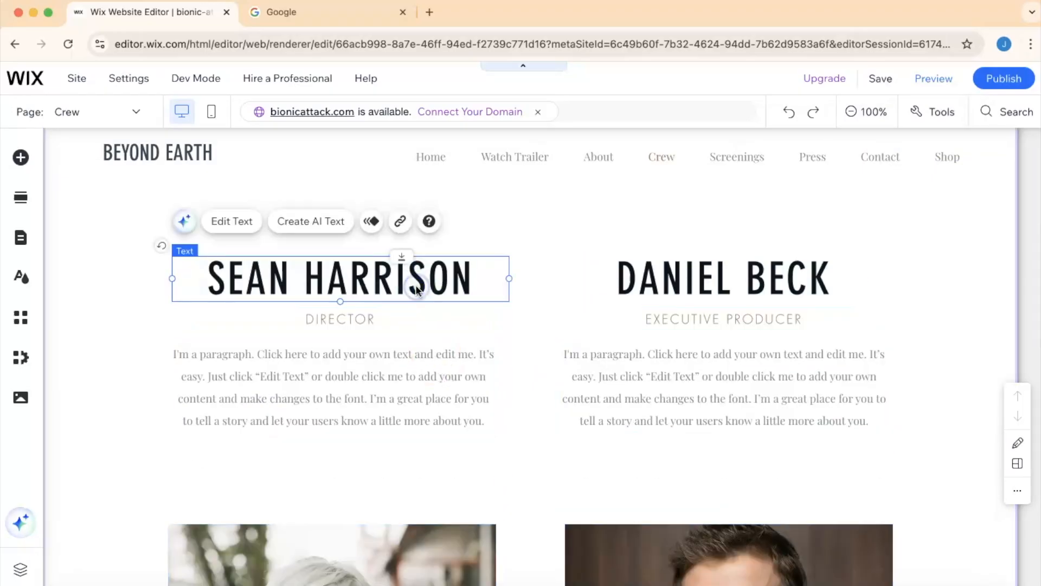
key("Delete")
left_click(365, 308)
key("Delete")
left_click(363, 353)
key("Delete")
left_click(609, 291)
key("Delete")
left_click(643, 307)
key("Delete")
left_click(649, 369)
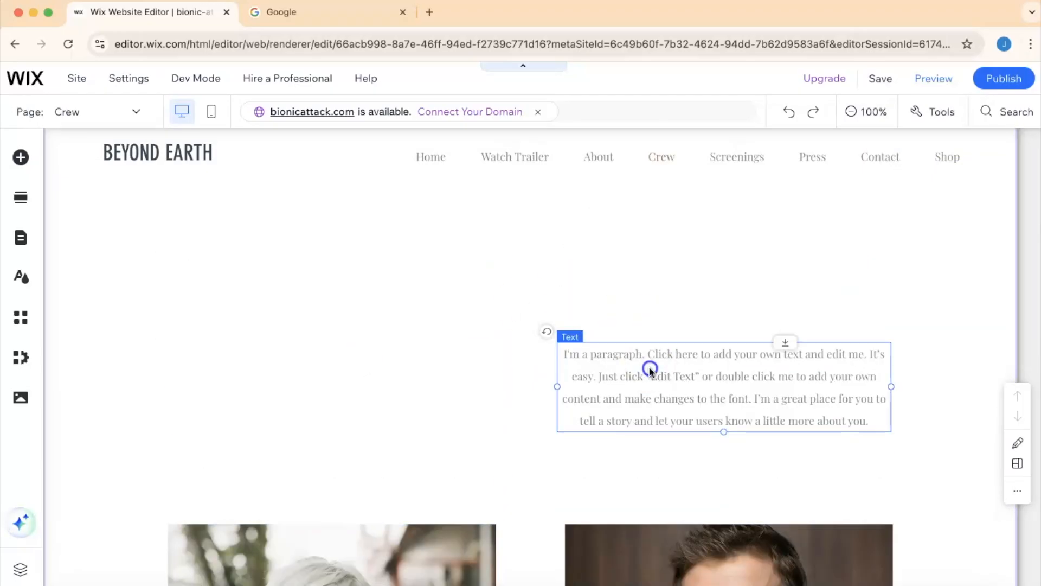
key("Delete")
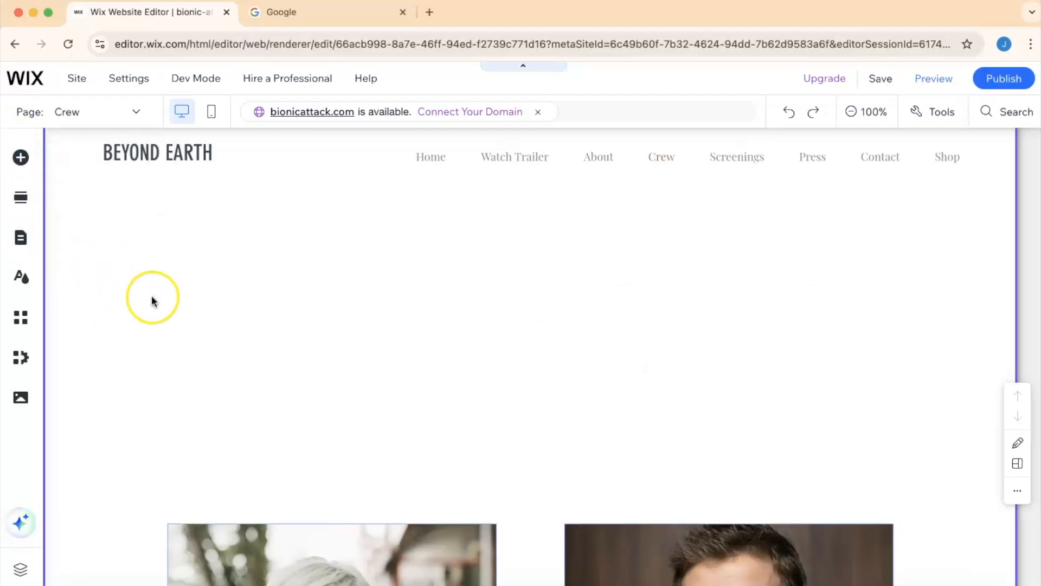
- Add the Our Team section template from the Team category to the top of the Crew page
scroll(151, 295, "down", 1)
scroll(151, 295, "up", 3)
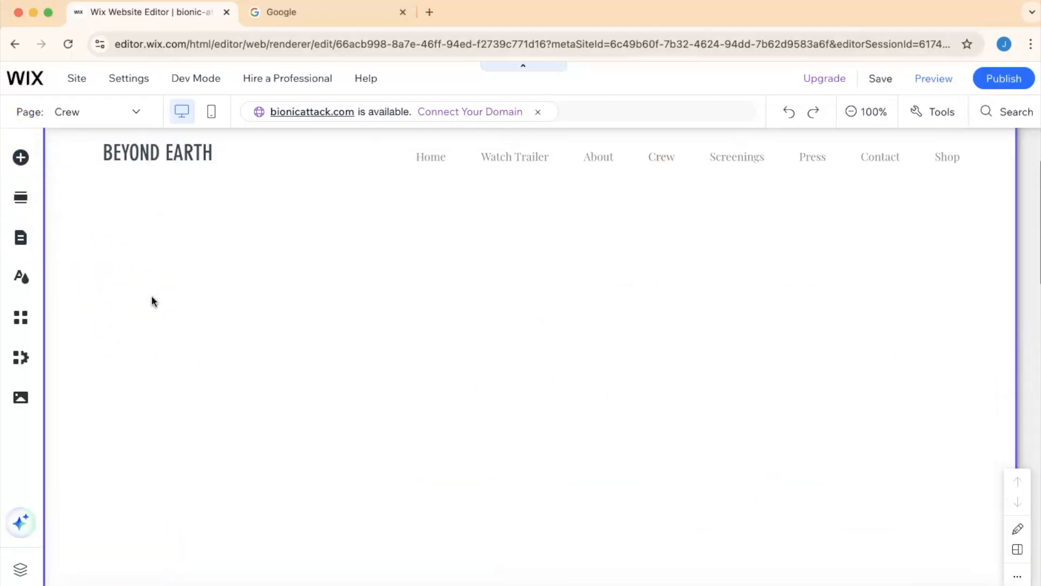
left_click(21, 199)
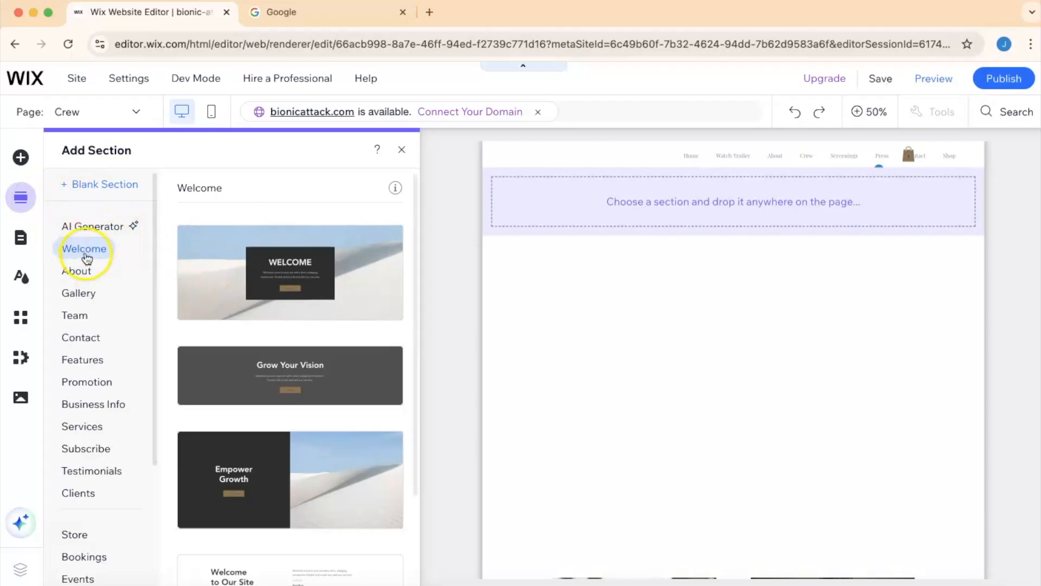
left_click(81, 274)
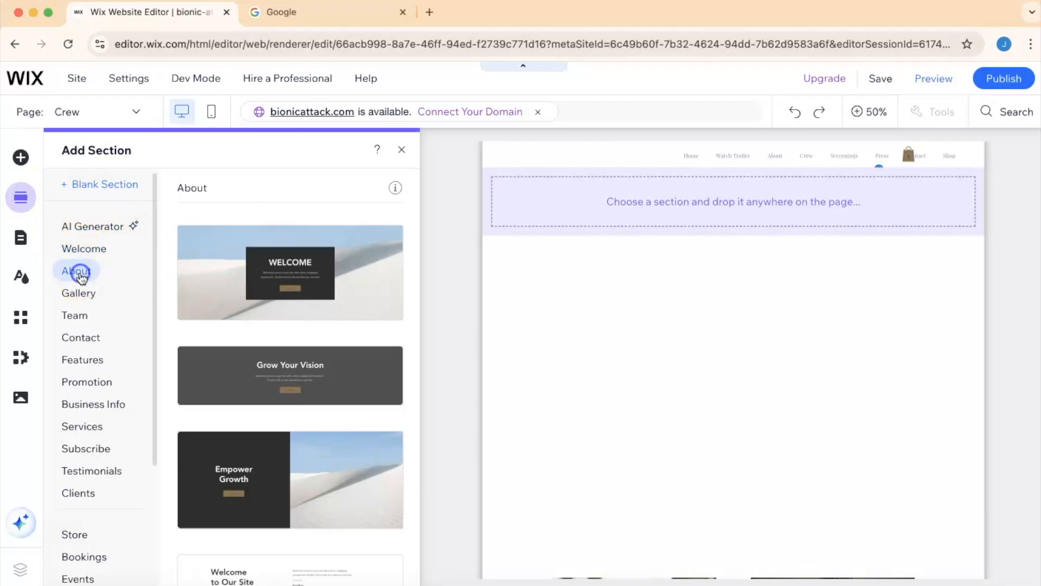
left_click(80, 296)
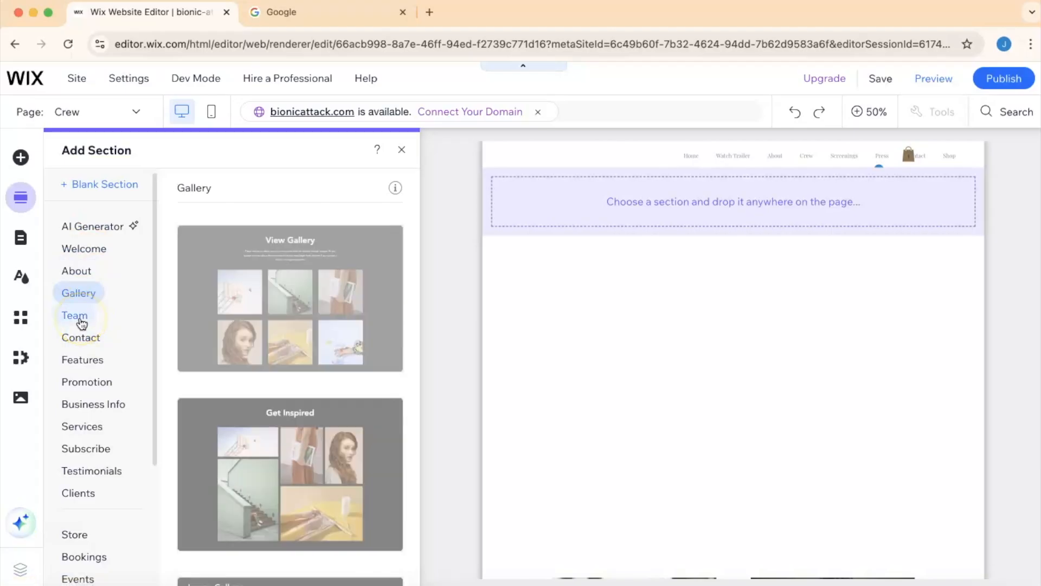
left_click(81, 320)
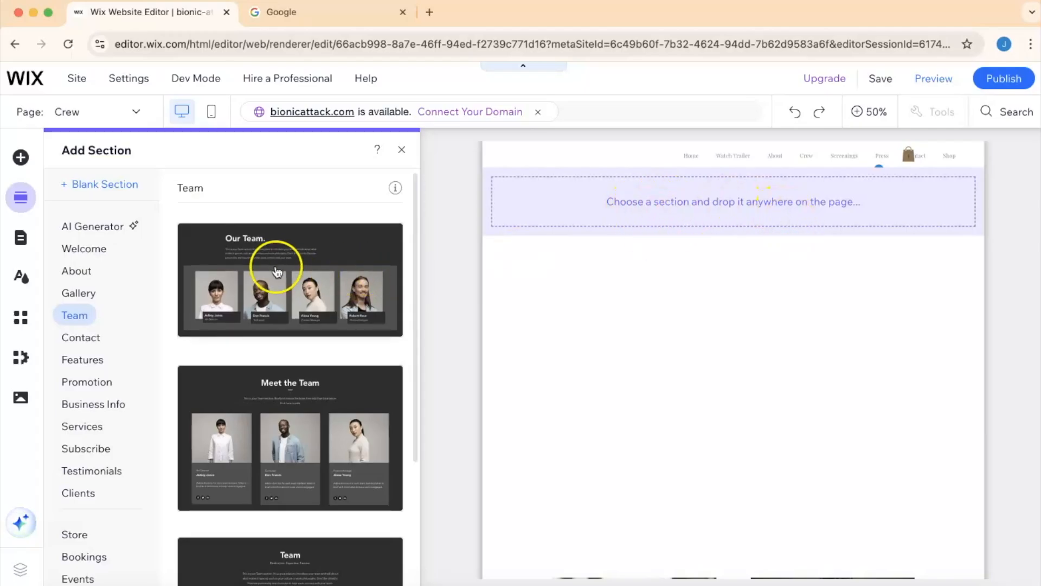
left_click_drag(256, 255, 667, 315)
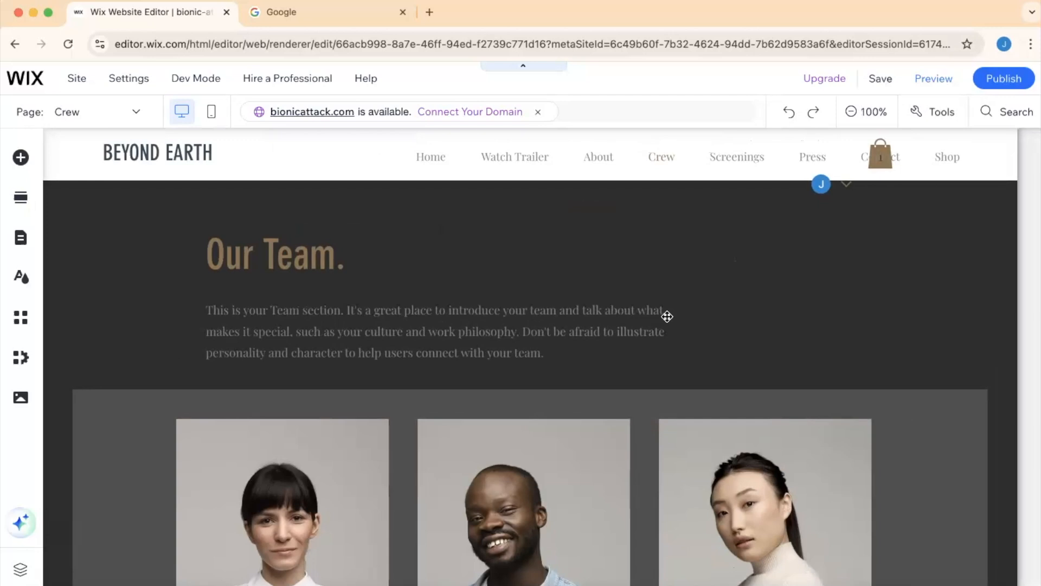
- Delete both portrait images in the second row of the crew section
scroll(667, 316, "down", 10)
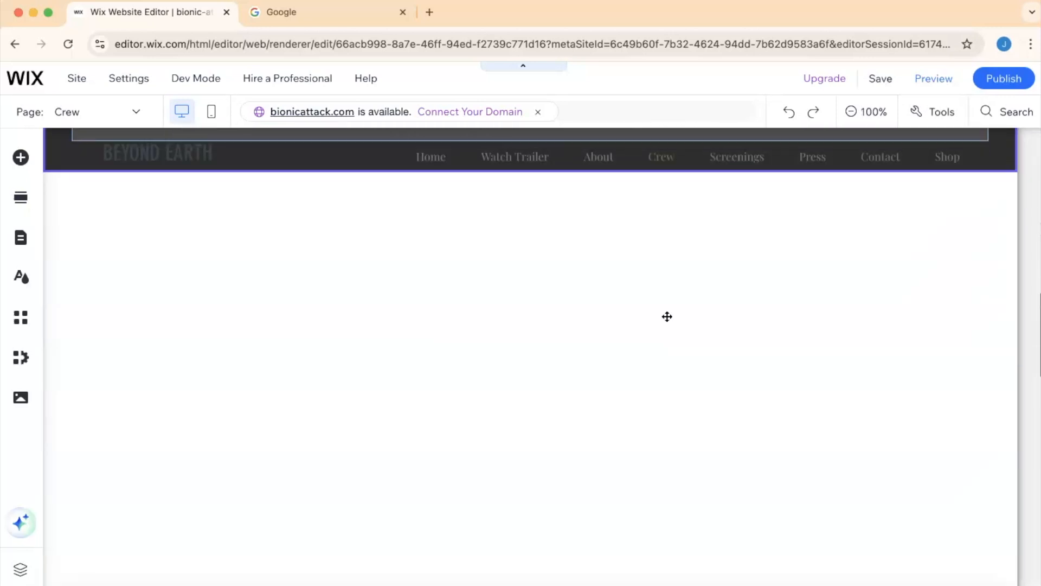
scroll(667, 316, "down", 12)
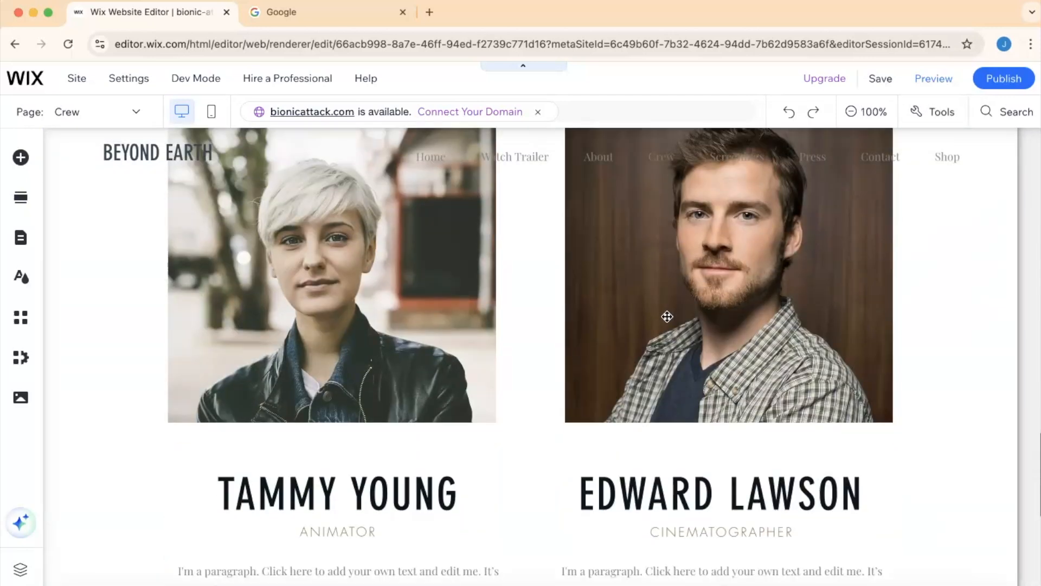
scroll(667, 317, "down", 3)
scroll(668, 314, "up", 4)
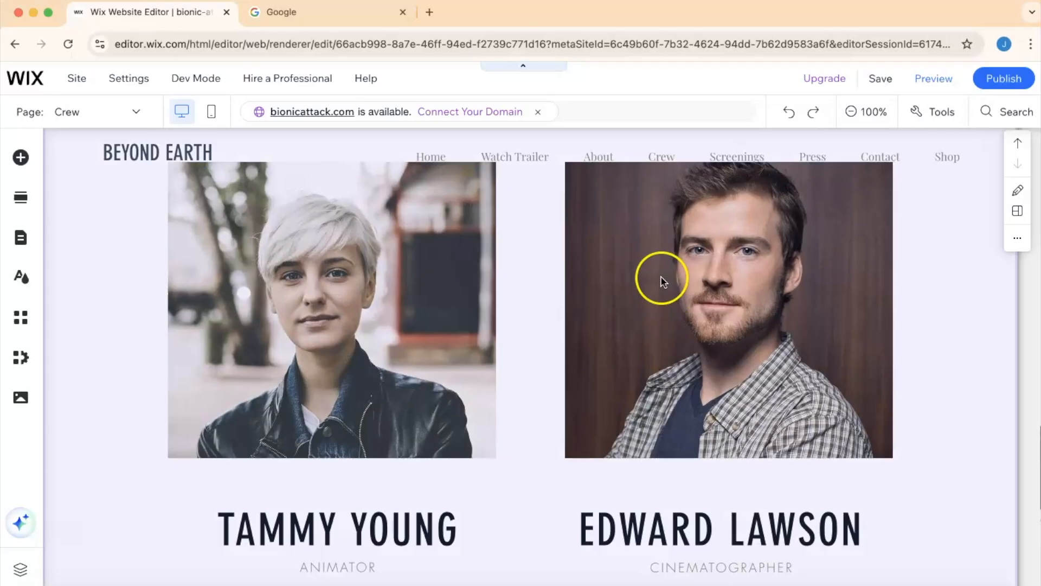
scroll(644, 339, "up", 3)
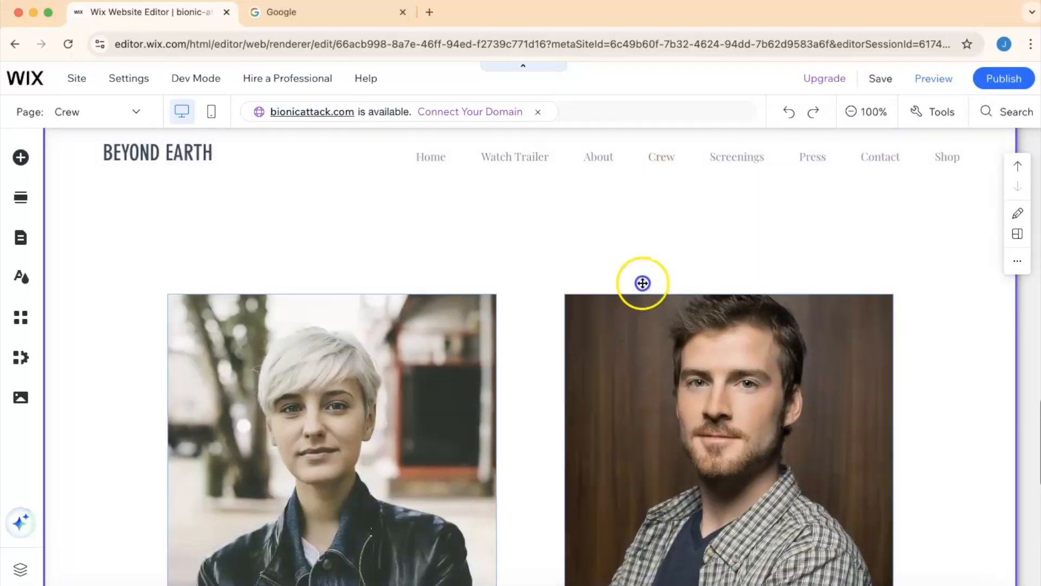
scroll(642, 275, "down", 10)
scroll(642, 275, "up", 12)
scroll(642, 275, "down", 8)
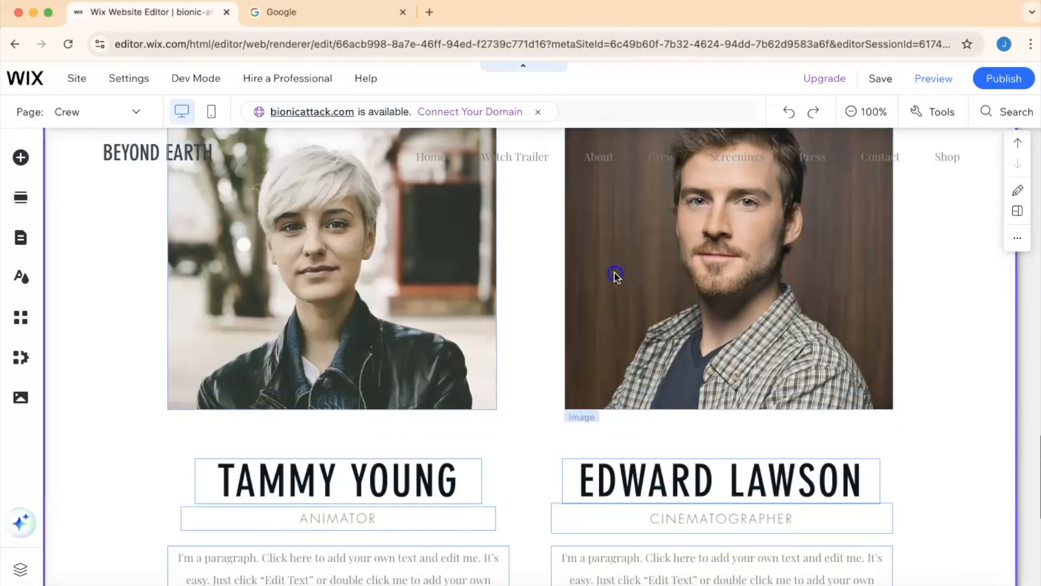
left_click(616, 275)
left_click(576, 274)
key("Delete")
left_click(414, 274)
key("Delete")
- Delete the Tammy Young and Edward Lawson names, their role labels and description paragraphs
left_click(372, 477)
key("Delete")
left_click(520, 465)
left_click(588, 480)
key("Delete")
left_click(597, 516)
key("Delete")
left_click(421, 521)
key("Delete")
left_click(428, 566)
key("Delete")
left_click(623, 570)
key("Delete")
left_click(593, 420)
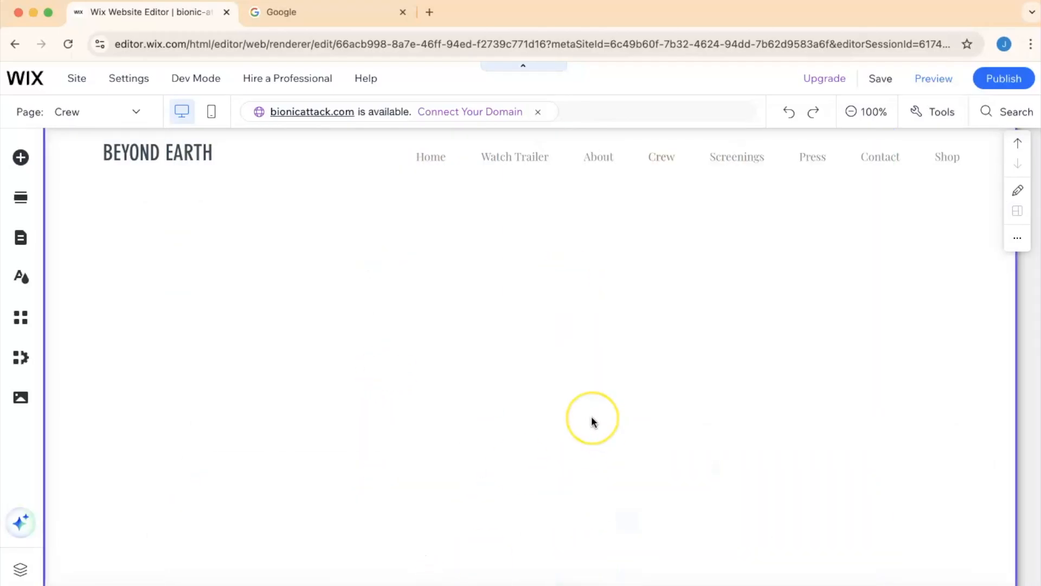
- Examine the new Our Team section and its repeater of team members
scroll(591, 415, "up", 15)
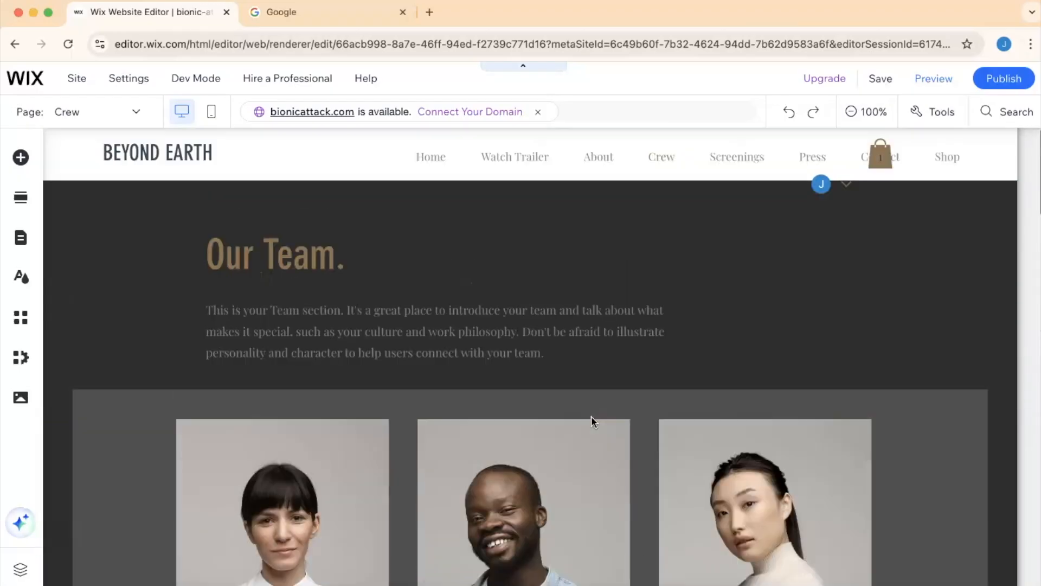
scroll(591, 416, "down", 3)
scroll(591, 415, "down", 1)
scroll(591, 415, "up", 2)
left_click(471, 372)
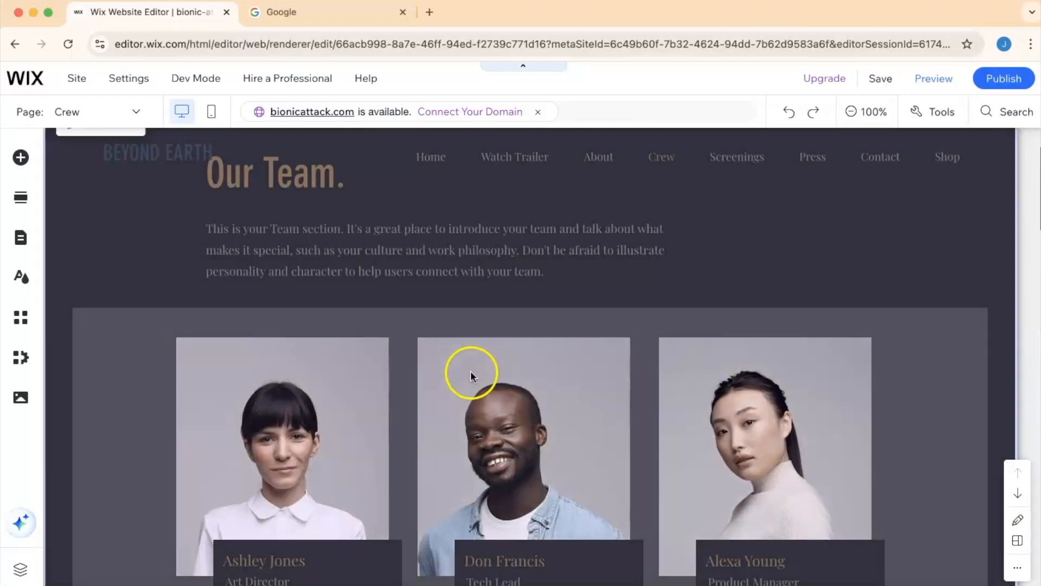
left_click(358, 409)
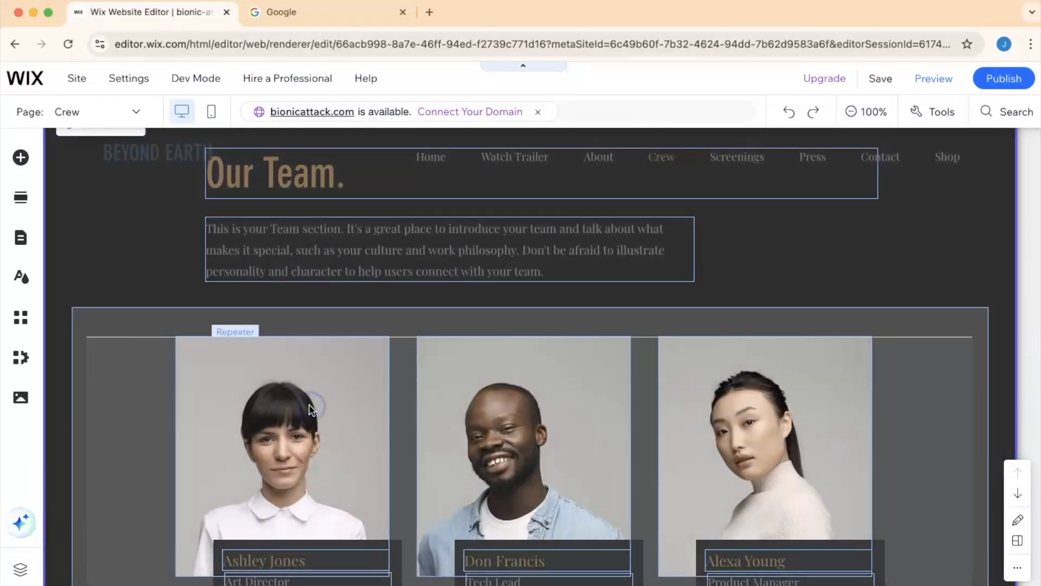
left_click(311, 410)
left_click(319, 366)
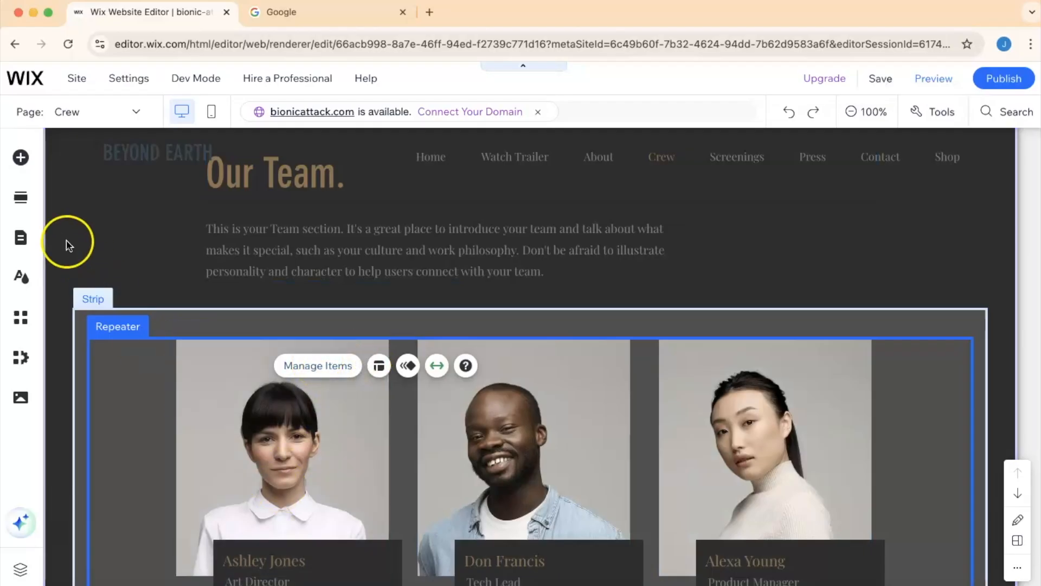
- Browse the Promotion, Services, Contact and Gallery section templates
left_click(20, 197)
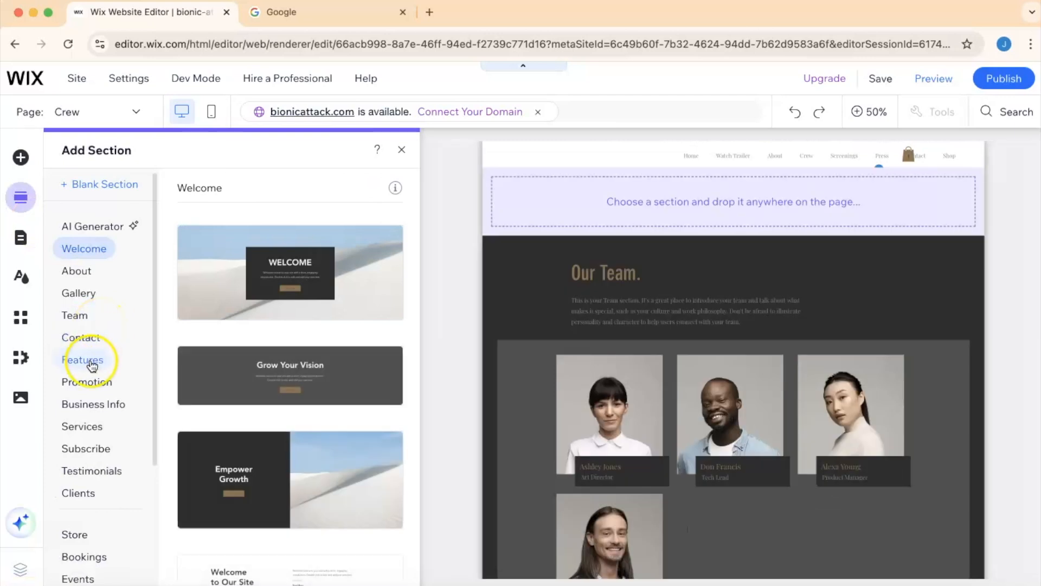
left_click(87, 383)
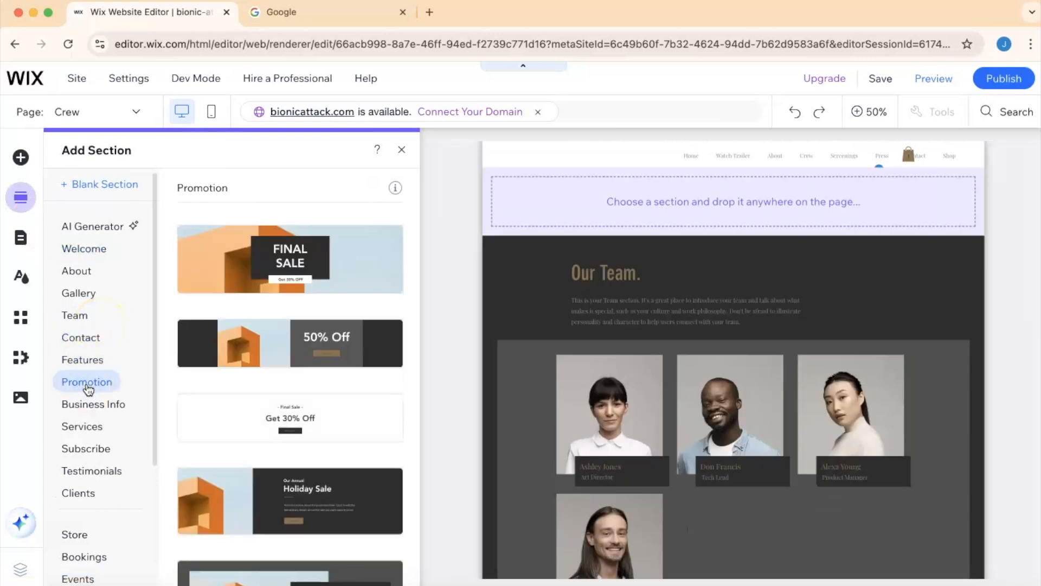
left_click(82, 426)
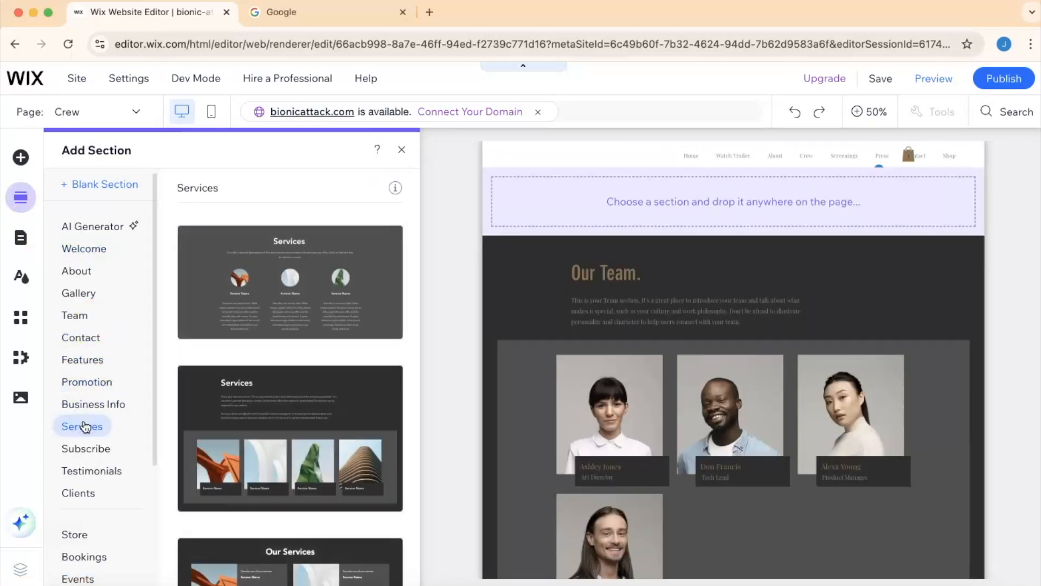
left_click(83, 338)
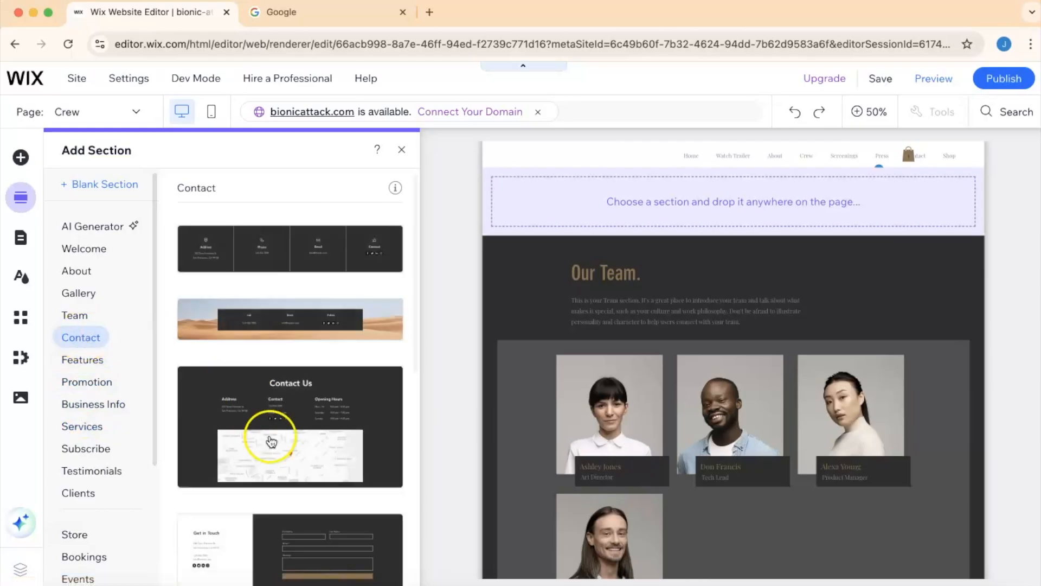
left_click(296, 401)
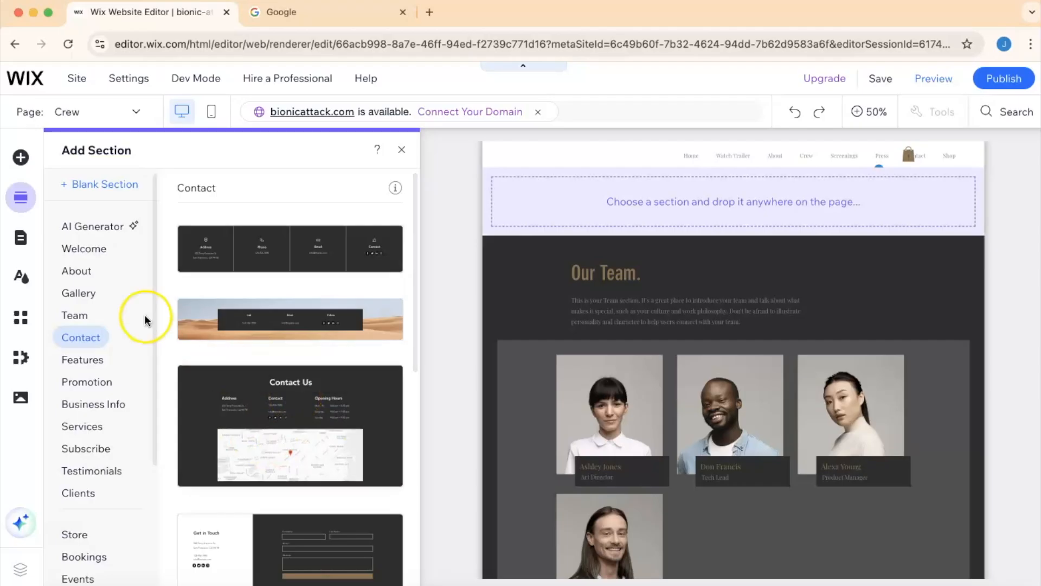
left_click(80, 294)
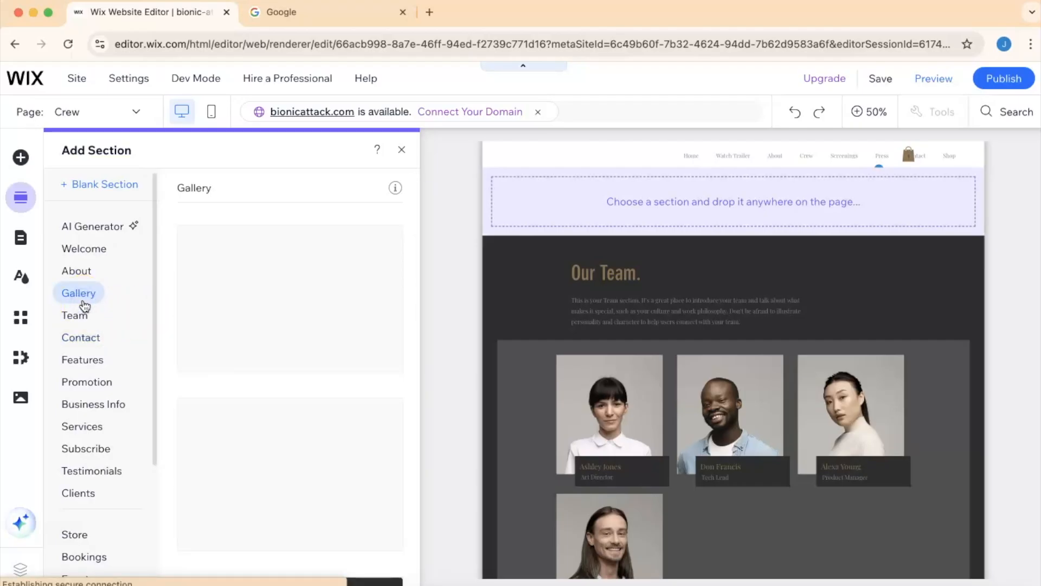
scroll(307, 397, "down", 6)
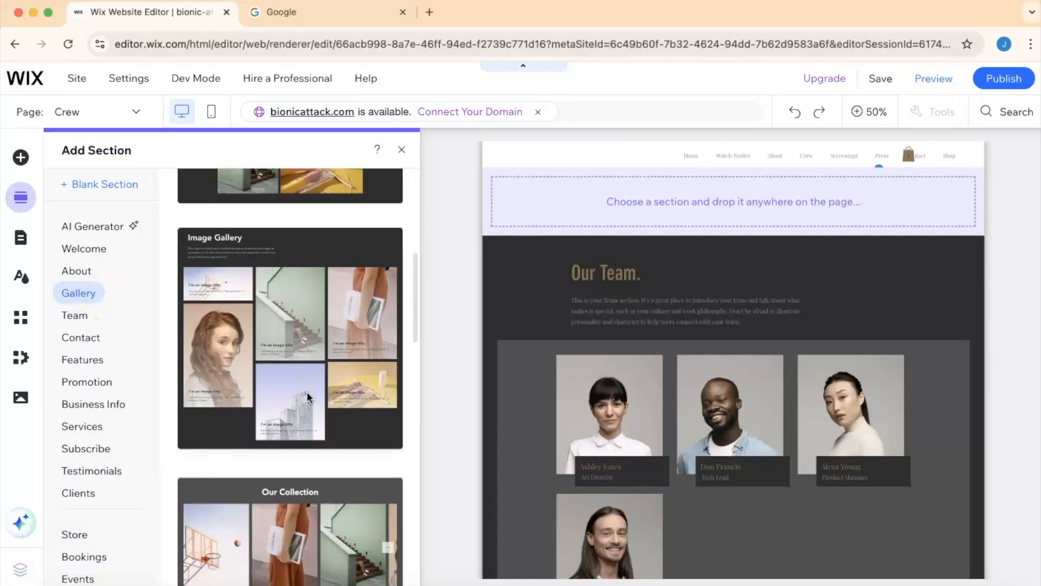
scroll(307, 397, "down", 5)
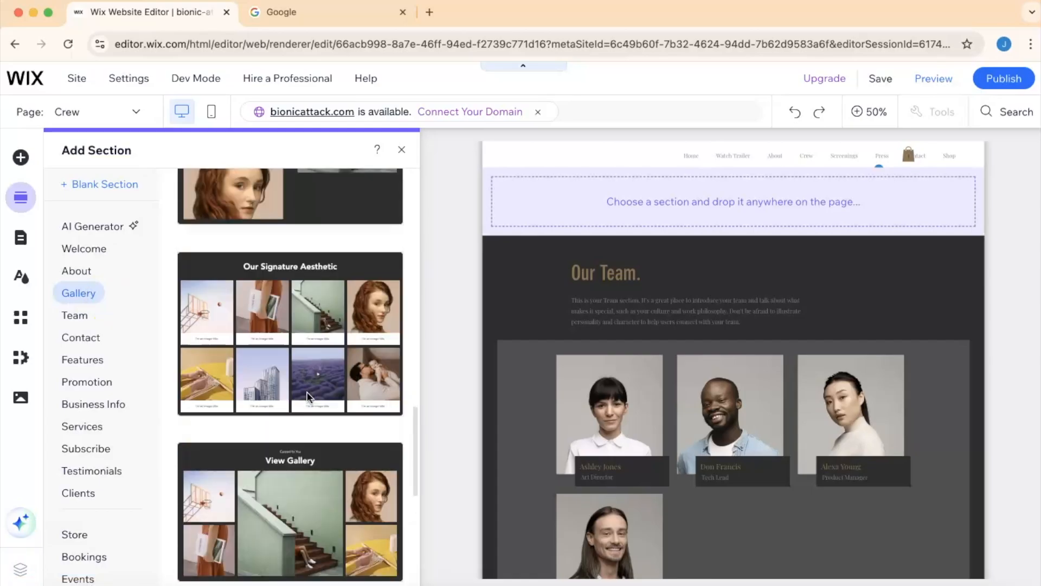
scroll(307, 396, "down", 2)
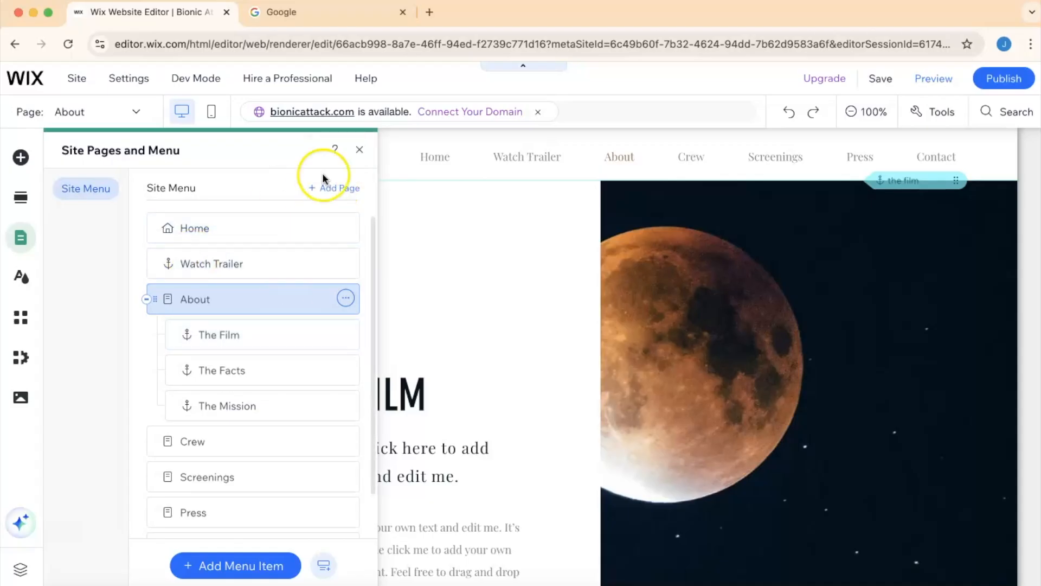
- Add an online store to the site by adding Wix Stores pages
left_click(334, 190)
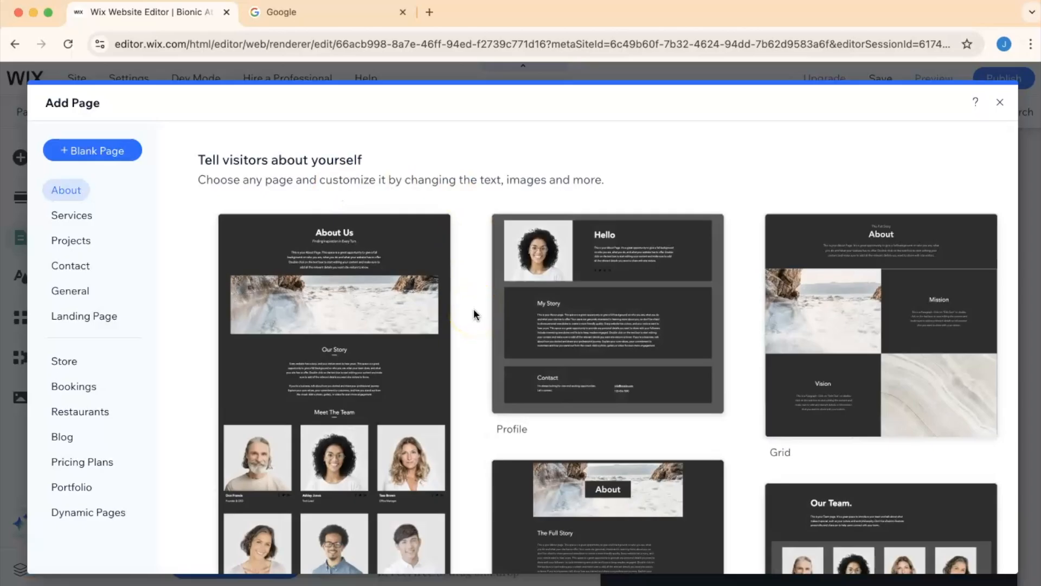
scroll(474, 314, "down", 15)
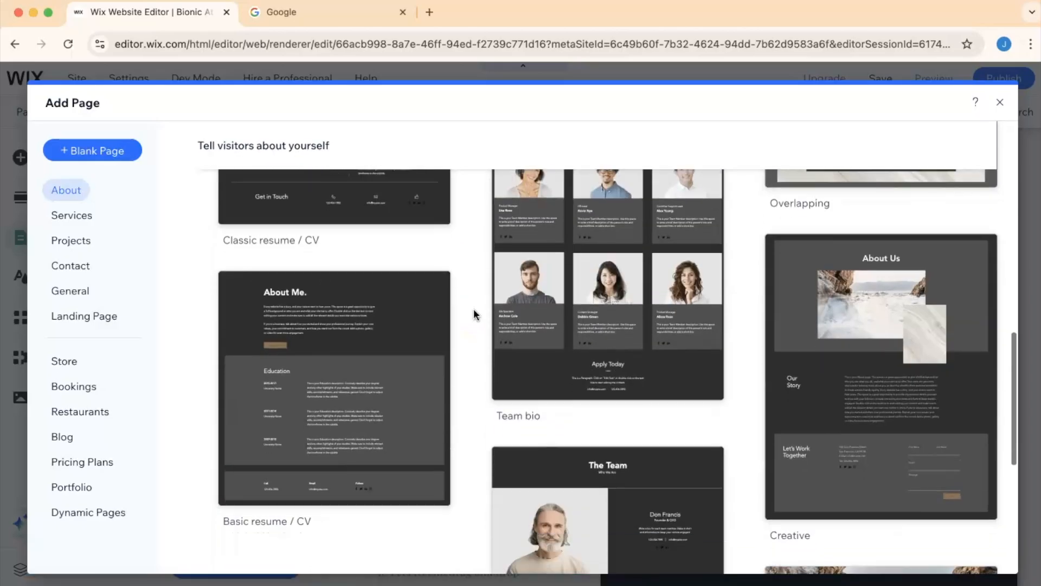
scroll(473, 315, "down", 6)
scroll(474, 314, "up", 20)
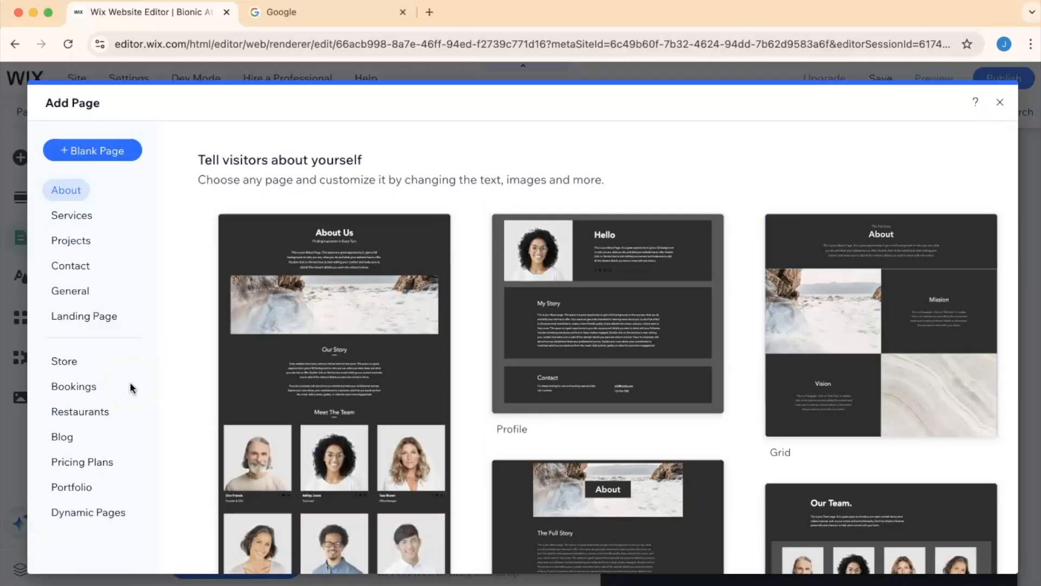
left_click(63, 362)
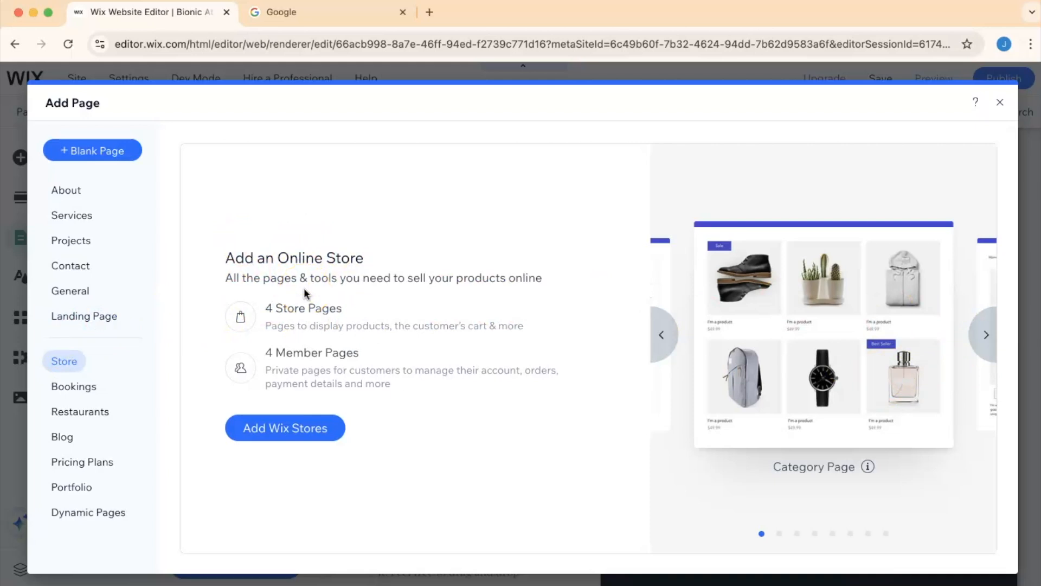
left_click(278, 430)
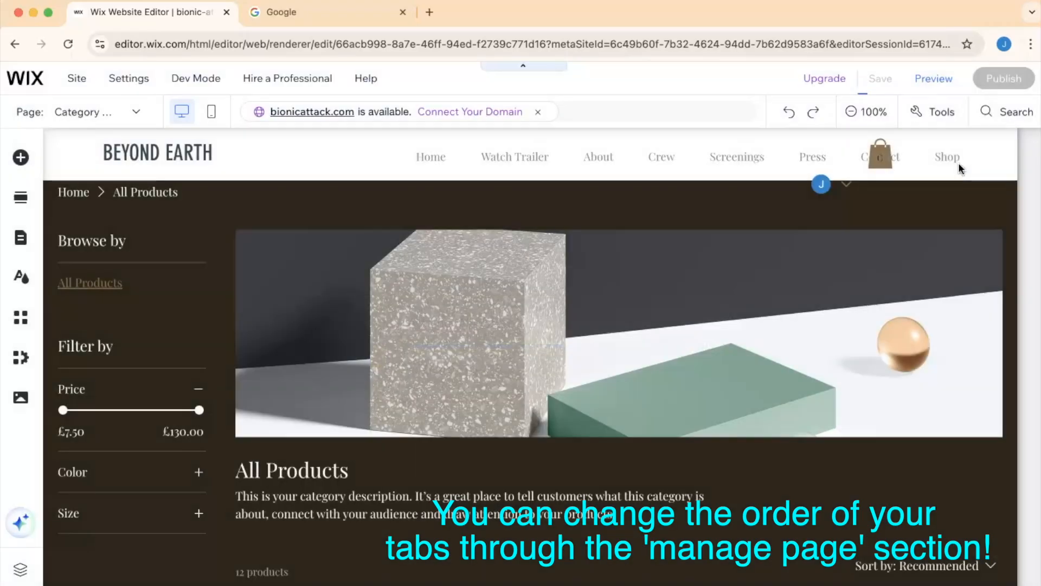
left_click(675, 320)
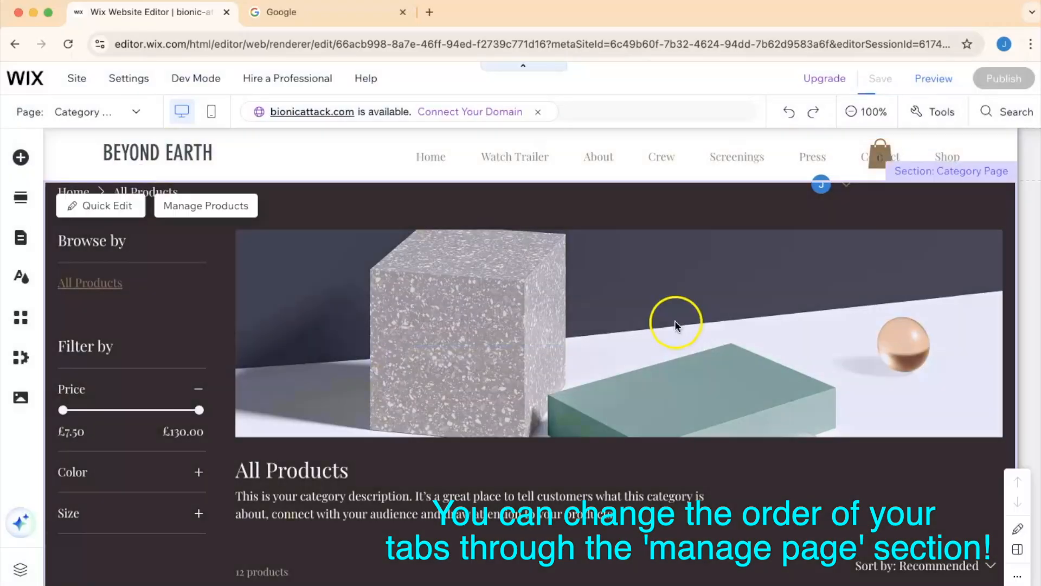
- Scroll through the new store category page's product grid
scroll(578, 391, "down", 8)
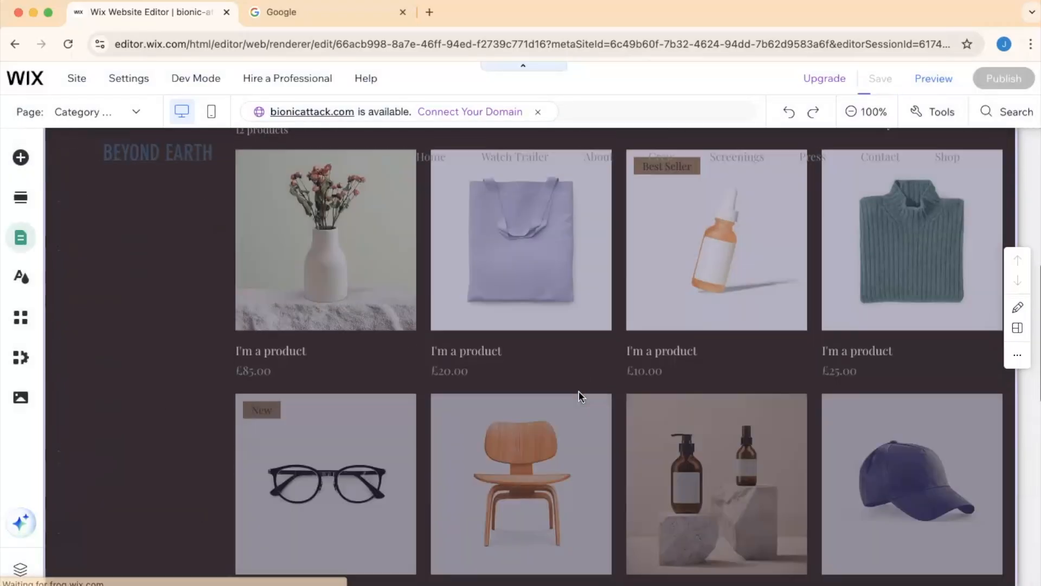
scroll(578, 392, "up", 8)
scroll(577, 395, "down", 6)
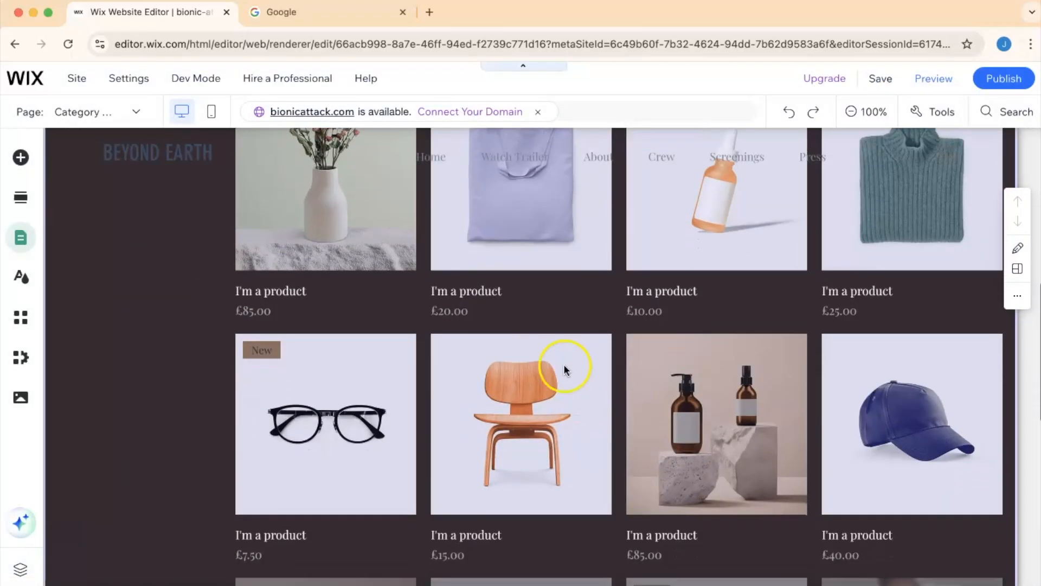
scroll(546, 337, "up", 6)
scroll(548, 339, "down", 5)
scroll(465, 270, "up", 2)
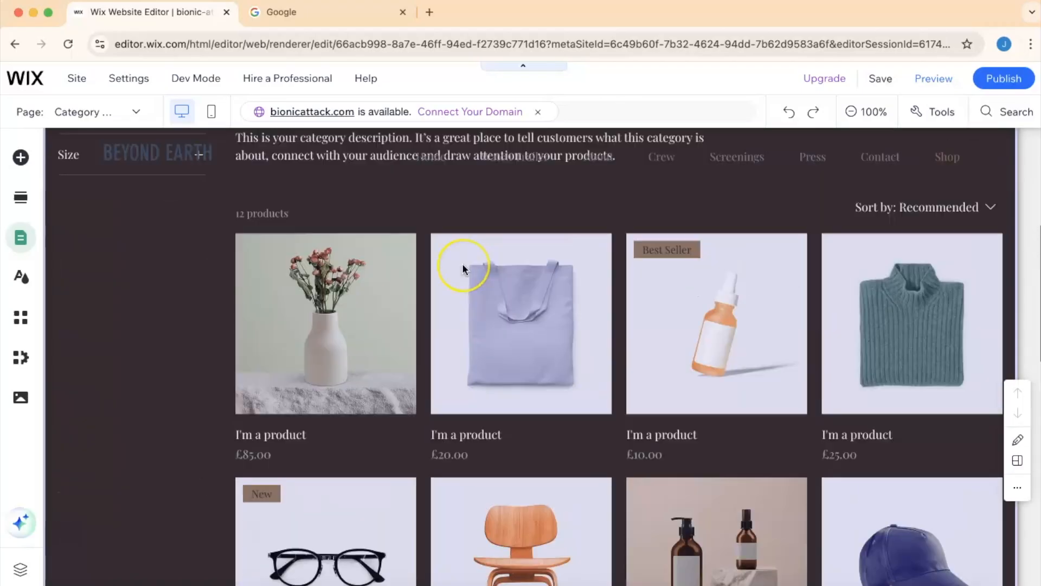
scroll(465, 270, "down", 9)
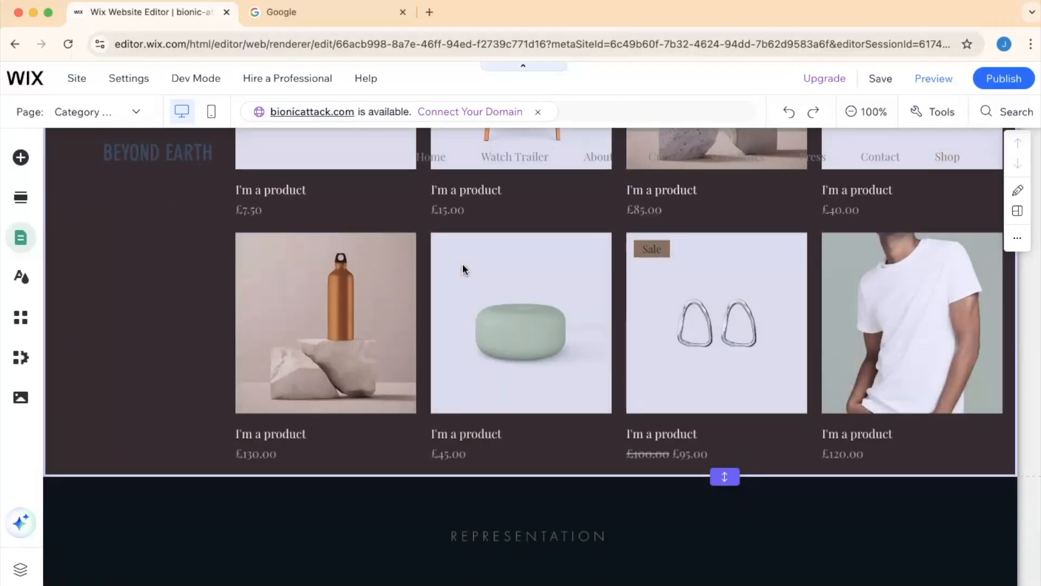
- Inspect the category page's All Products heading and description in the store section
scroll(465, 270, "down", 4)
scroll(465, 269, "up", 15)
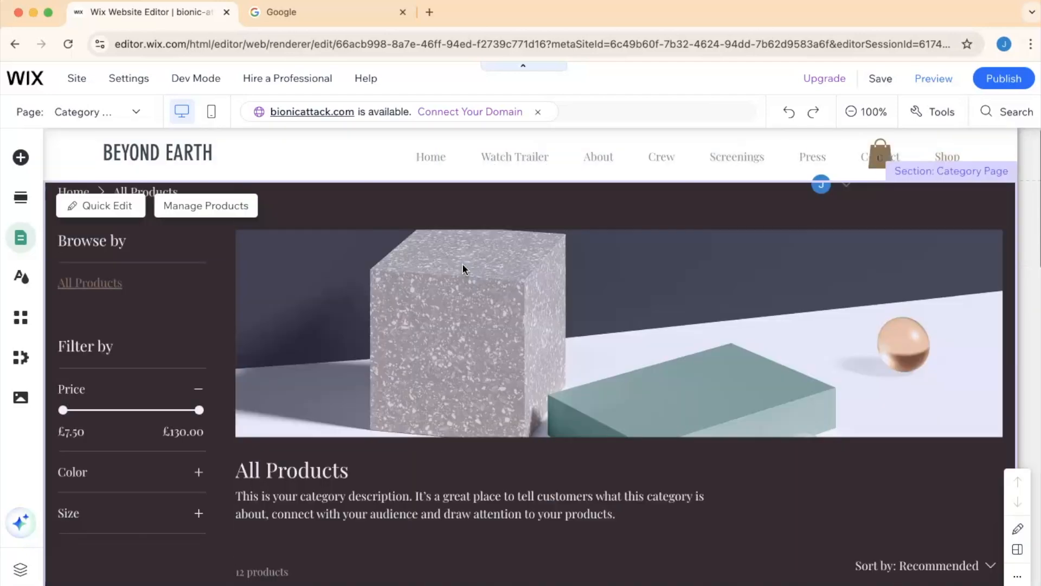
scroll(463, 265, "down", 2)
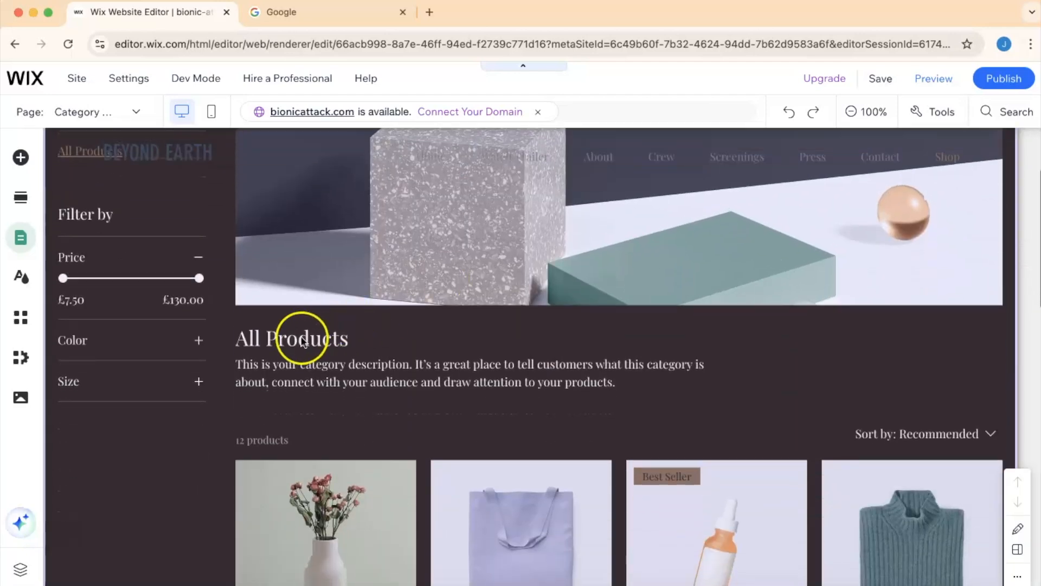
left_click(296, 343)
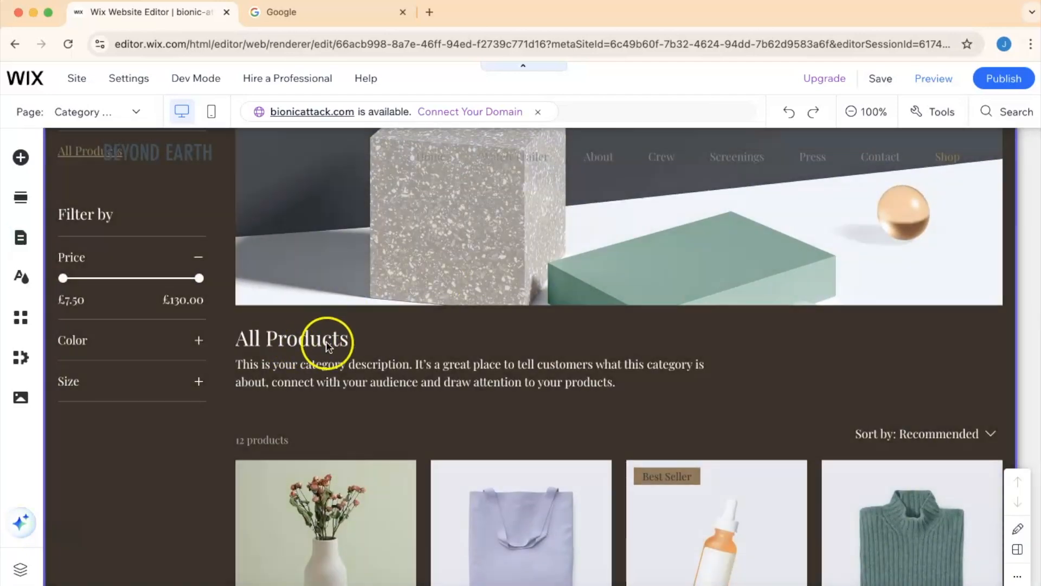
left_click(293, 345)
left_click(292, 340)
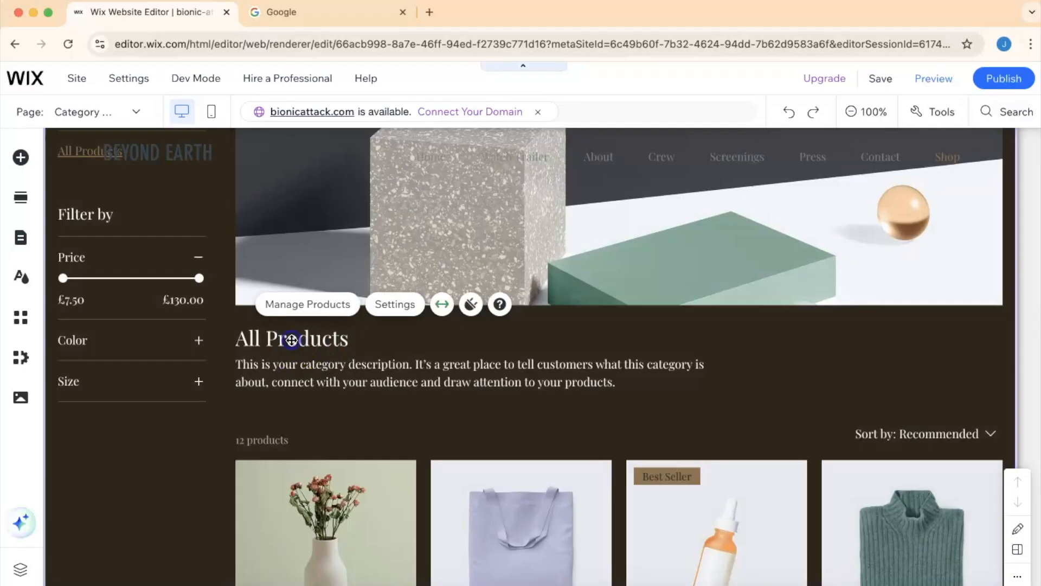
double_click(300, 376)
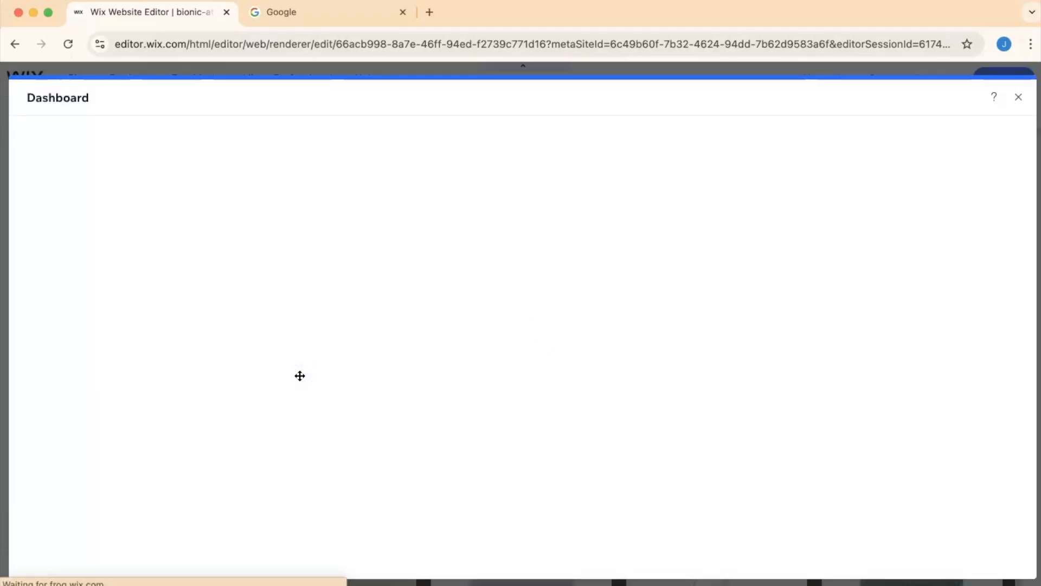
left_click(1019, 97)
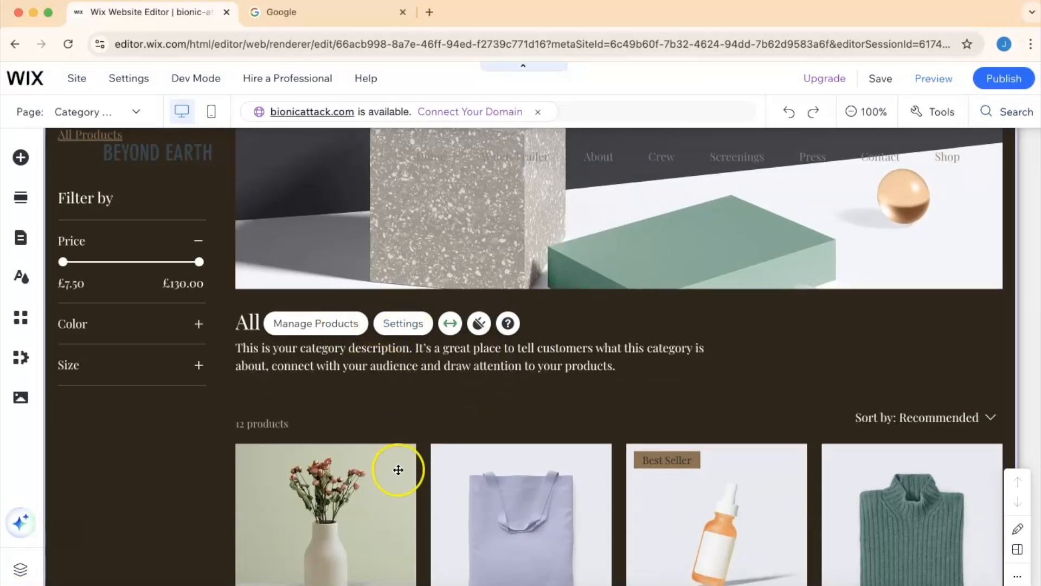
- Open the store's product management dashboard from the category page and dismiss the product-type tip
scroll(399, 470, "up", 2)
scroll(398, 470, "down", 7)
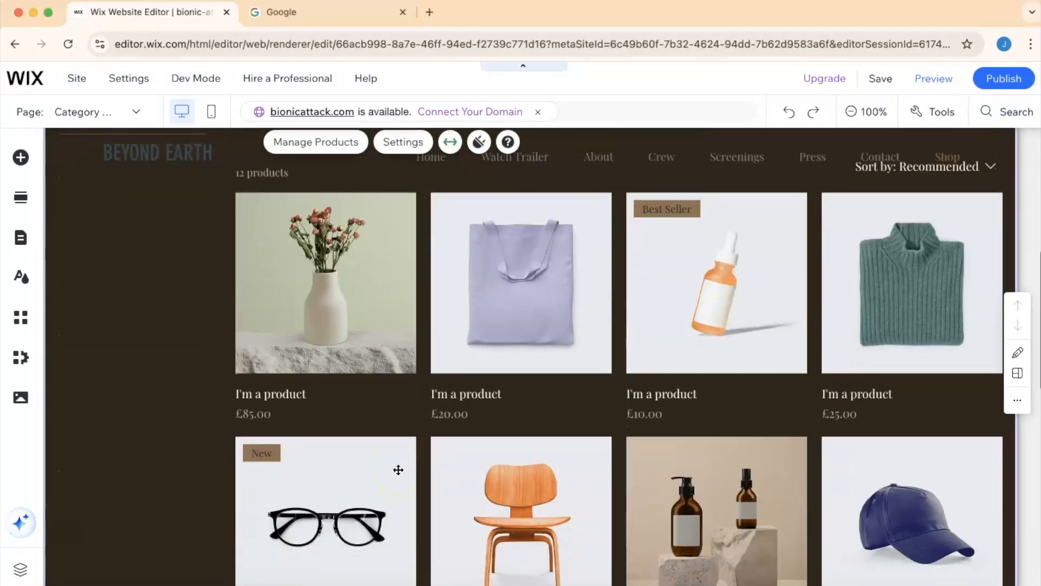
scroll(398, 470, "down", 2)
scroll(398, 470, "down", 7)
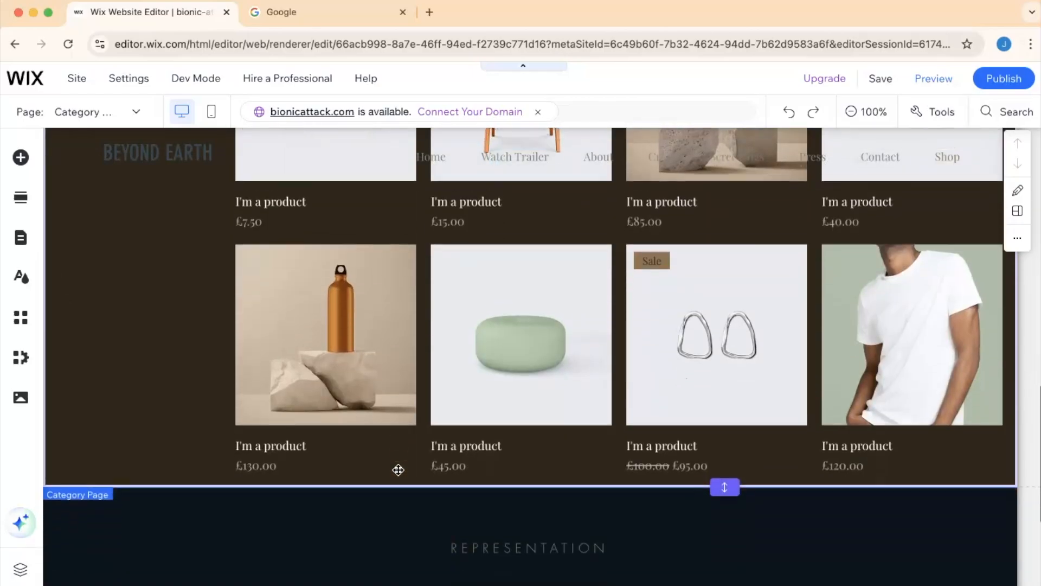
left_click(412, 471)
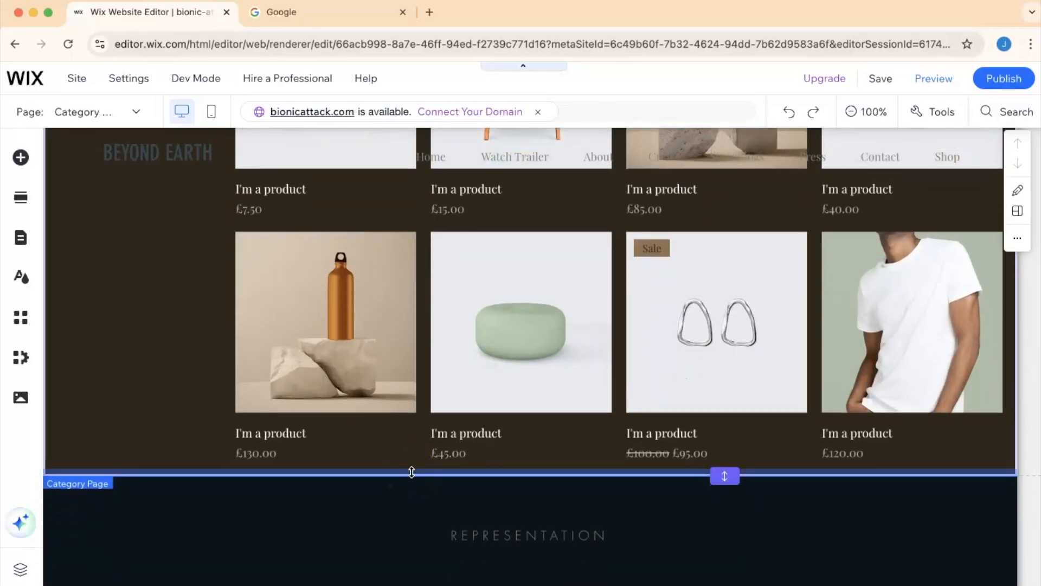
left_click(435, 367)
scroll(435, 367, "down", 4)
scroll(434, 367, "up", 12)
scroll(434, 369, "up", 3)
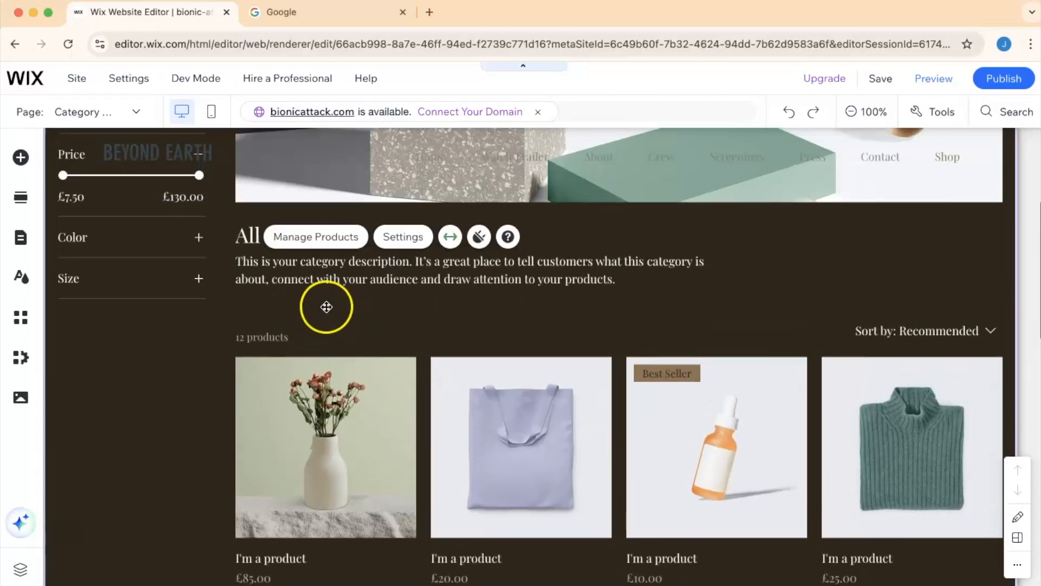
left_click(321, 239)
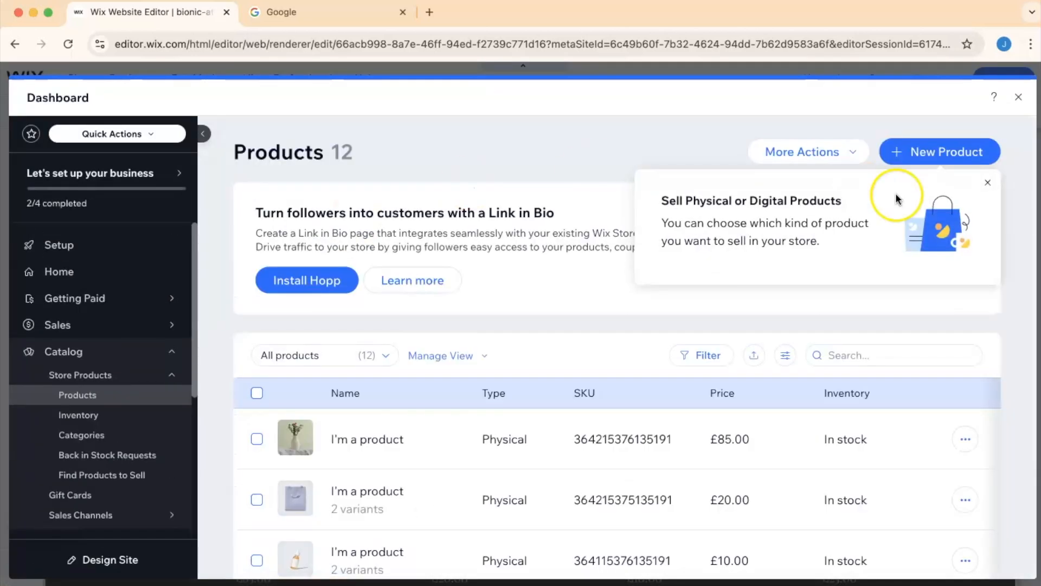
left_click(989, 184)
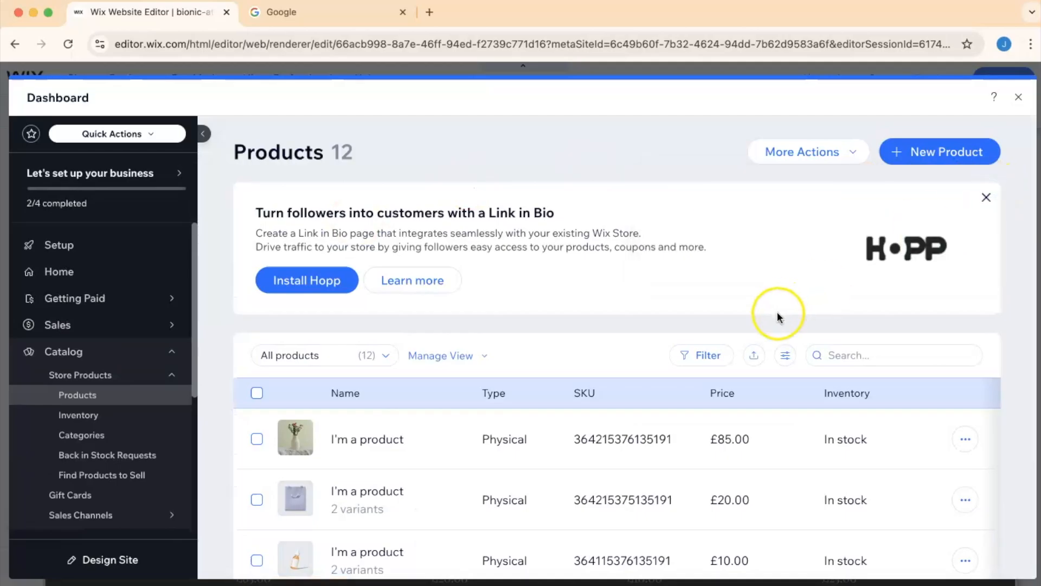
- Select the eight products from the glasses onward in the product list
scroll(772, 324, "down", 5)
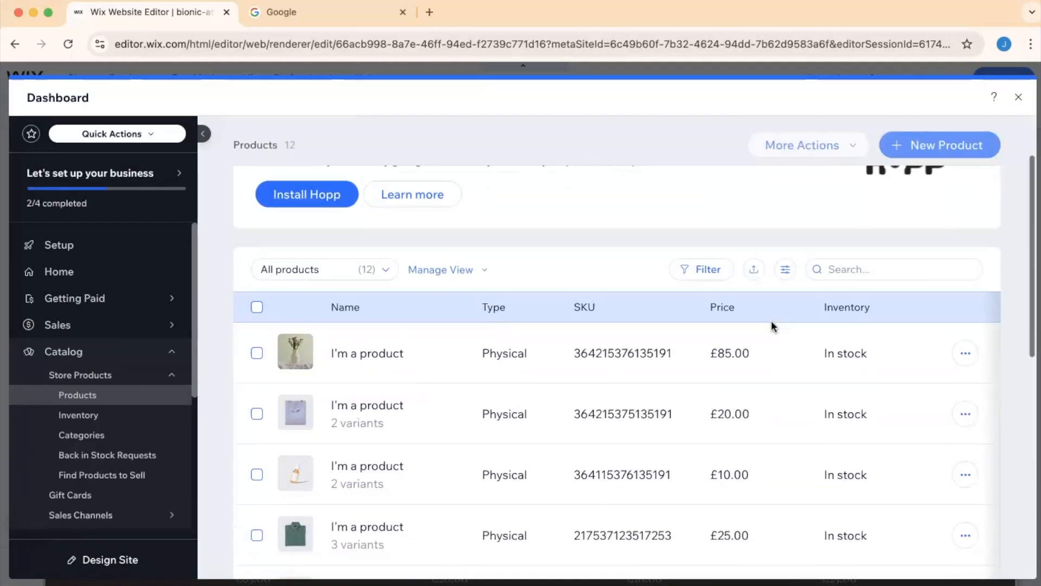
scroll(773, 326, "up", 1)
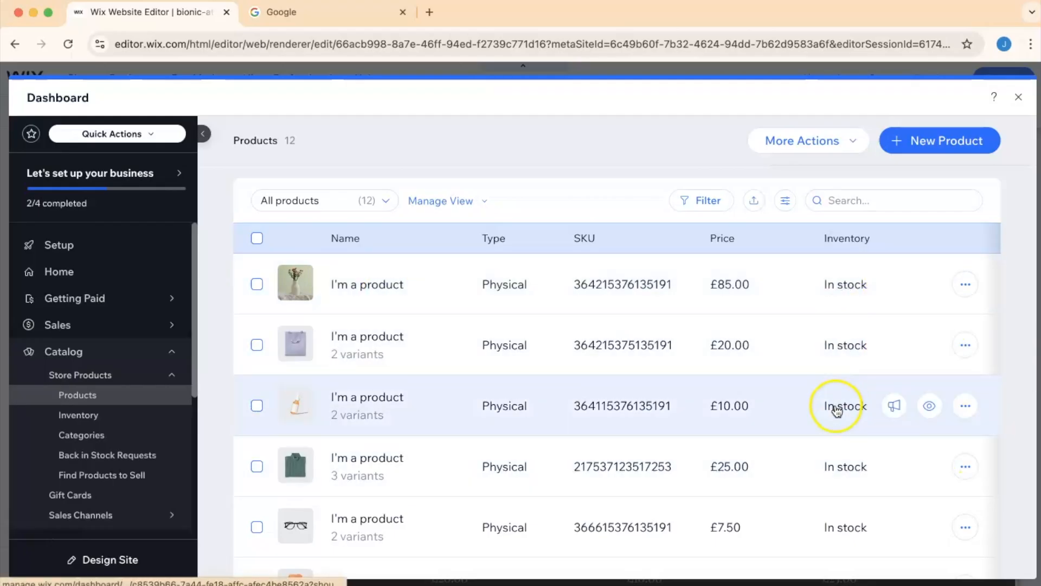
scroll(832, 475, "up", 2)
scroll(832, 475, "down", 3)
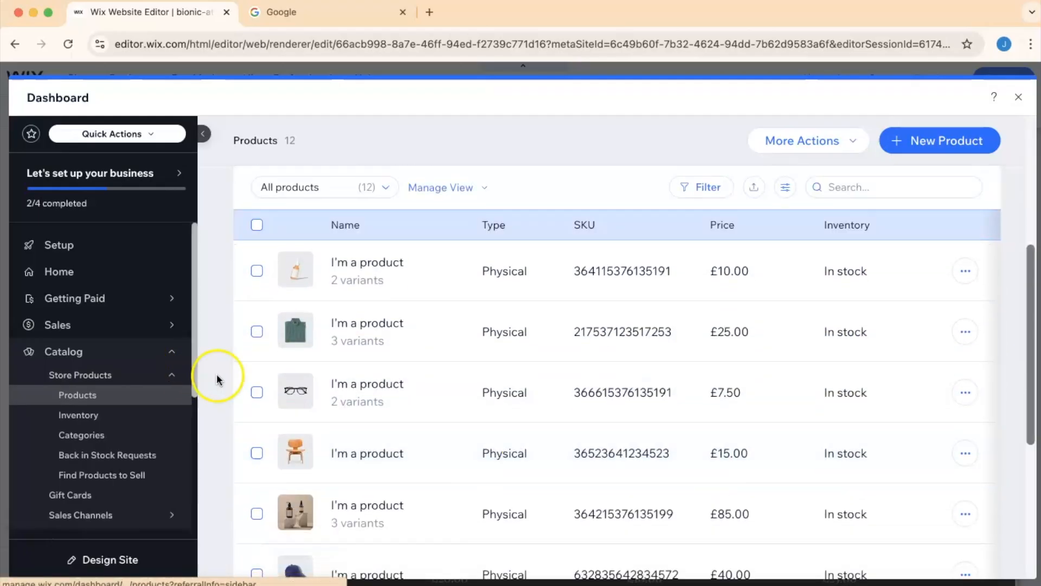
left_click(256, 392)
left_click(258, 455)
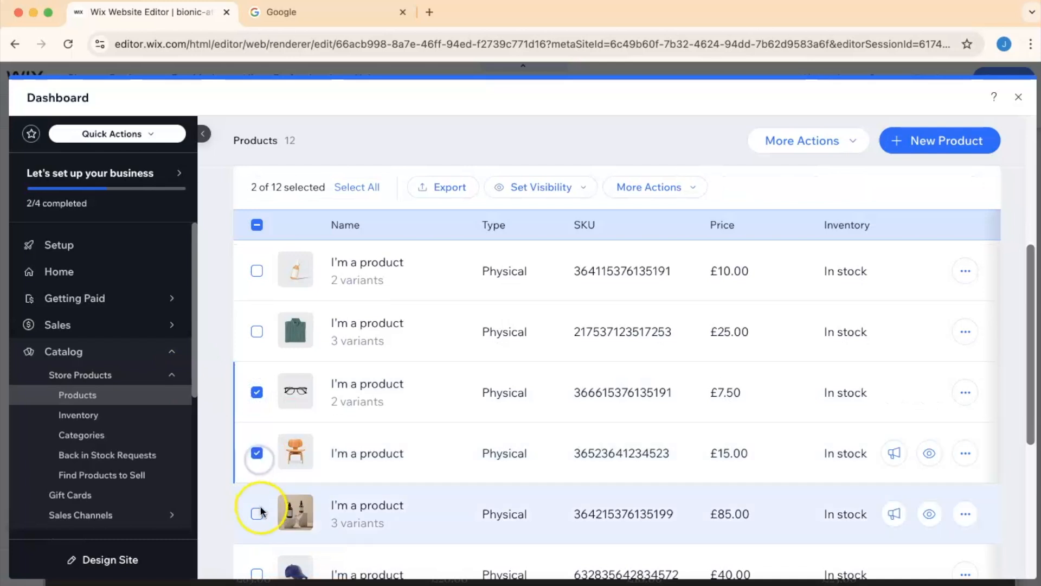
left_click(258, 512)
scroll(260, 514, "down", 2)
left_click(258, 495)
left_click(261, 537)
scroll(261, 534, "down", 2)
left_click(258, 480)
scroll(258, 478, "down", 2)
left_click(258, 454)
left_click(257, 514)
- Delete the eight selected products from the store
left_click(966, 514)
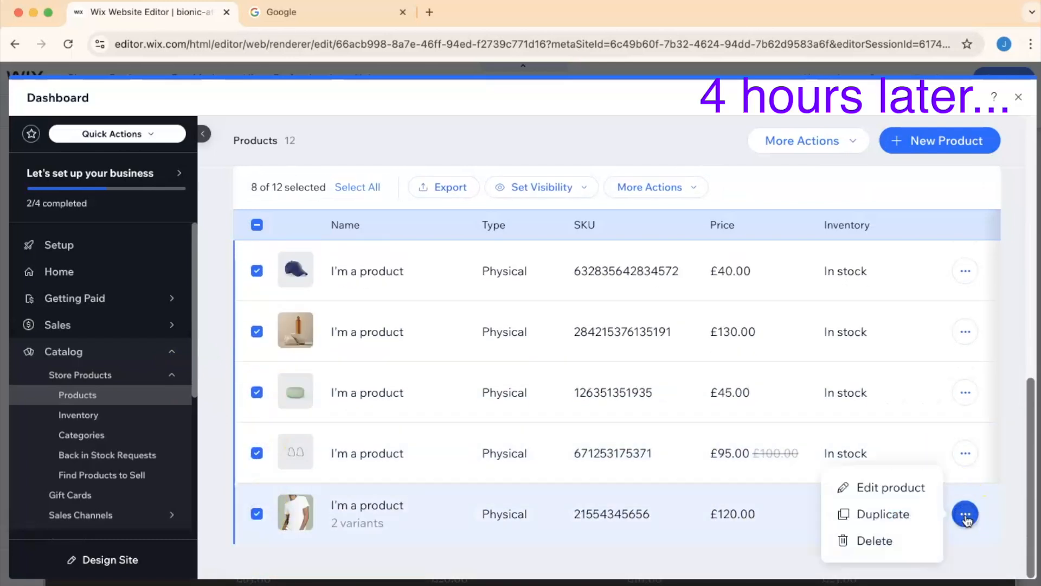
left_click(875, 540)
left_click(689, 430)
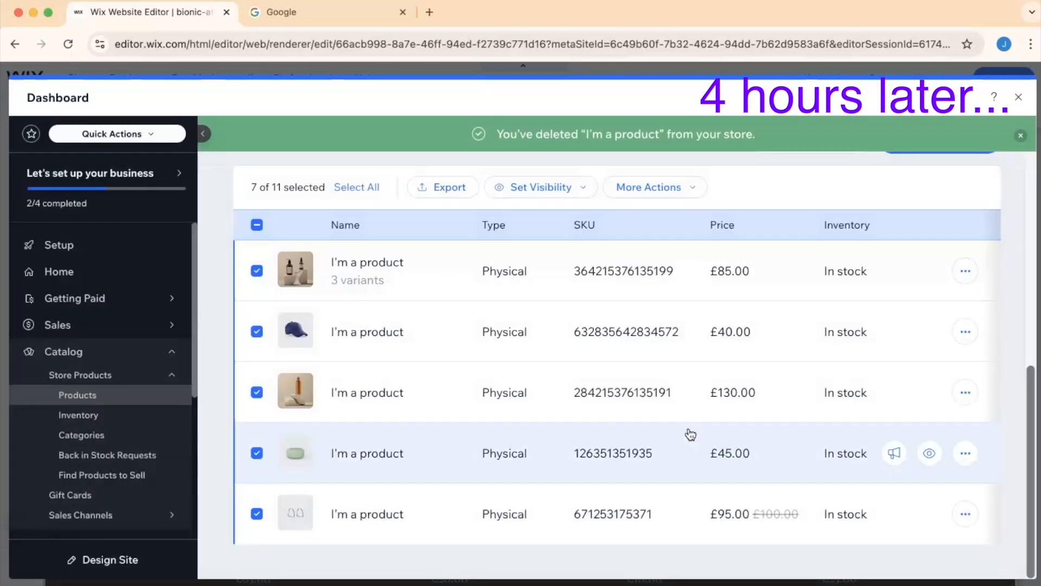
scroll(695, 424, "up", 4)
left_click(966, 348)
left_click(895, 390)
left_click(698, 429)
left_click(966, 362)
left_click(895, 385)
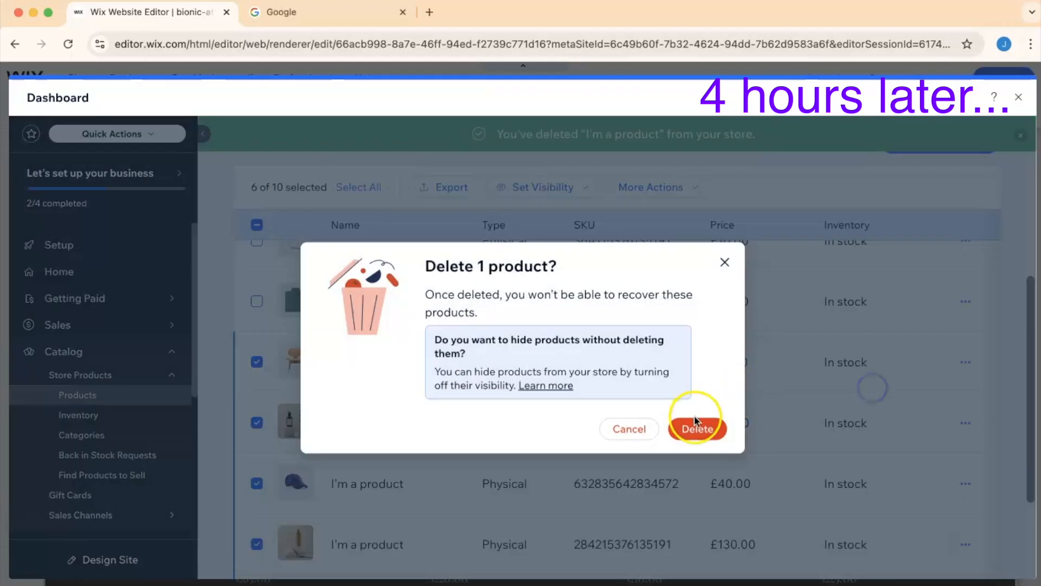
left_click(697, 427)
left_click(966, 362)
left_click(886, 365)
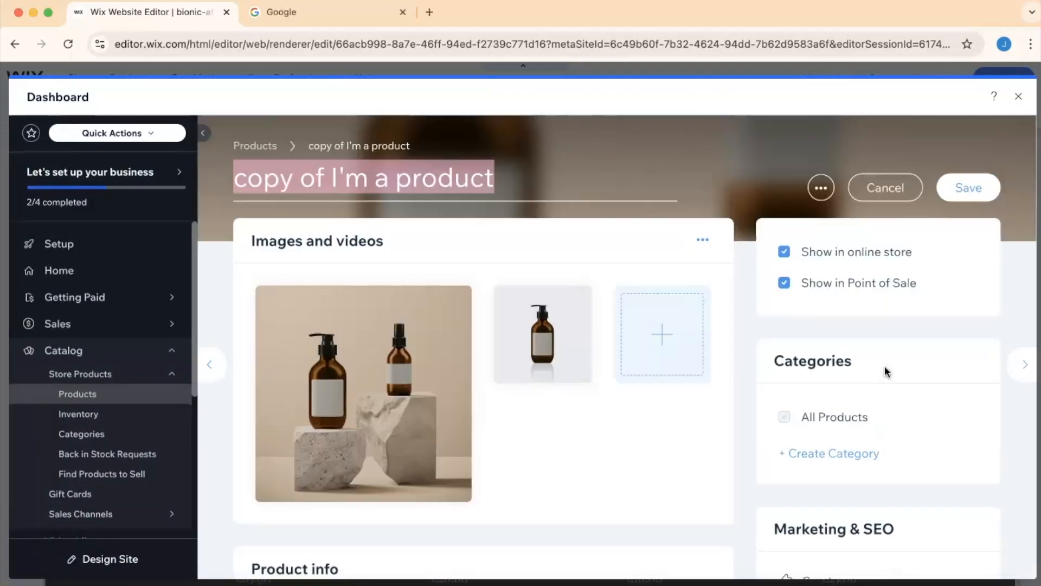
left_click(886, 188)
- Open the £85 vase product for editing
scroll(910, 394, "down", 1)
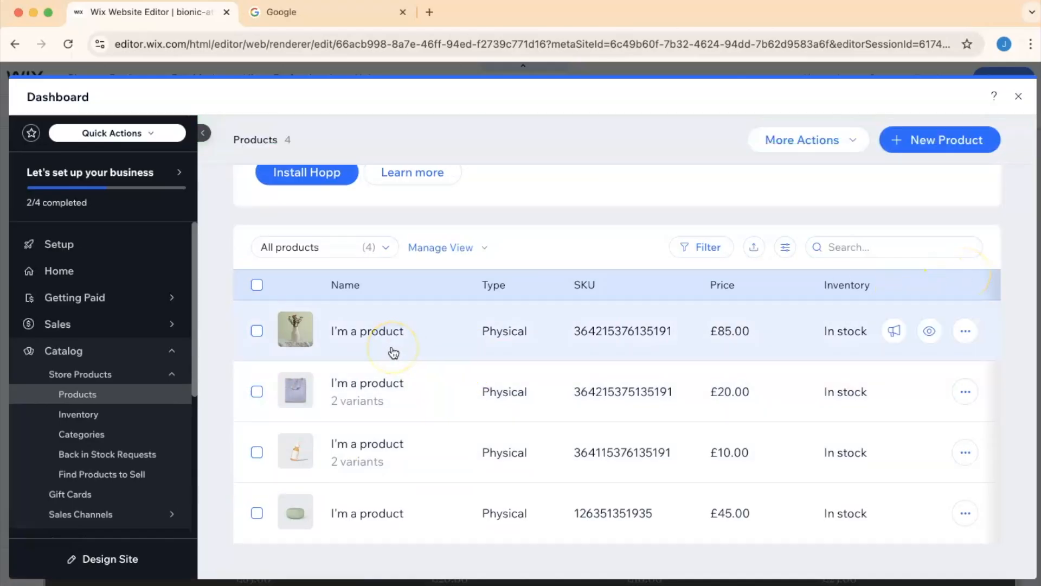
left_click(965, 330)
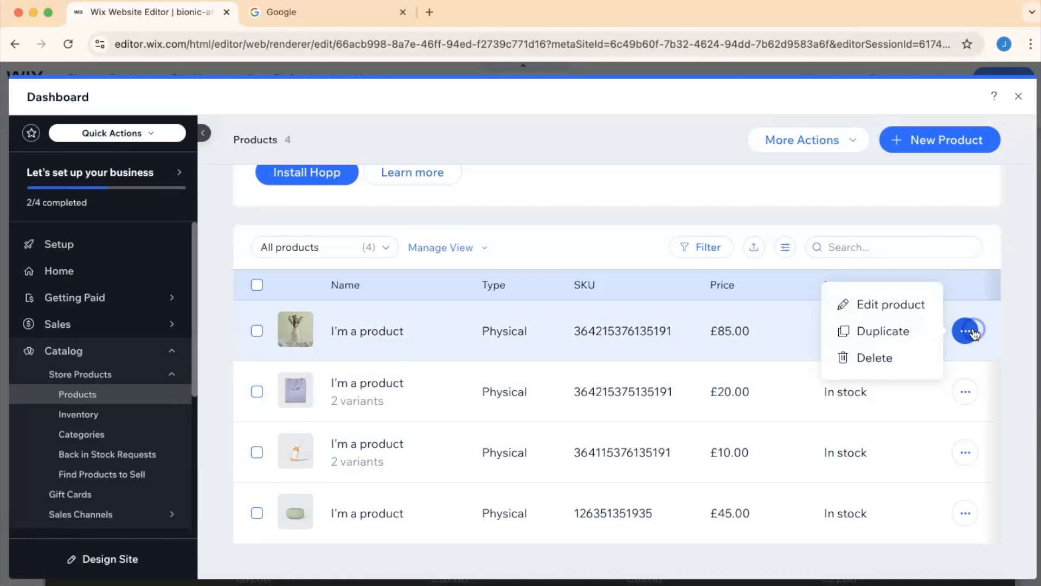
left_click(884, 303)
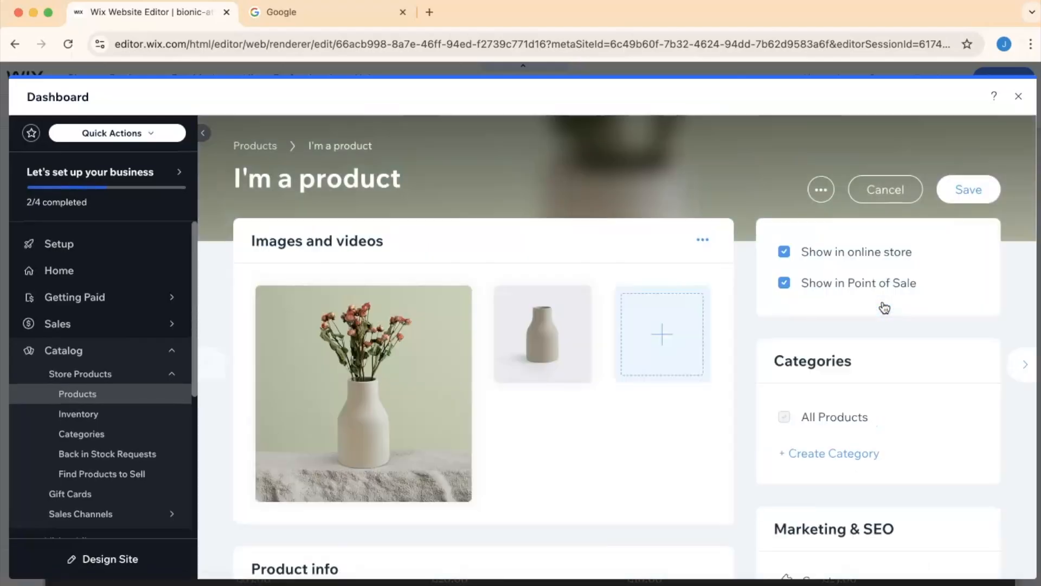
mouse_move(432, 417)
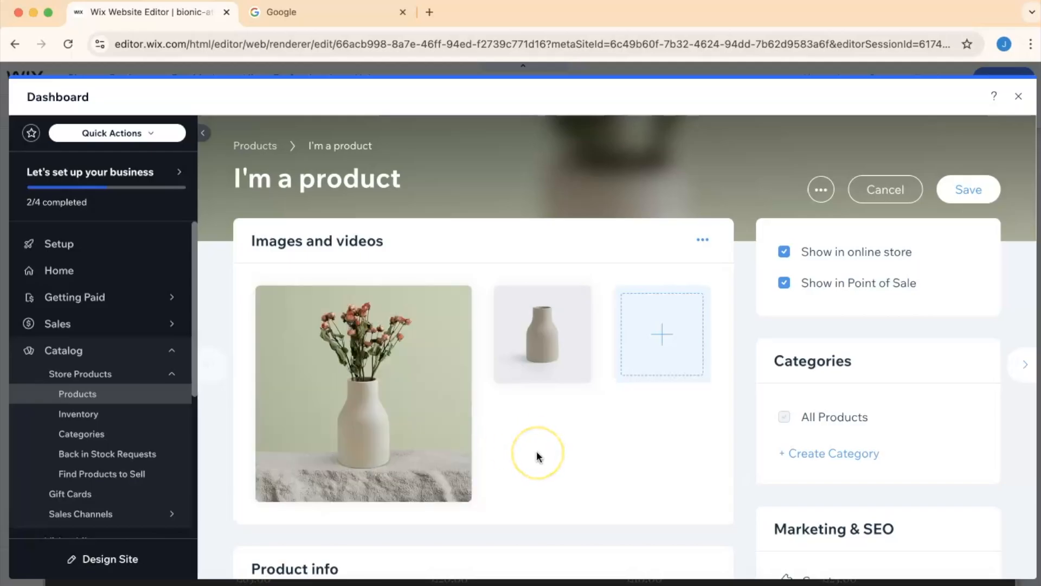
scroll(536, 450, "down", 6)
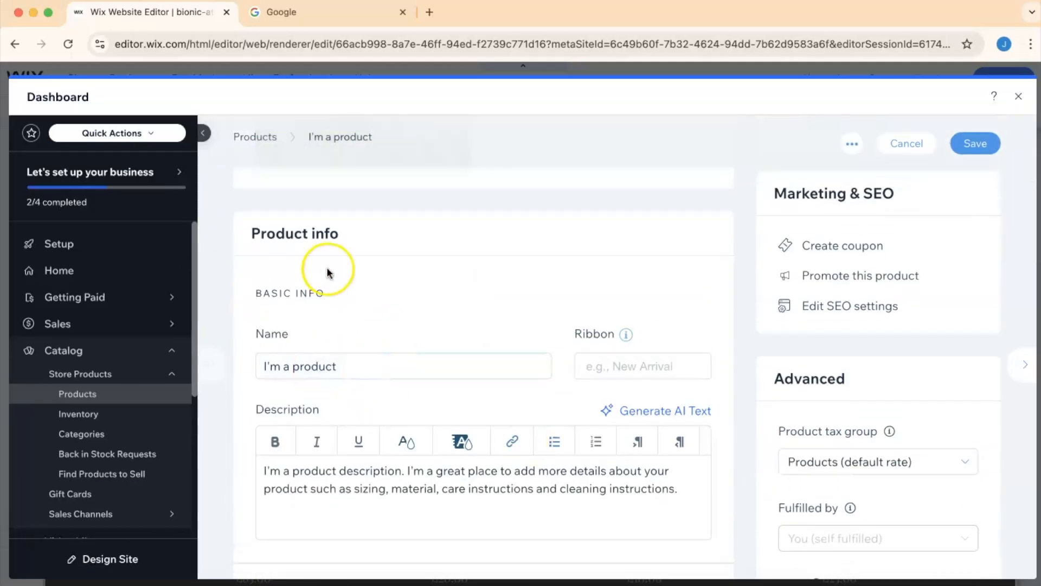
scroll(350, 310, "down", 10)
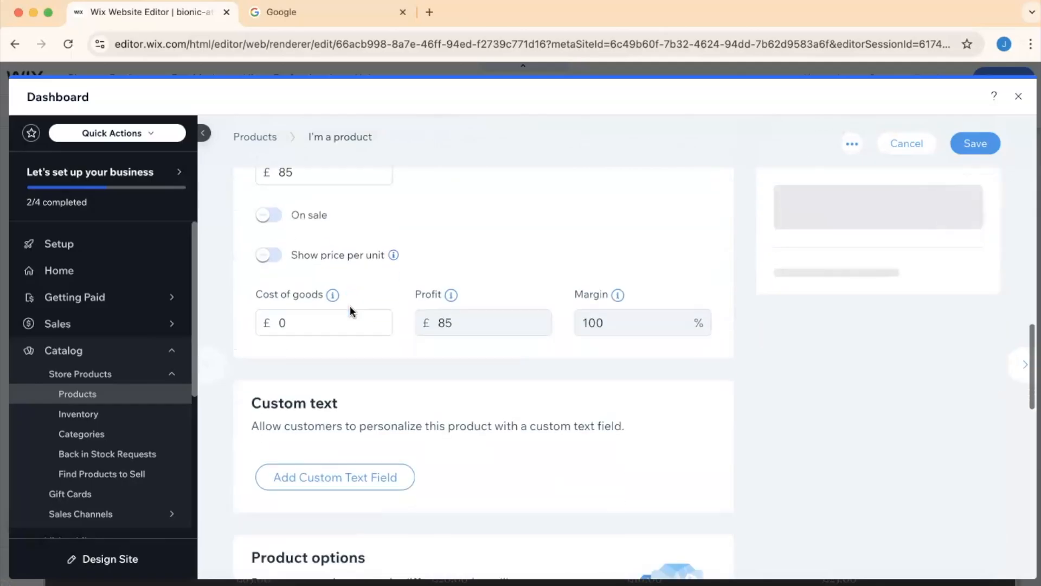
scroll(350, 311, "up", 12)
scroll(350, 312, "up", 3)
- Rename the product to Mug and describe it as: A fantastic, dishwasher safe mug that promotes the upcoming Sci Fi film "BIONIC ATTACK DOOM"
left_click_drag(326, 369, 169, 366)
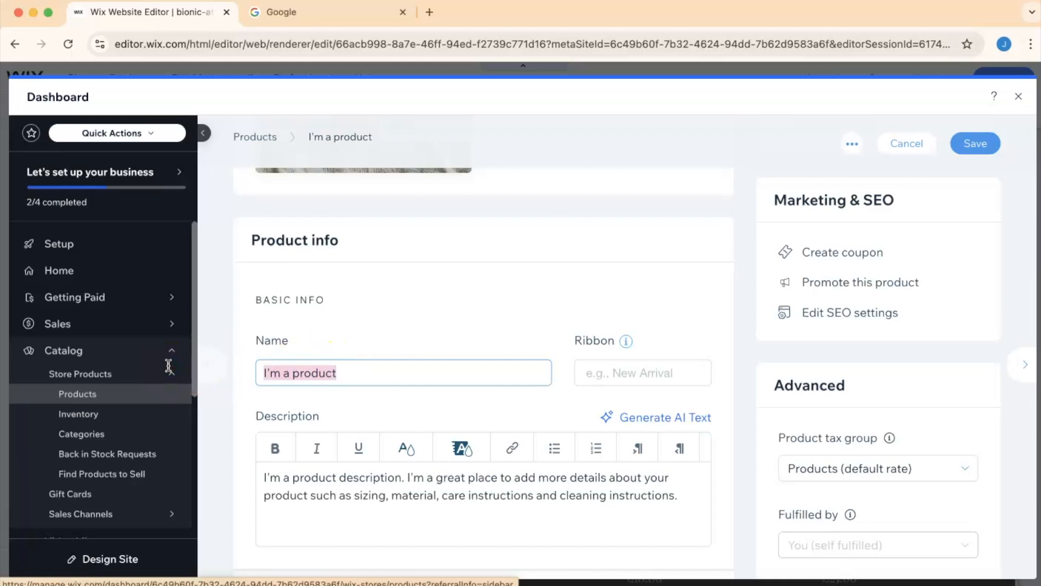
type("Mug")
left_click(336, 478)
triple_click(336, 479)
type("ATTACK DOOM")
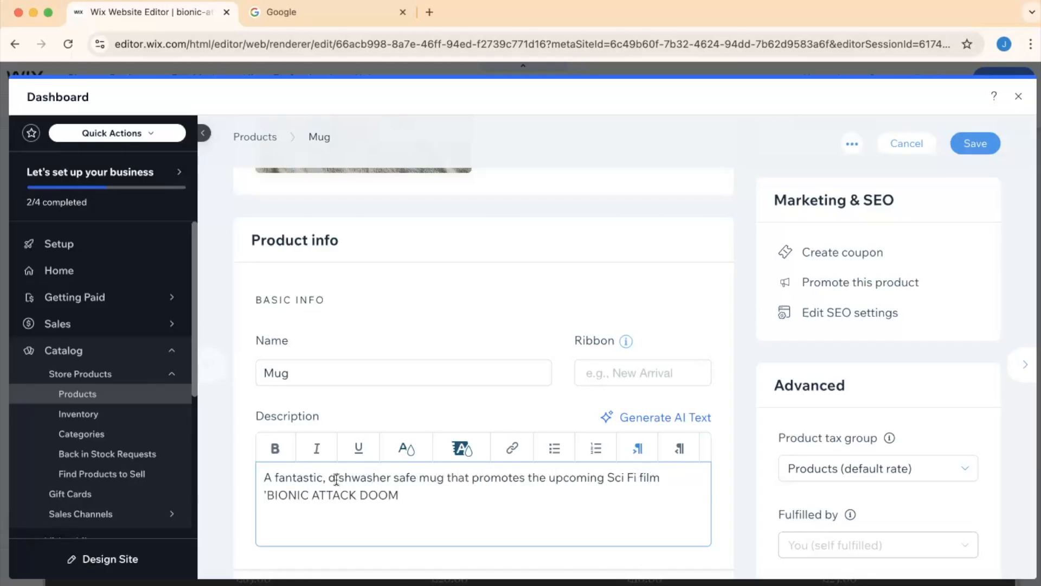
left_click(418, 489)
type("\"")
- Make the whole product description bold
left_click_drag(418, 488, 228, 467)
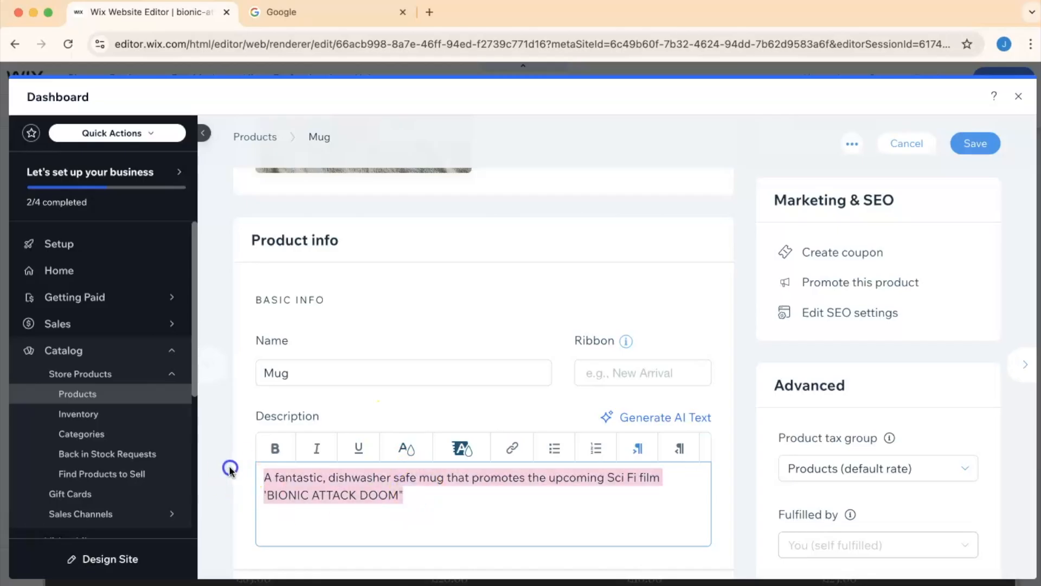
left_click(274, 458)
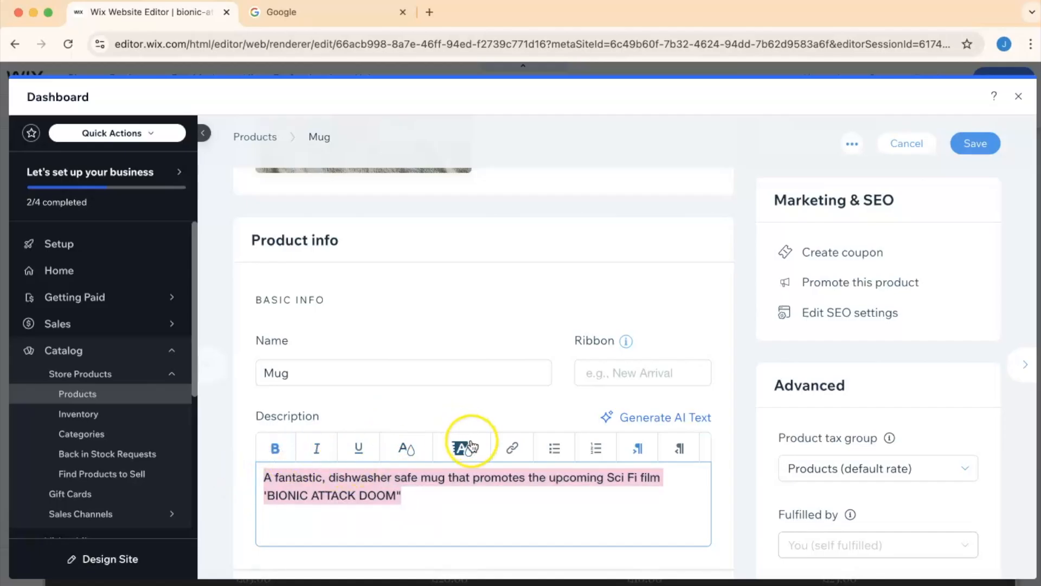
left_click(401, 454)
left_click(565, 494)
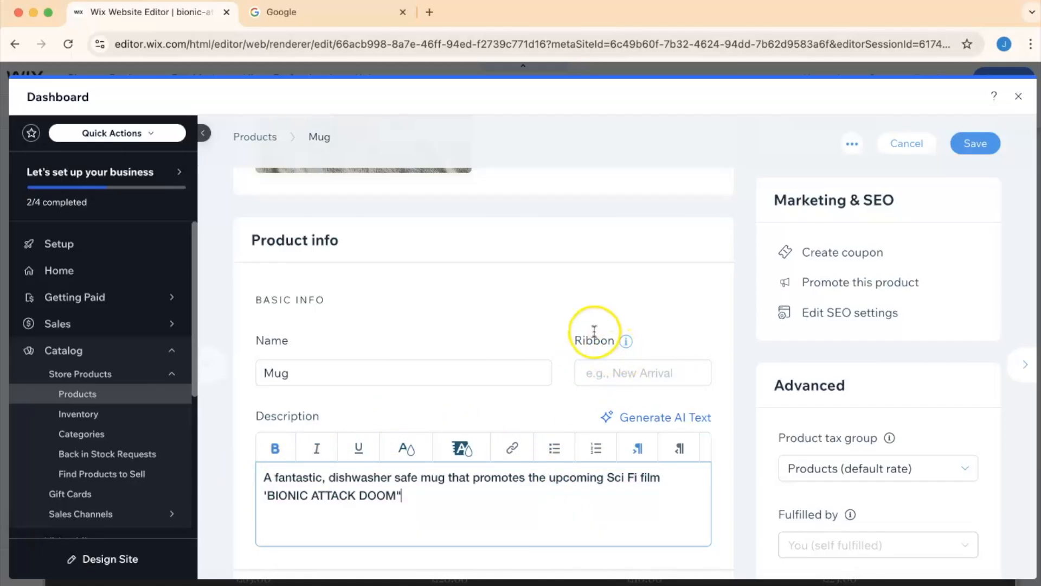
left_click(611, 374)
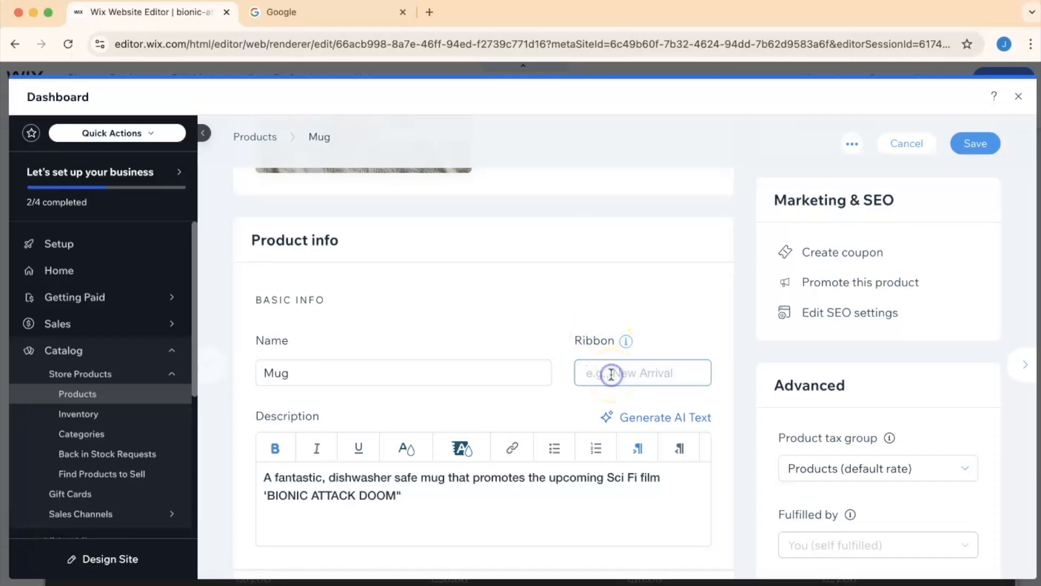
scroll(611, 374, "down", 15)
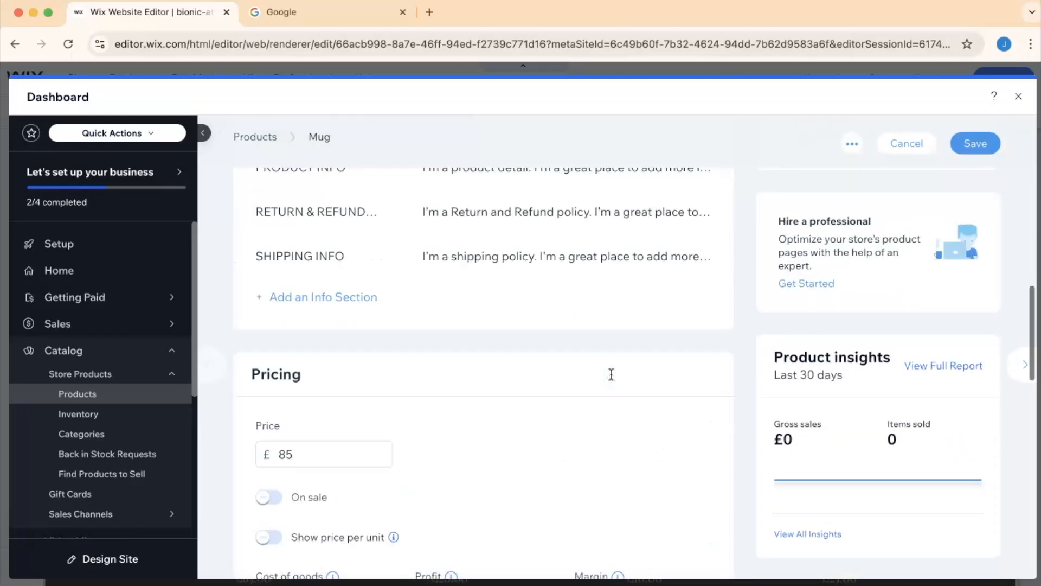
scroll(611, 374, "up", 10)
scroll(612, 374, "up", 5)
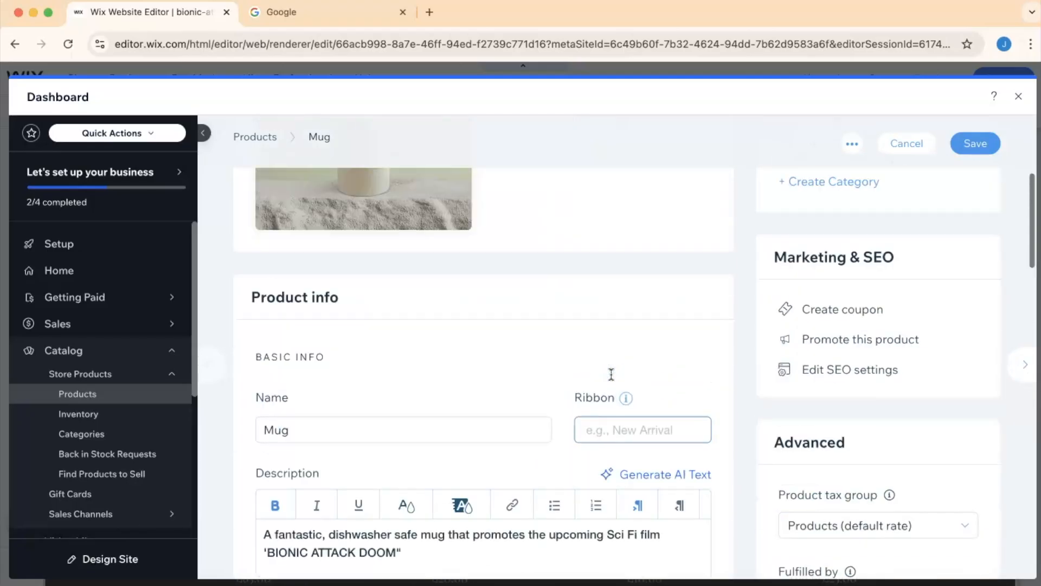
left_click(616, 434)
- Set the mug's price to £15
scroll(616, 434, "down", 3)
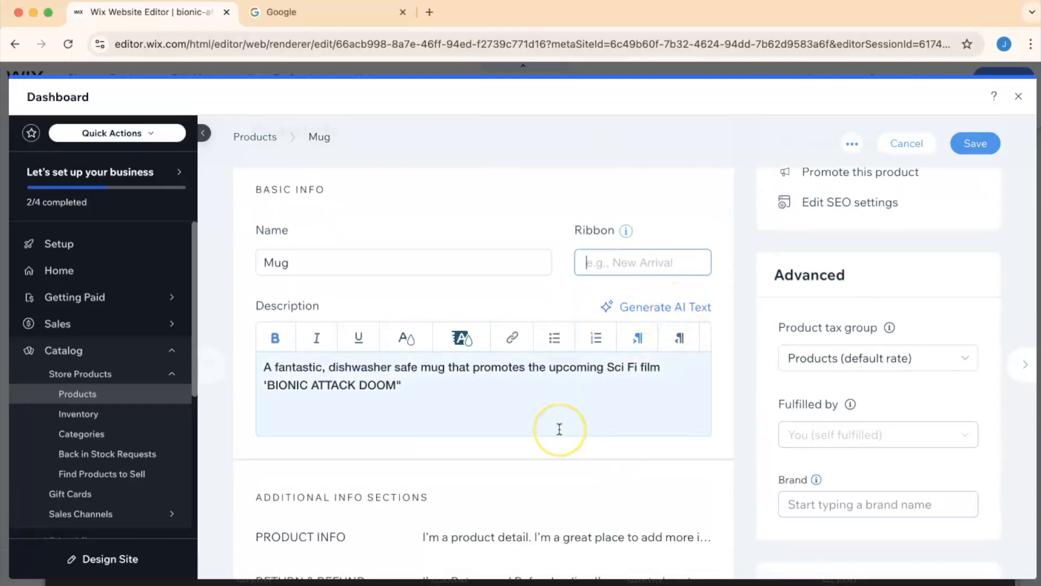
scroll(560, 429, "up", 2)
scroll(559, 429, "down", 5)
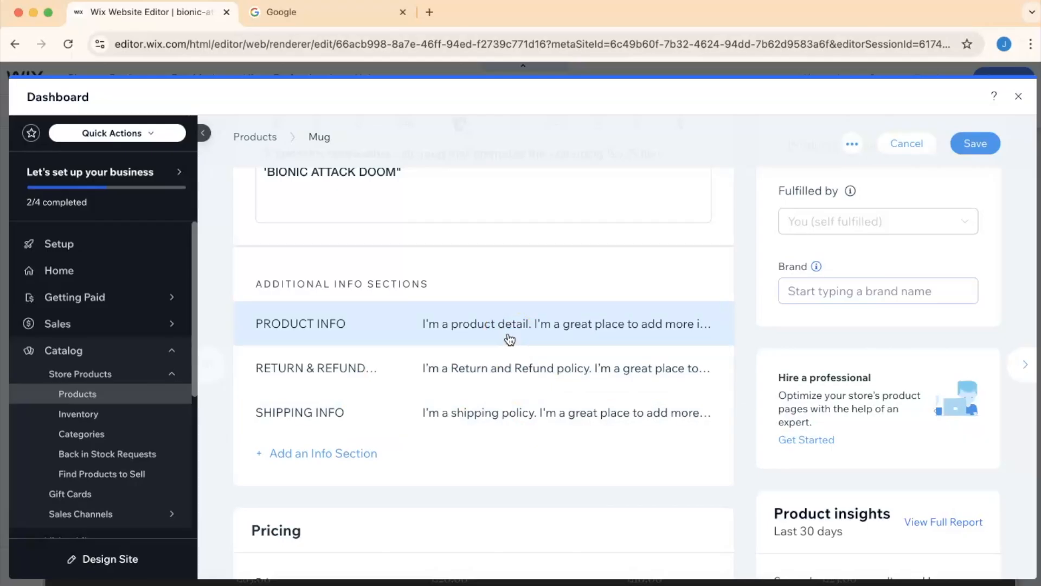
scroll(510, 340, "down", 6)
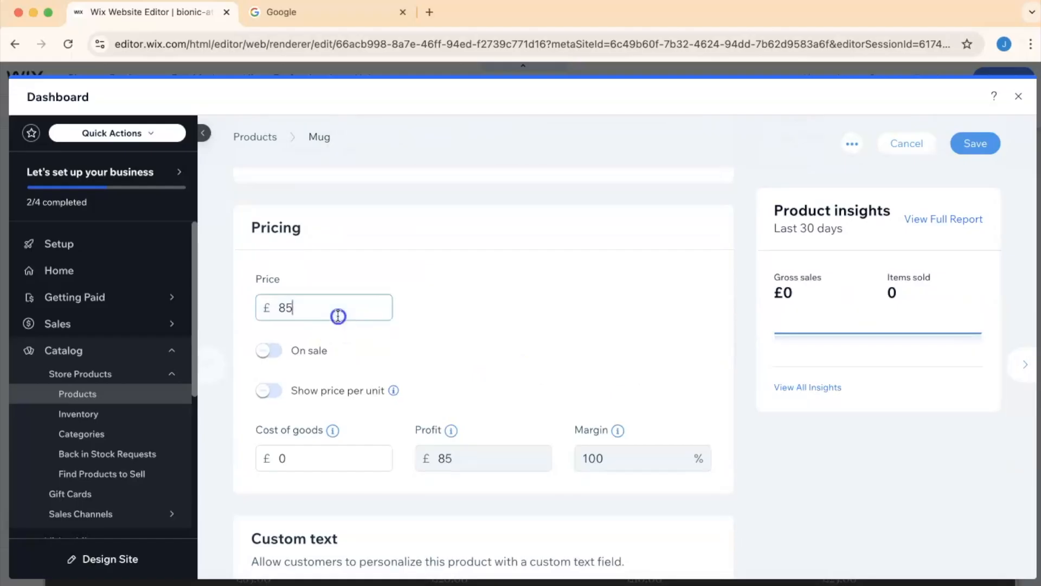
left_click(339, 310)
mouse_move(160, 315)
key("BackSpace")
key("BackSpace")
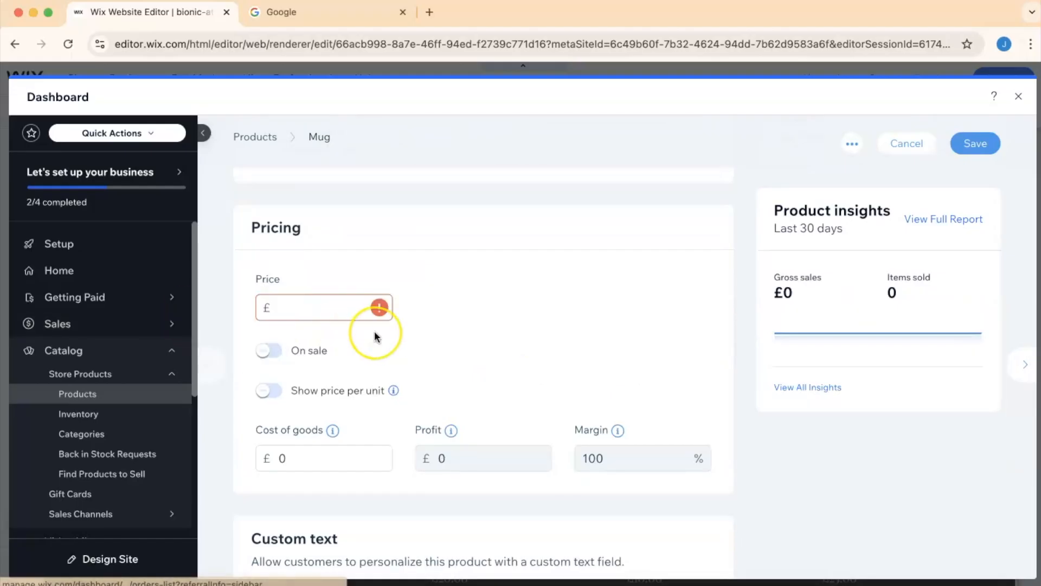
type("15")
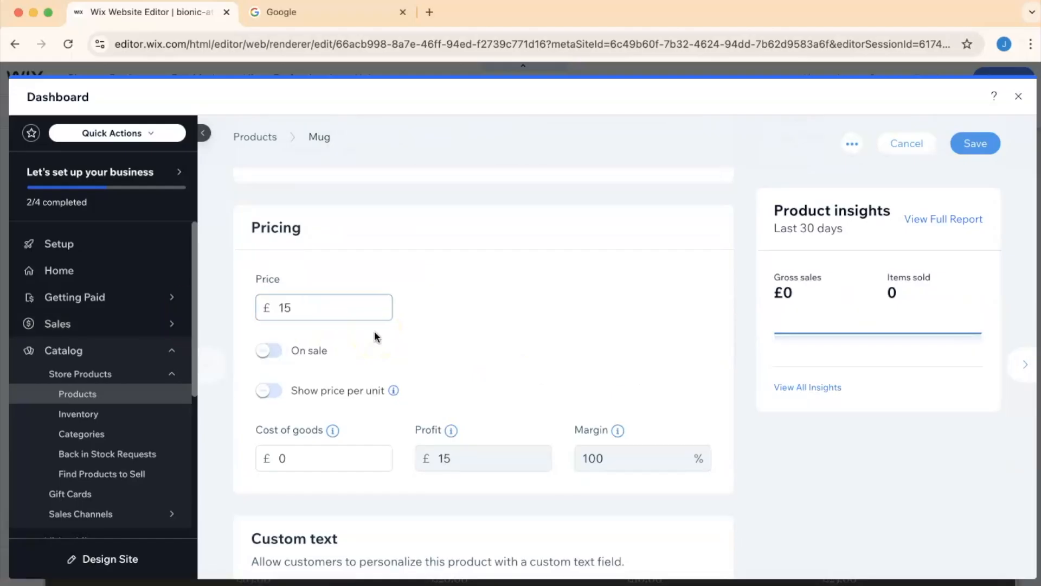
- Put the mug on sale with a 10% discount
left_click(270, 350)
left_click(307, 410)
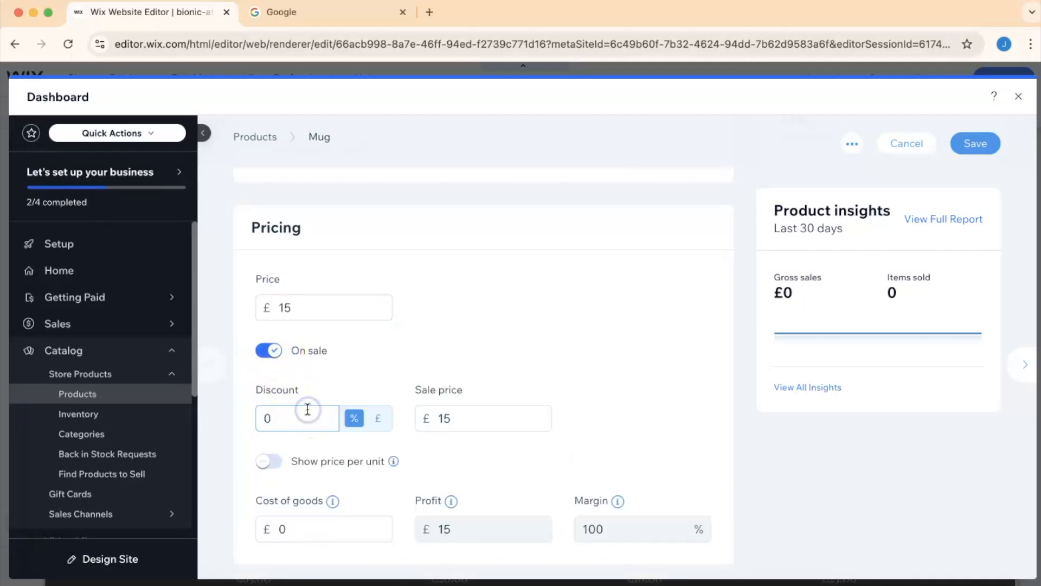
left_click(477, 357)
scroll(477, 361, "up", 1)
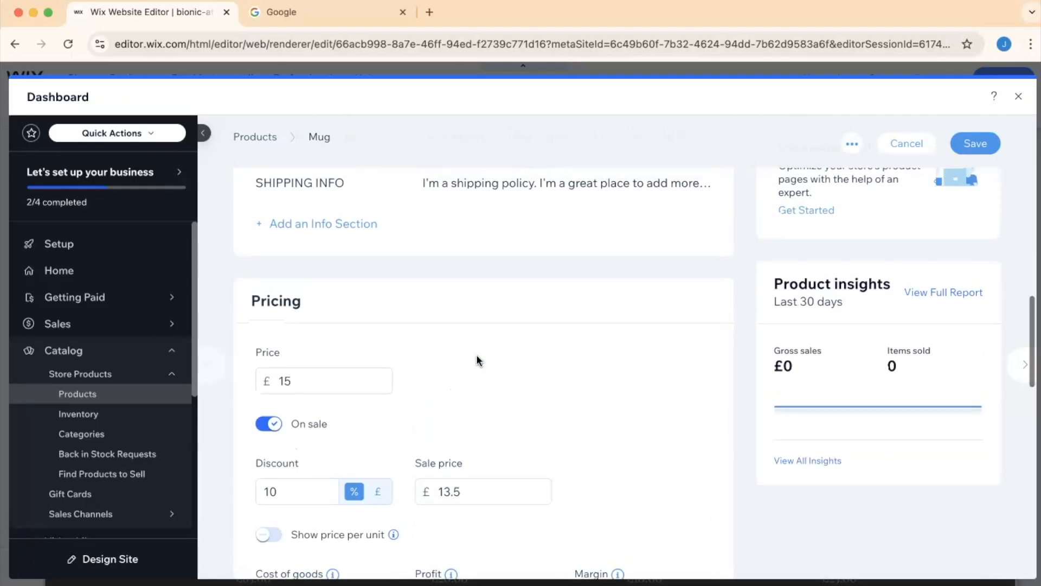
scroll(477, 361, "down", 7)
left_click(452, 387)
scroll(442, 400, "down", 10)
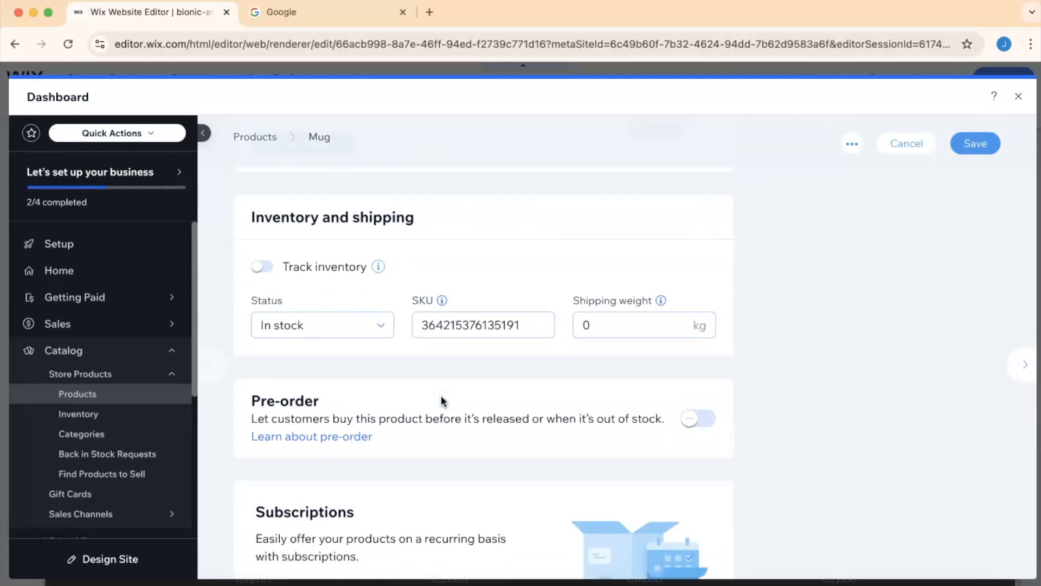
scroll(441, 396, "down", 3)
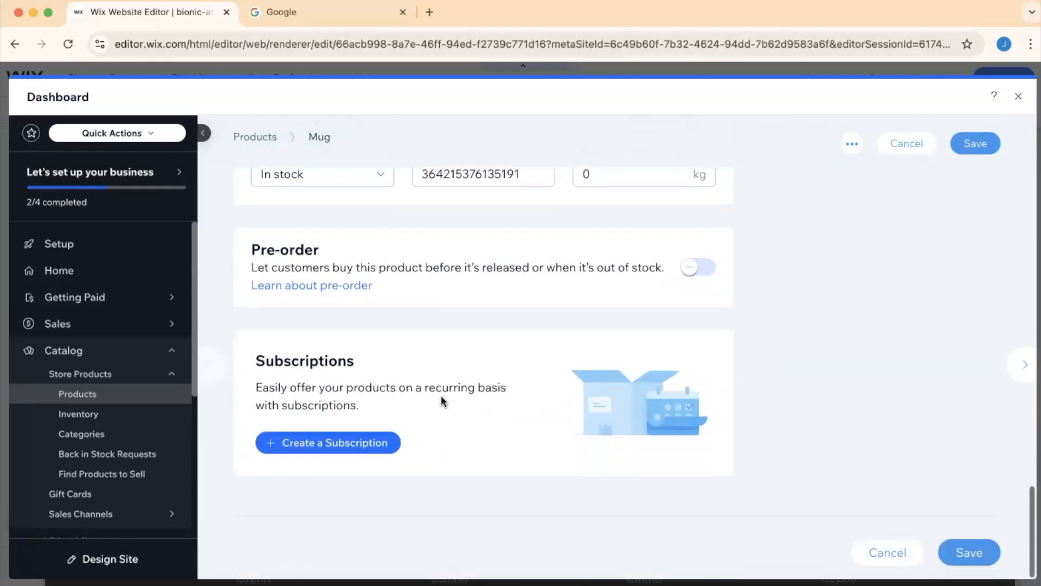
scroll(441, 396, "up", 20)
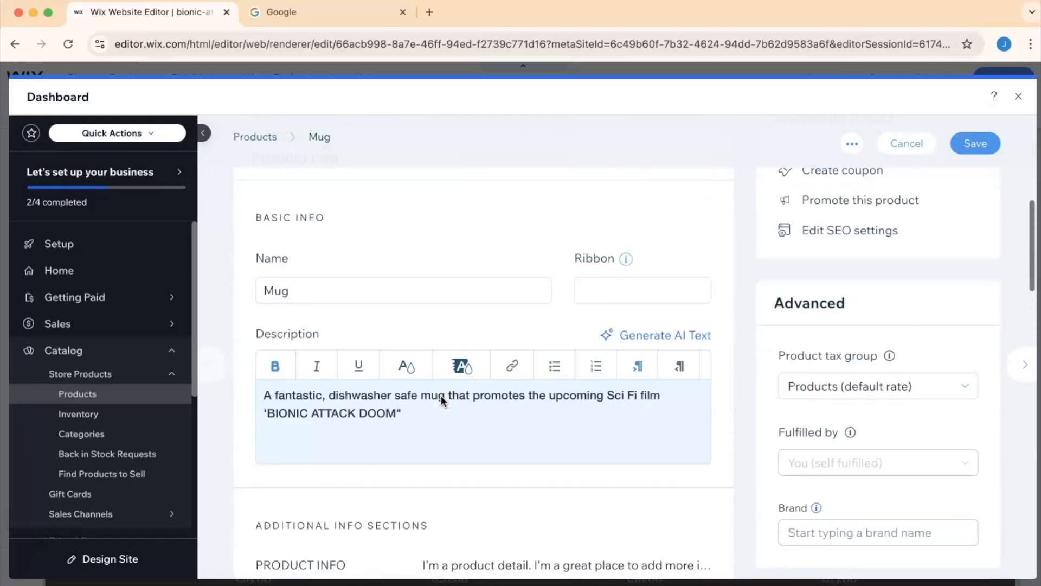
scroll(441, 396, "up", 6)
mouse_move(360, 390)
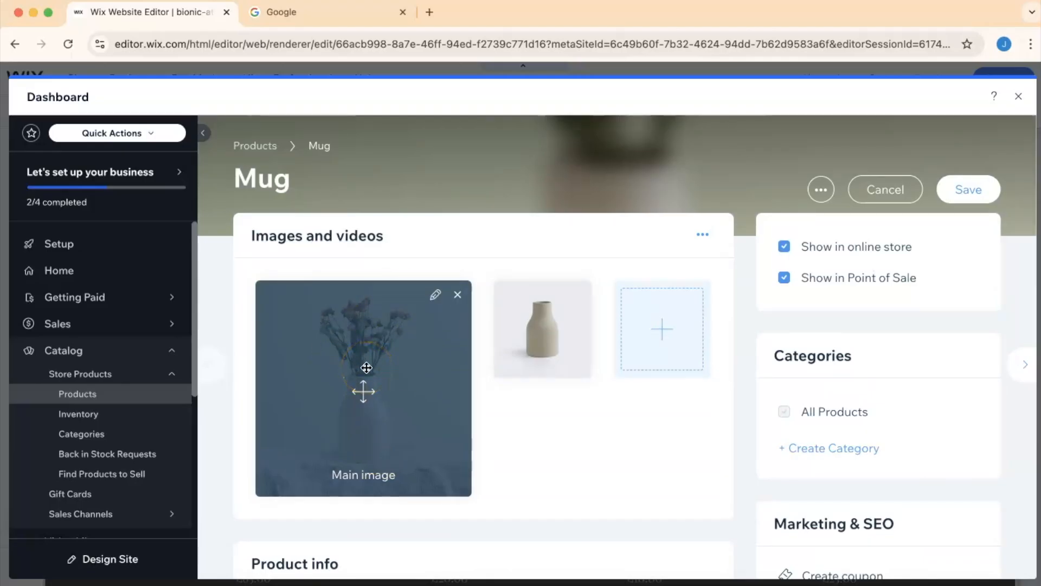
left_click(436, 295)
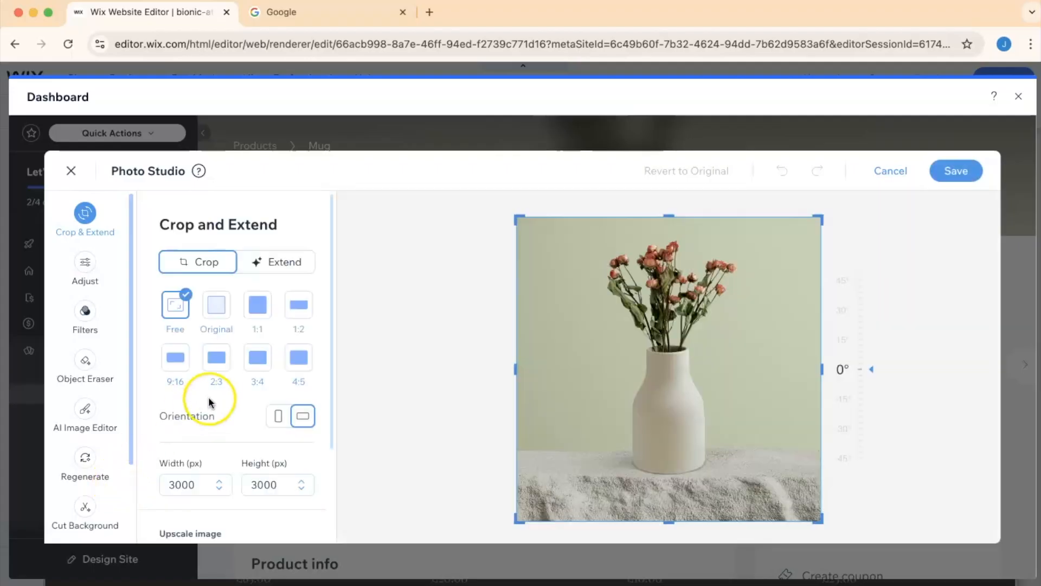
scroll(100, 358, "down", 2)
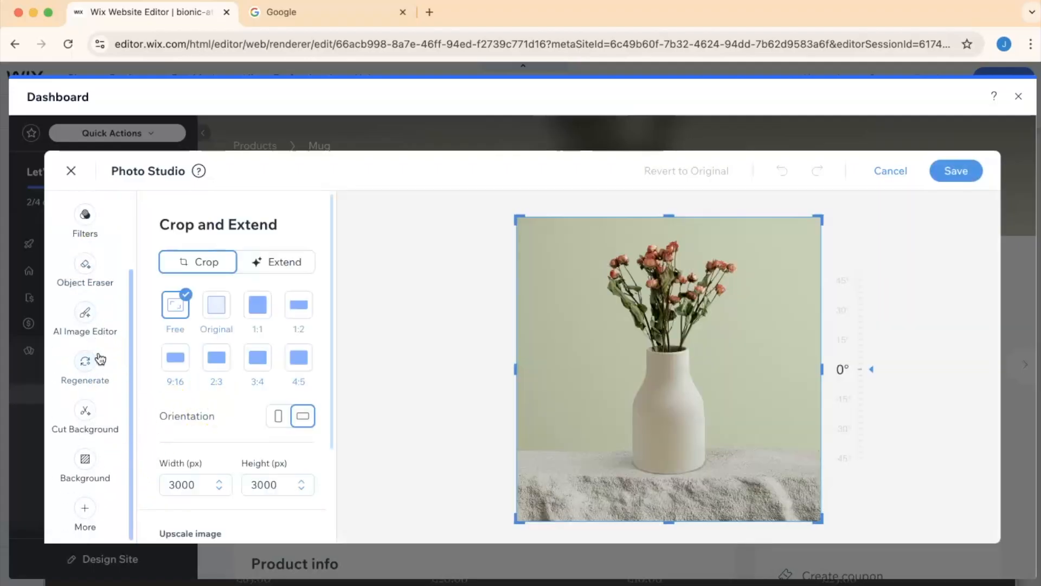
scroll(114, 288, "up", 2)
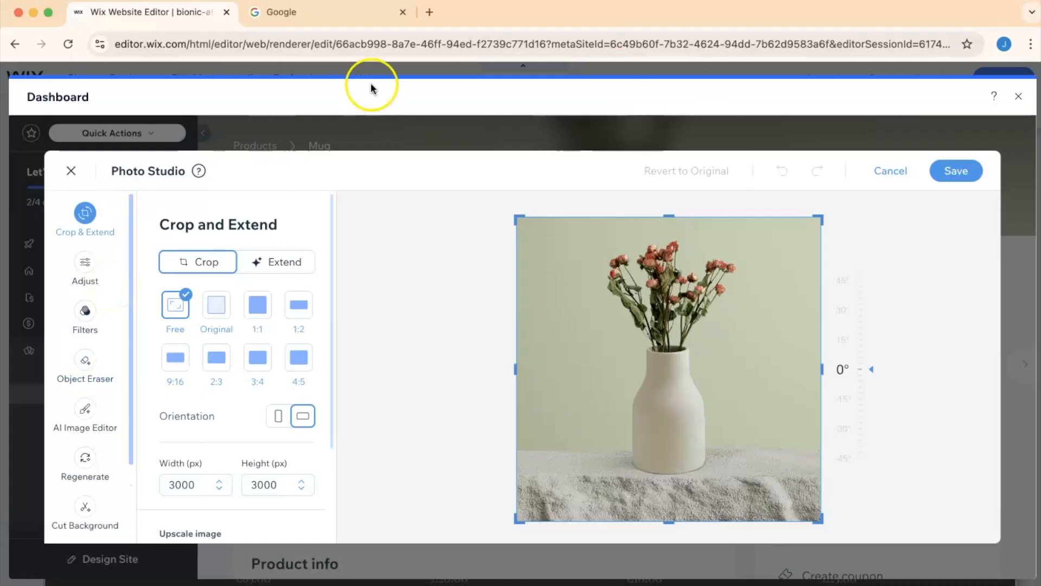
left_click(887, 172)
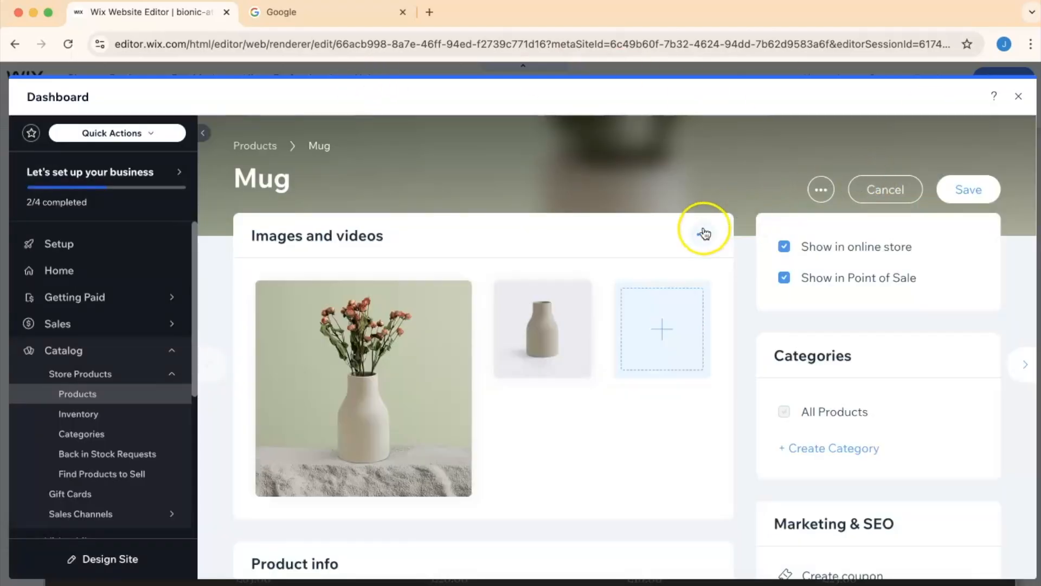
- Remove both vase images from the mug product
left_click(704, 232)
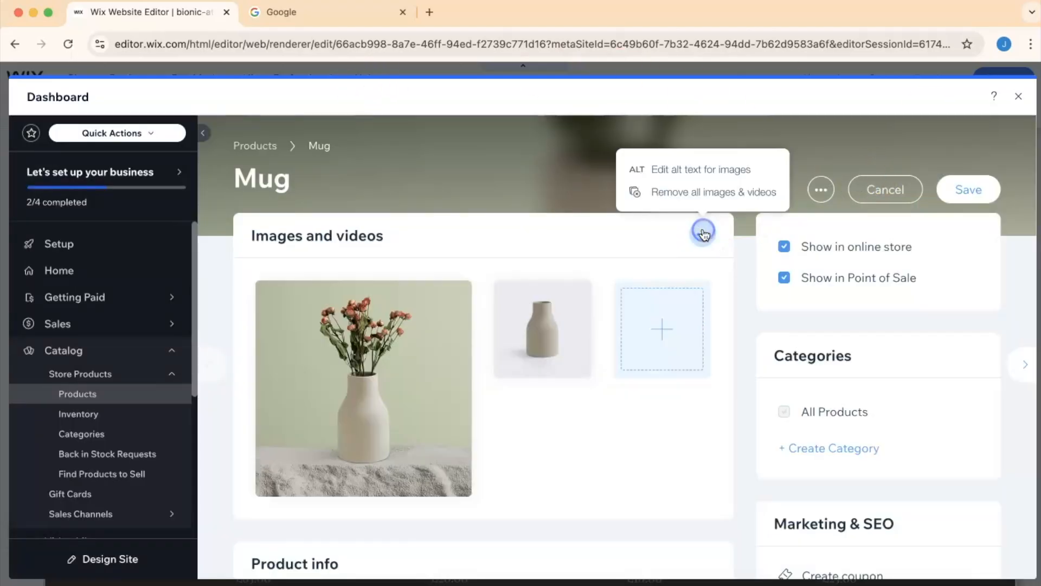
left_click(560, 406)
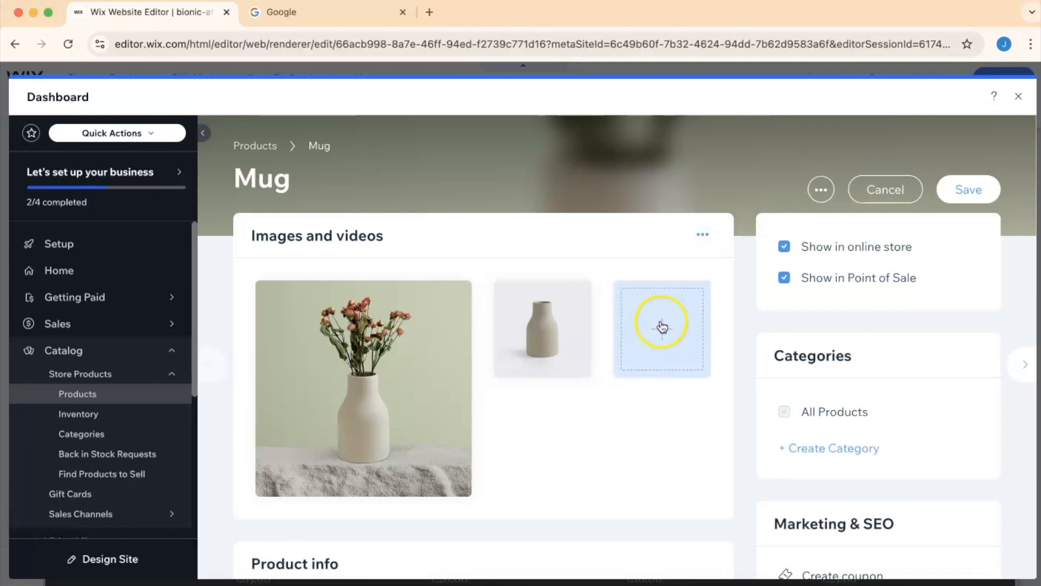
mouse_move(419, 304)
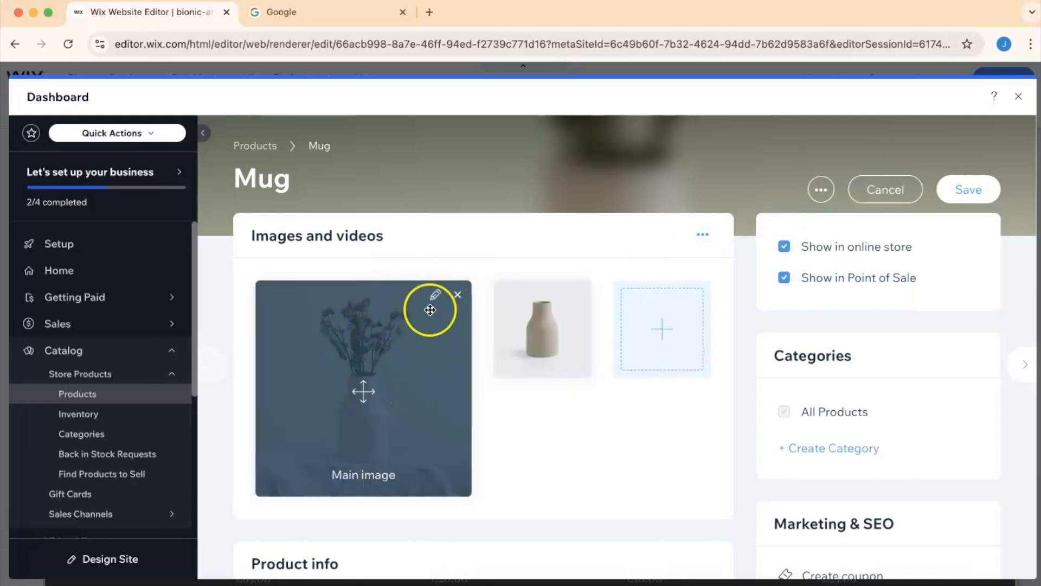
left_click(458, 294)
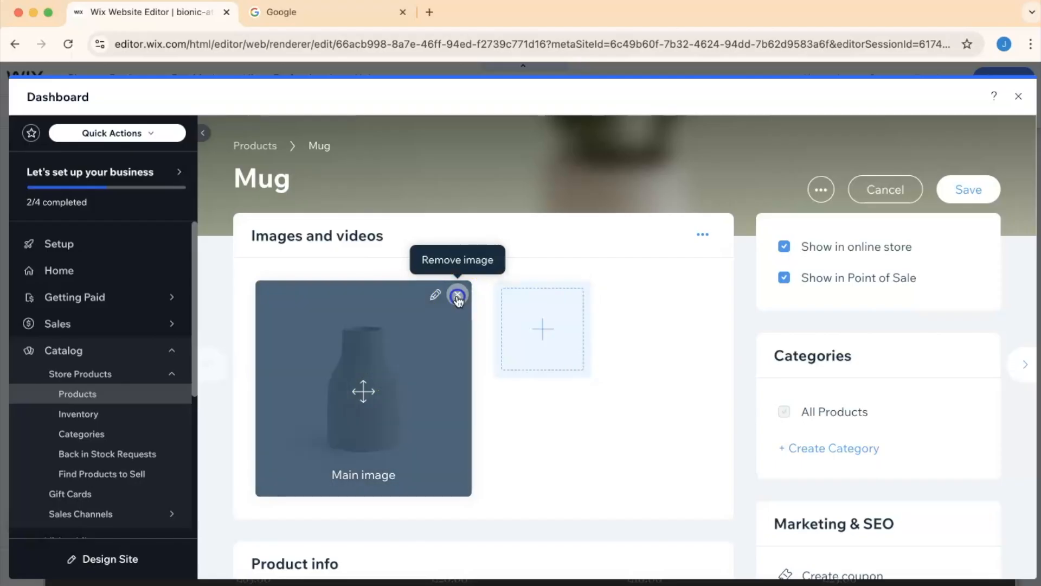
left_click(457, 295)
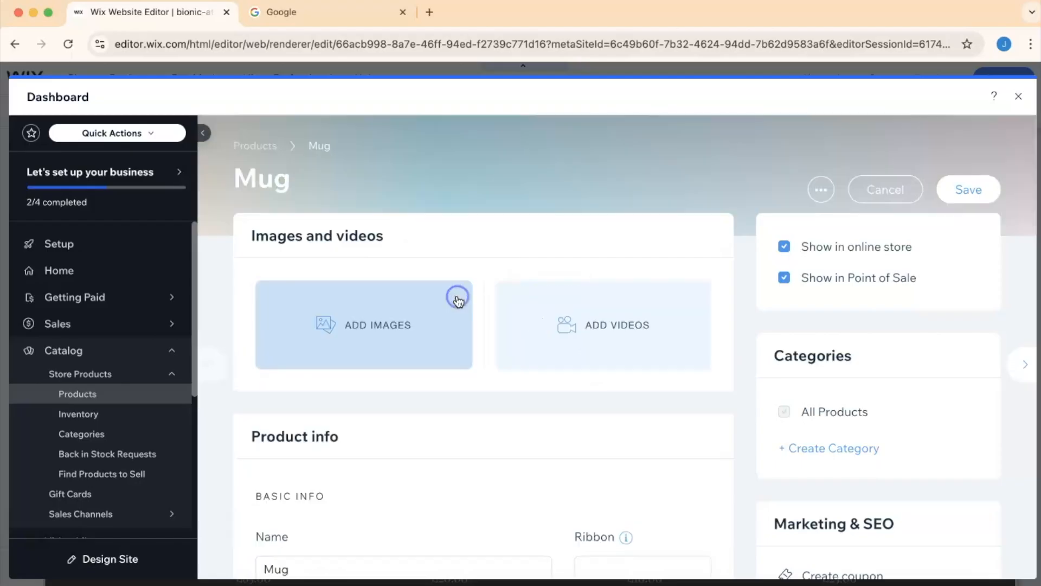
left_click(371, 320)
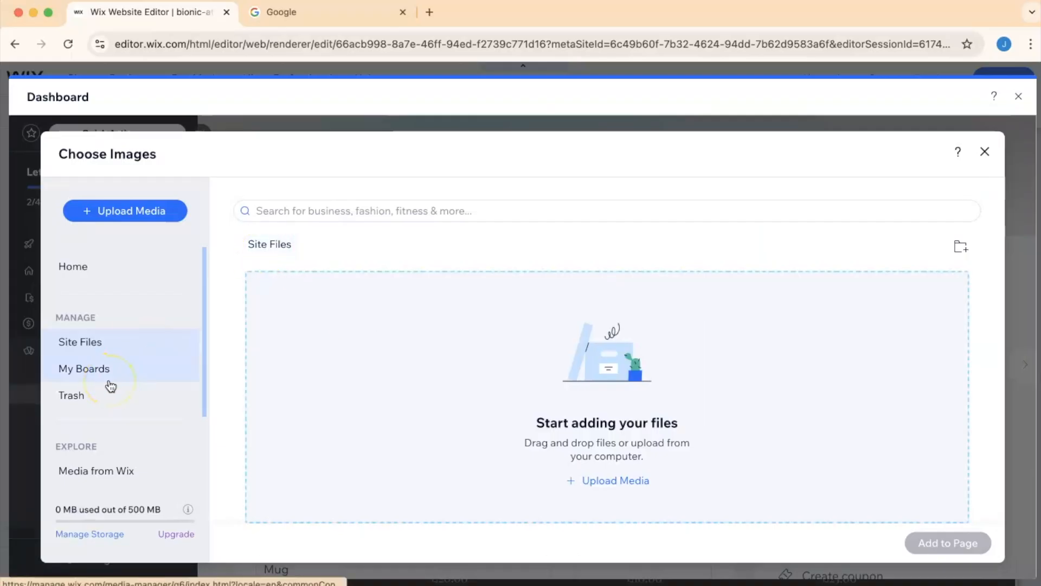
left_click(129, 216)
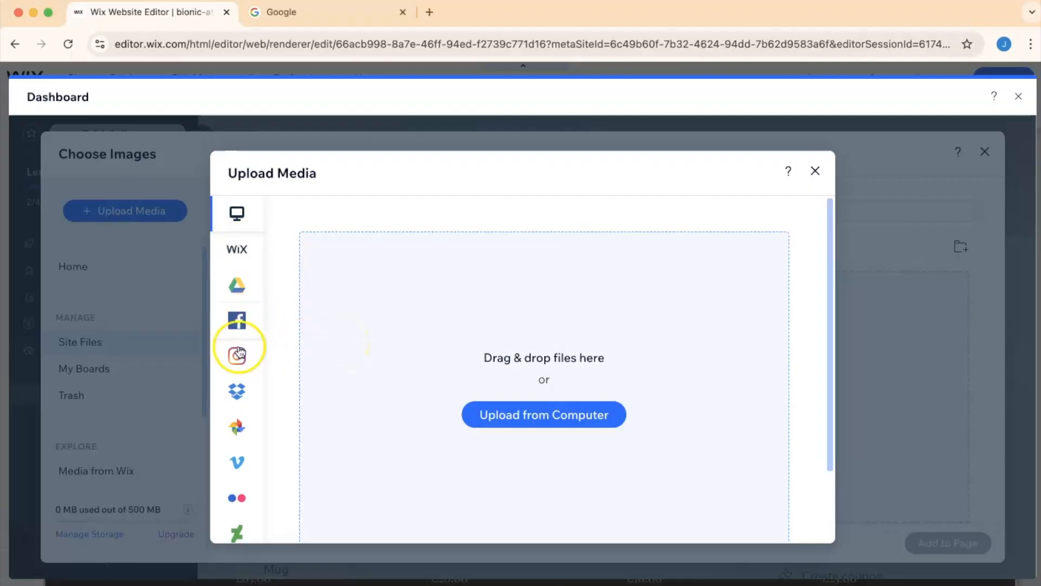
mouse_move(242, 379)
scroll(238, 383, "down", 3)
scroll(239, 383, "up", 3)
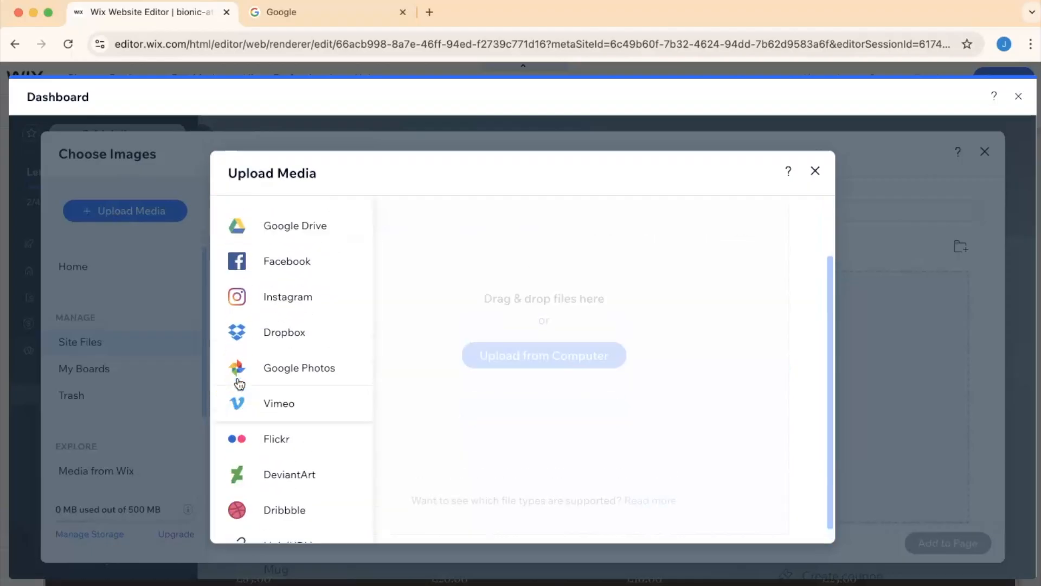
left_click(816, 172)
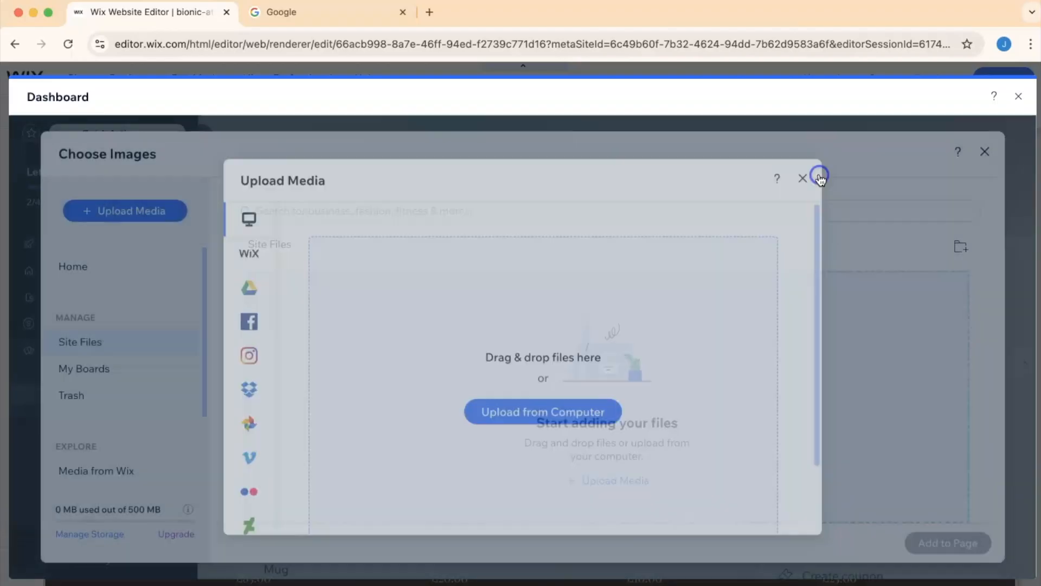
left_click(985, 156)
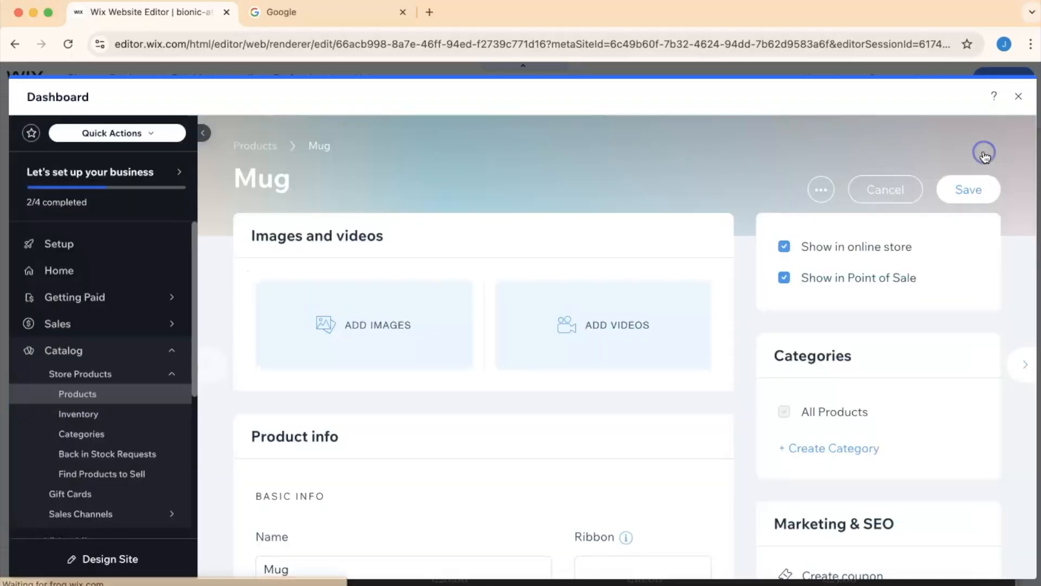
- Save the mug product and close the dashboard
left_click(971, 191)
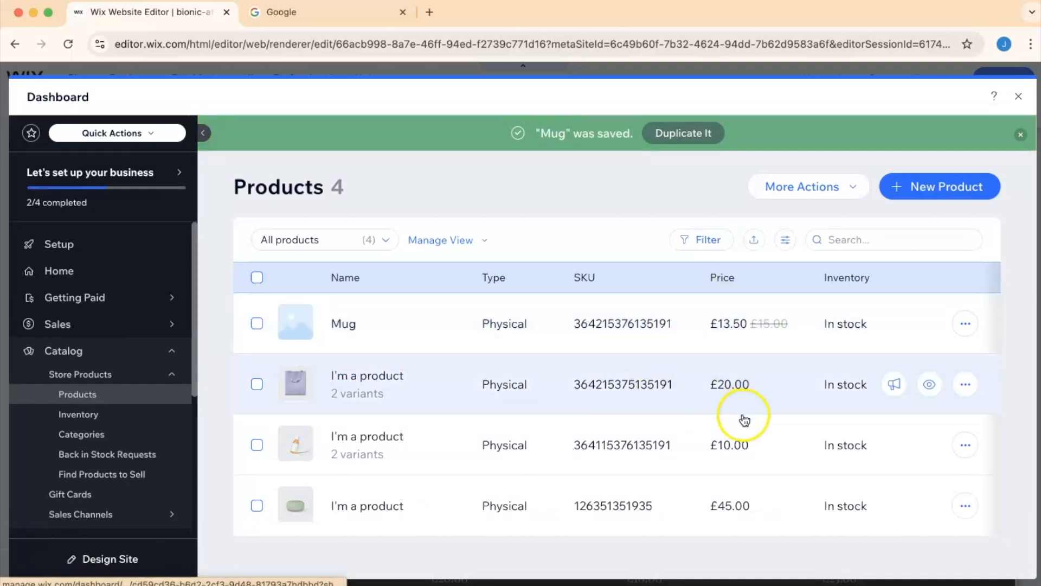
left_click(1020, 98)
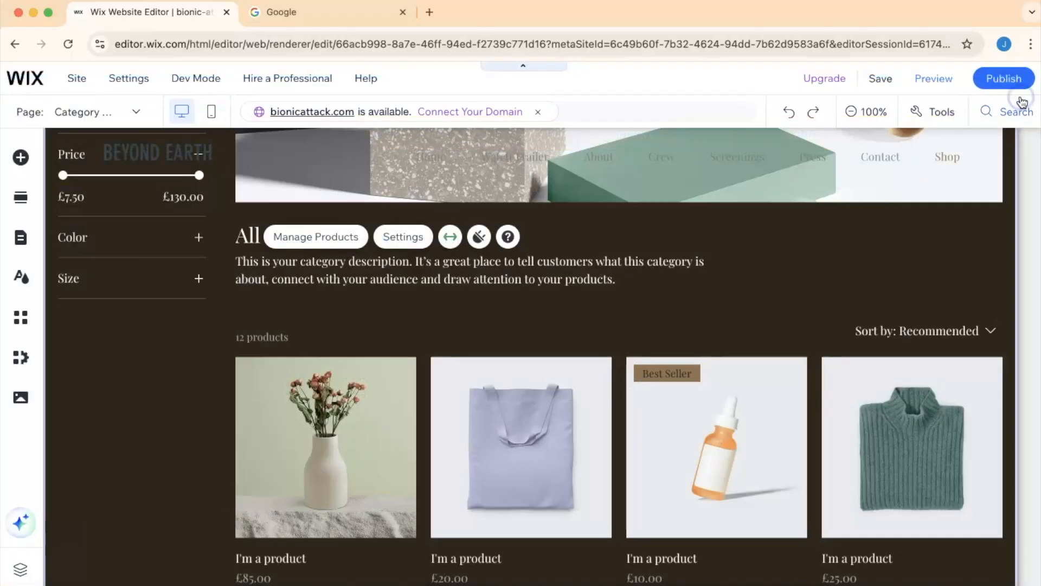
- Preview the site and examine the shop's product listing with the mug
left_click(927, 80)
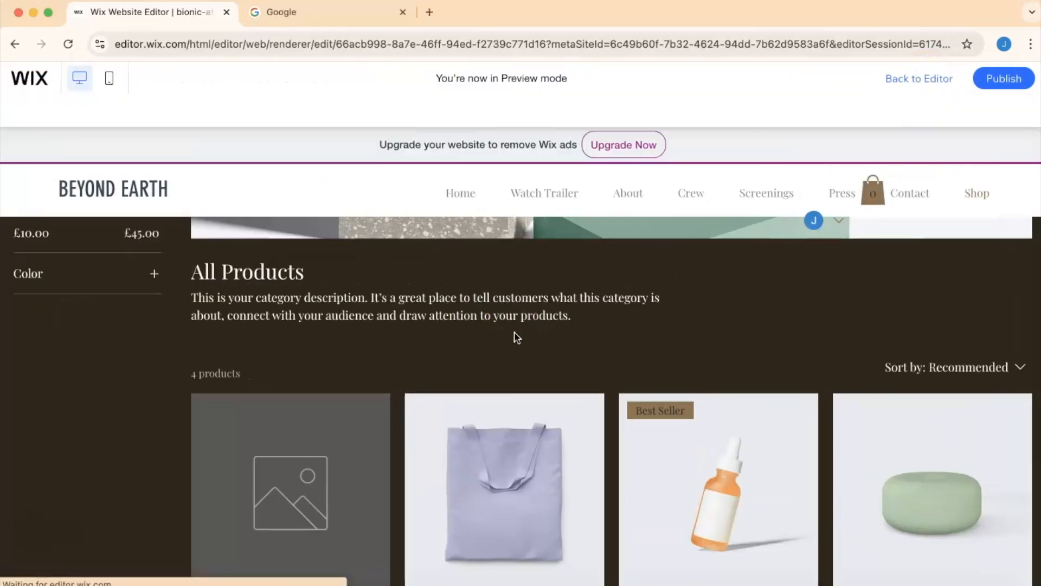
scroll(514, 337, "down", 7)
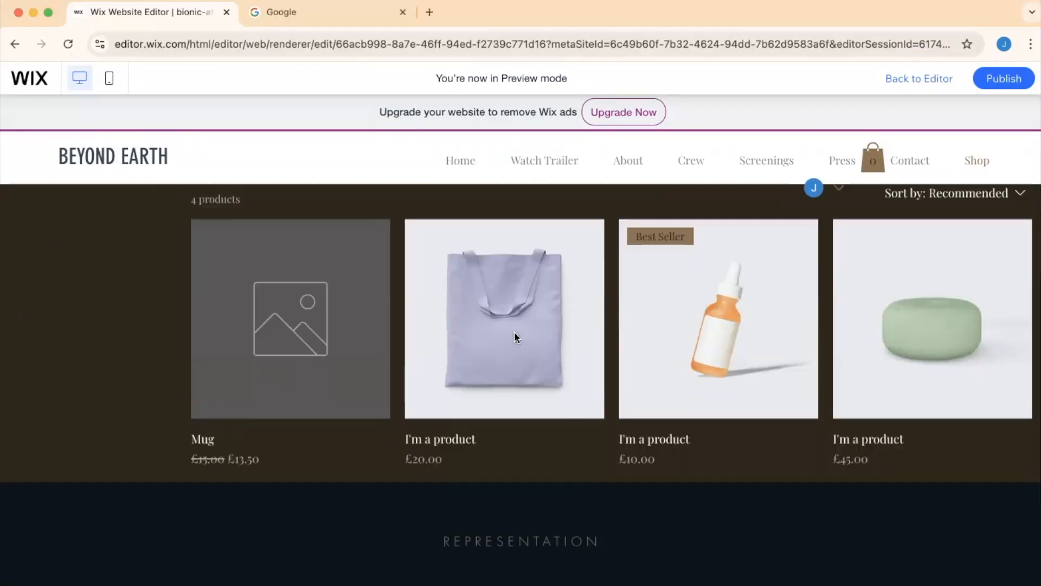
scroll(515, 337, "up", 10)
scroll(513, 343, "down", 9)
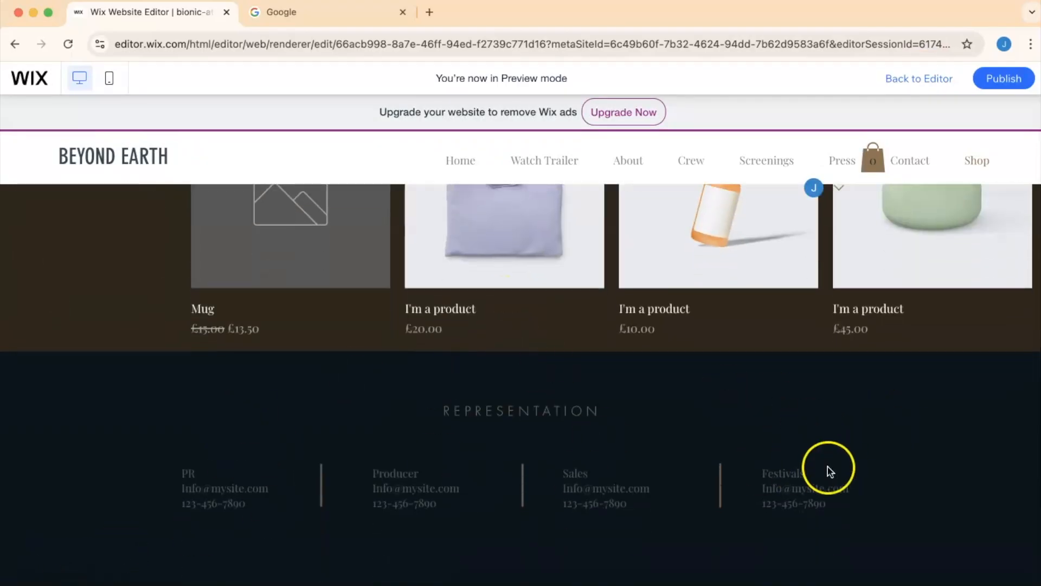
scroll(242, 443, "down", 1)
scroll(242, 444, "up", 5)
scroll(242, 446, "down", 1)
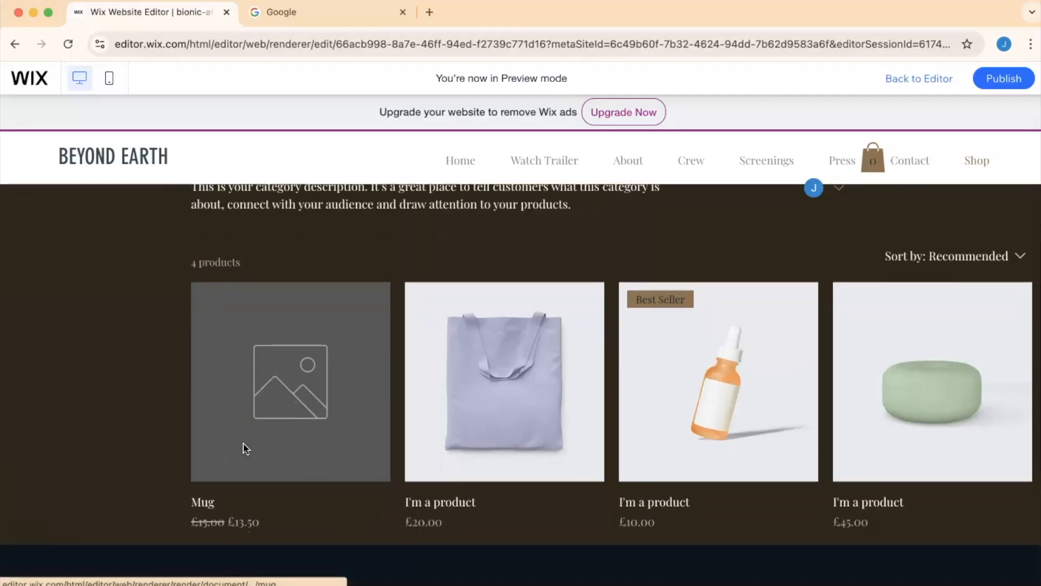
left_click(246, 401)
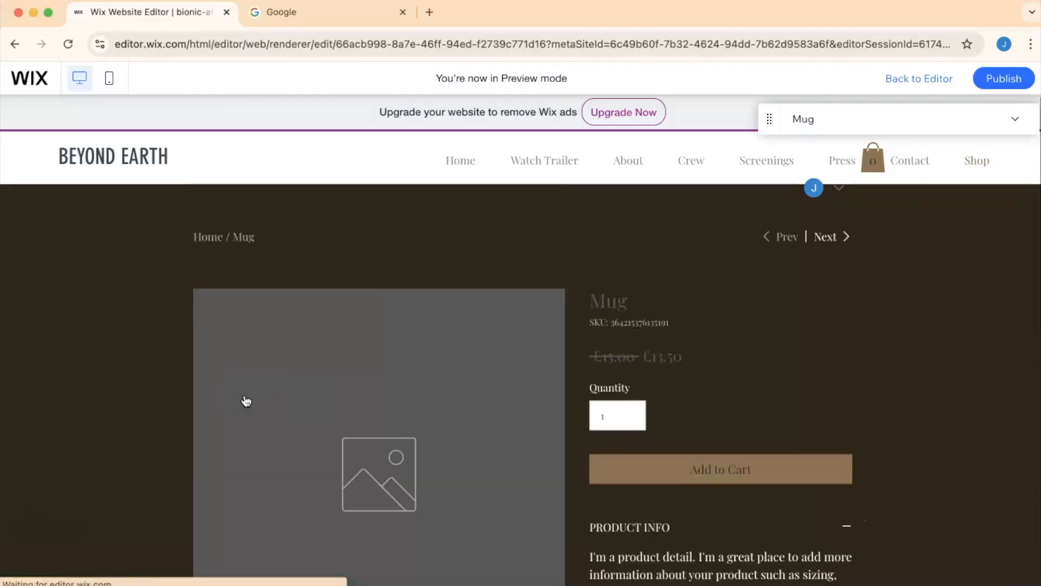
- Open the mug's product page in the preview and examine its description and info sections
left_click(640, 396)
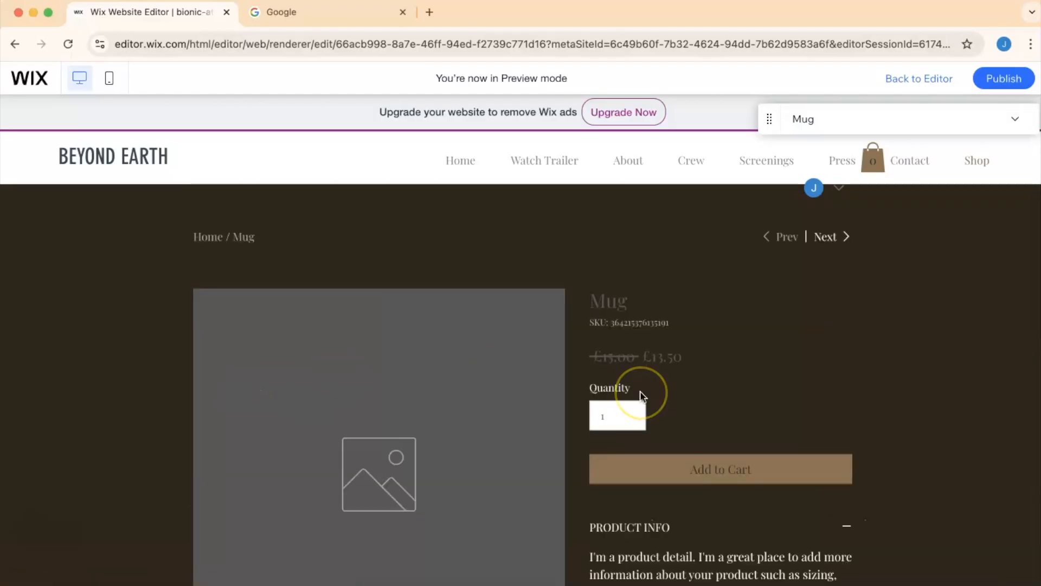
scroll(640, 396, "down", 5)
left_click(317, 472)
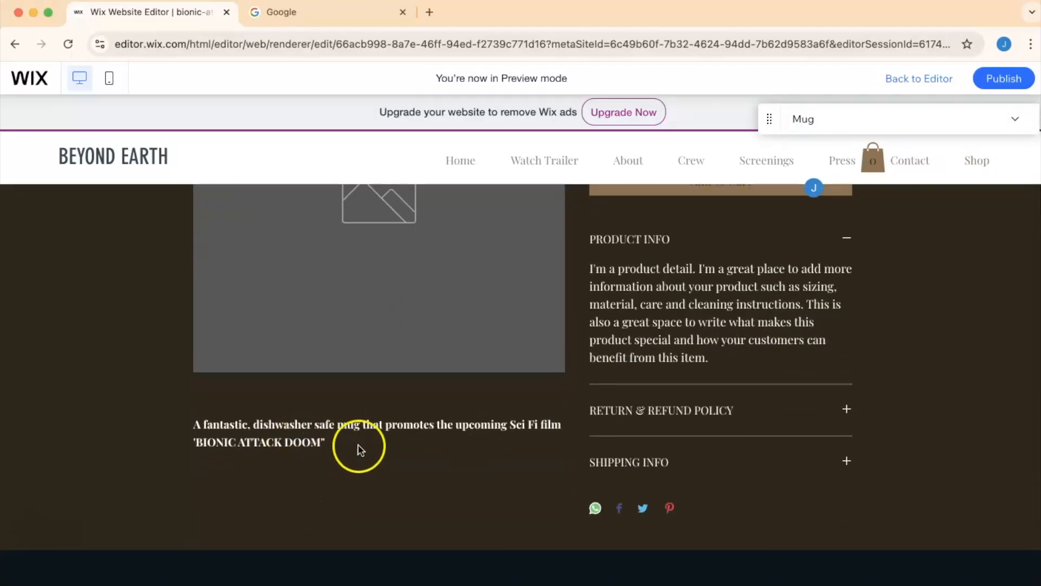
scroll(628, 372, "down", 2)
scroll(624, 372, "up", 5)
scroll(628, 372, "down", 1)
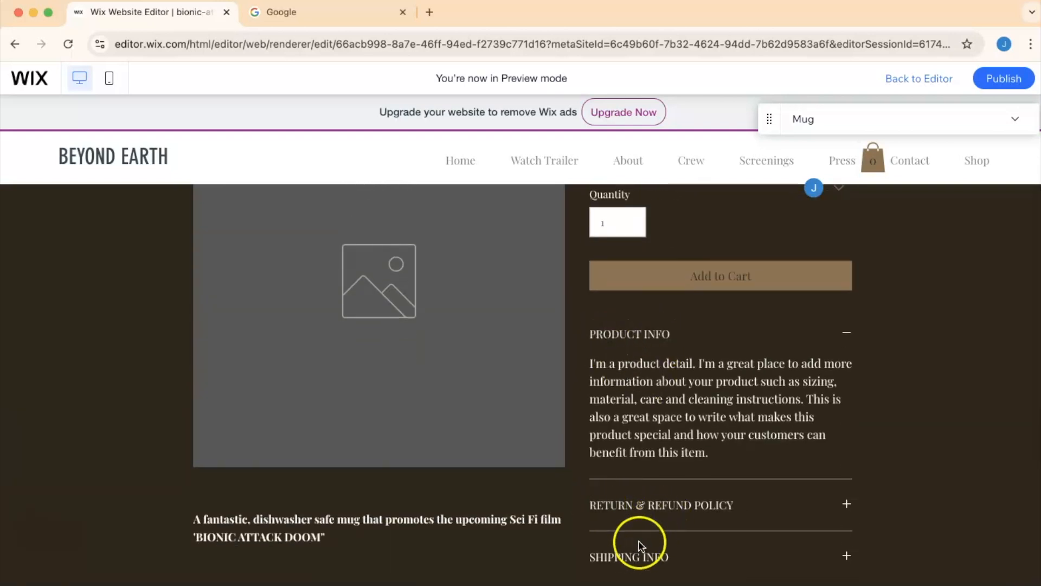
left_click(846, 504)
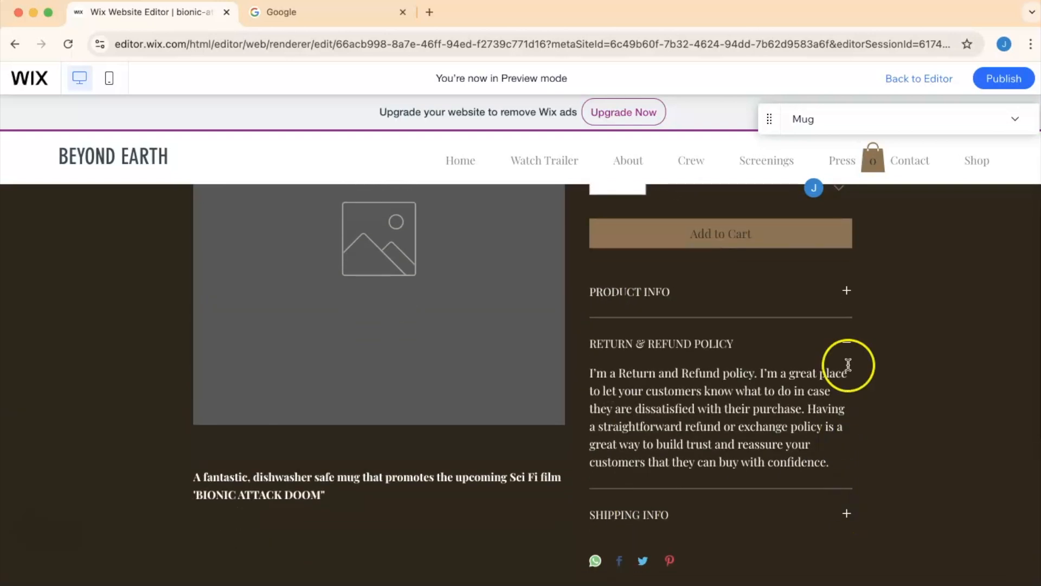
left_click(843, 345)
scroll(738, 328, "down", 3)
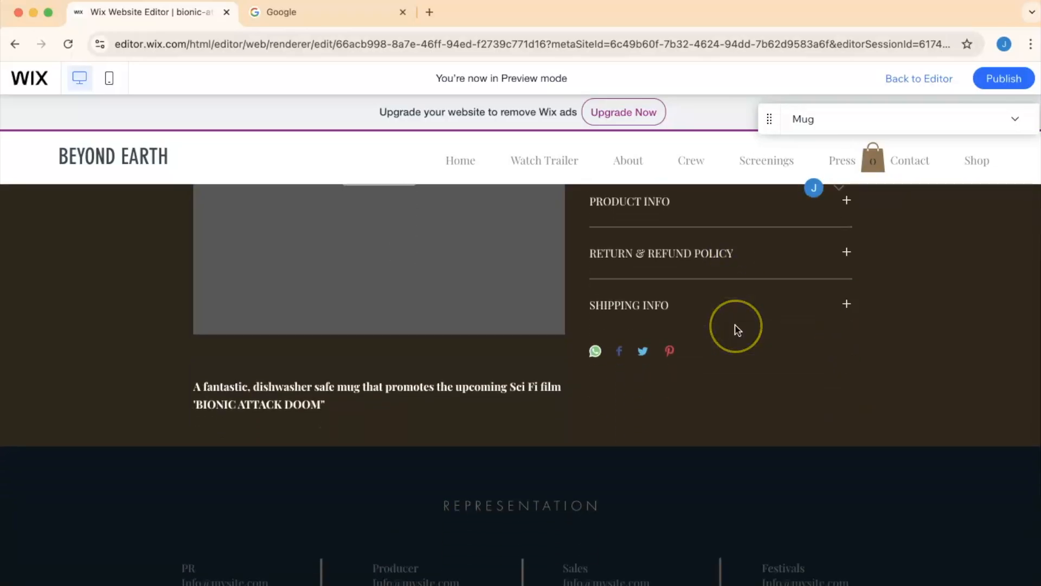
scroll(737, 329, "up", 5)
scroll(738, 329, "down", 1)
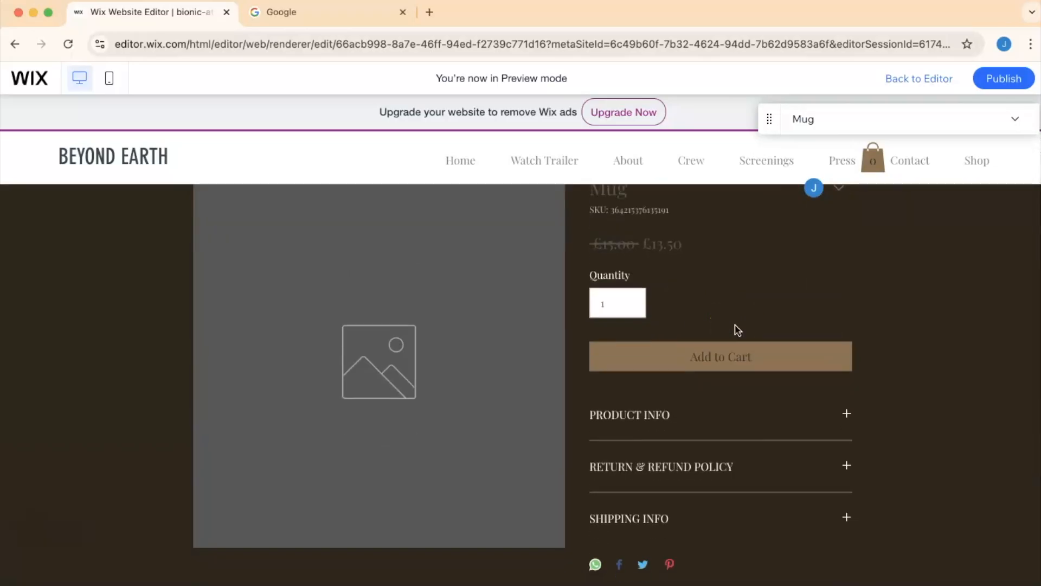
scroll(738, 329, "up", 2)
- Test adding the mug to the cart and view the cart in the preview
left_click(708, 469)
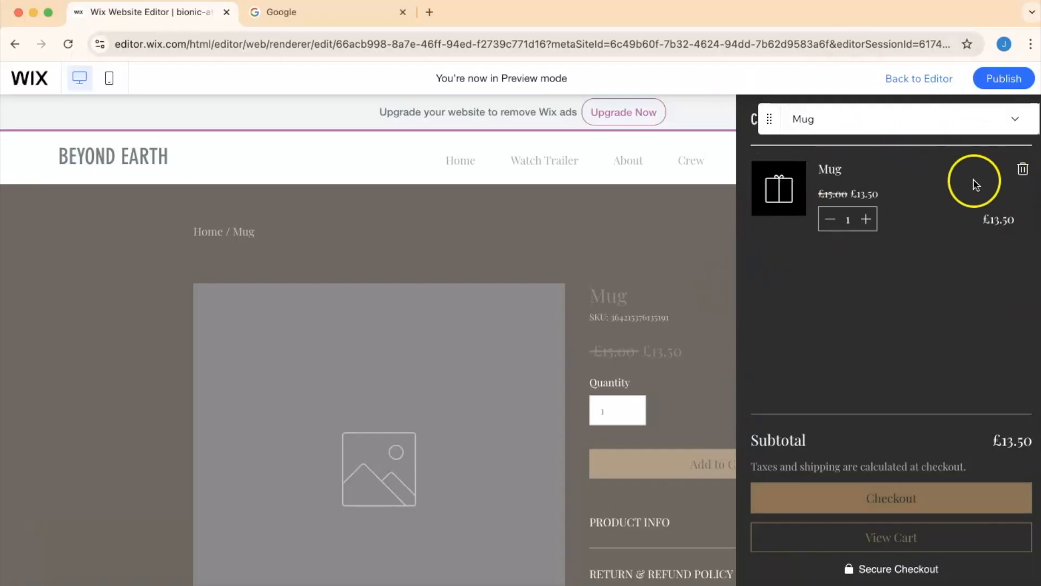
left_click(881, 542)
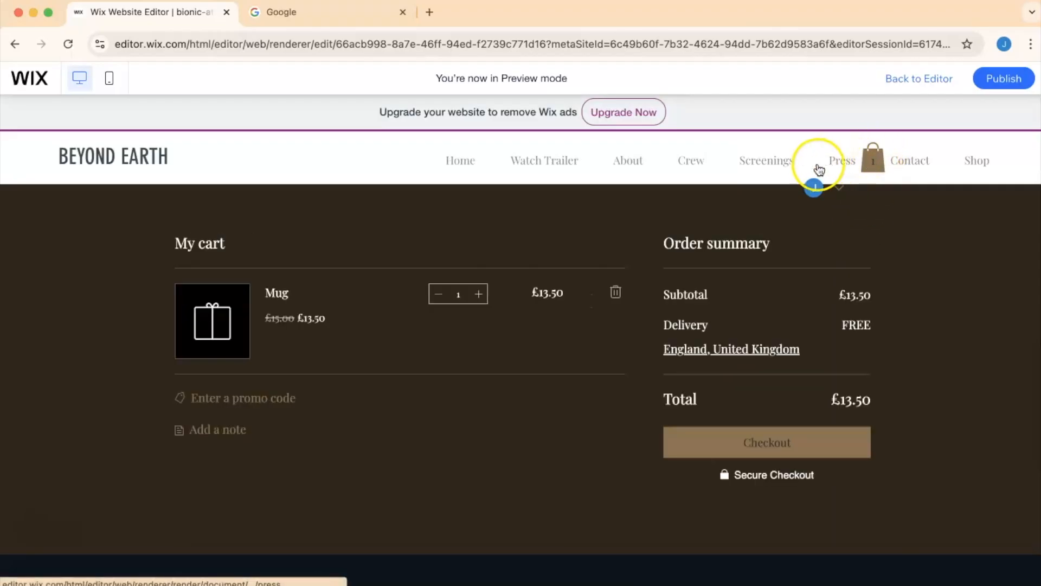
left_click(779, 169)
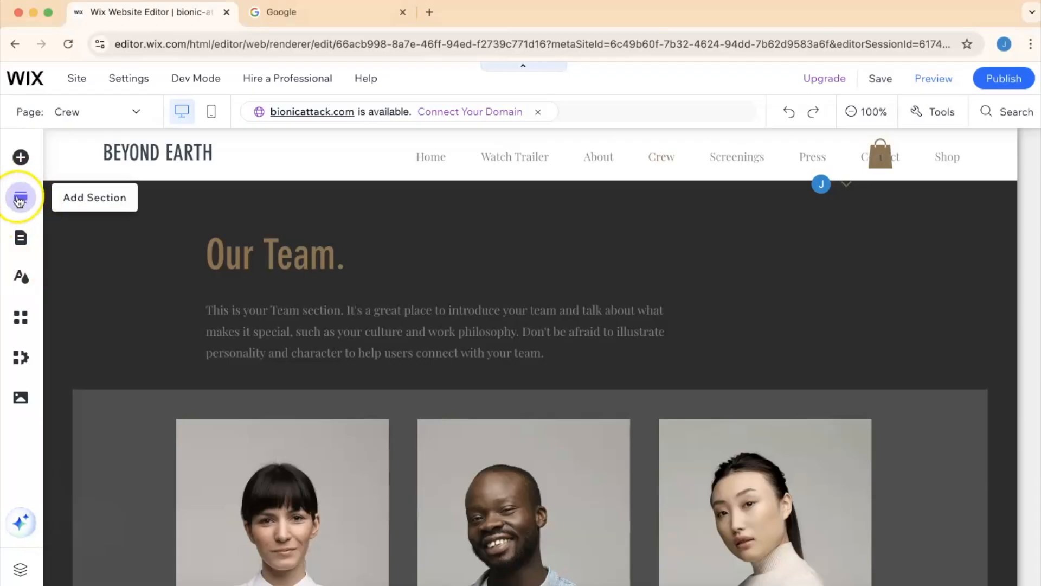
- Back in the editor on the Crew page, open the Social elements to add
left_click(21, 163)
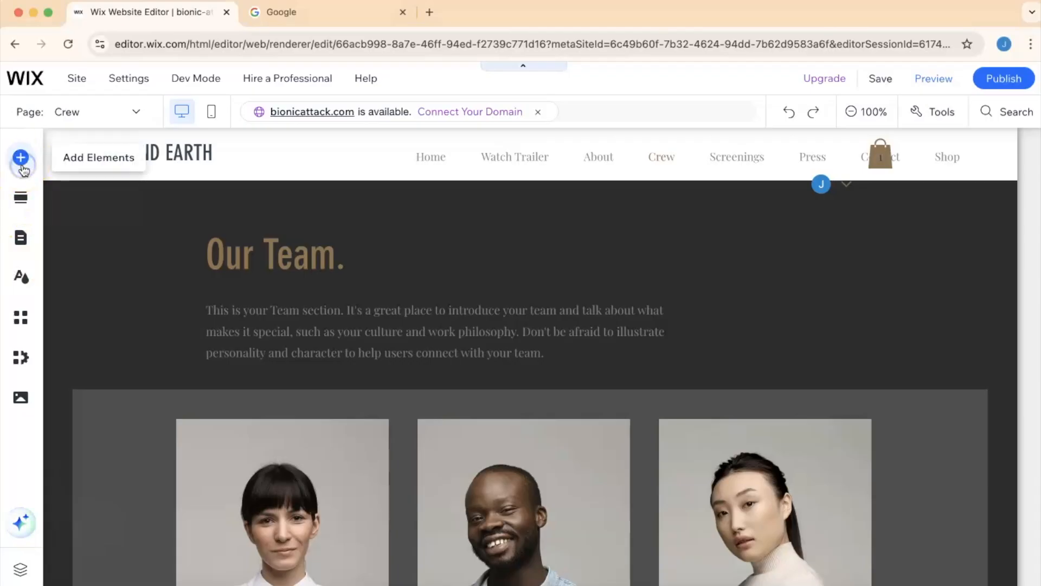
left_click(76, 427)
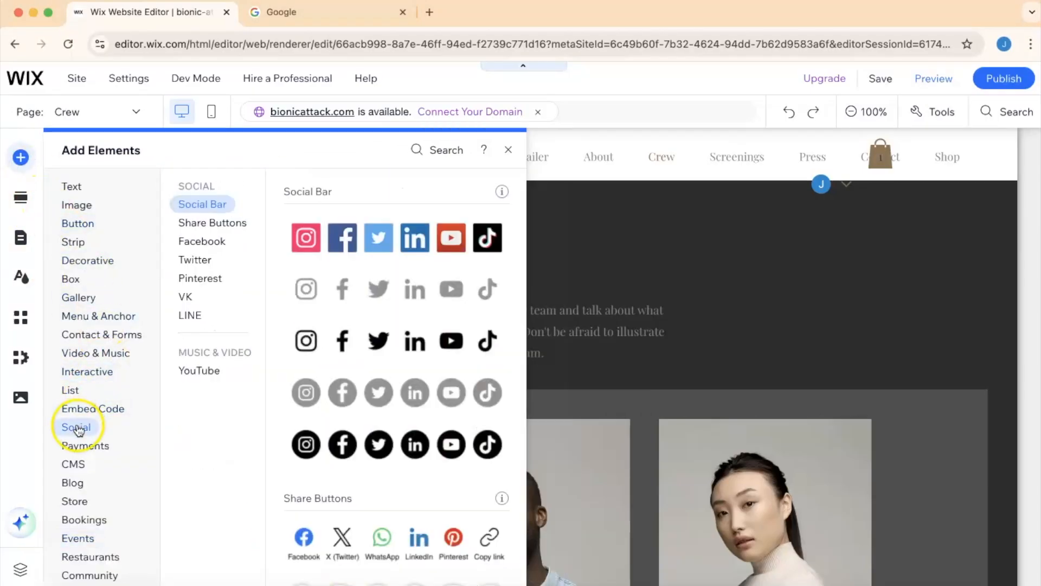
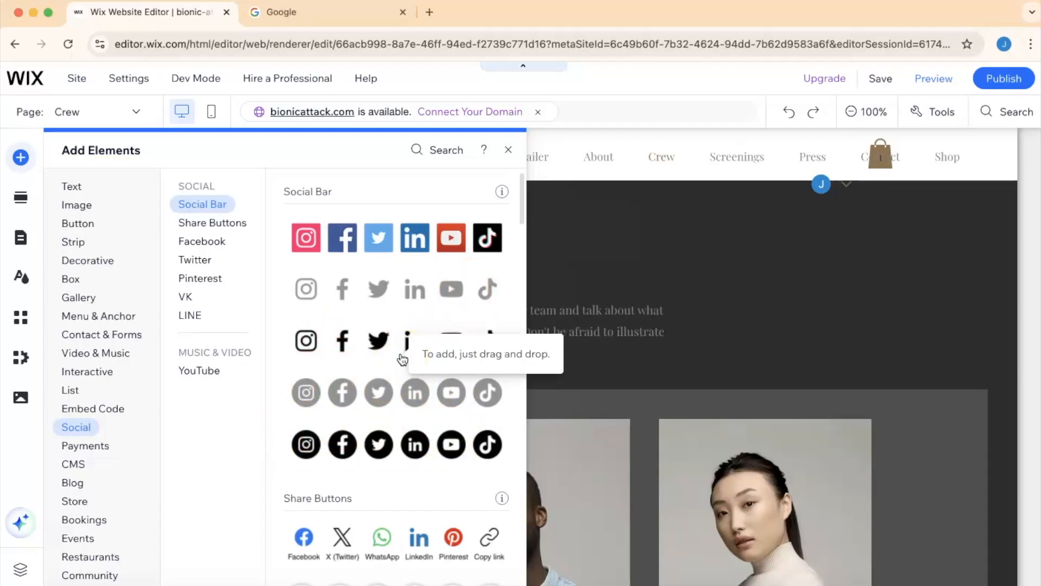
- Add a coloured social bar to the upper right of the Team section on the Crew page
left_click_drag(307, 237, 779, 262)
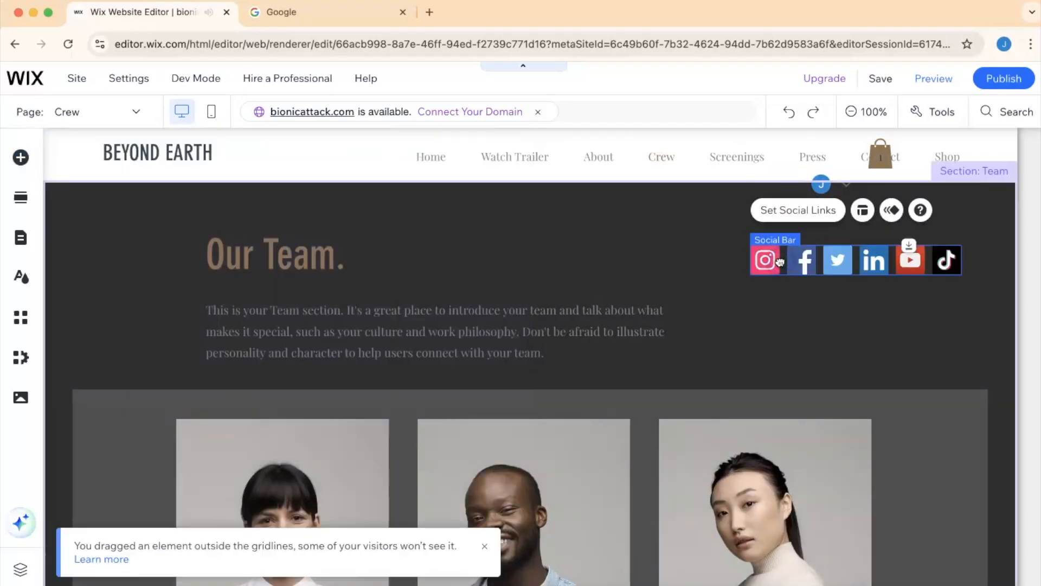
left_click(767, 258)
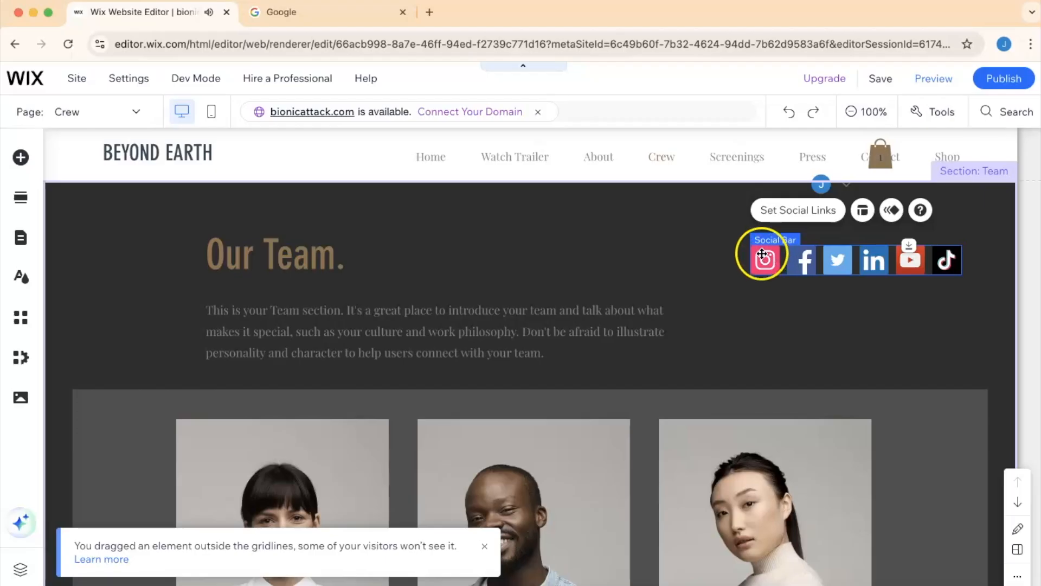
left_click(802, 213)
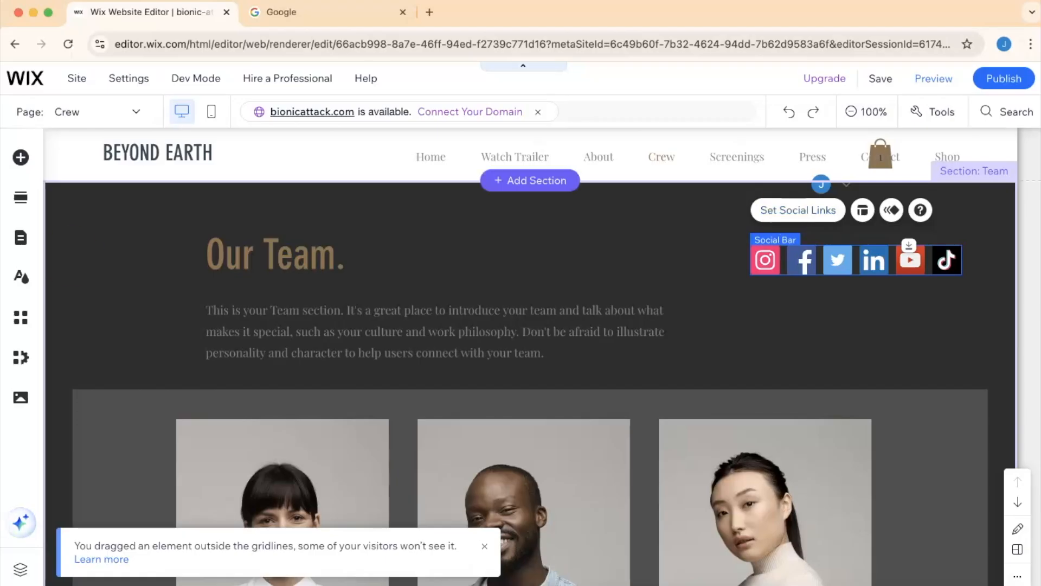
- Browse the Social, Payments, Text, Image and Button categories of elements to add
left_click(21, 160)
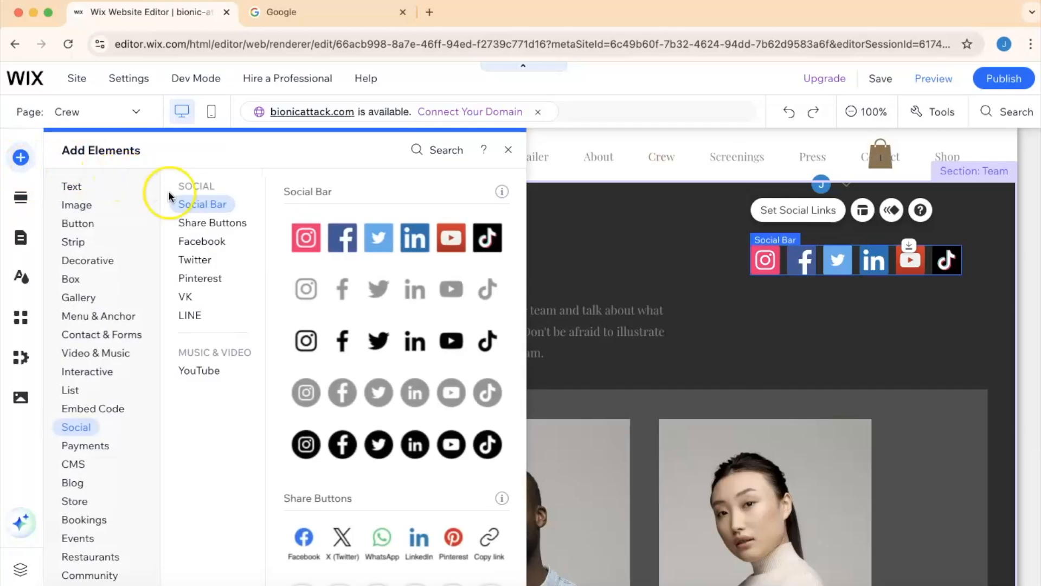
left_click(198, 222)
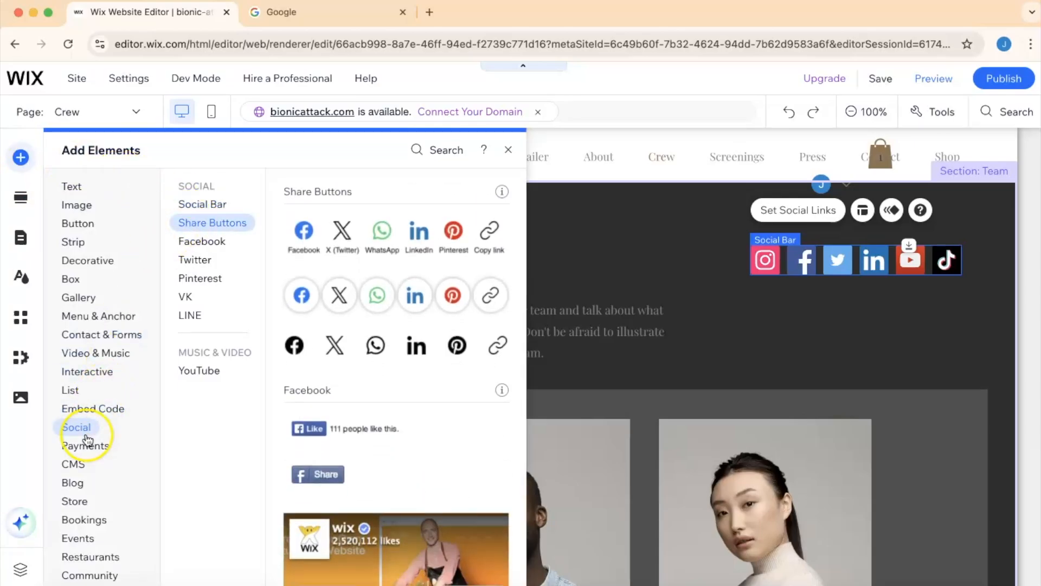
left_click(85, 445)
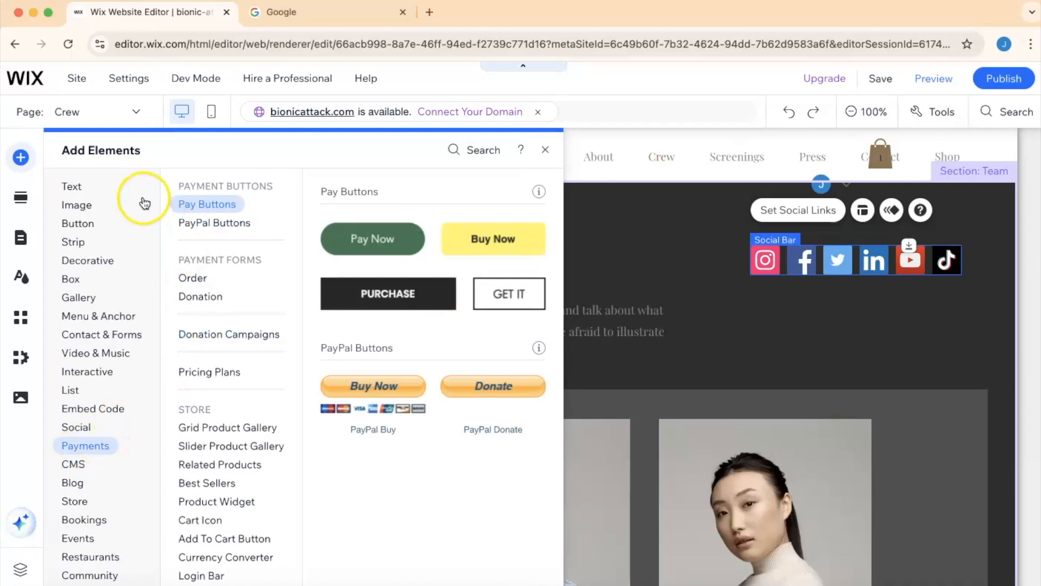
left_click(70, 186)
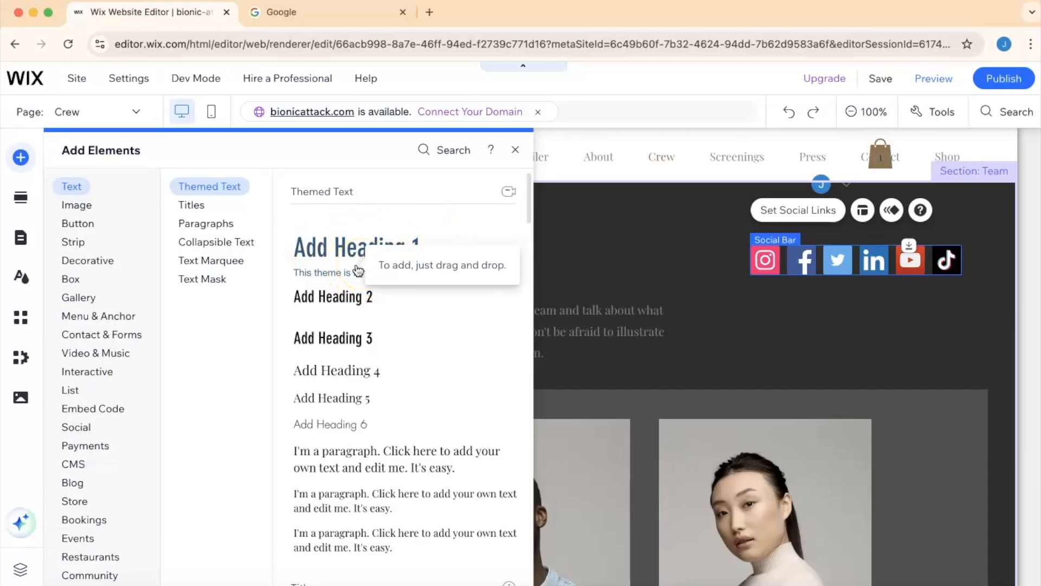
left_click(87, 209)
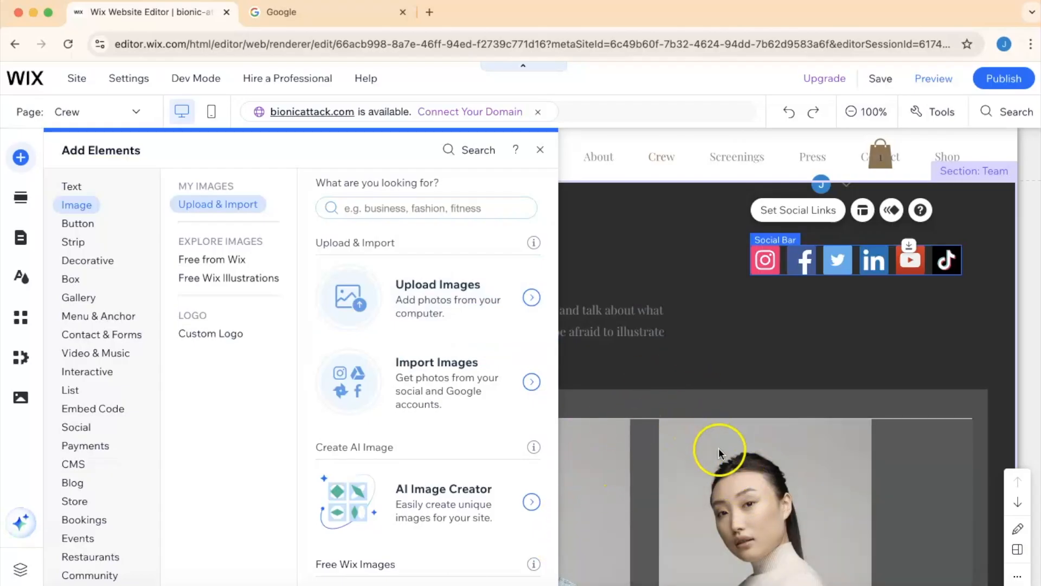
left_click(79, 224)
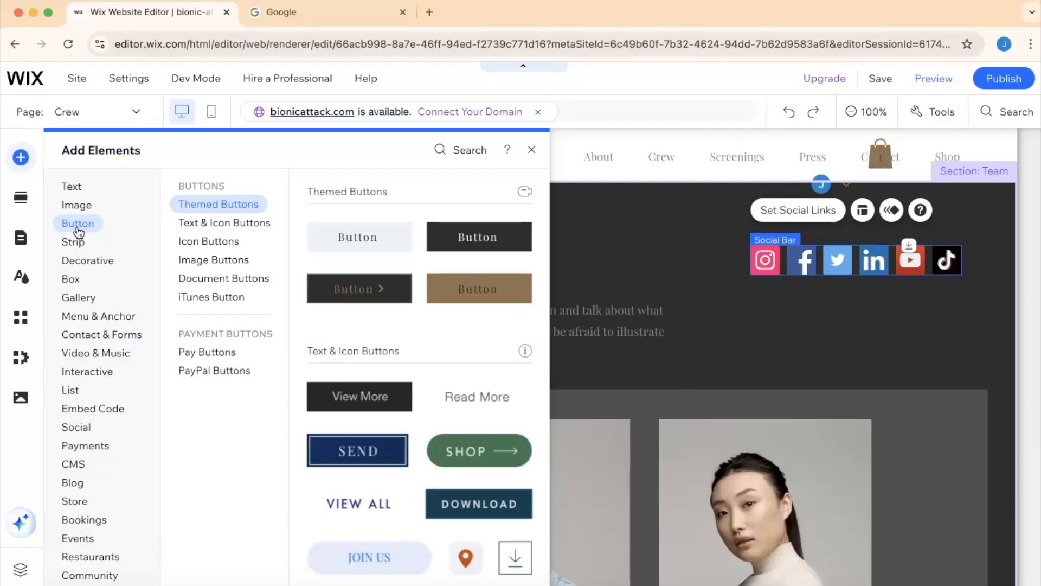
- Examine the Strip element presets across their Welcome, Services, About, Featured and Classic groups
mouse_move(81, 243)
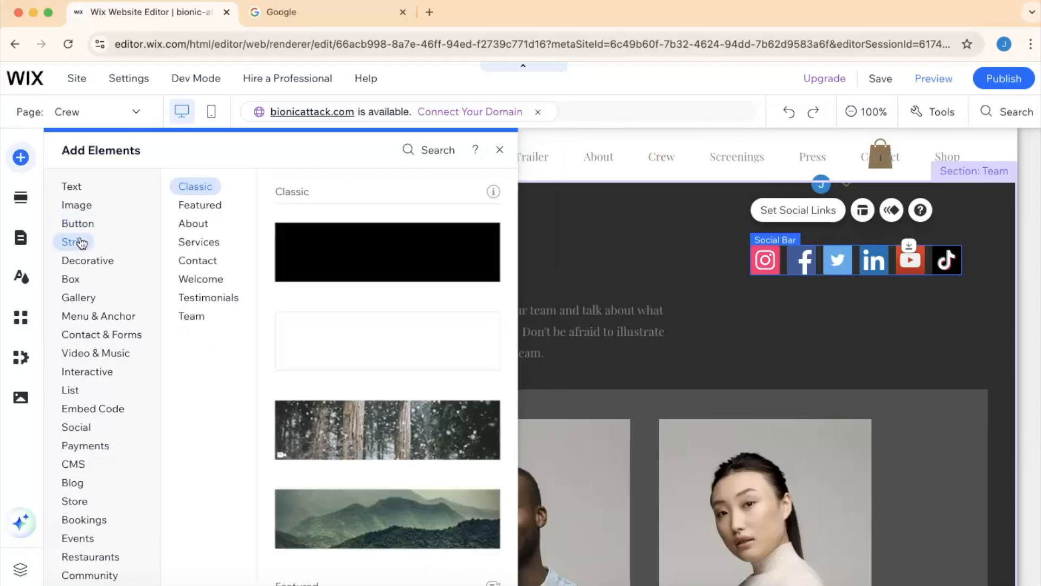
left_click(81, 243)
left_click(214, 282)
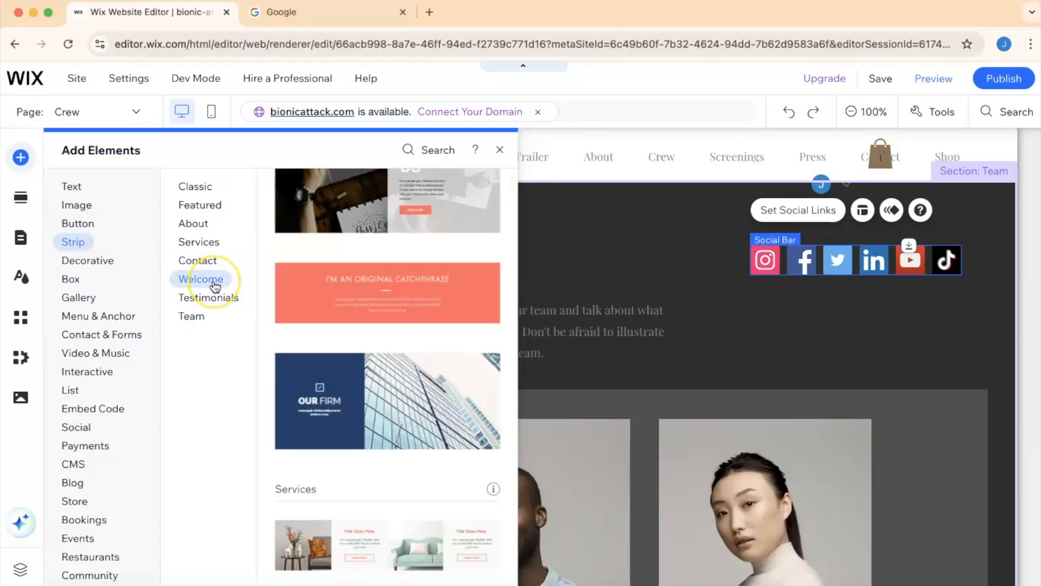
left_click(200, 244)
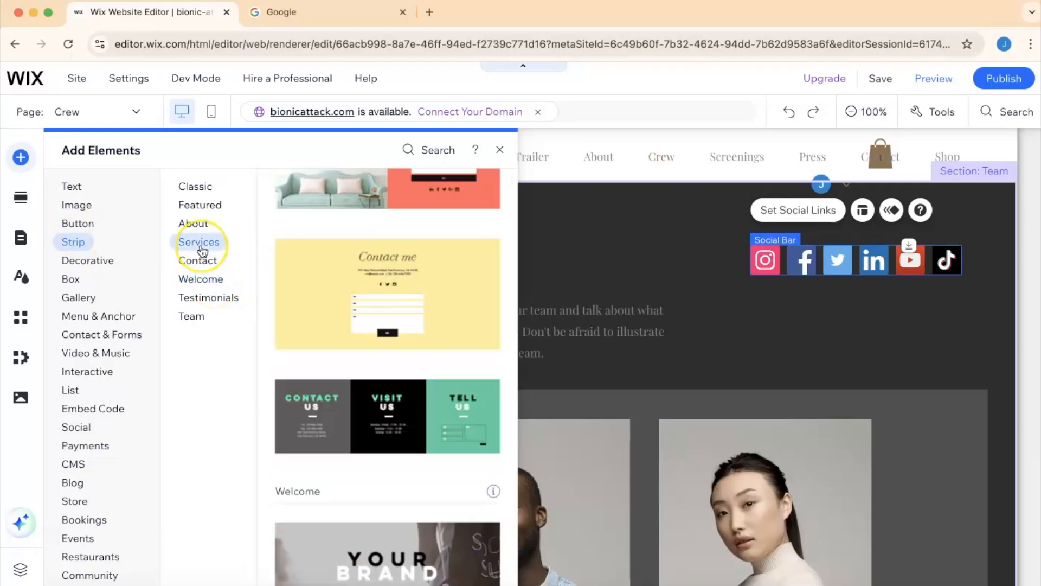
left_click(201, 224)
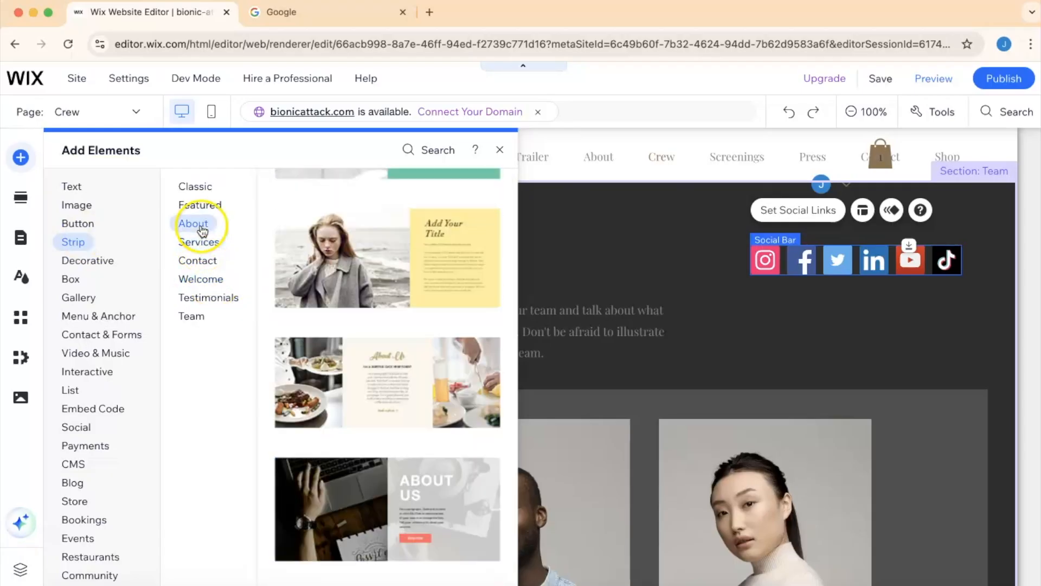
left_click(205, 208)
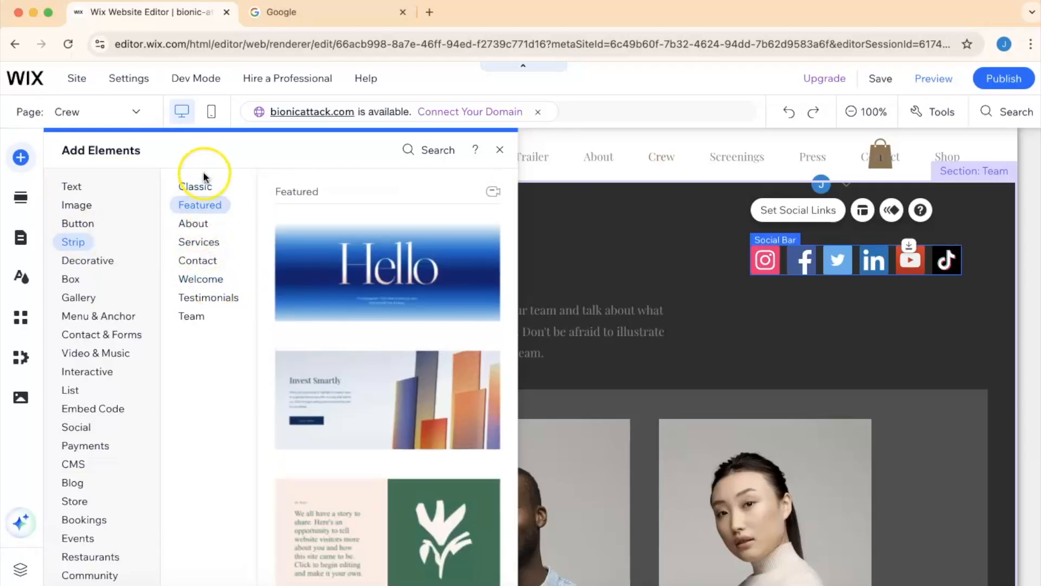
left_click(203, 173)
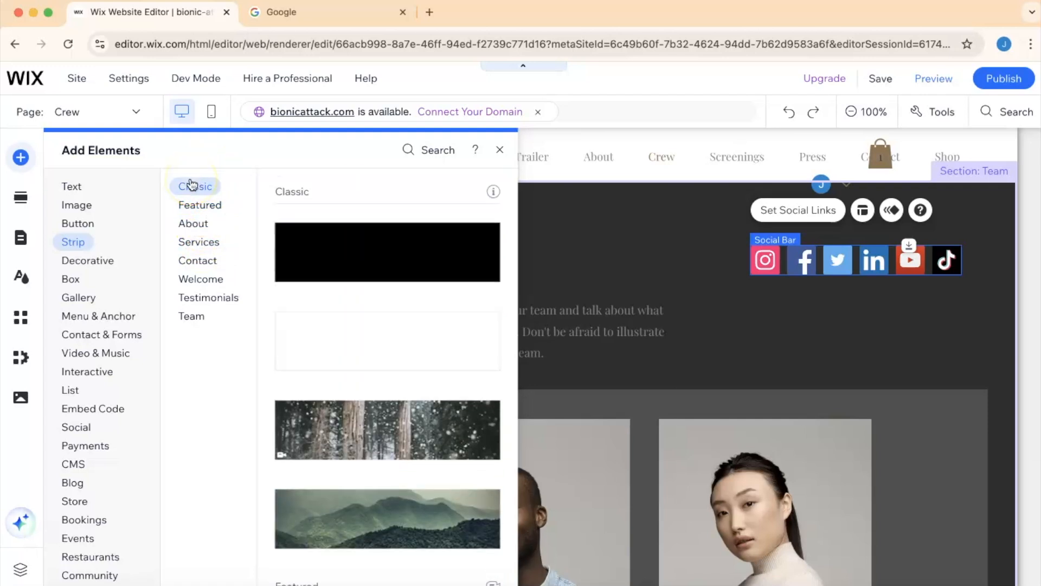
left_click_drag(352, 240, 409, 242)
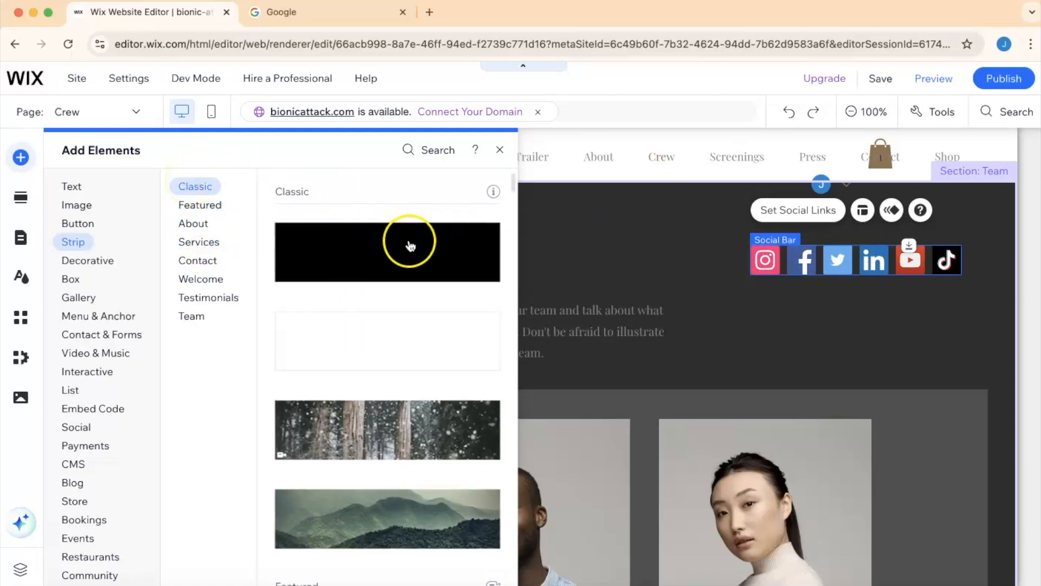
- Browse the remaining element categories, from Decorative through Restaurants and Community
left_click(102, 268)
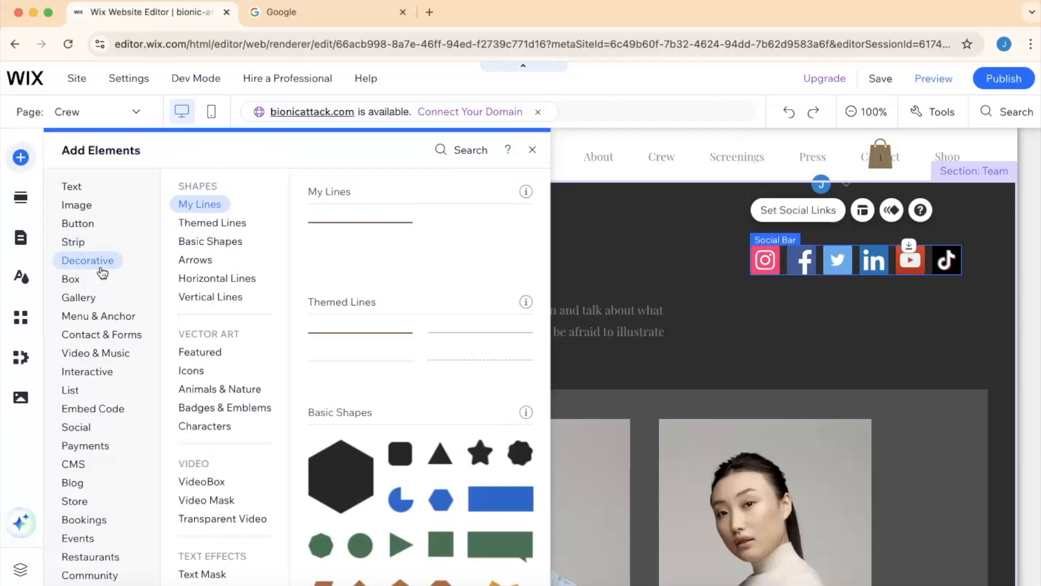
left_click(72, 282)
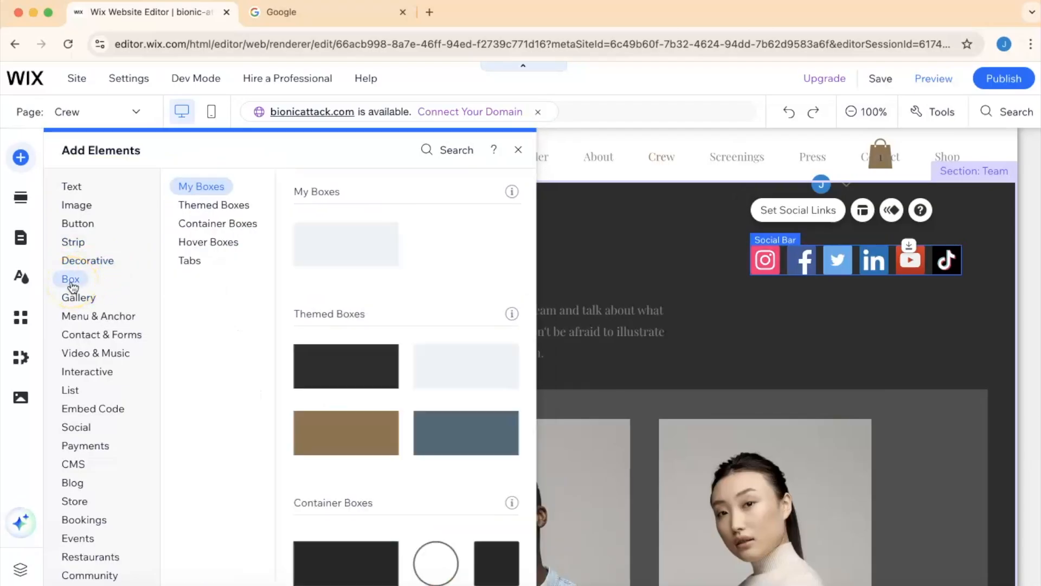
left_click(75, 301)
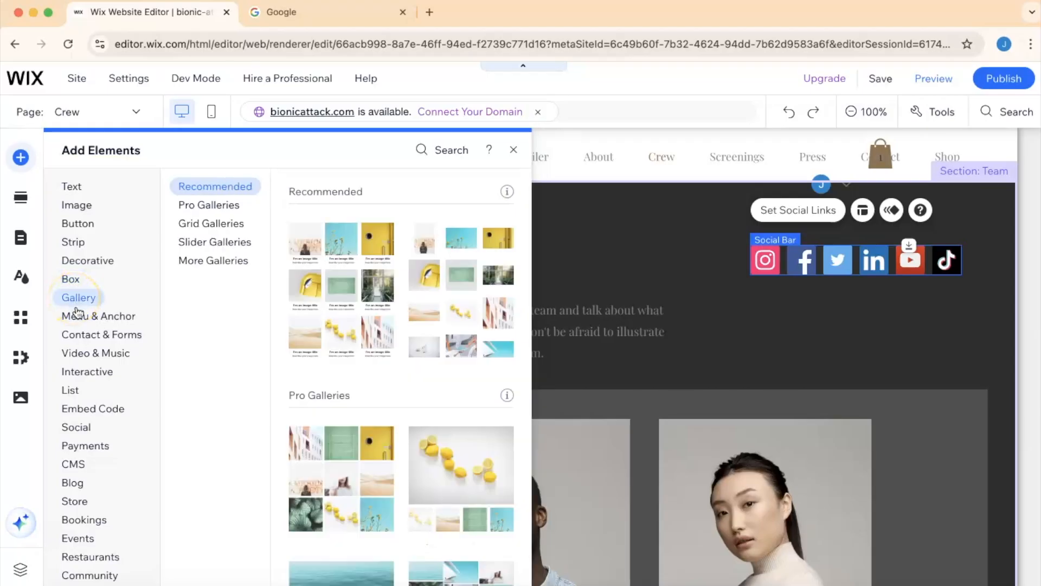
left_click(77, 317)
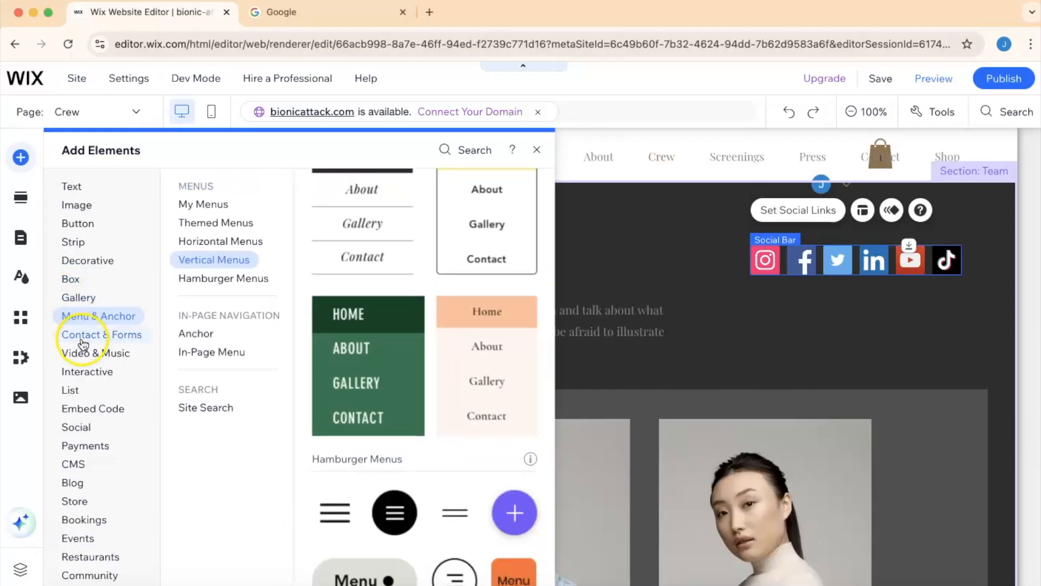
left_click(84, 353)
left_click(82, 374)
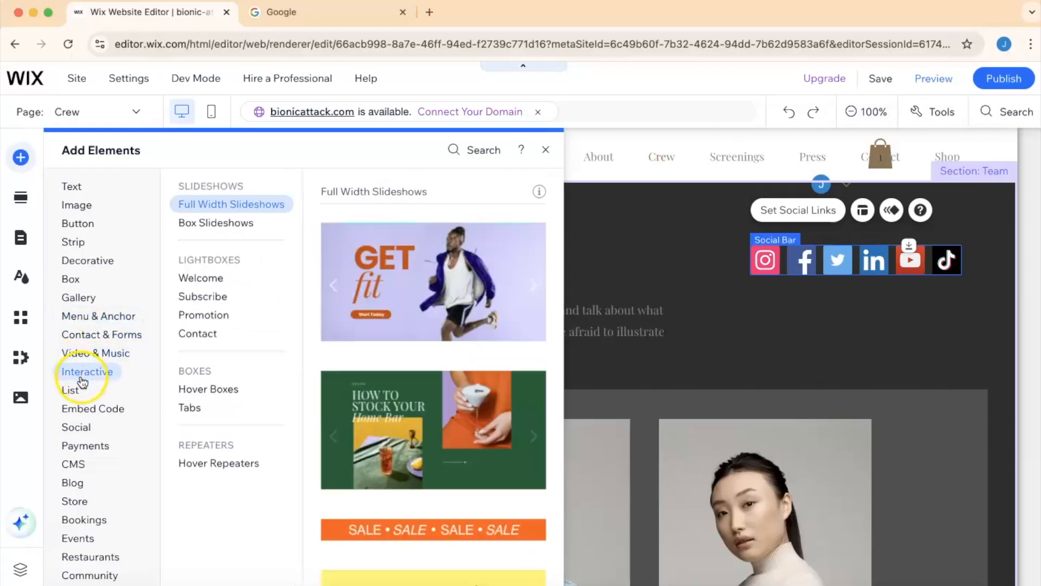
left_click(80, 389)
left_click(82, 408)
left_click(82, 427)
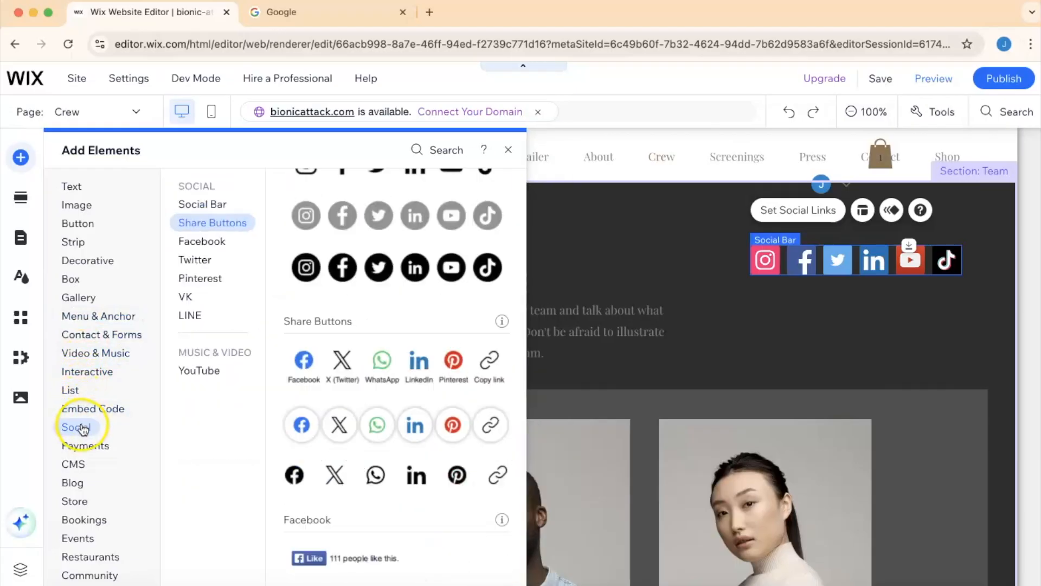
left_click(81, 445)
left_click(80, 463)
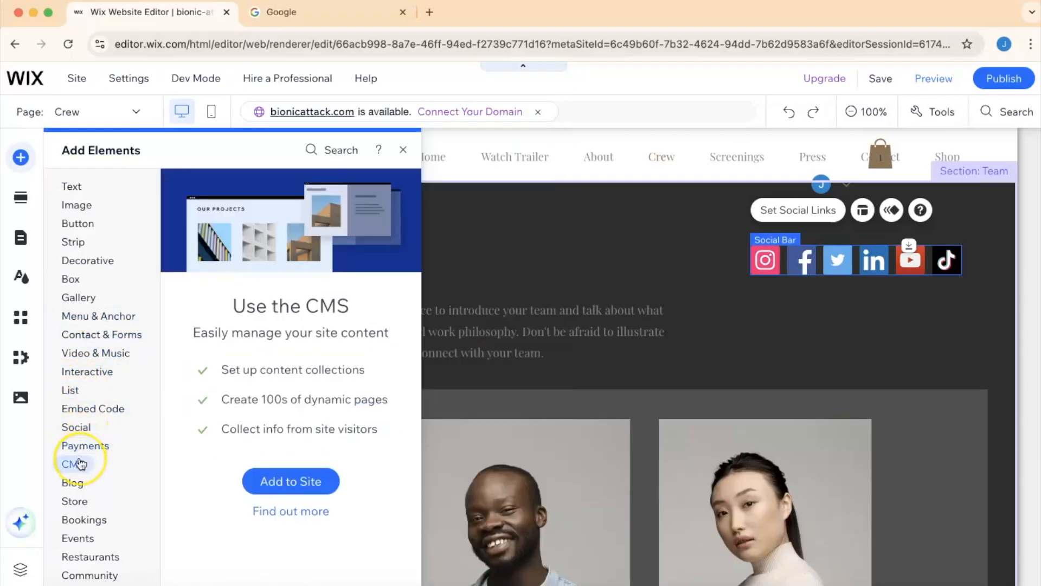
left_click(81, 446)
left_click(84, 426)
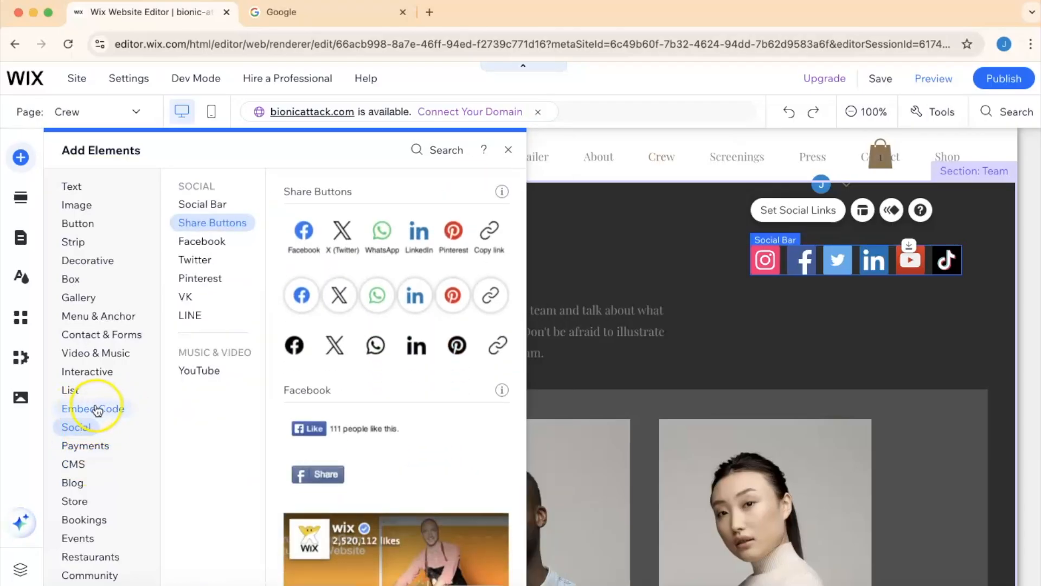
left_click(70, 393)
left_click(72, 373)
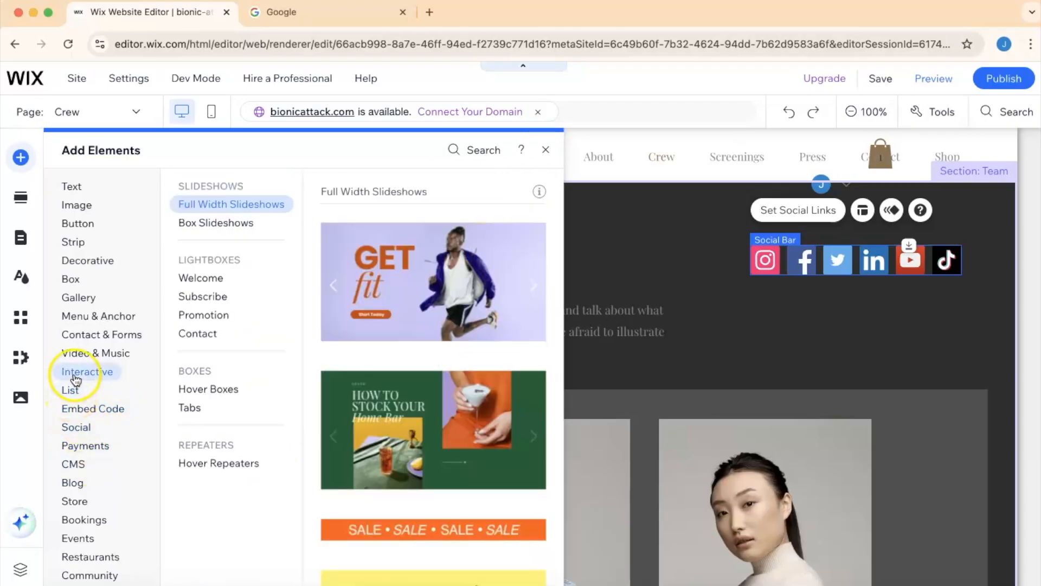
left_click(83, 356)
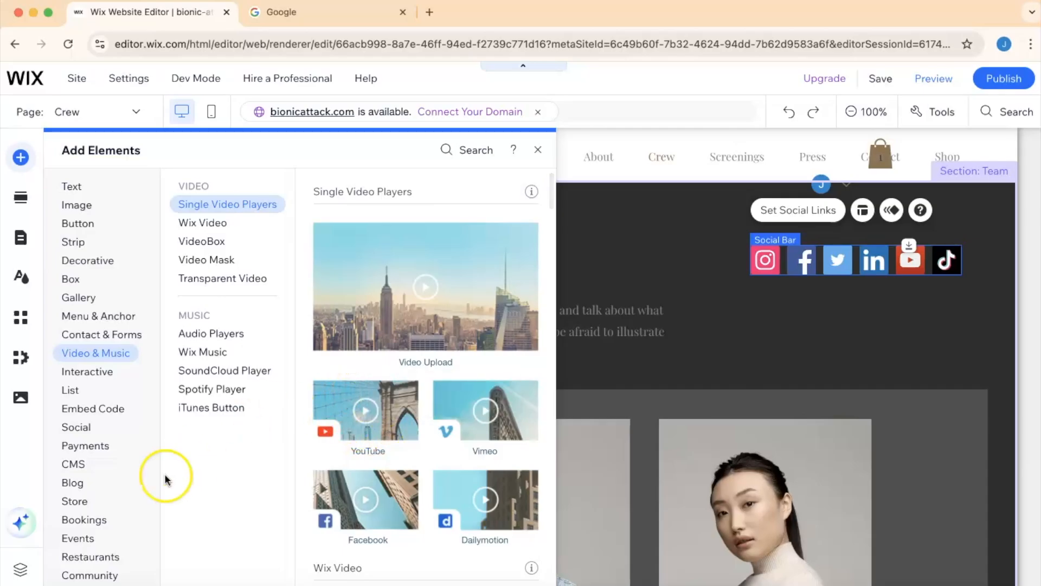
left_click(95, 558)
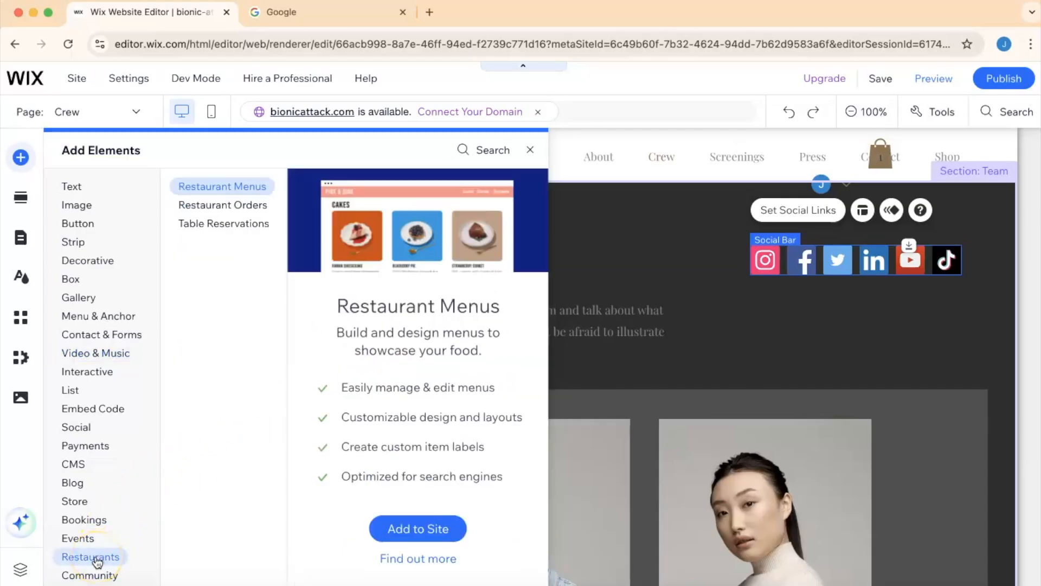
left_click(93, 576)
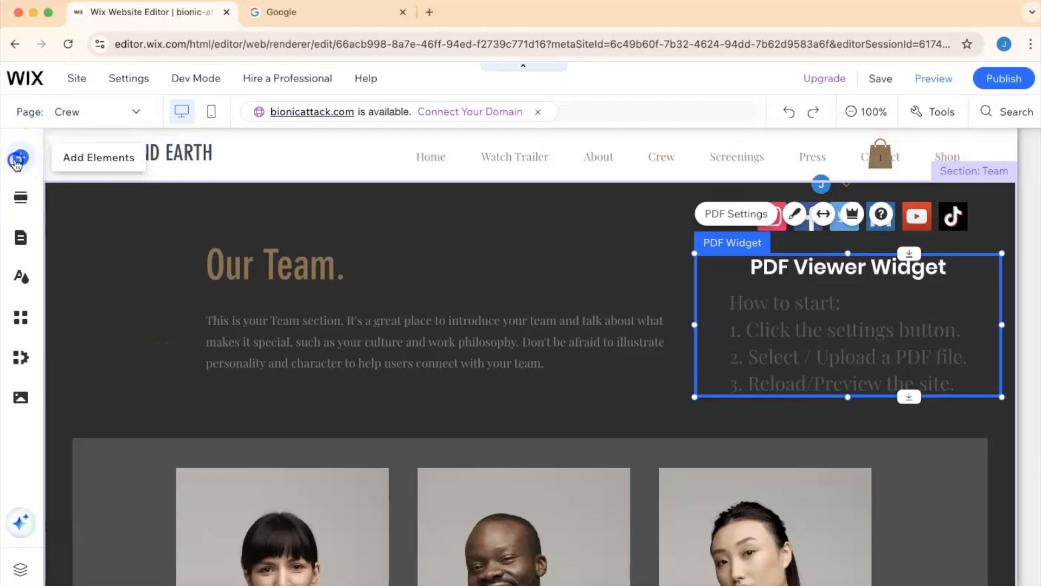
- Search the editor for "text"
left_click(16, 160)
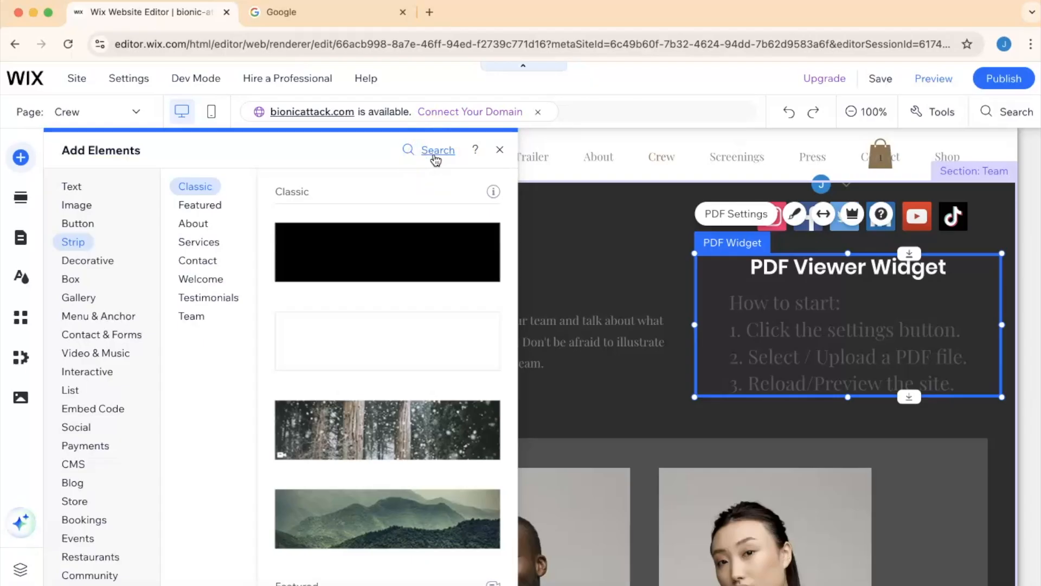
left_click(436, 159)
left_click(714, 170)
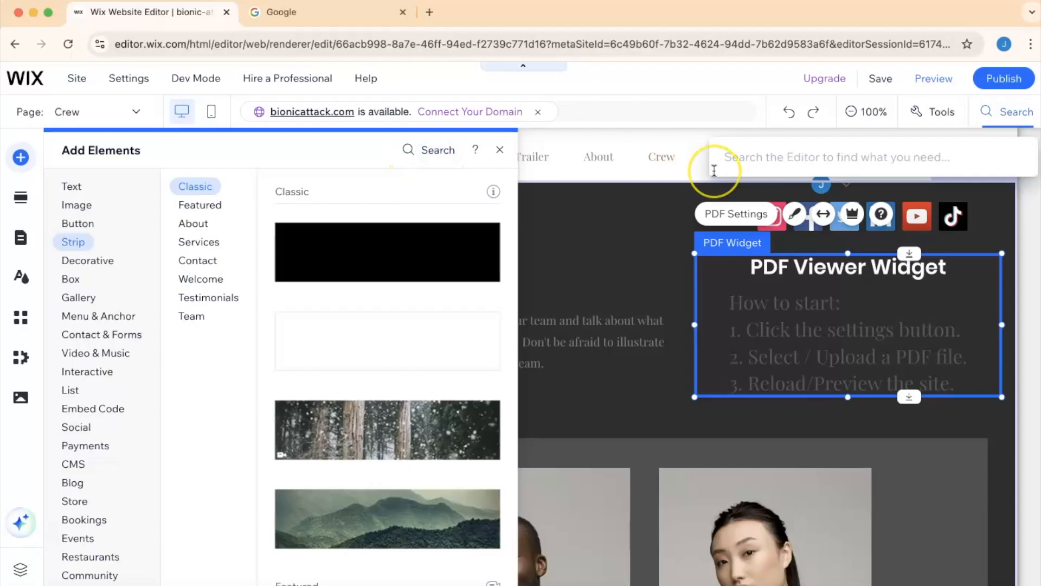
type("text")
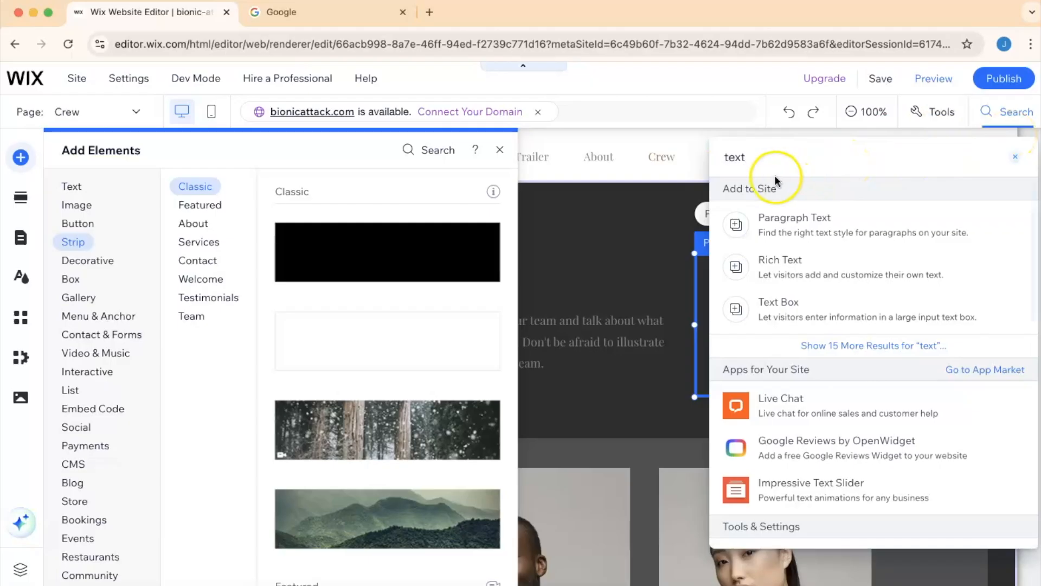
- Open the Paragraph Text search result to view the paragraph text styles
left_click(787, 217)
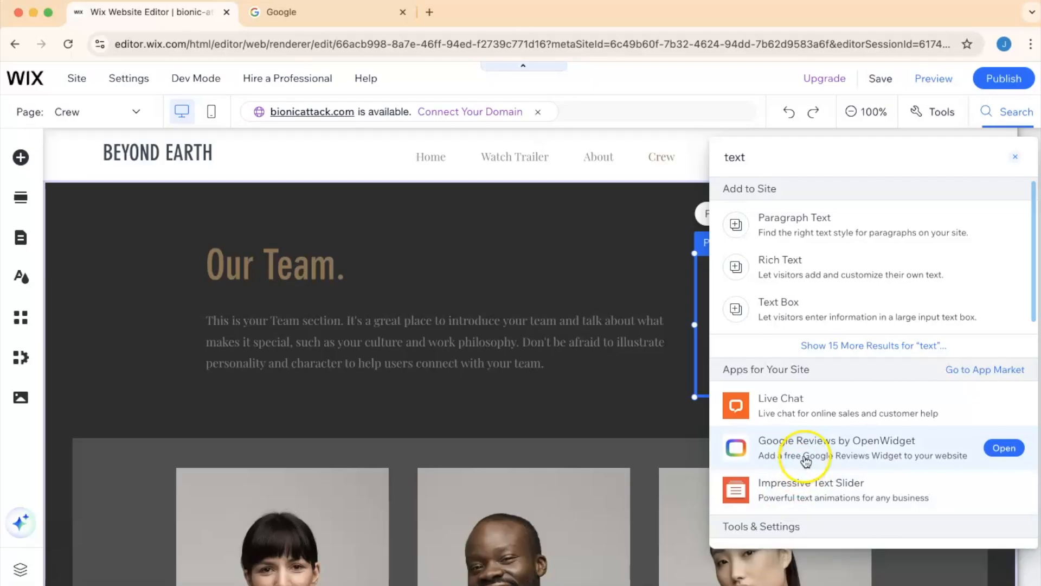
left_click(777, 247)
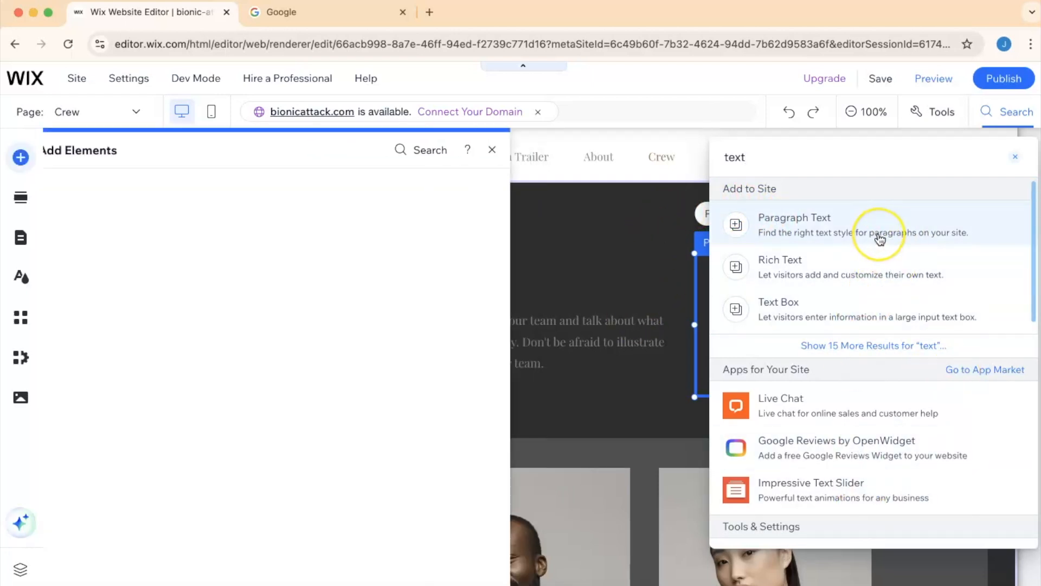
mouse_move(879, 236)
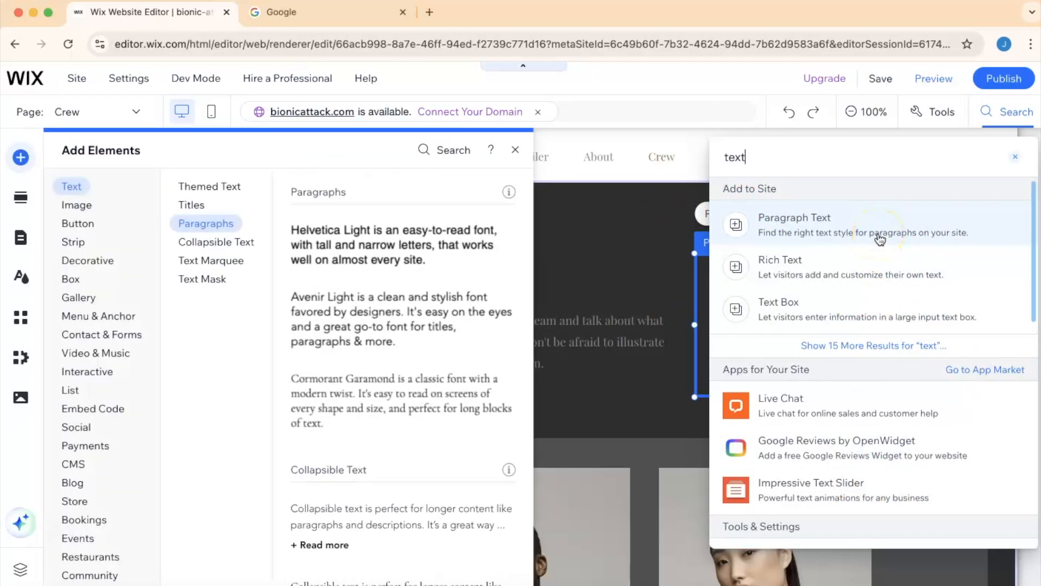
left_click(224, 224)
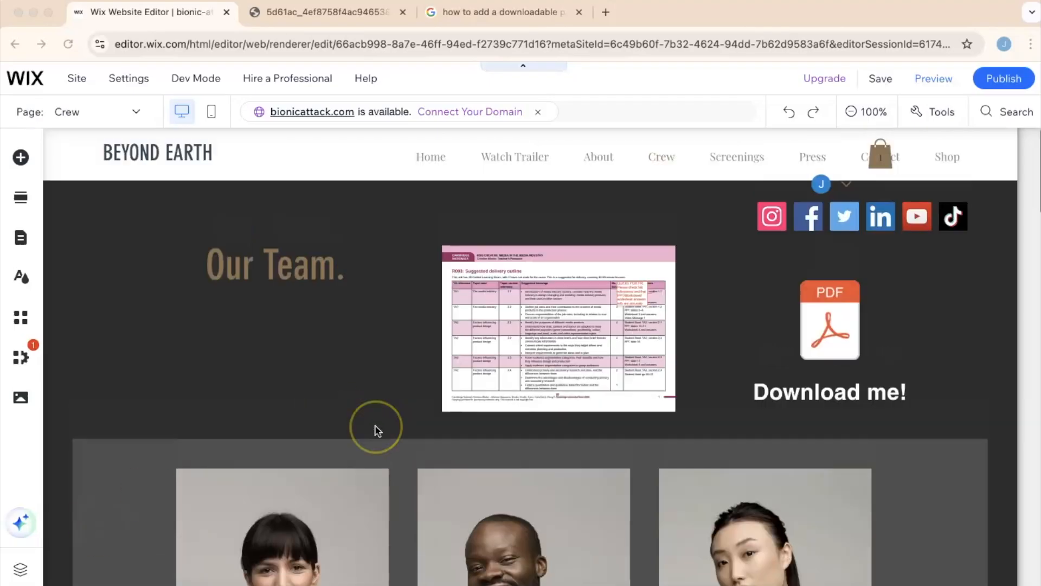
- Browse the Payments, Interactive and Video & Music element categories in the Add Elements panel
scroll(376, 425, "down", 10)
scroll(375, 431, "up", 10)
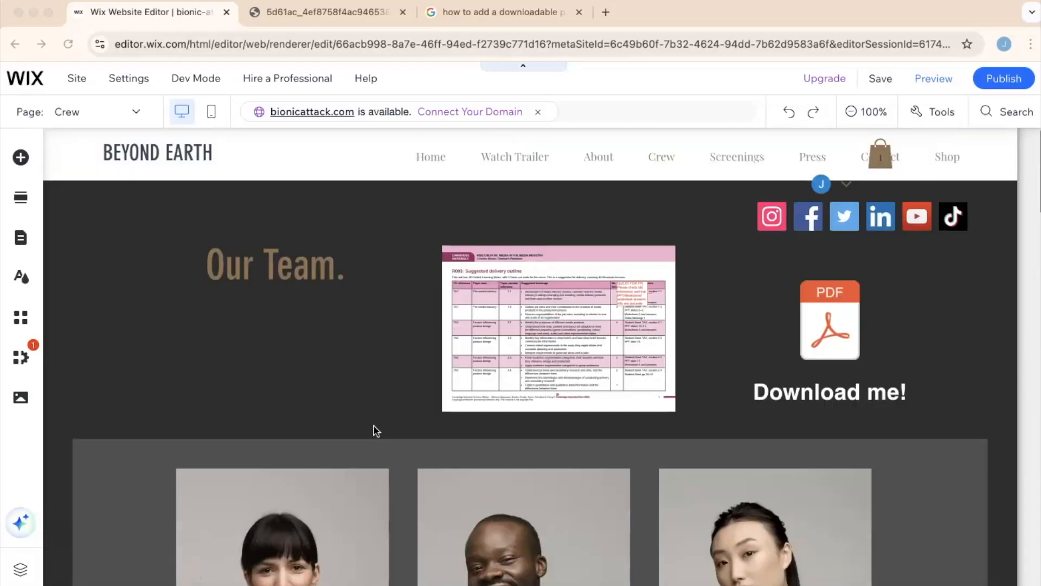
left_click(60, 179)
left_click(21, 158)
left_click(20, 158)
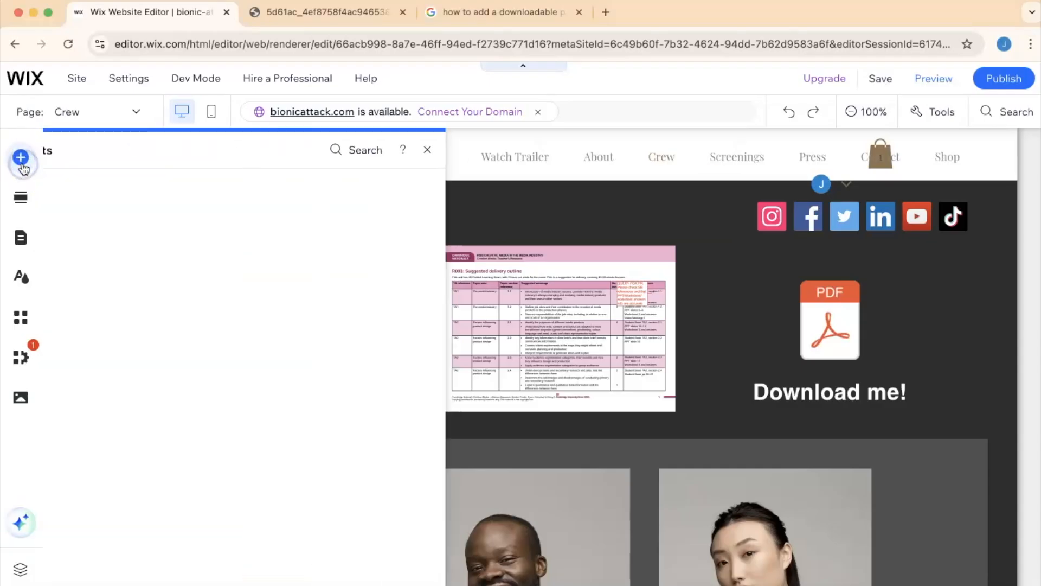
scroll(90, 495, "down", 2)
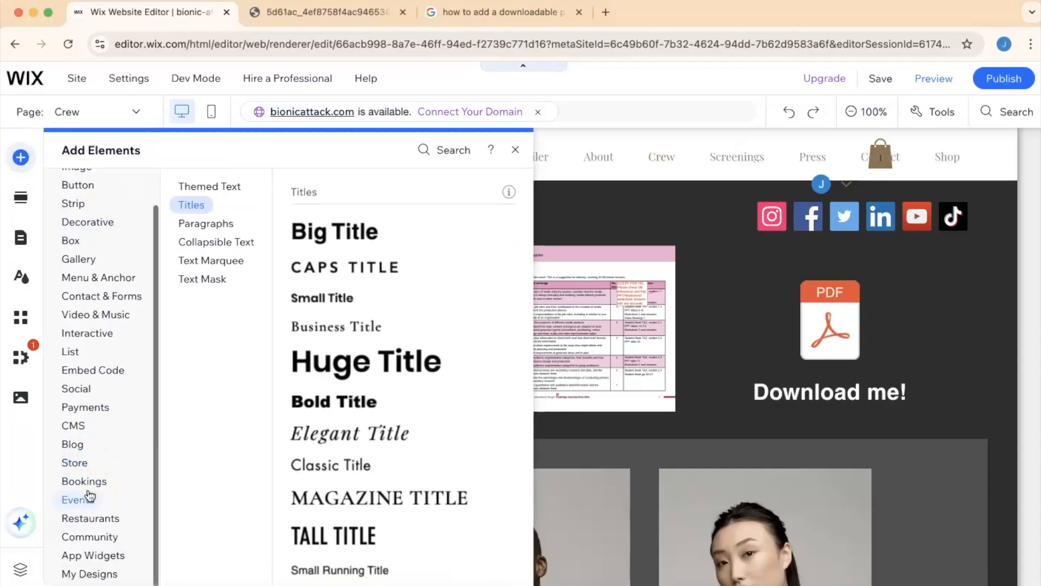
left_click(86, 498)
left_click(85, 407)
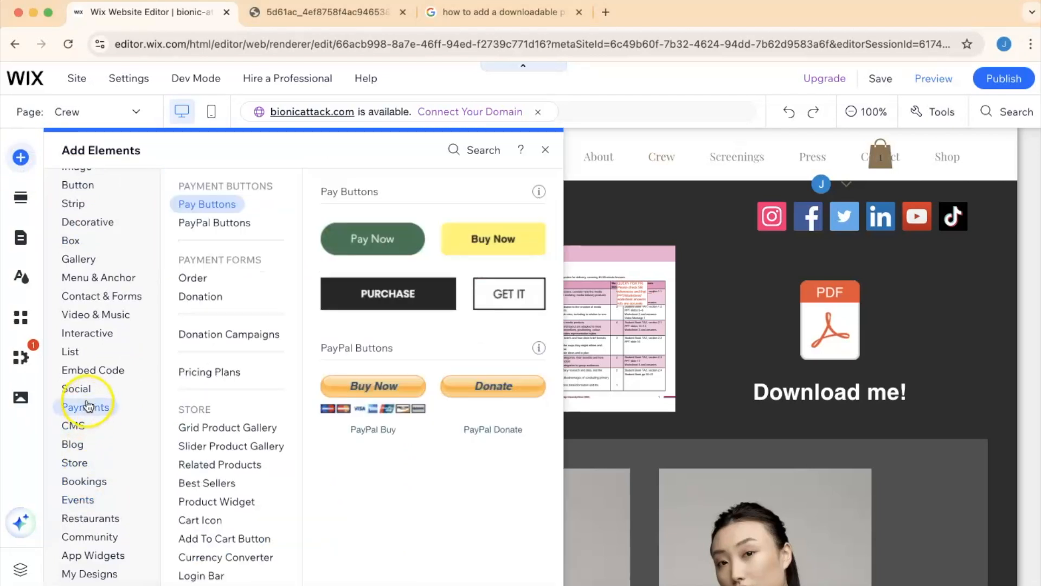
left_click(96, 334)
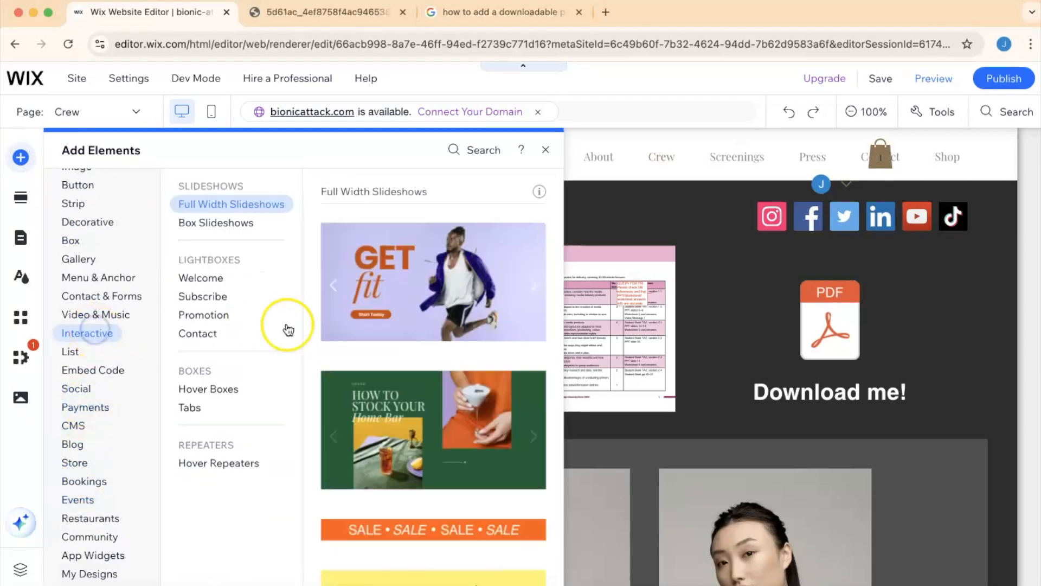
scroll(398, 326, "down", 5)
scroll(399, 326, "up", 6)
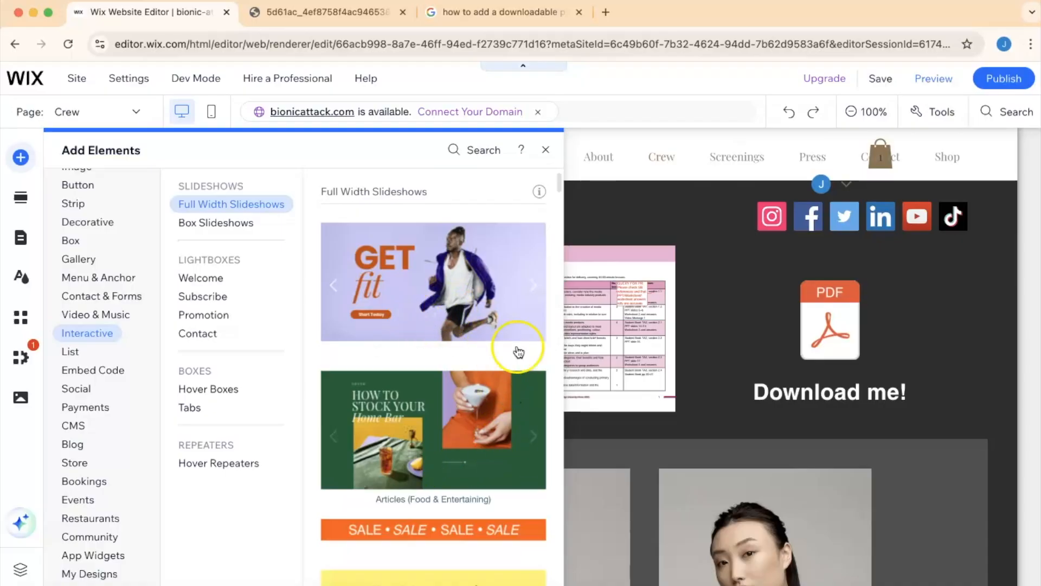
scroll(433, 568, "down", 3)
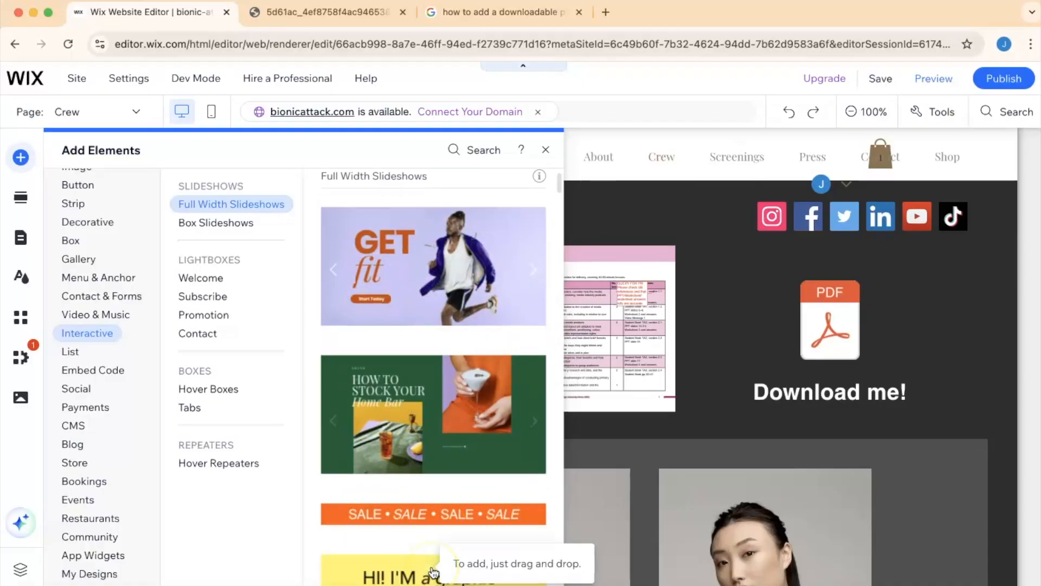
scroll(434, 572, "down", 10)
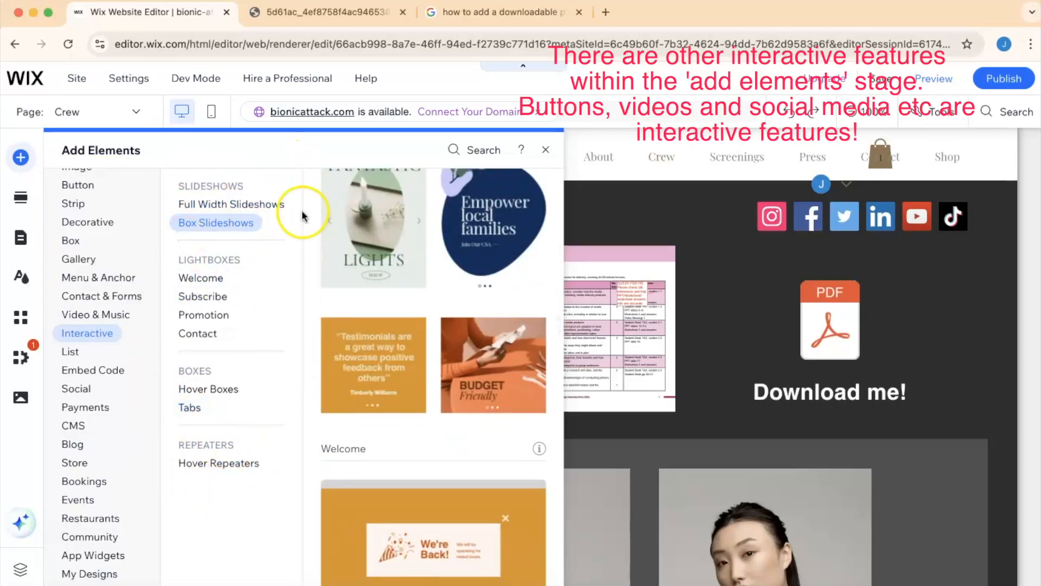
left_click(84, 315)
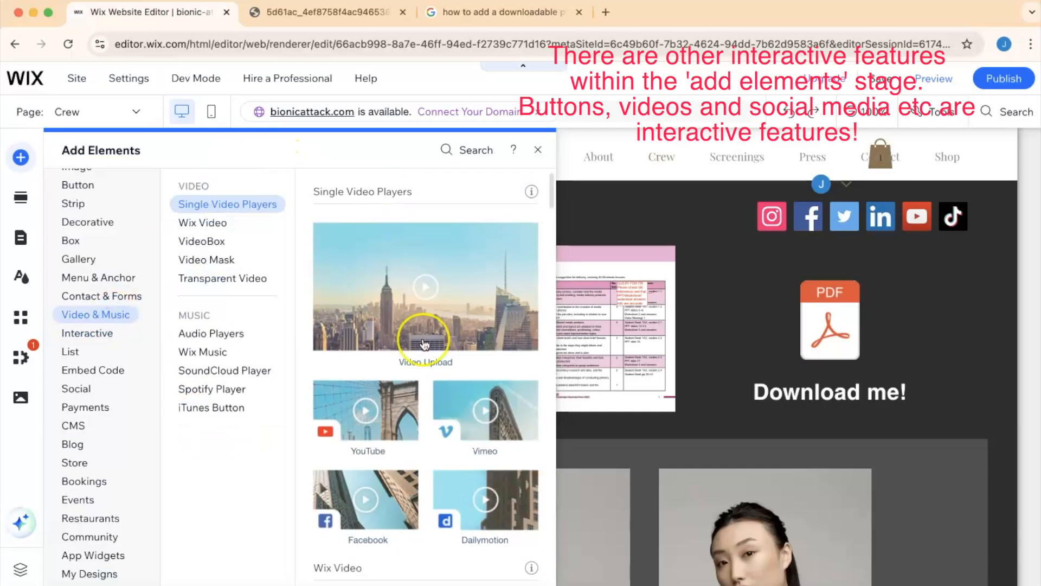
scroll(425, 344, "down", 15)
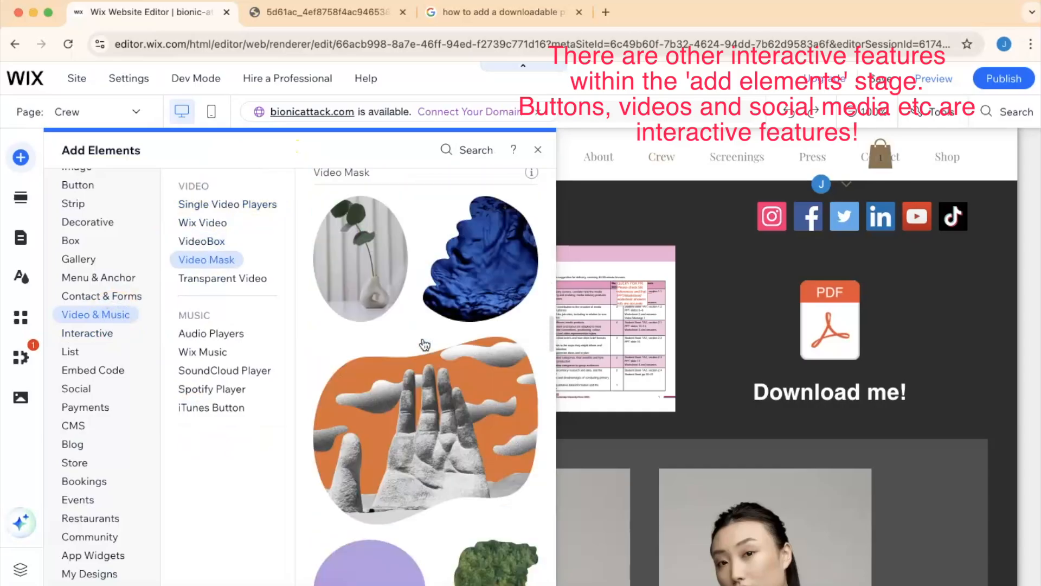
scroll(424, 344, "down", 10)
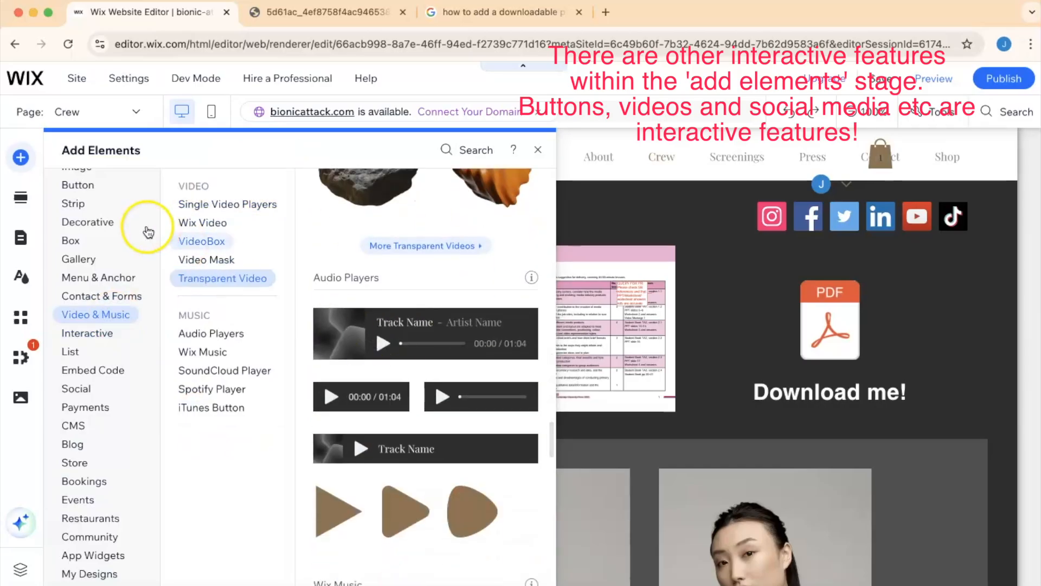
- Open the Add Section panel and look through its section categories
left_click(21, 206)
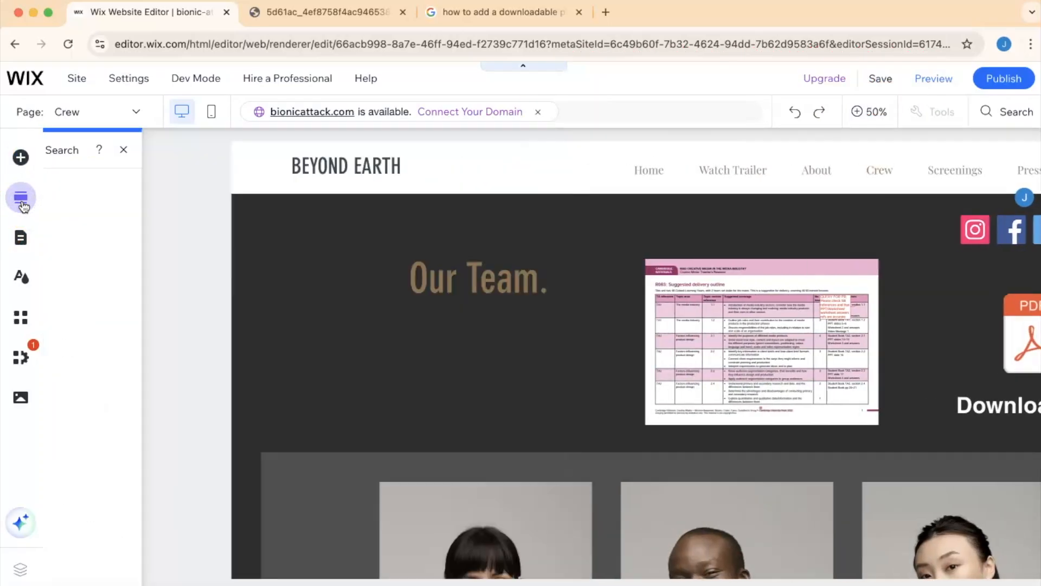
left_click(29, 199)
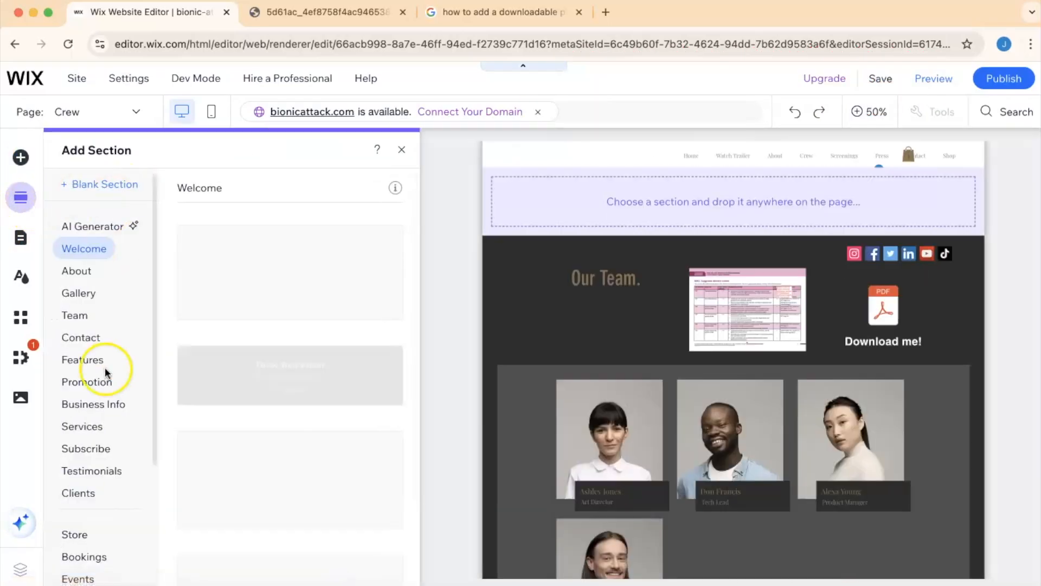
scroll(92, 411, "down", 3)
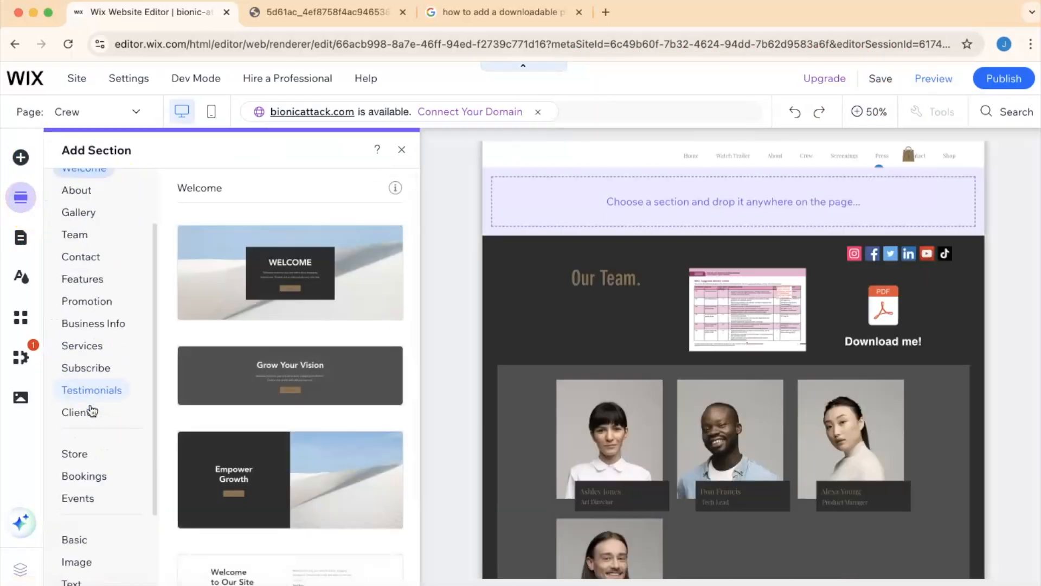
scroll(92, 410, "up", 3)
left_click(61, 301)
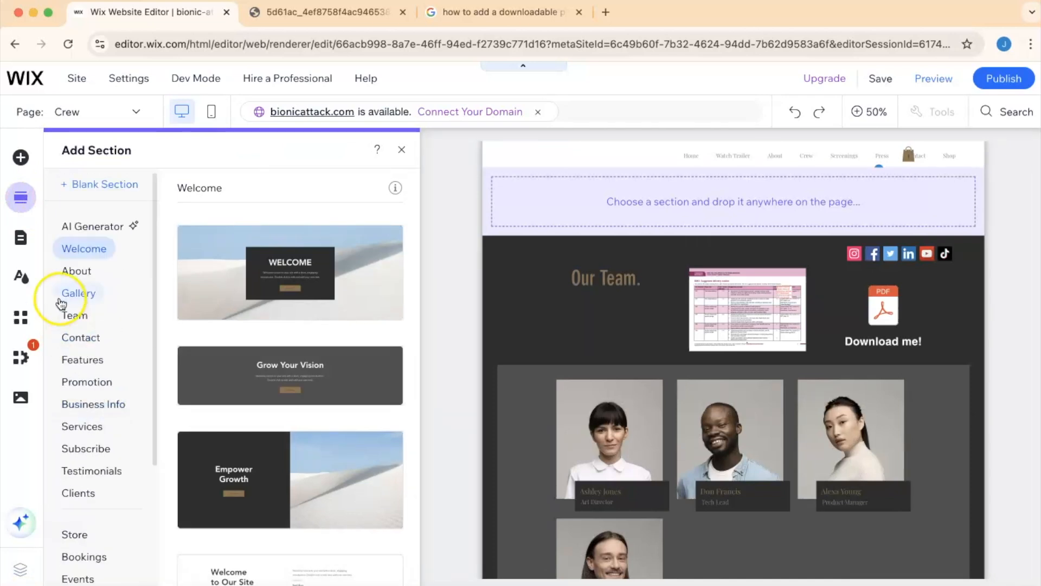
- Open the Site Design settings and review the page transition options
left_click(23, 280)
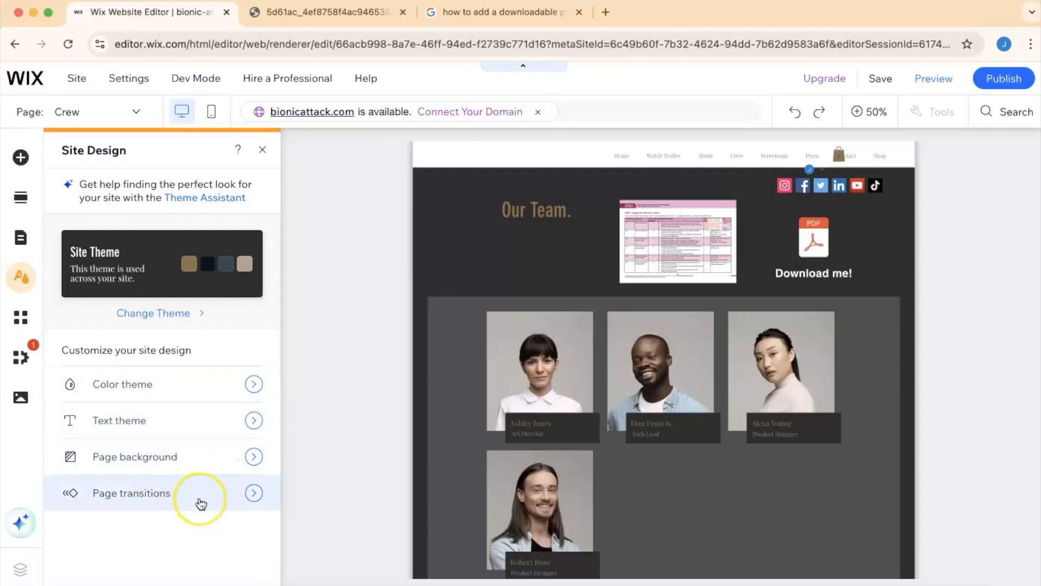
left_click(250, 494)
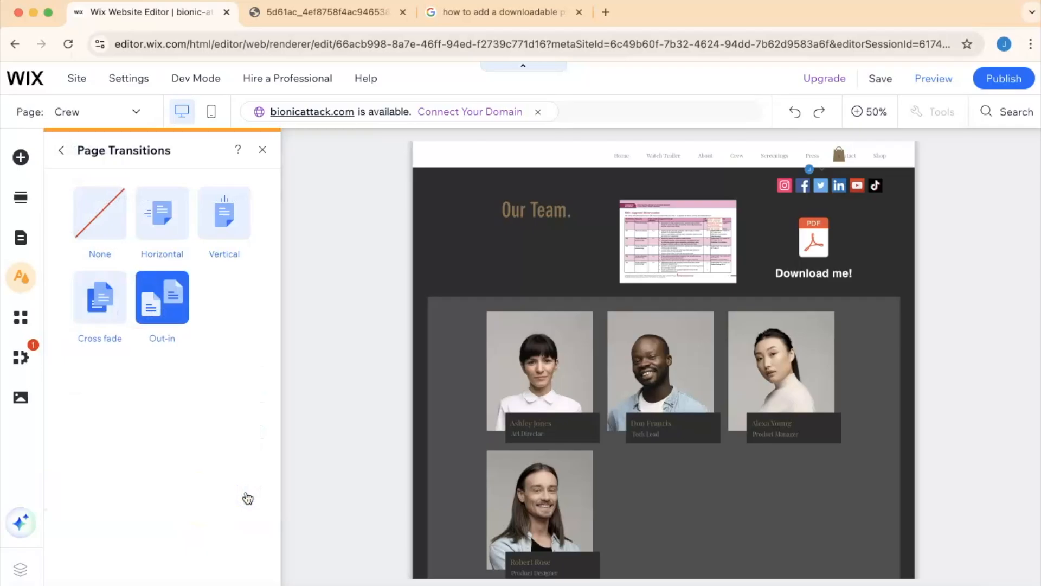
left_click(138, 113)
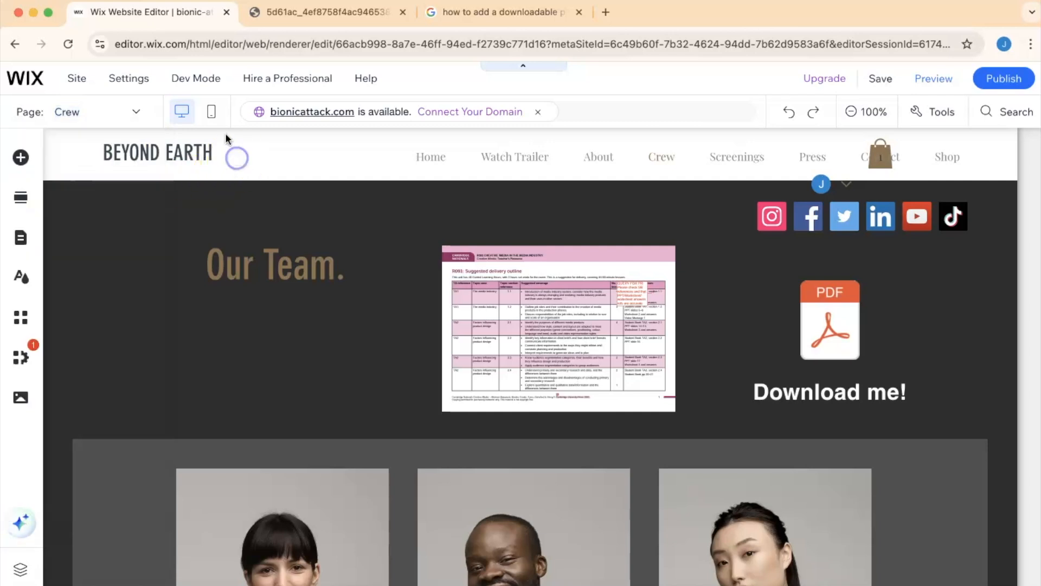
- Switch to mobile view and rearrange the Download me! text onto one line centred under the PDF icon
left_click(212, 113)
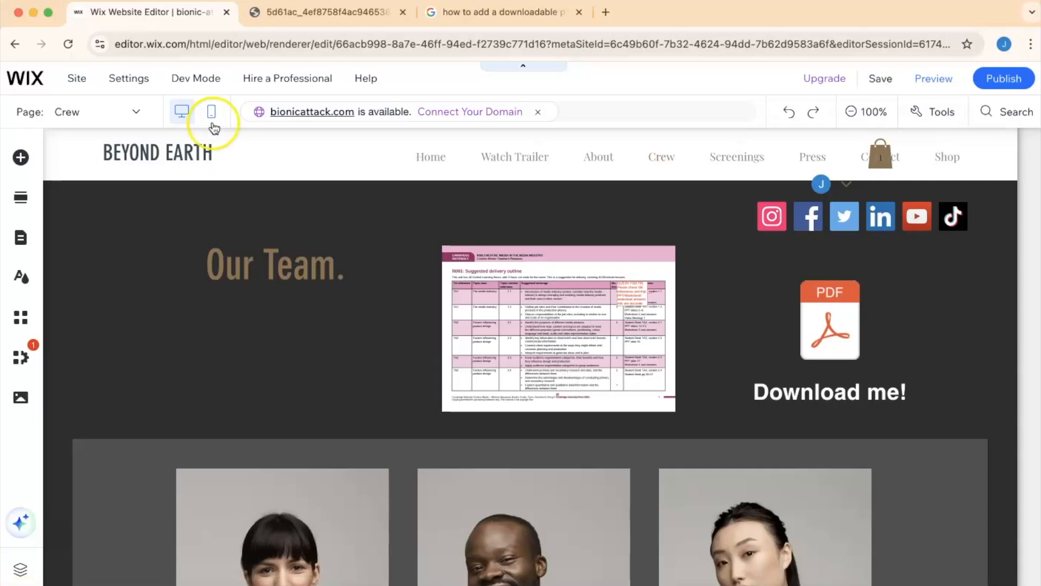
left_click(212, 115)
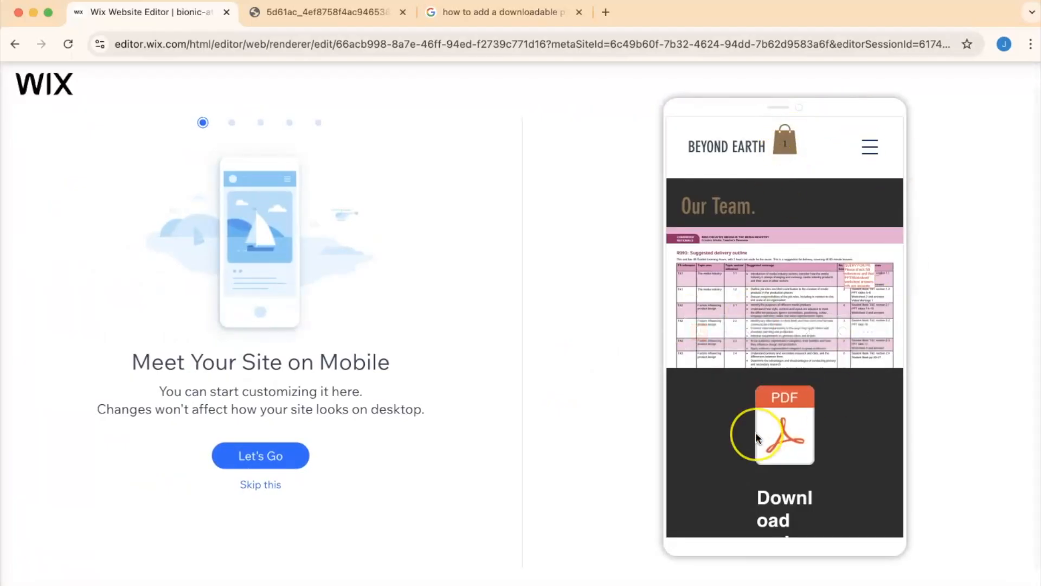
left_click(268, 486)
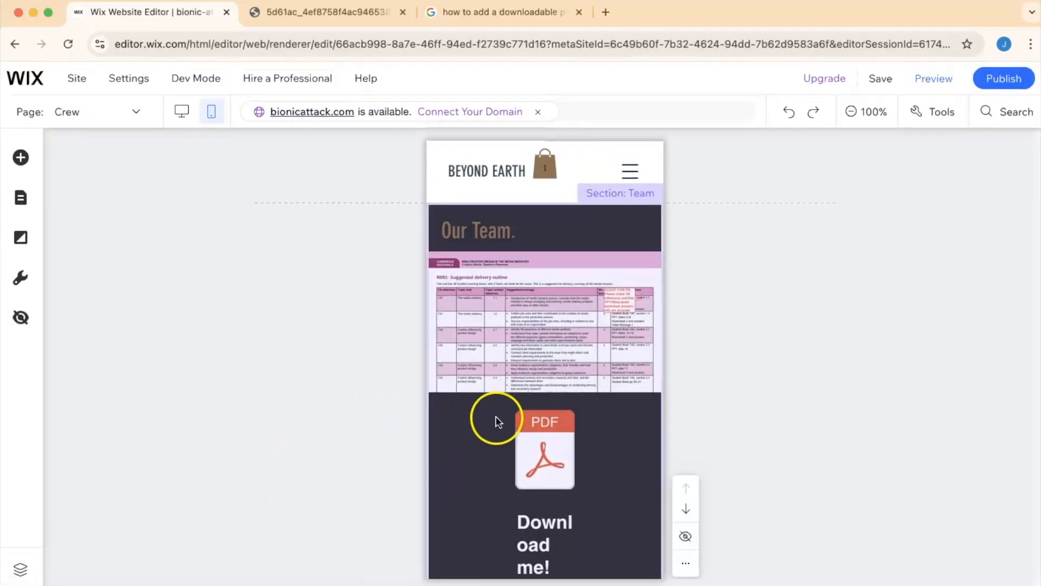
left_click(534, 519)
left_click_drag(572, 547, 624, 542)
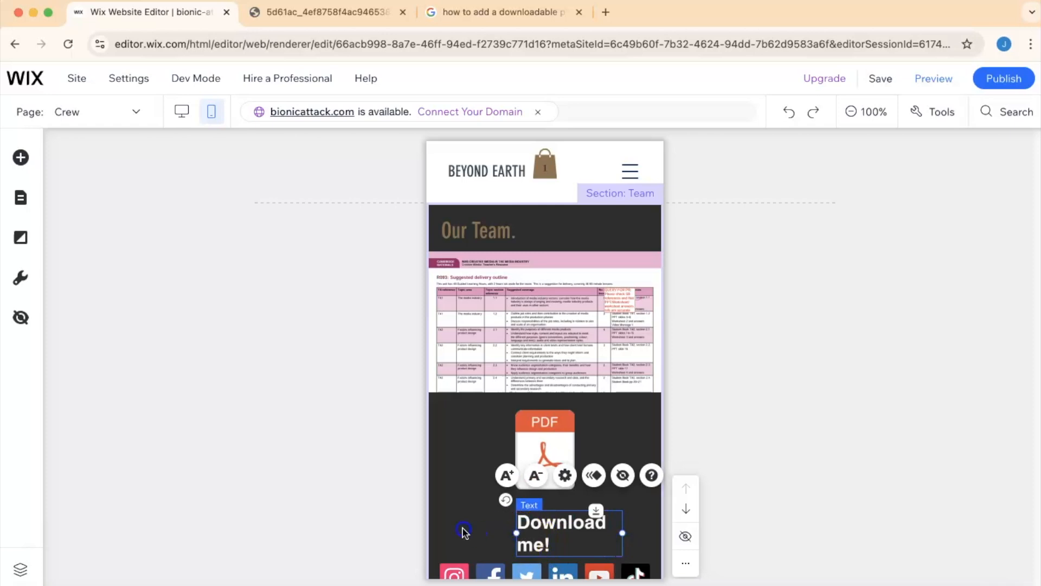
left_click_drag(516, 532, 462, 529)
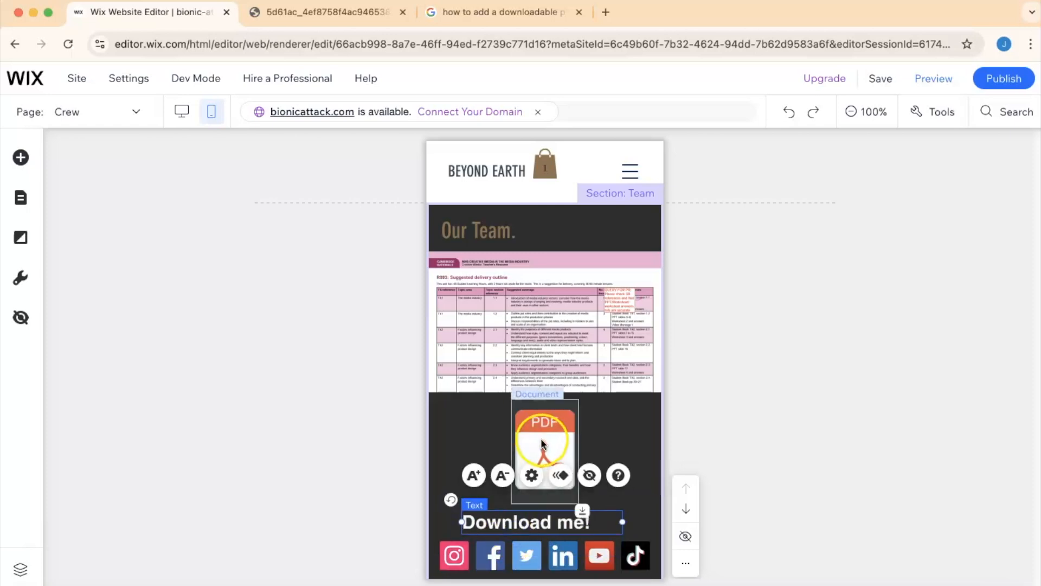
left_click_drag(542, 440, 542, 448)
left_click_drag(507, 520, 531, 520)
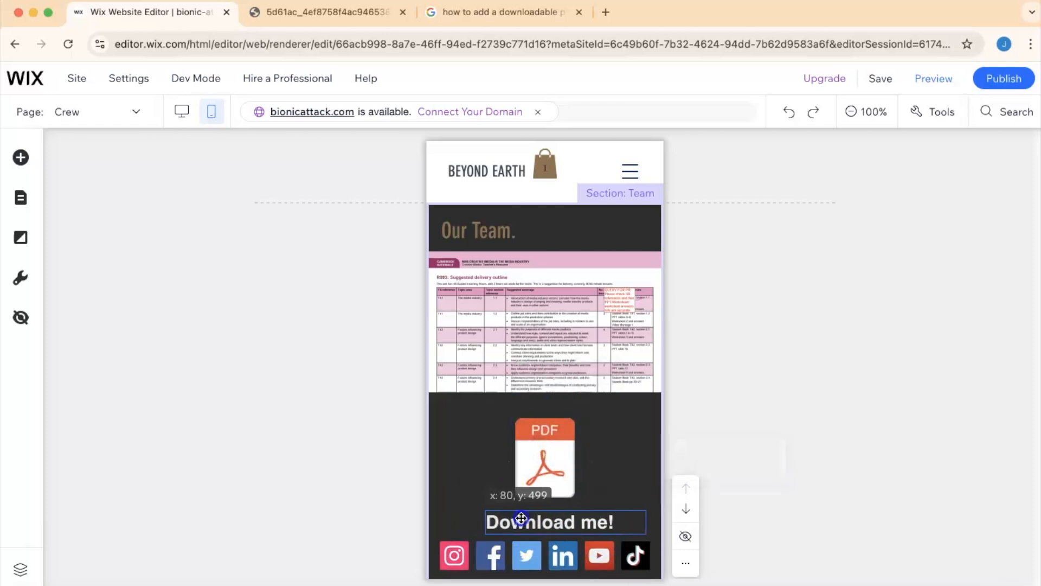
left_click(772, 416)
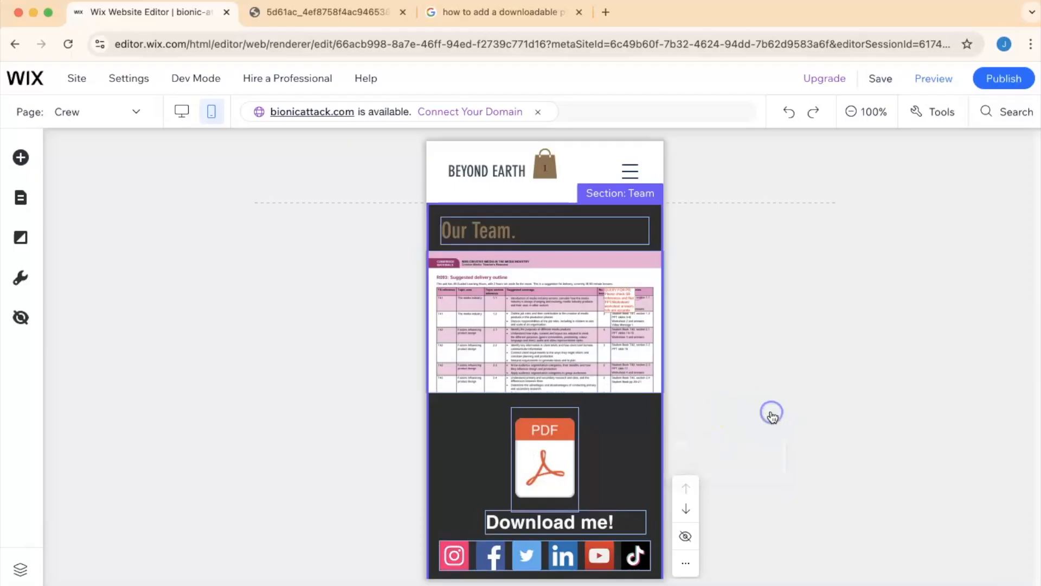
left_click(622, 419)
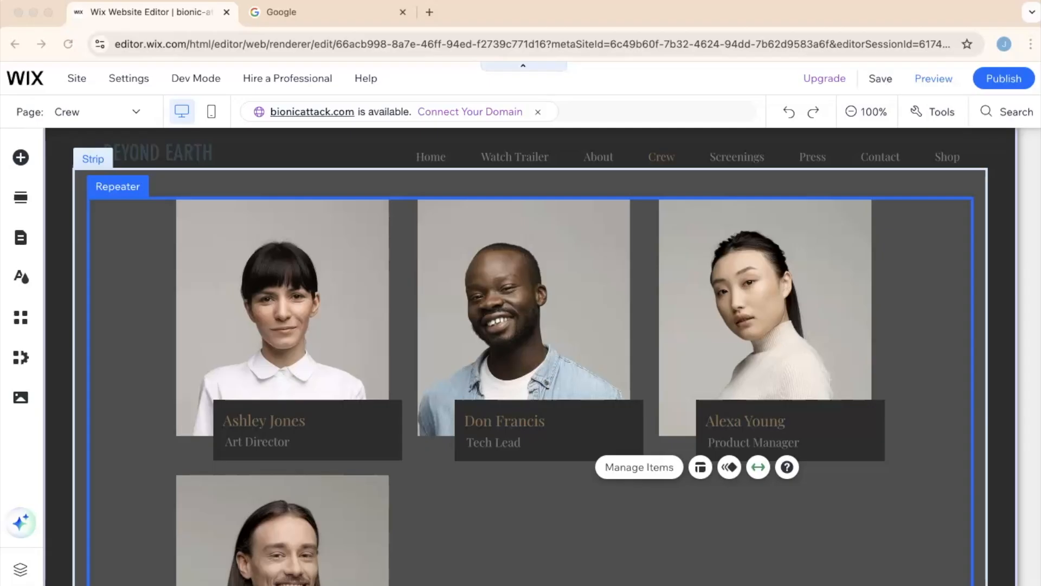
- Delete the PDF Viewer Widget from the Team section
scroll(189, 394, "down", 11)
scroll(189, 393, "up", 16)
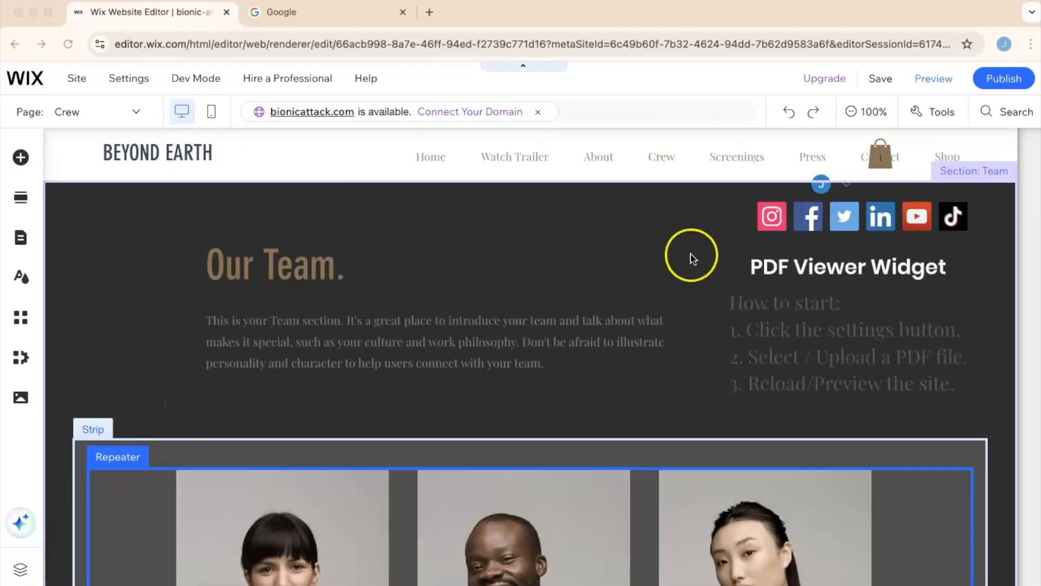
left_click(809, 278)
key("Delete")
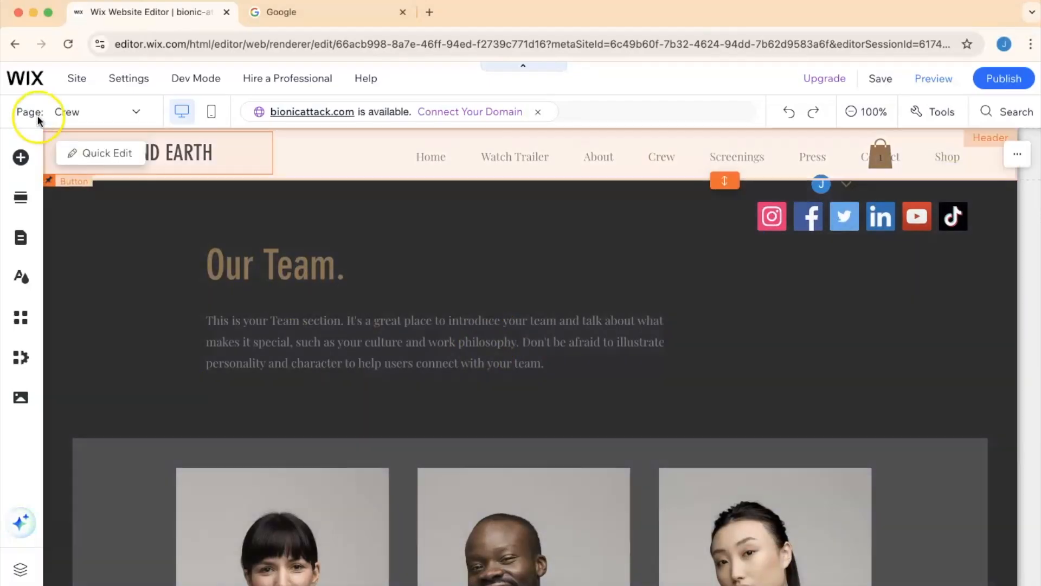
- Browse the Embed Code elements, including the PDF Viewer app
left_click(22, 157)
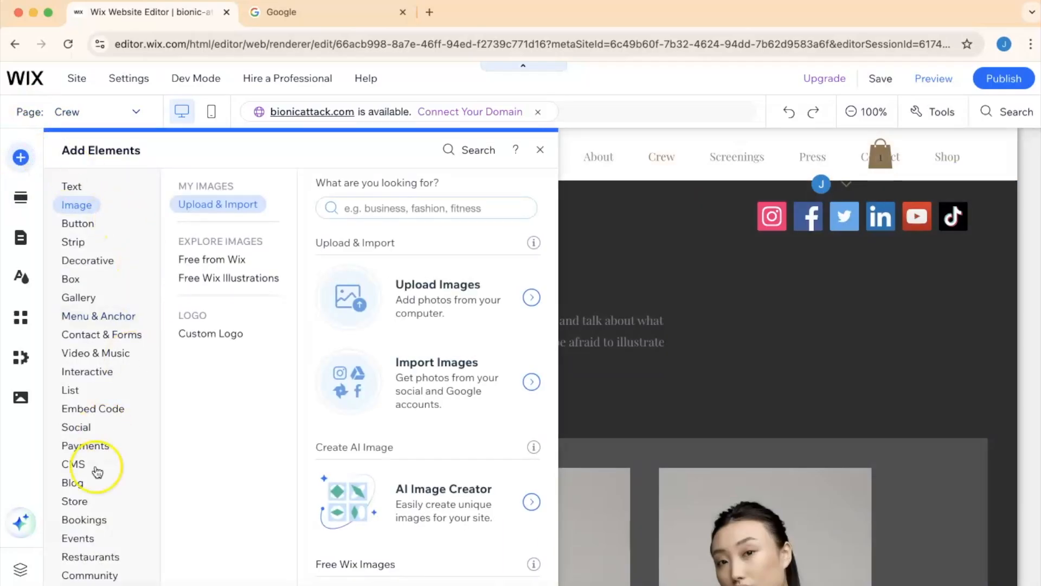
mouse_move(101, 414)
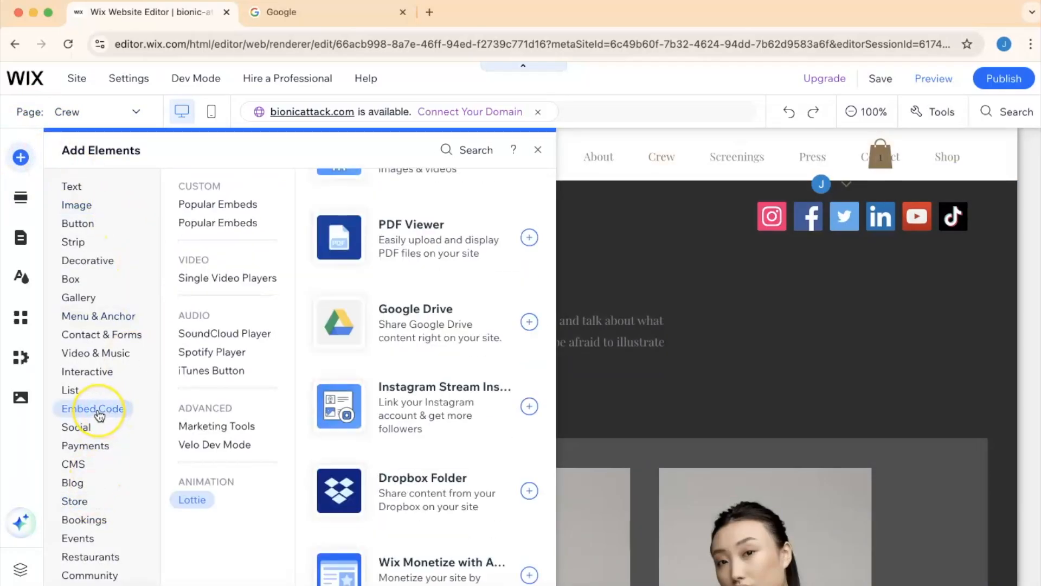
scroll(426, 347, "down", 10)
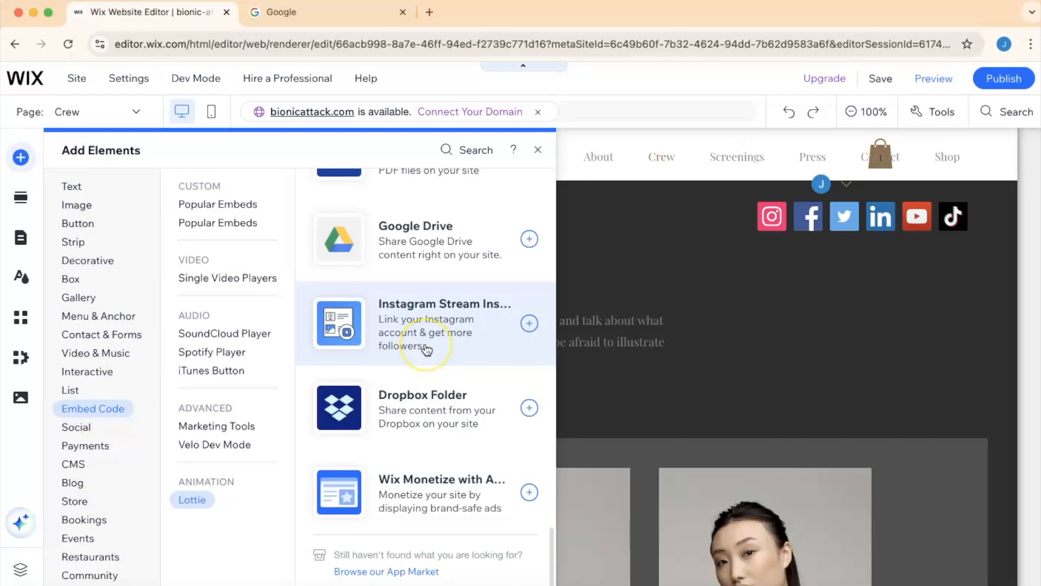
scroll(427, 350, "down", 5)
scroll(427, 350, "up", 20)
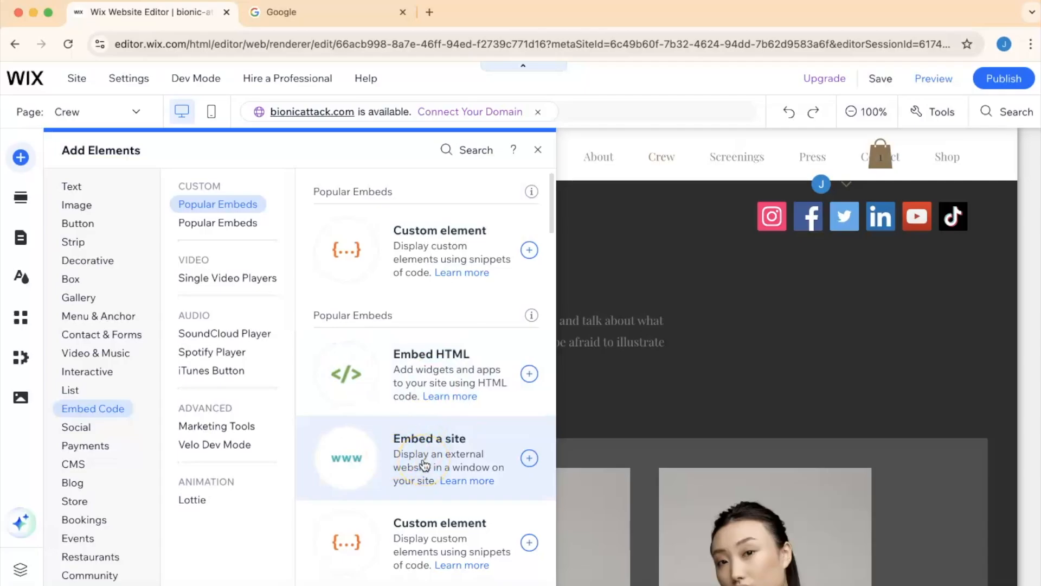
scroll(425, 465, "down", 10)
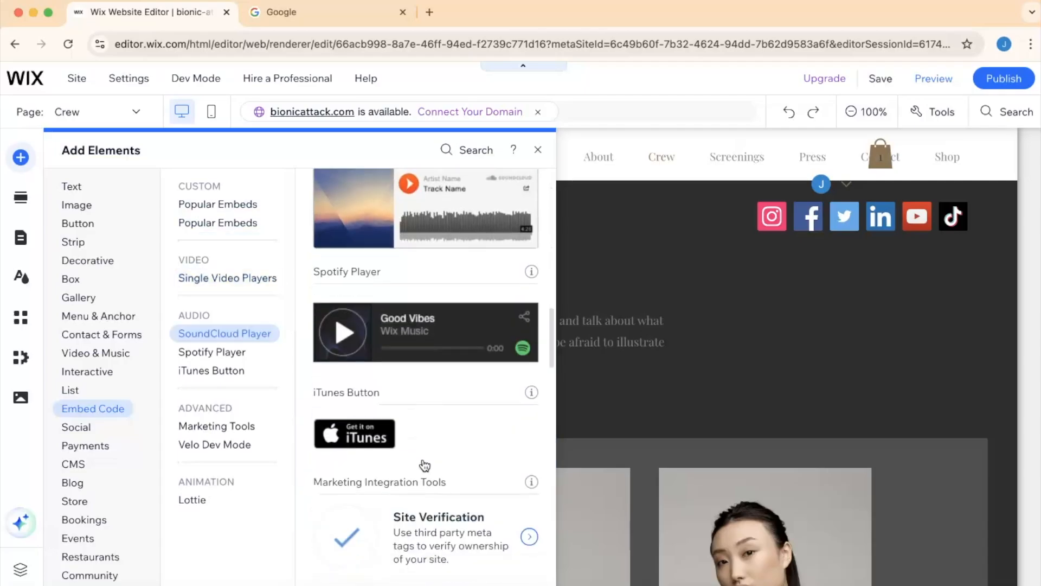
scroll(424, 465, "down", 10)
scroll(424, 465, "up", 5)
scroll(424, 465, "down", 8)
scroll(424, 465, "down", 10)
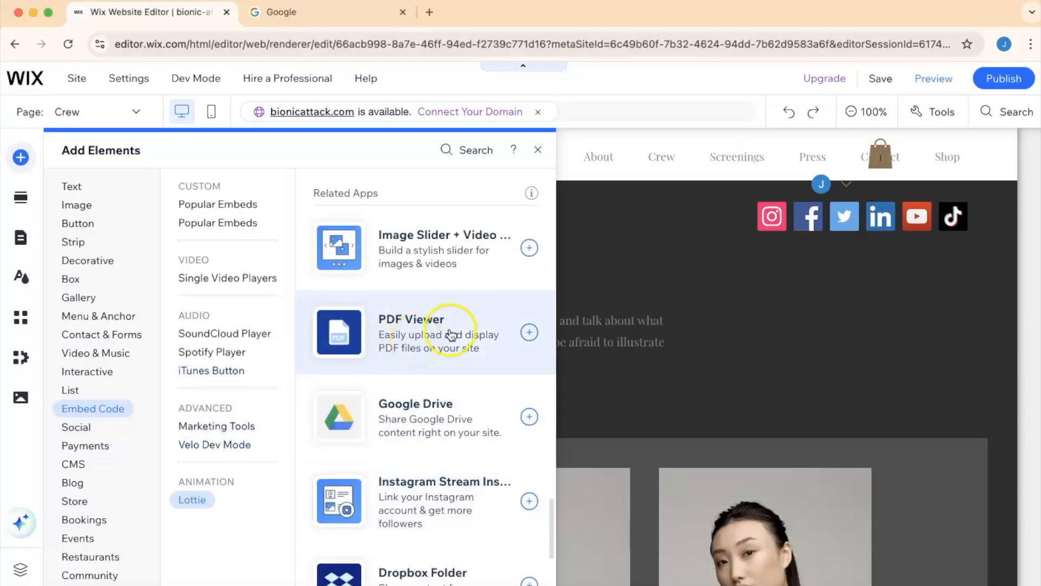
- Add a PDF Viewer widget to the Team section of the Crew page
left_click(530, 332)
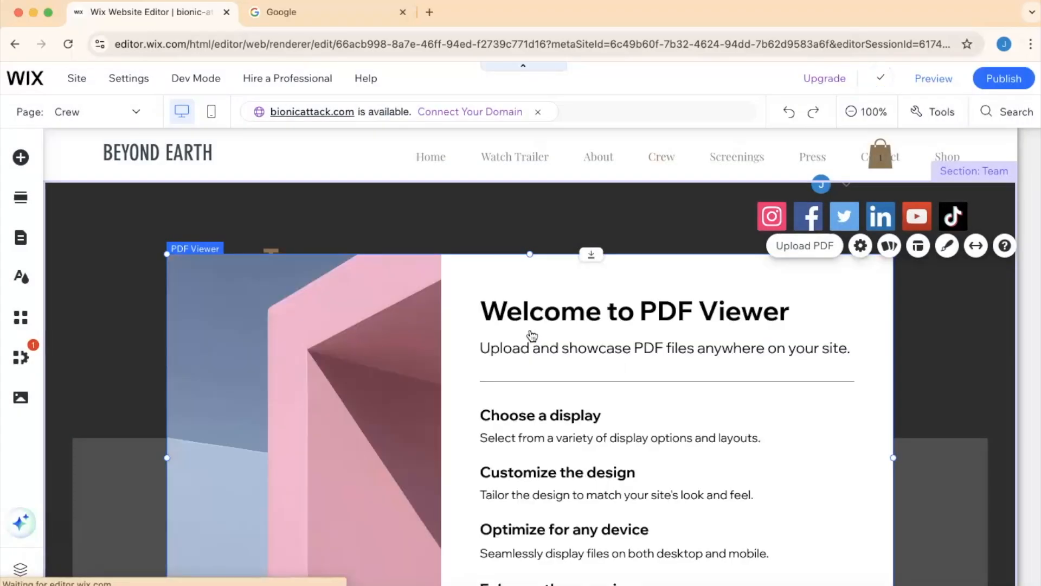
left_click(530, 410)
scroll(530, 411, "down", 3)
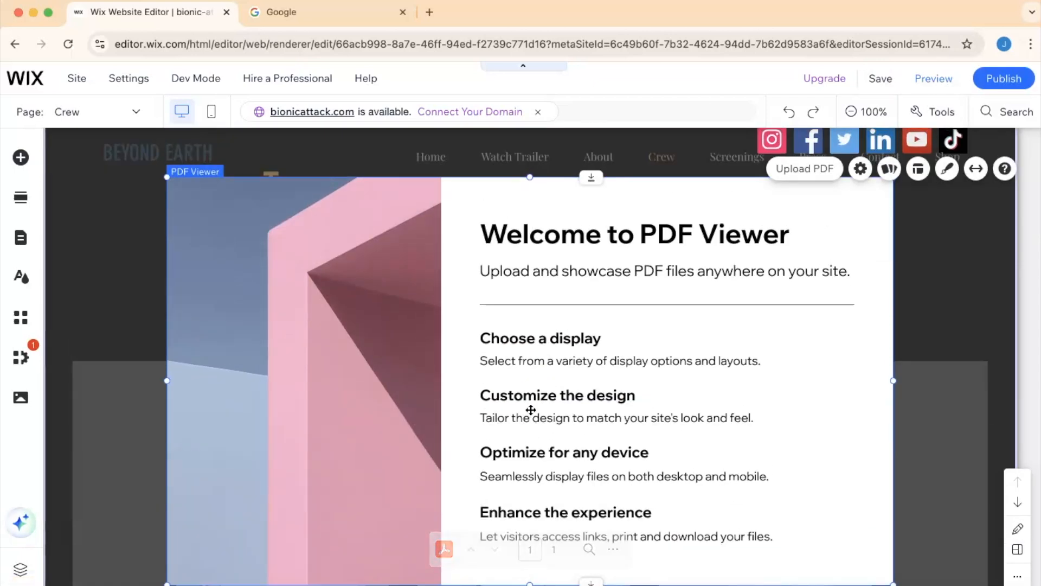
- Upload the CAMNATs_CIM_R093 delivery plan PDF from the computer and add it to the PDF Viewer
left_click(808, 174)
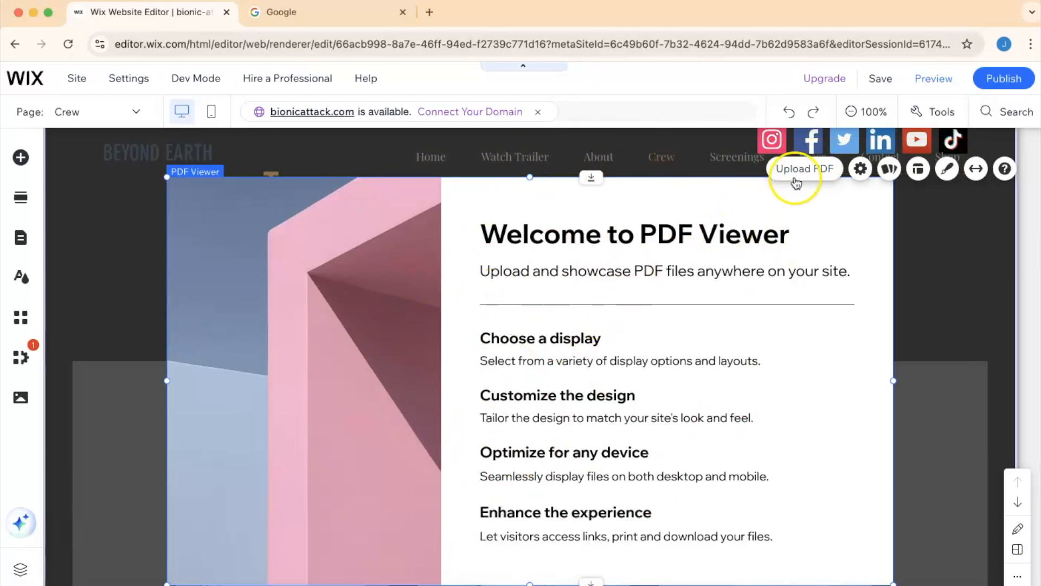
left_click(810, 169)
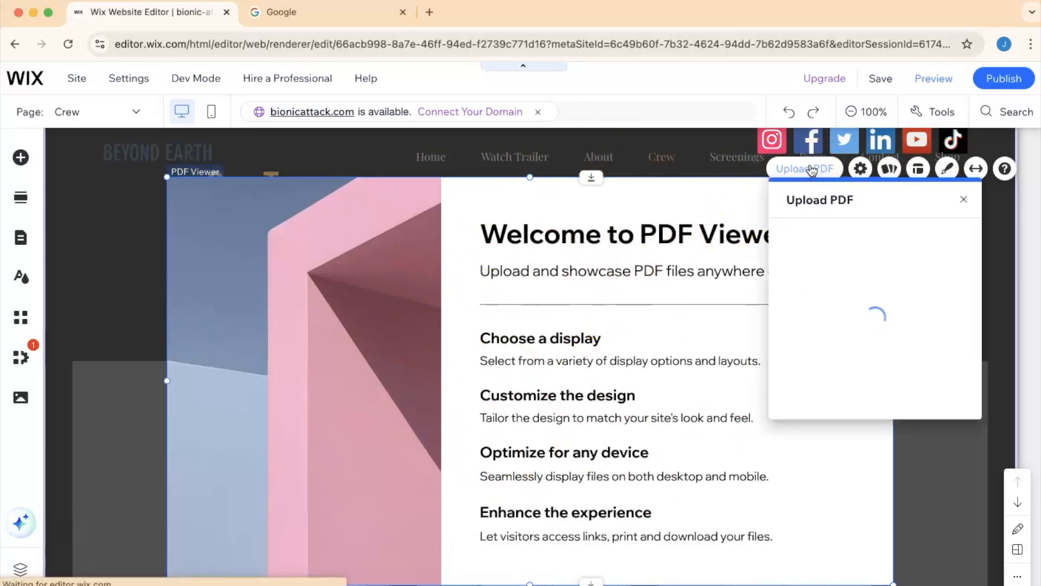
left_click(873, 299)
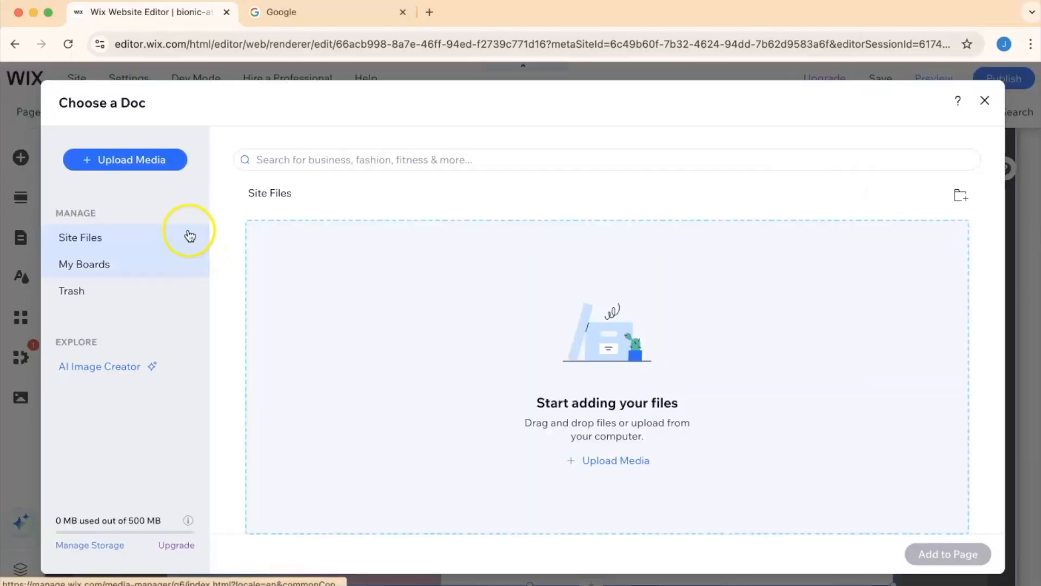
left_click(133, 162)
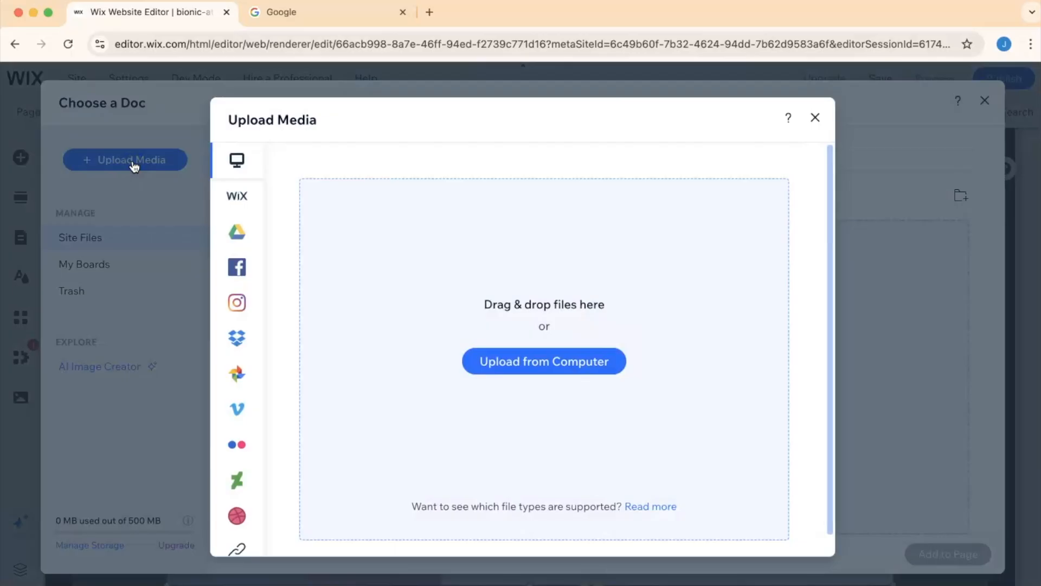
left_click_drag(176, 456, 546, 335)
left_click_drag(546, 335, 514, 366)
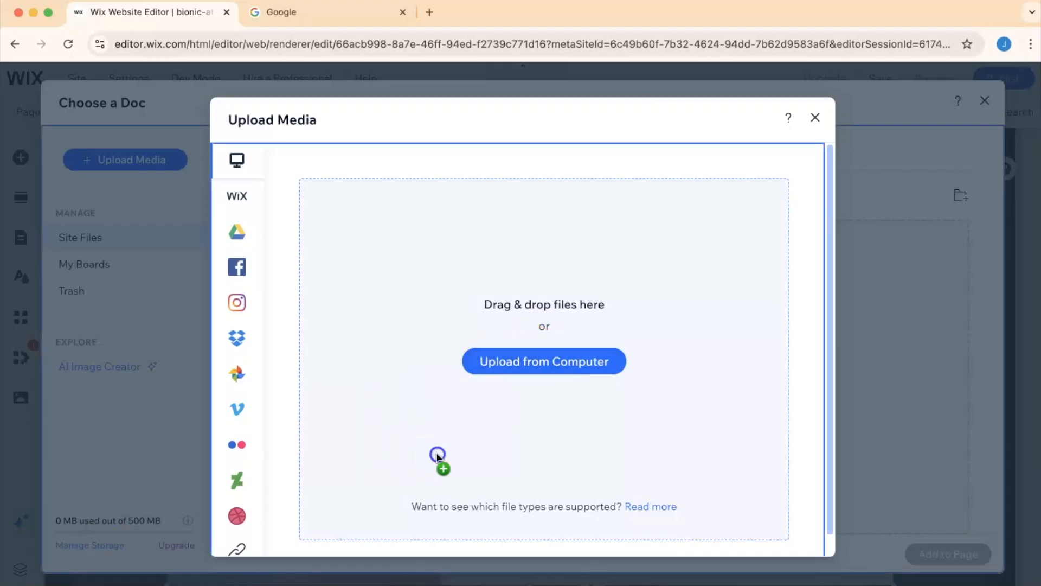
left_click_drag(437, 455, 437, 457)
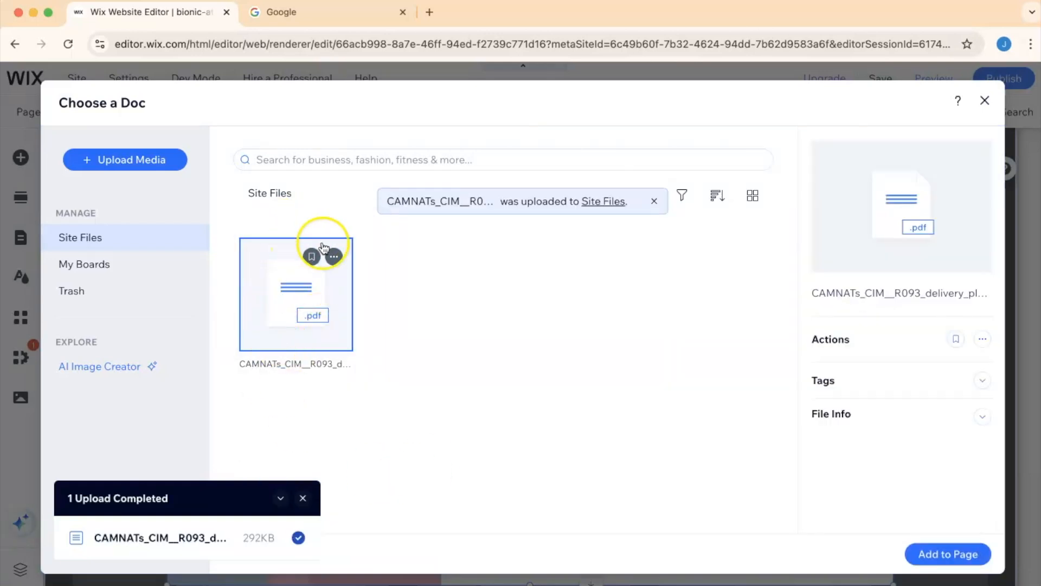
left_click(943, 554)
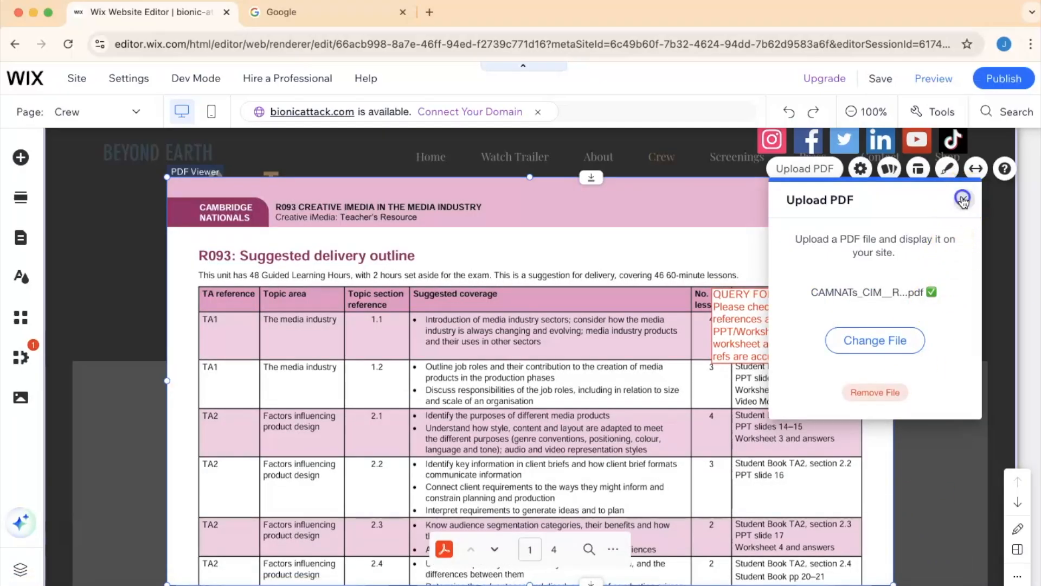
left_click(963, 199)
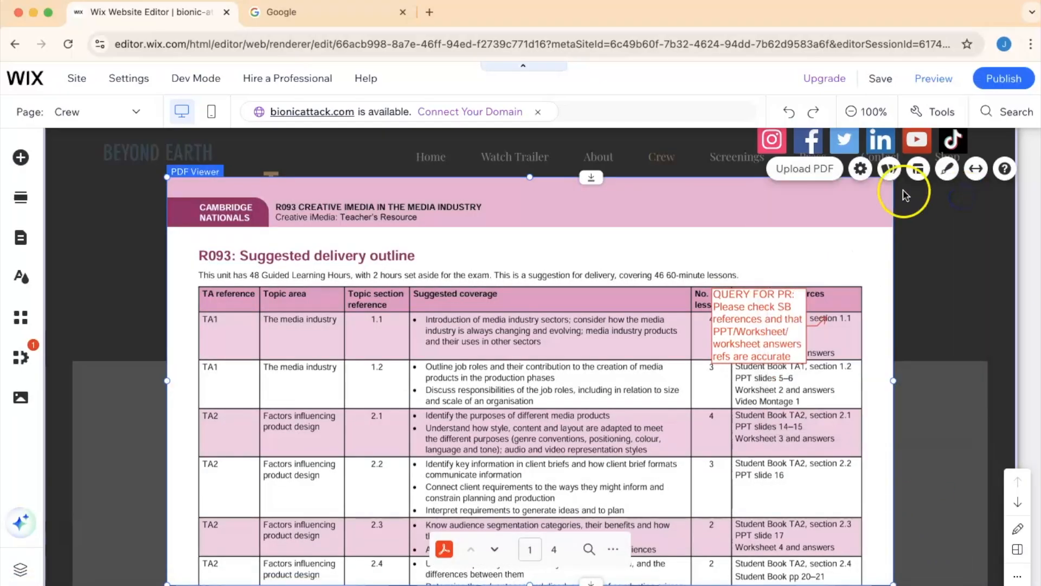
- Shrink the PDF Viewer and place it beside the Our Team text, under the social icons
left_click_drag(167, 179, 563, 341)
left_click_drag(728, 458, 804, 275)
left_click_drag(974, 400, 871, 318)
left_click_drag(744, 221, 769, 237)
scroll(770, 238, "down", 1)
scroll(771, 237, "up", 2)
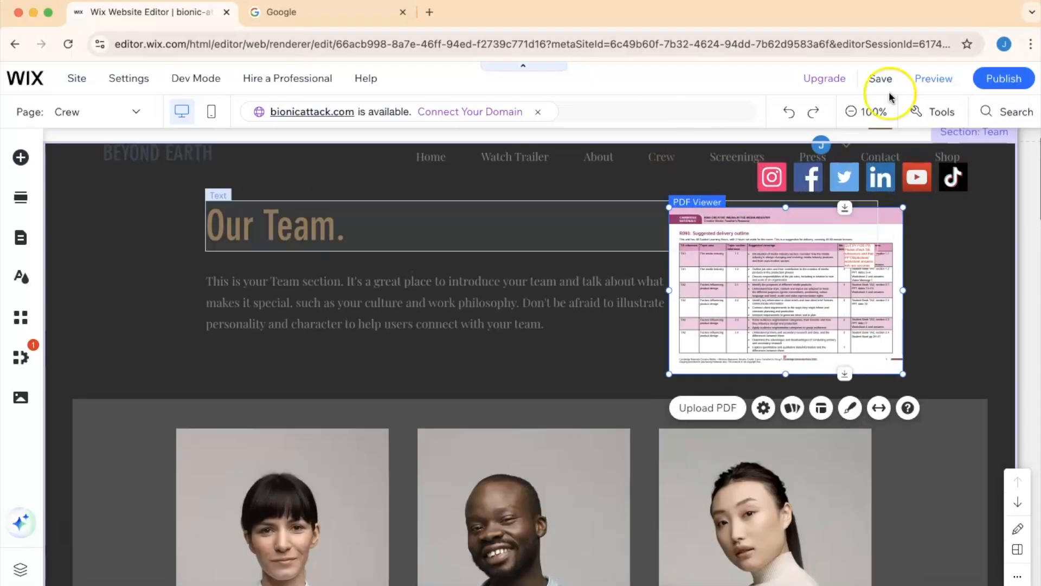
- Preview the site and page through the PDF shown in the Team section viewer
left_click(931, 79)
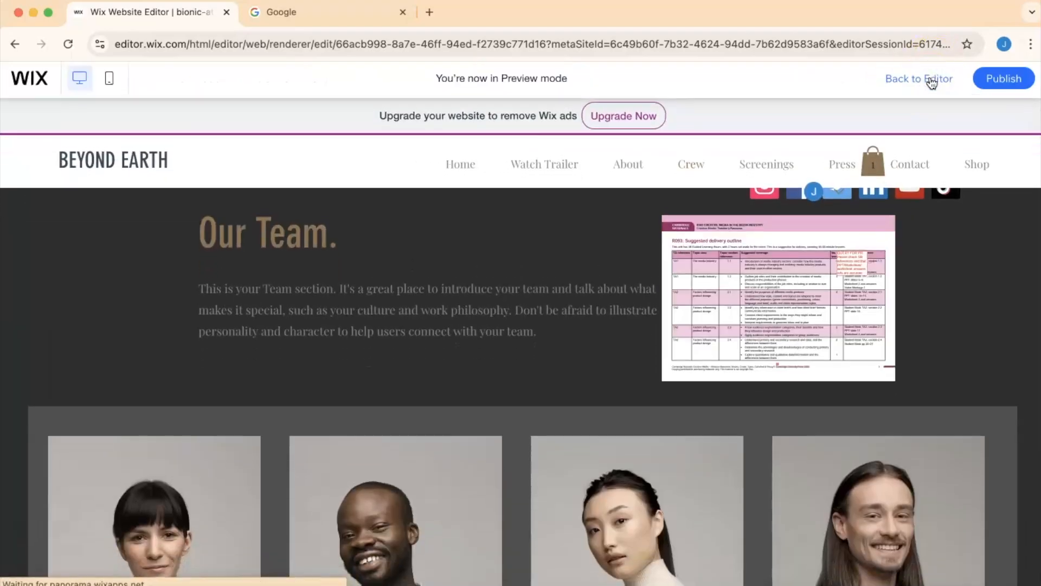
mouse_move(795, 305)
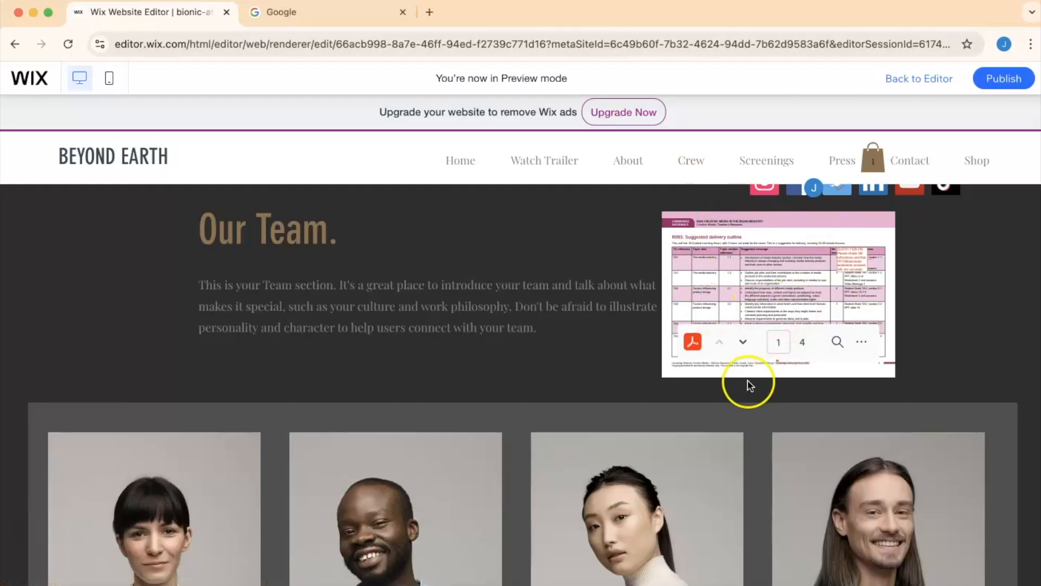
left_click(743, 344)
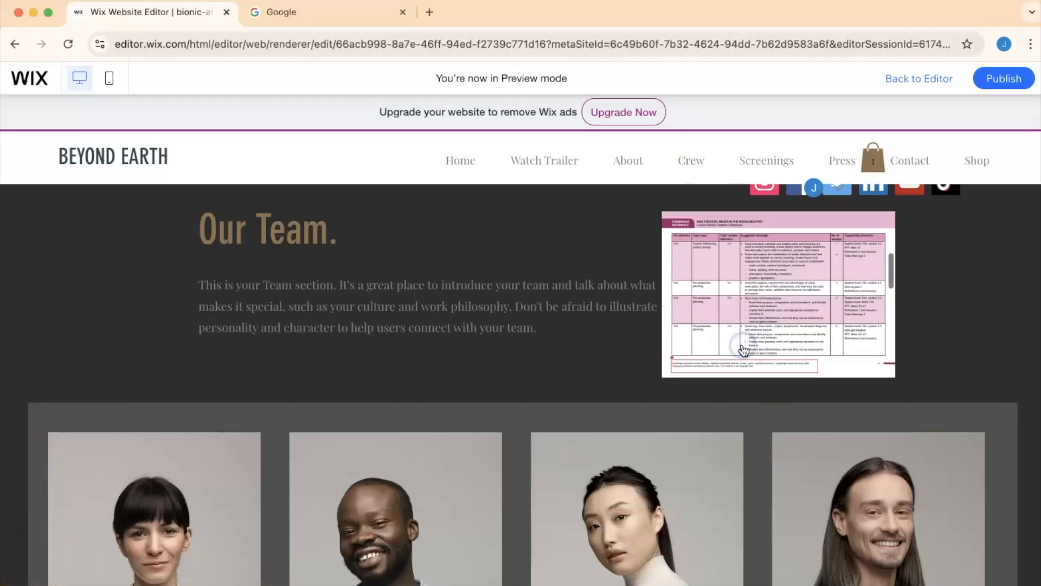
left_click(743, 343)
left_click(742, 343)
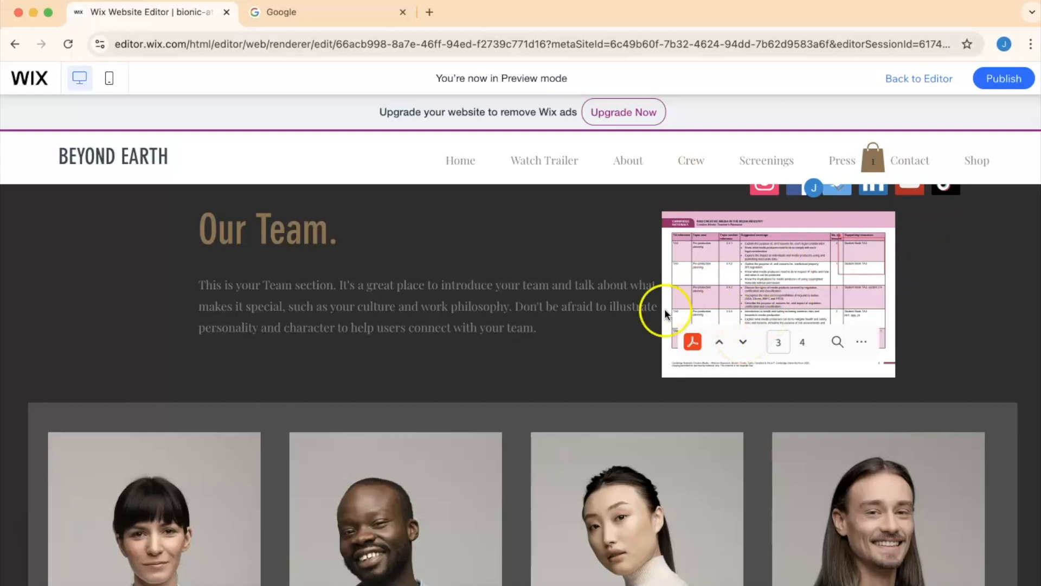
left_click(742, 341)
left_click(859, 339)
left_click(860, 340)
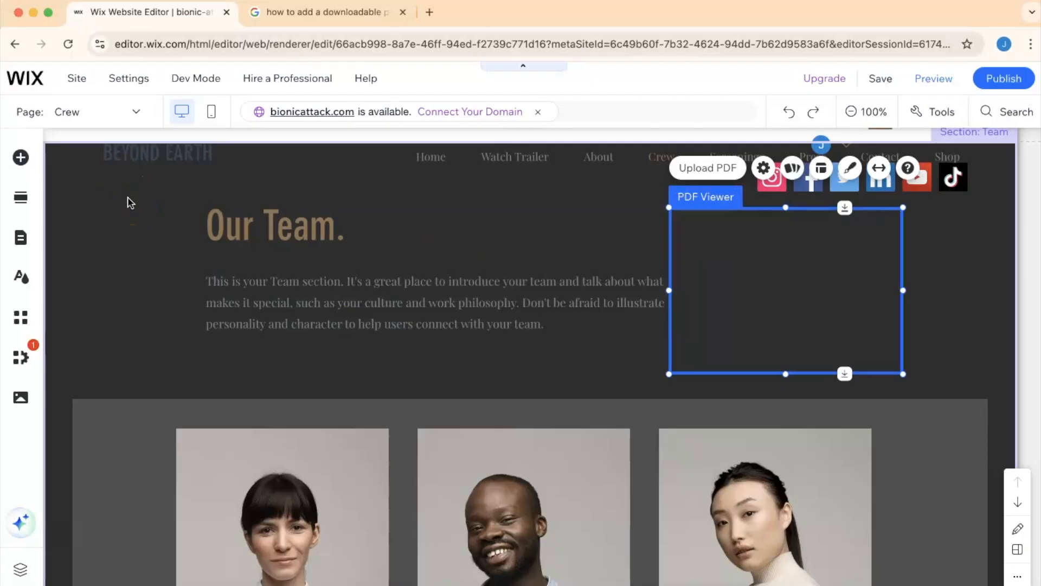
- Add a PDF document button to the Team section, linked to the uploaded delivery plan PDF
left_click(23, 157)
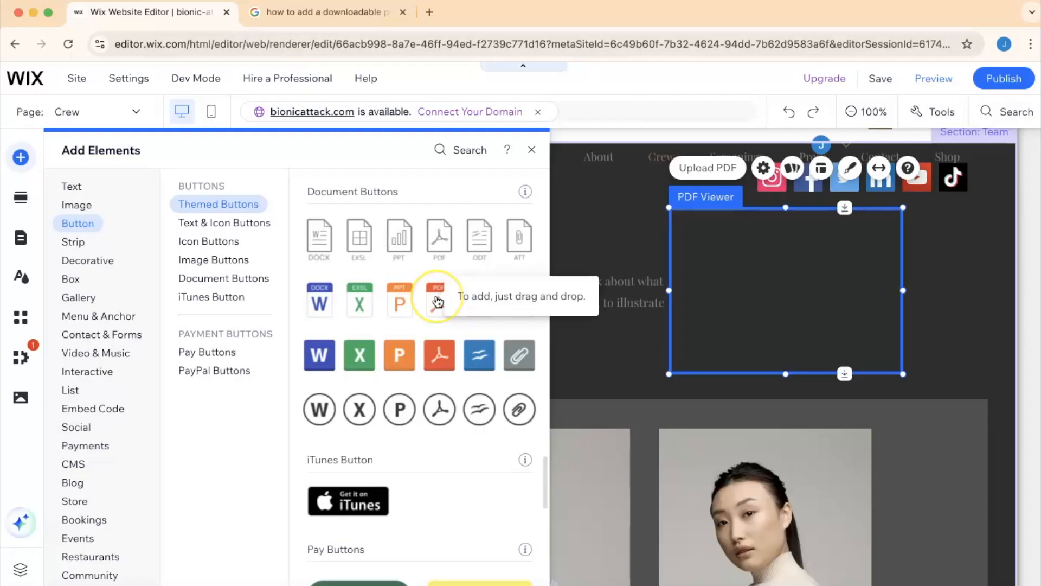
left_click_drag(436, 299, 946, 275)
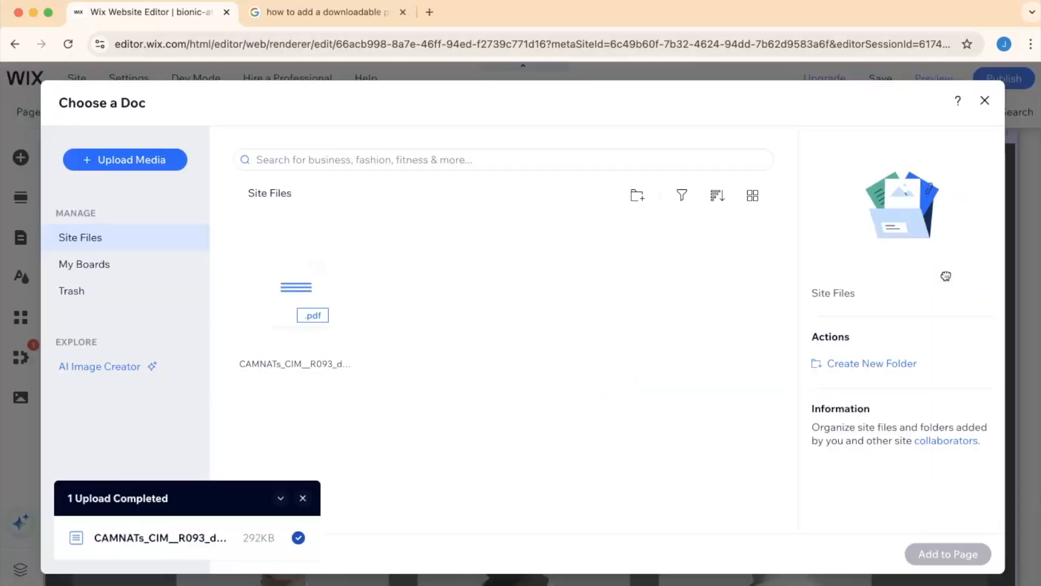
left_click(301, 309)
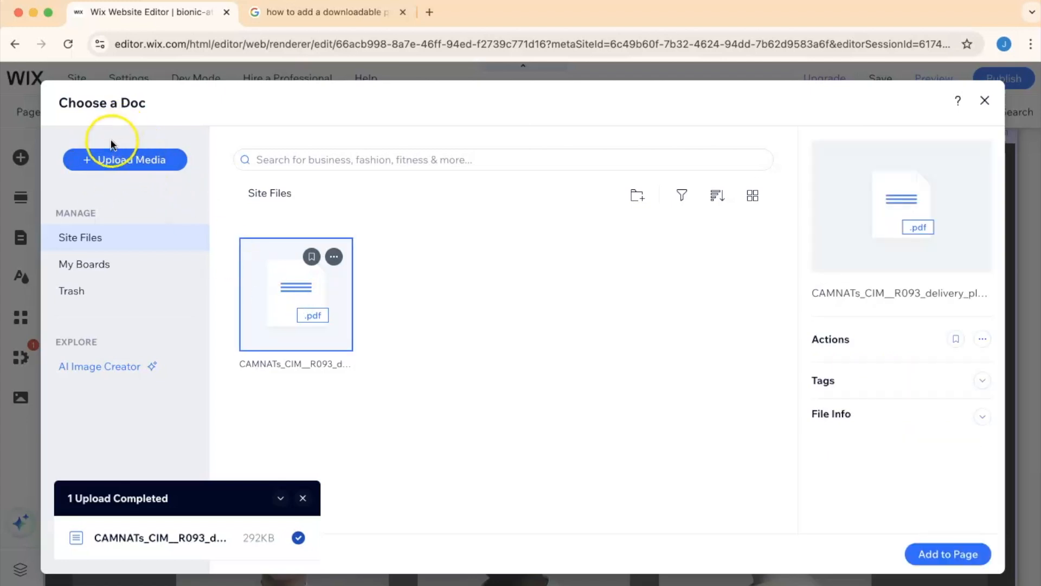
left_click(930, 555)
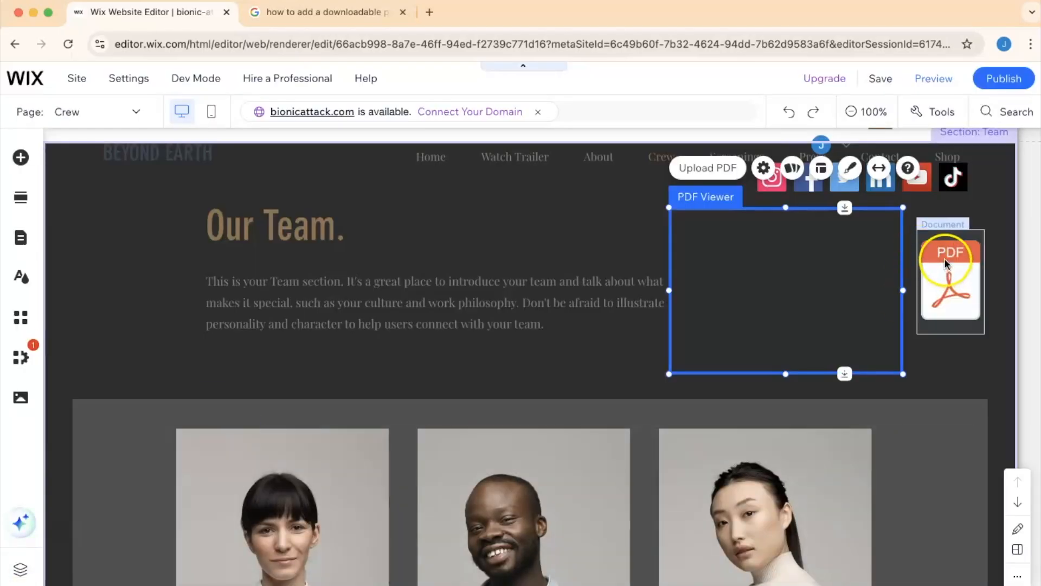
- Add a Big Title text element under the PDF icon in the Team section
left_click(24, 157)
left_click(81, 224)
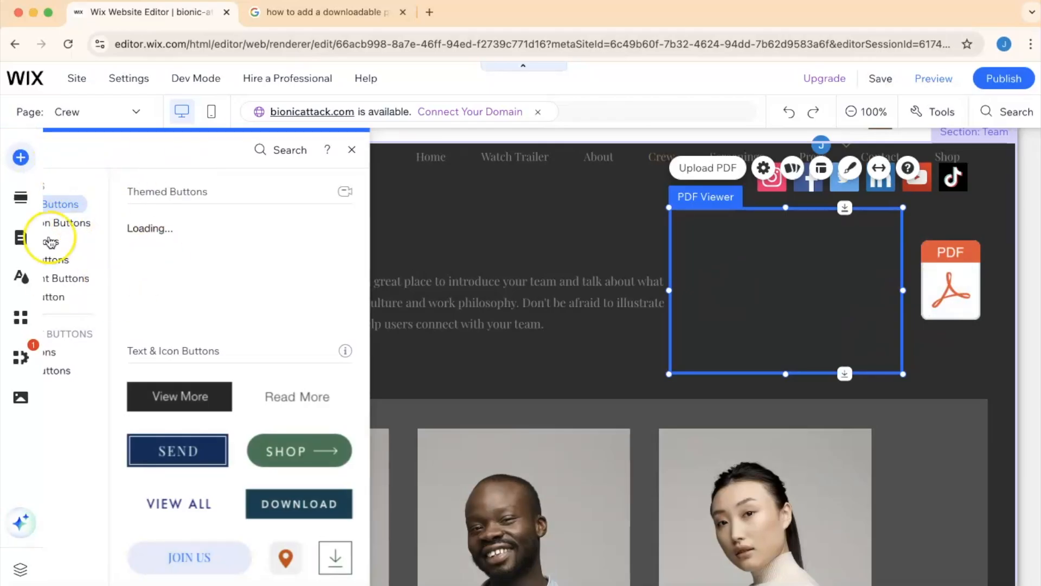
left_click(66, 367)
left_click(72, 188)
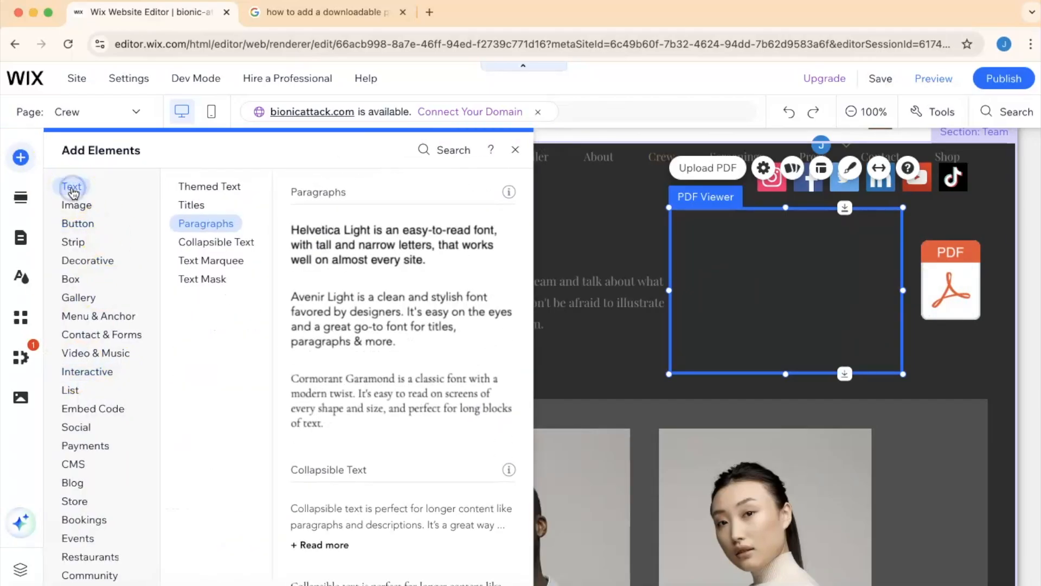
scroll(380, 239, "down", 5)
scroll(383, 241, "up", 10)
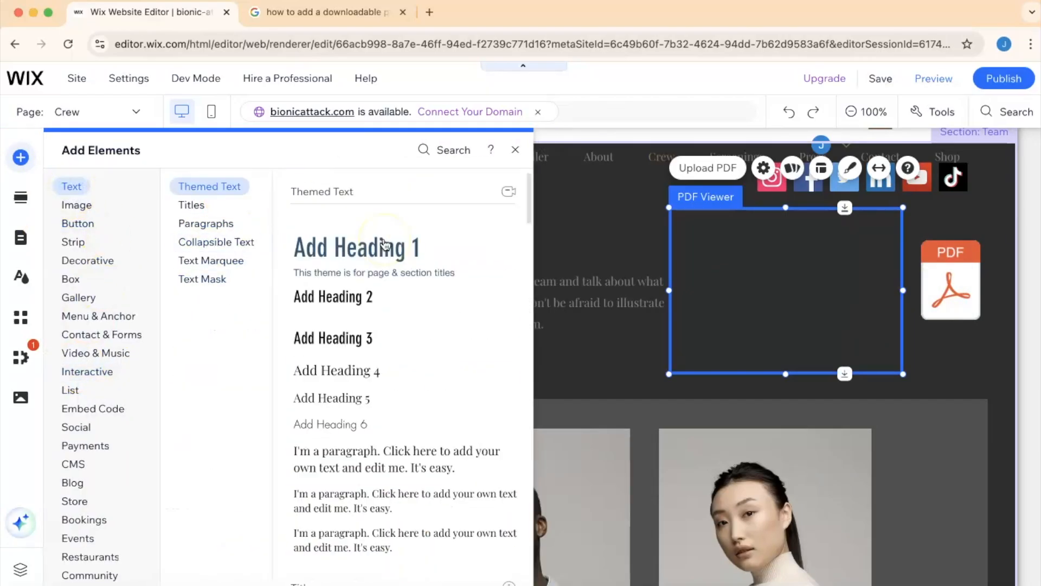
left_click(193, 205)
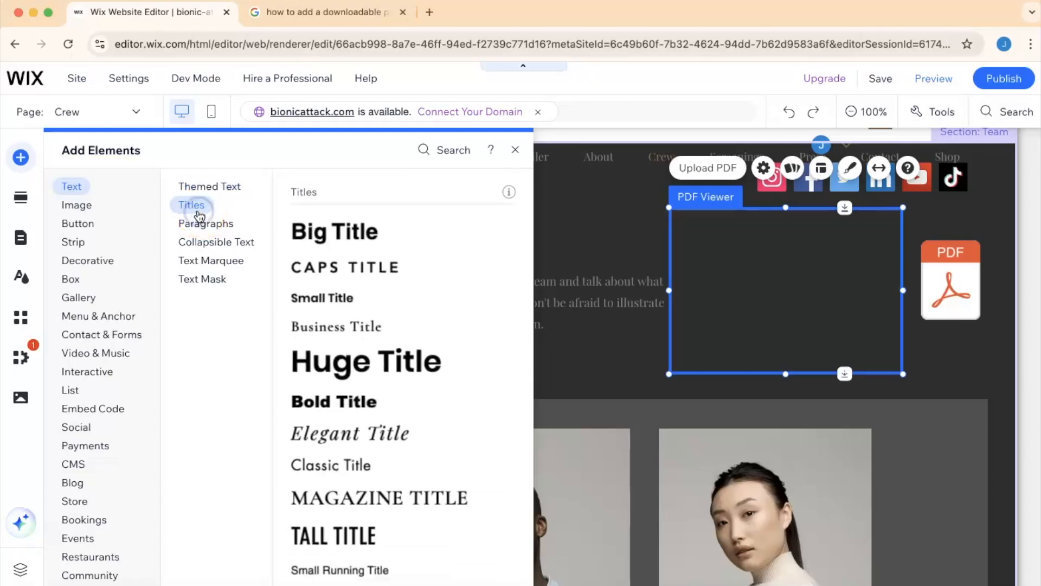
left_click_drag(364, 231, 774, 356)
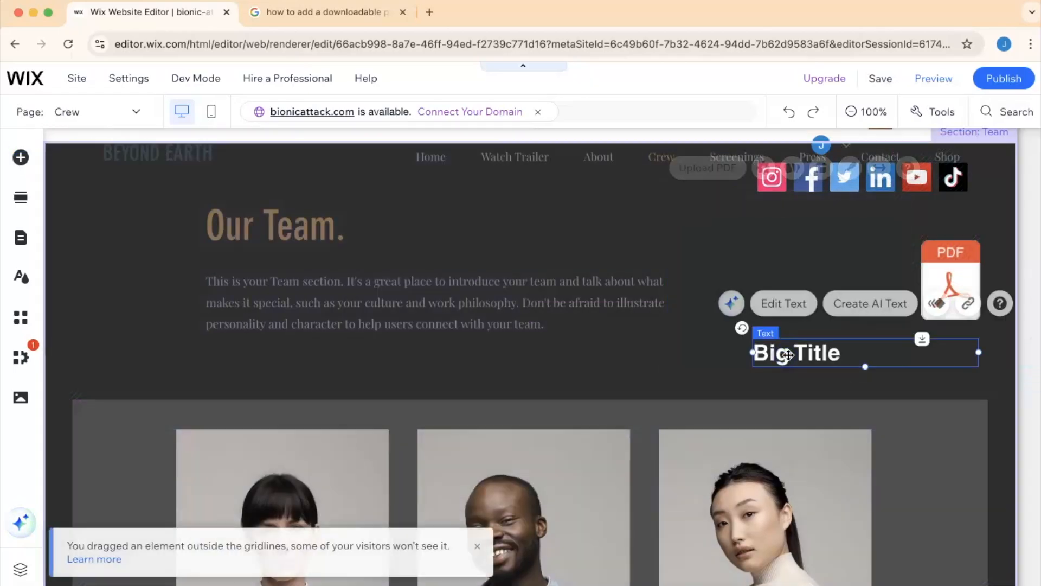
- Change the title text to "Download me!" and move the PDF icon directly above it
double_click(769, 358)
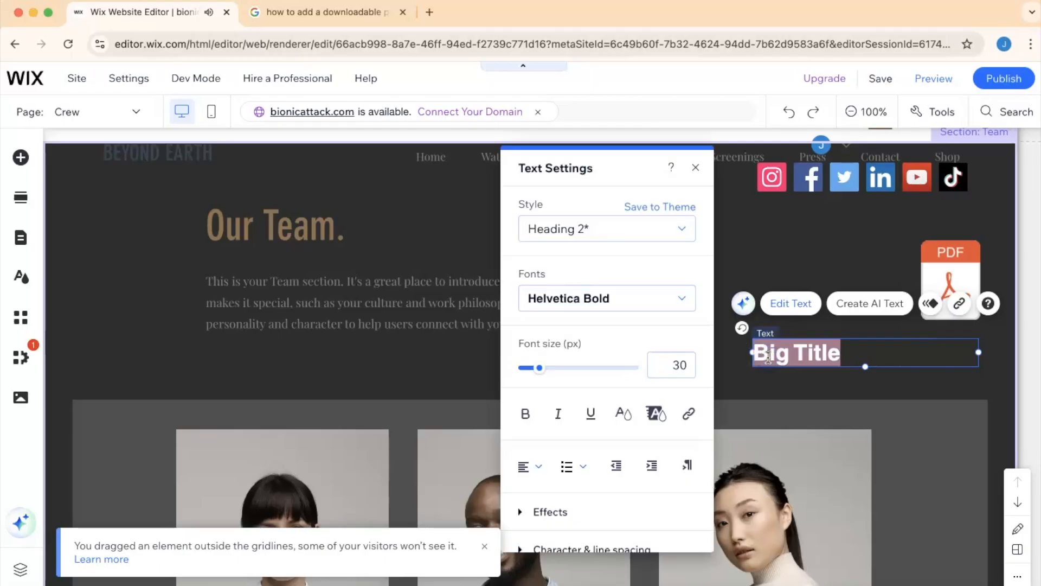
type("Download me!")
left_click(523, 294)
left_click_drag(567, 268, 591, 267)
left_click_drag(922, 299, 808, 296)
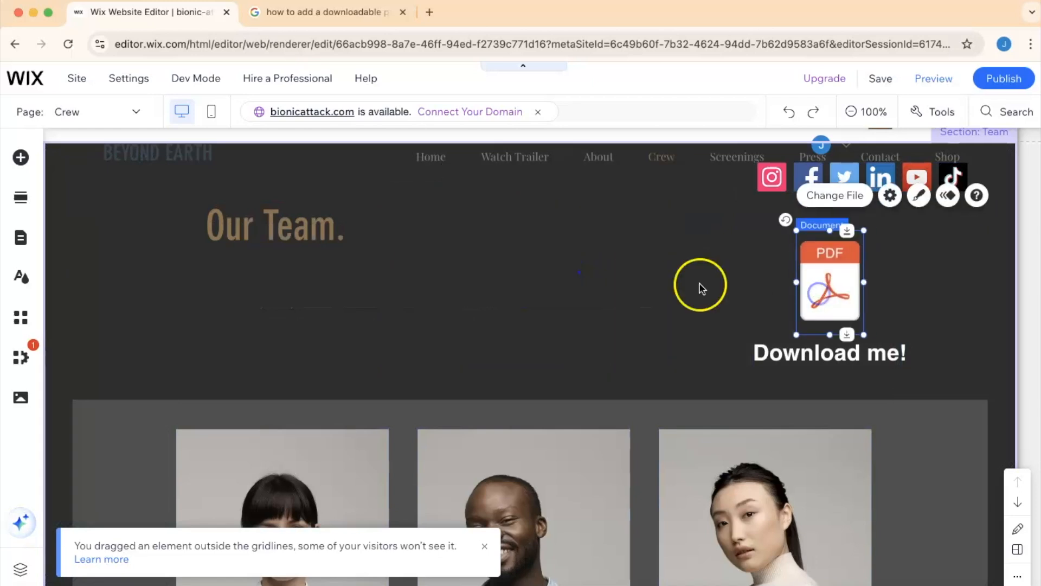
- Delete the empty PDF Viewer from the Team section
left_click(574, 249)
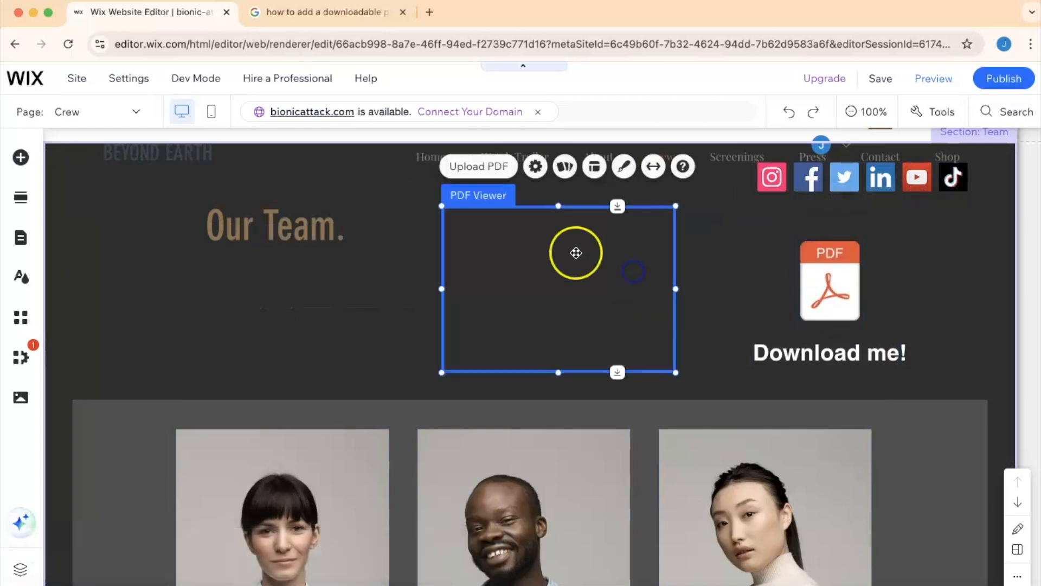
left_click(791, 364)
left_click(814, 357)
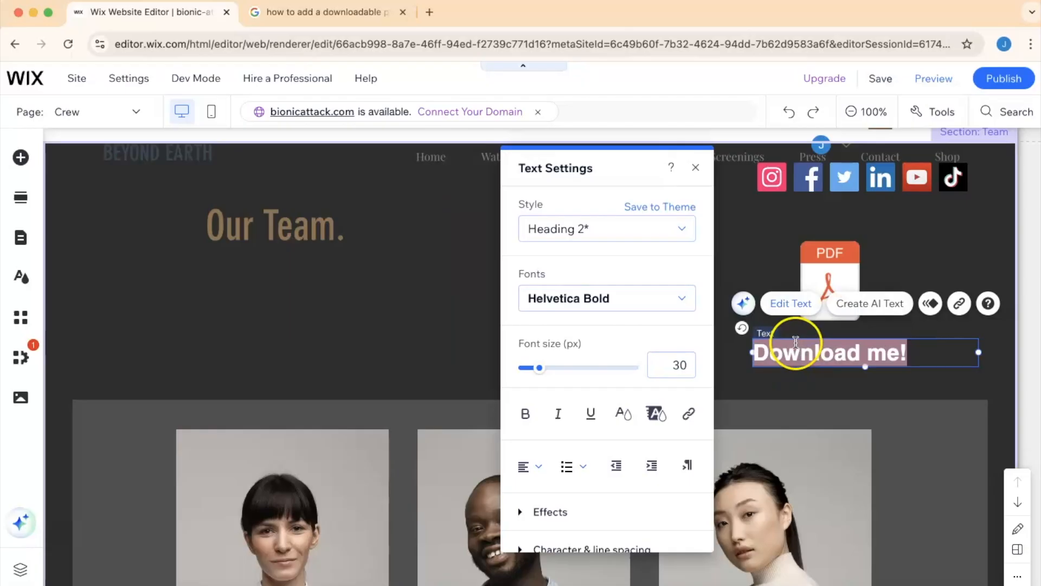
scroll(628, 384, "down", 3)
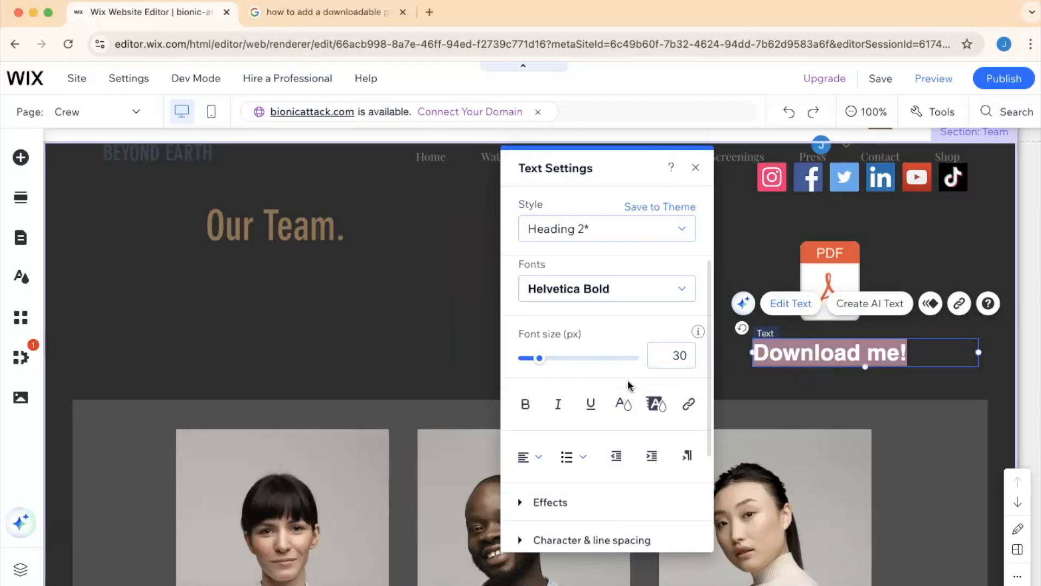
left_click(738, 230)
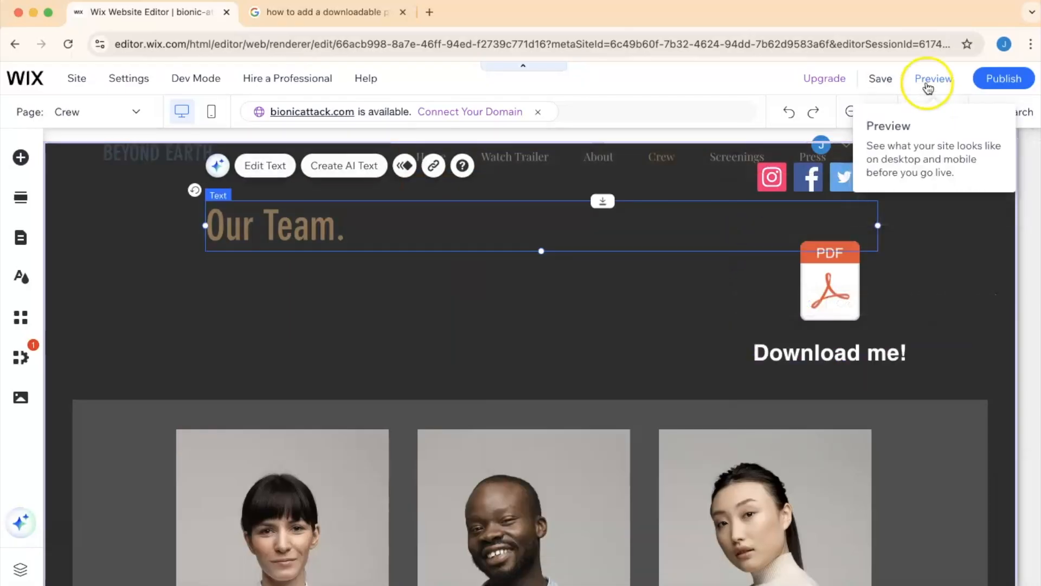
- Preview the site and open the PDF through the download icon
left_click(946, 82)
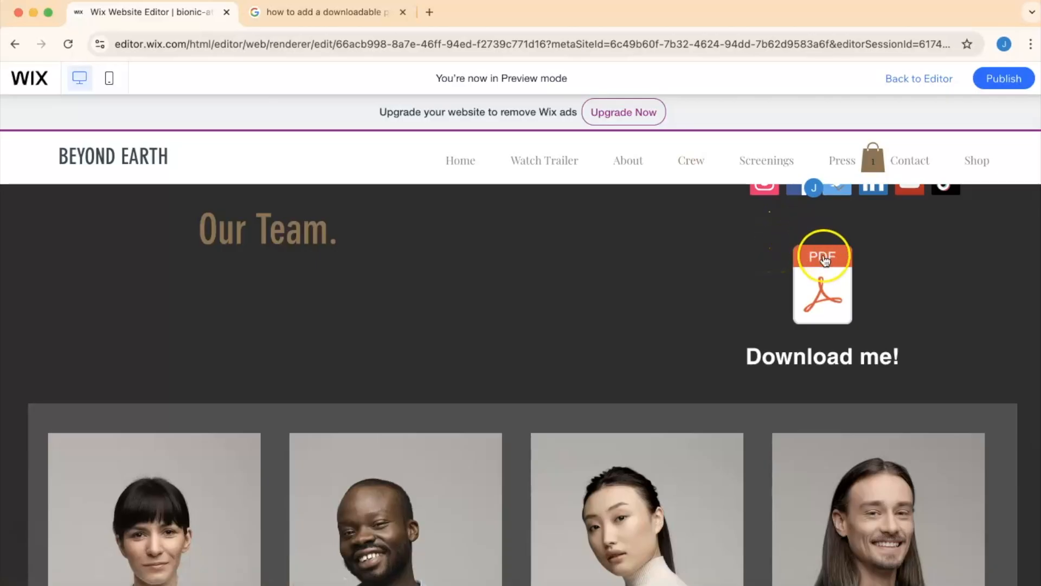
left_click(814, 285)
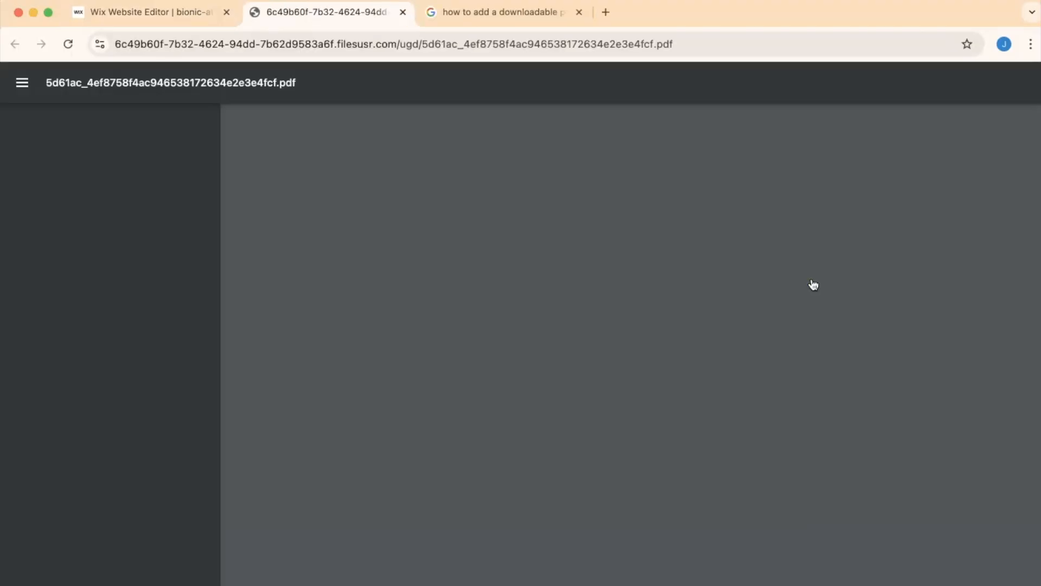